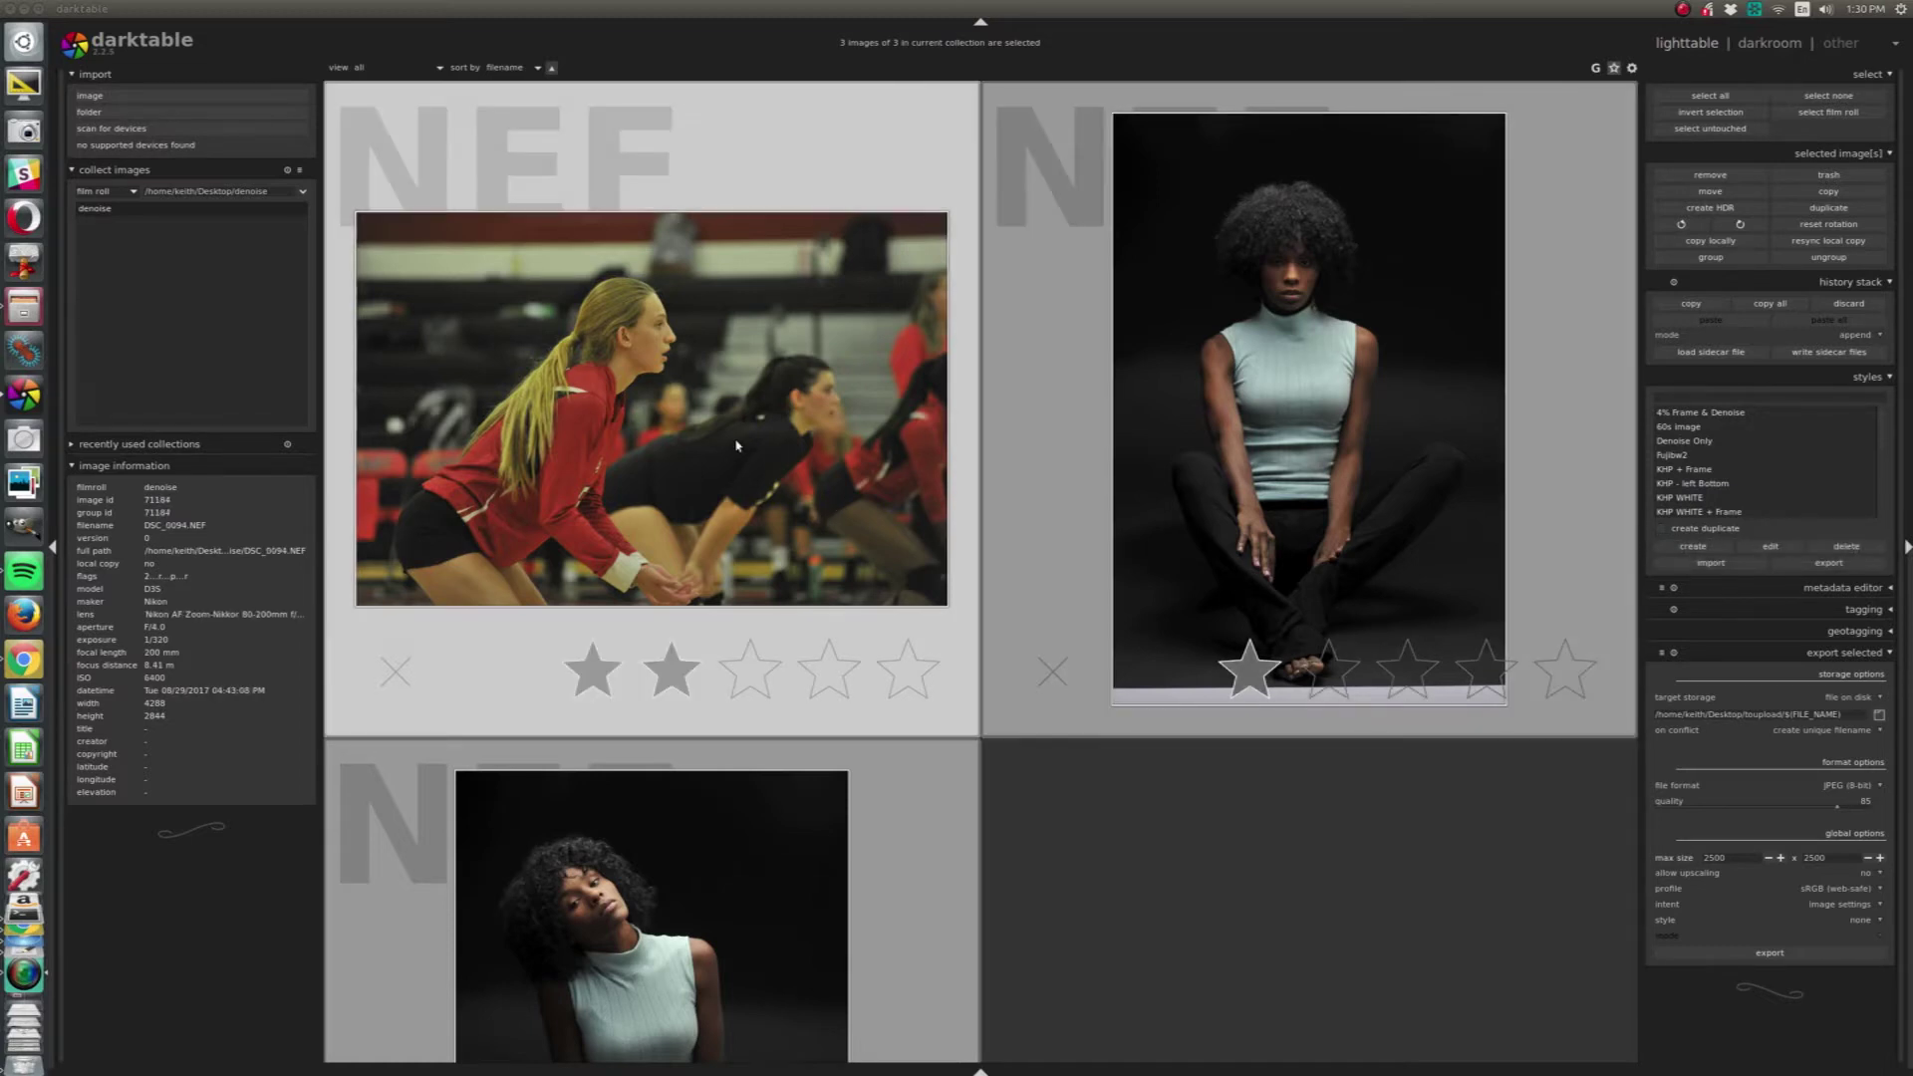
Select the volleyball photo DSC_0094.NEF, check its exposure data, and open it in the darkroom.
click(737, 445)
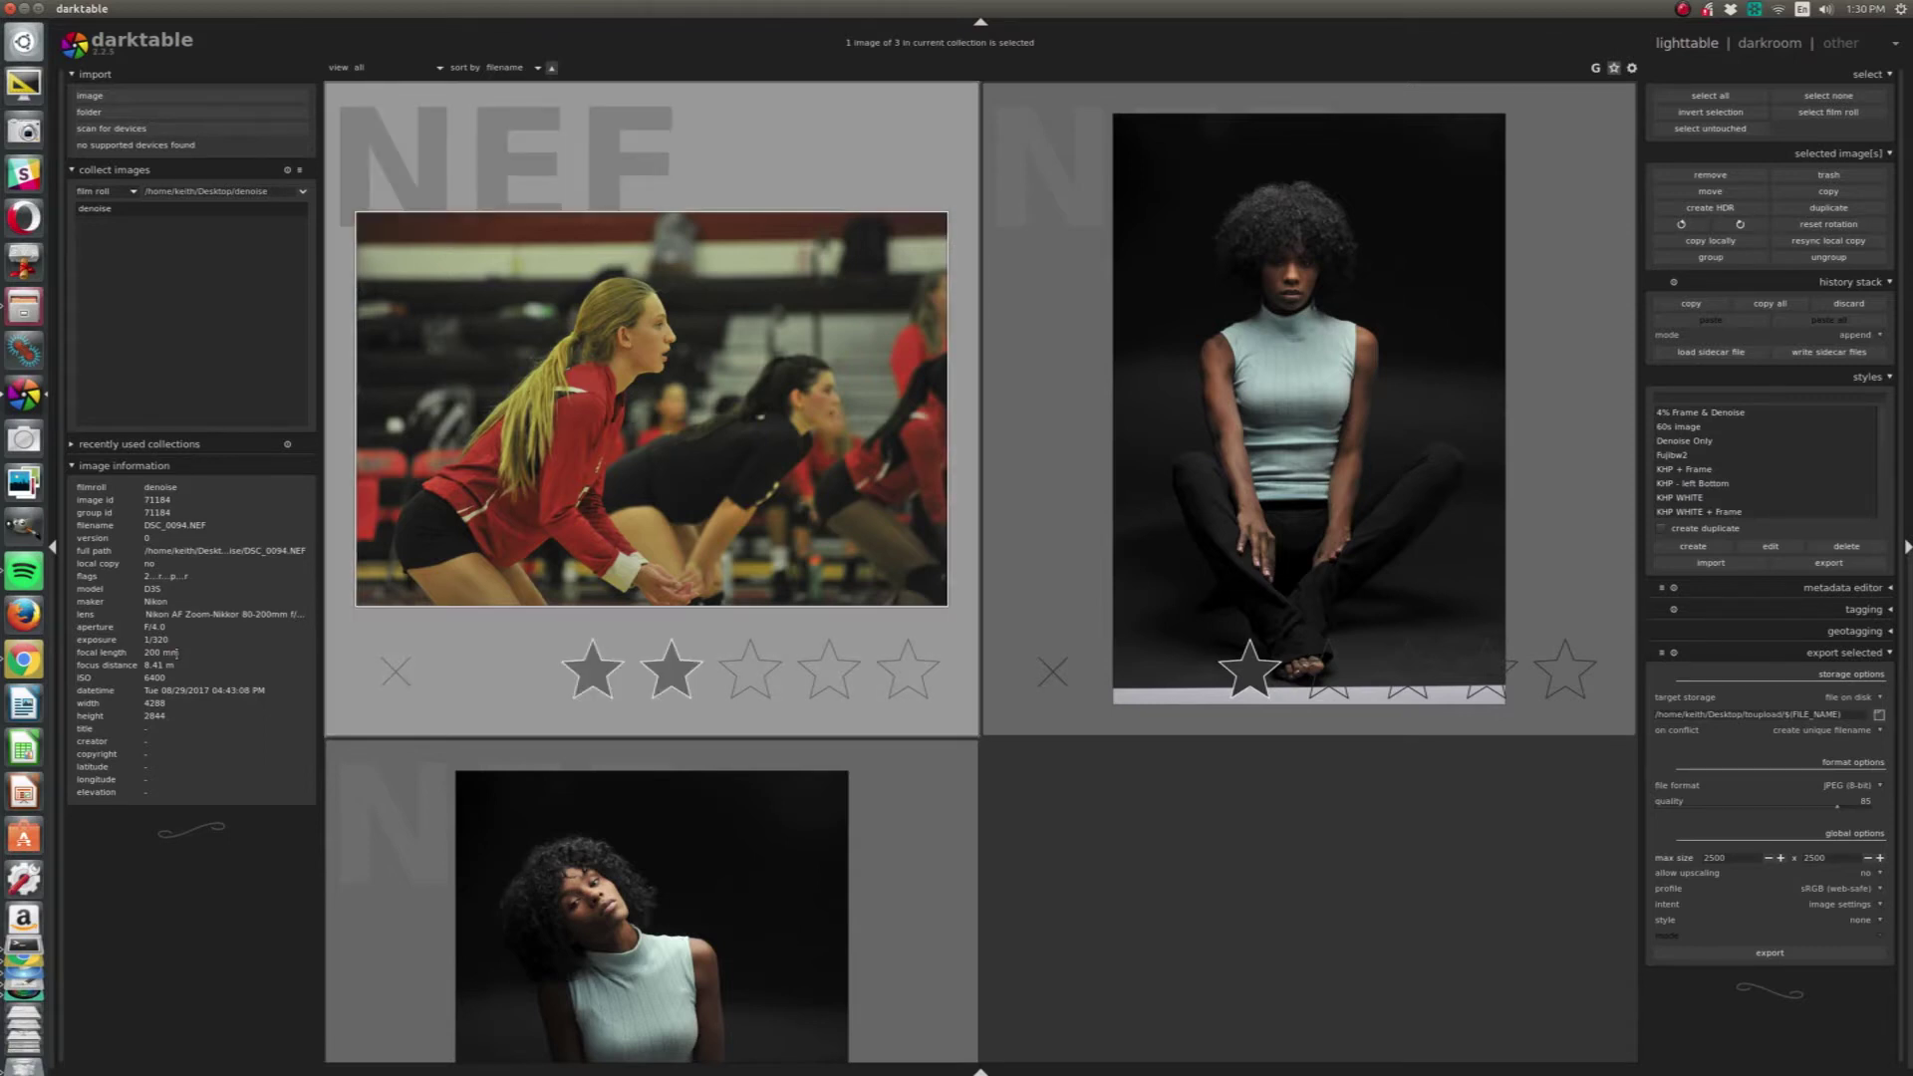
double_click(159, 640)
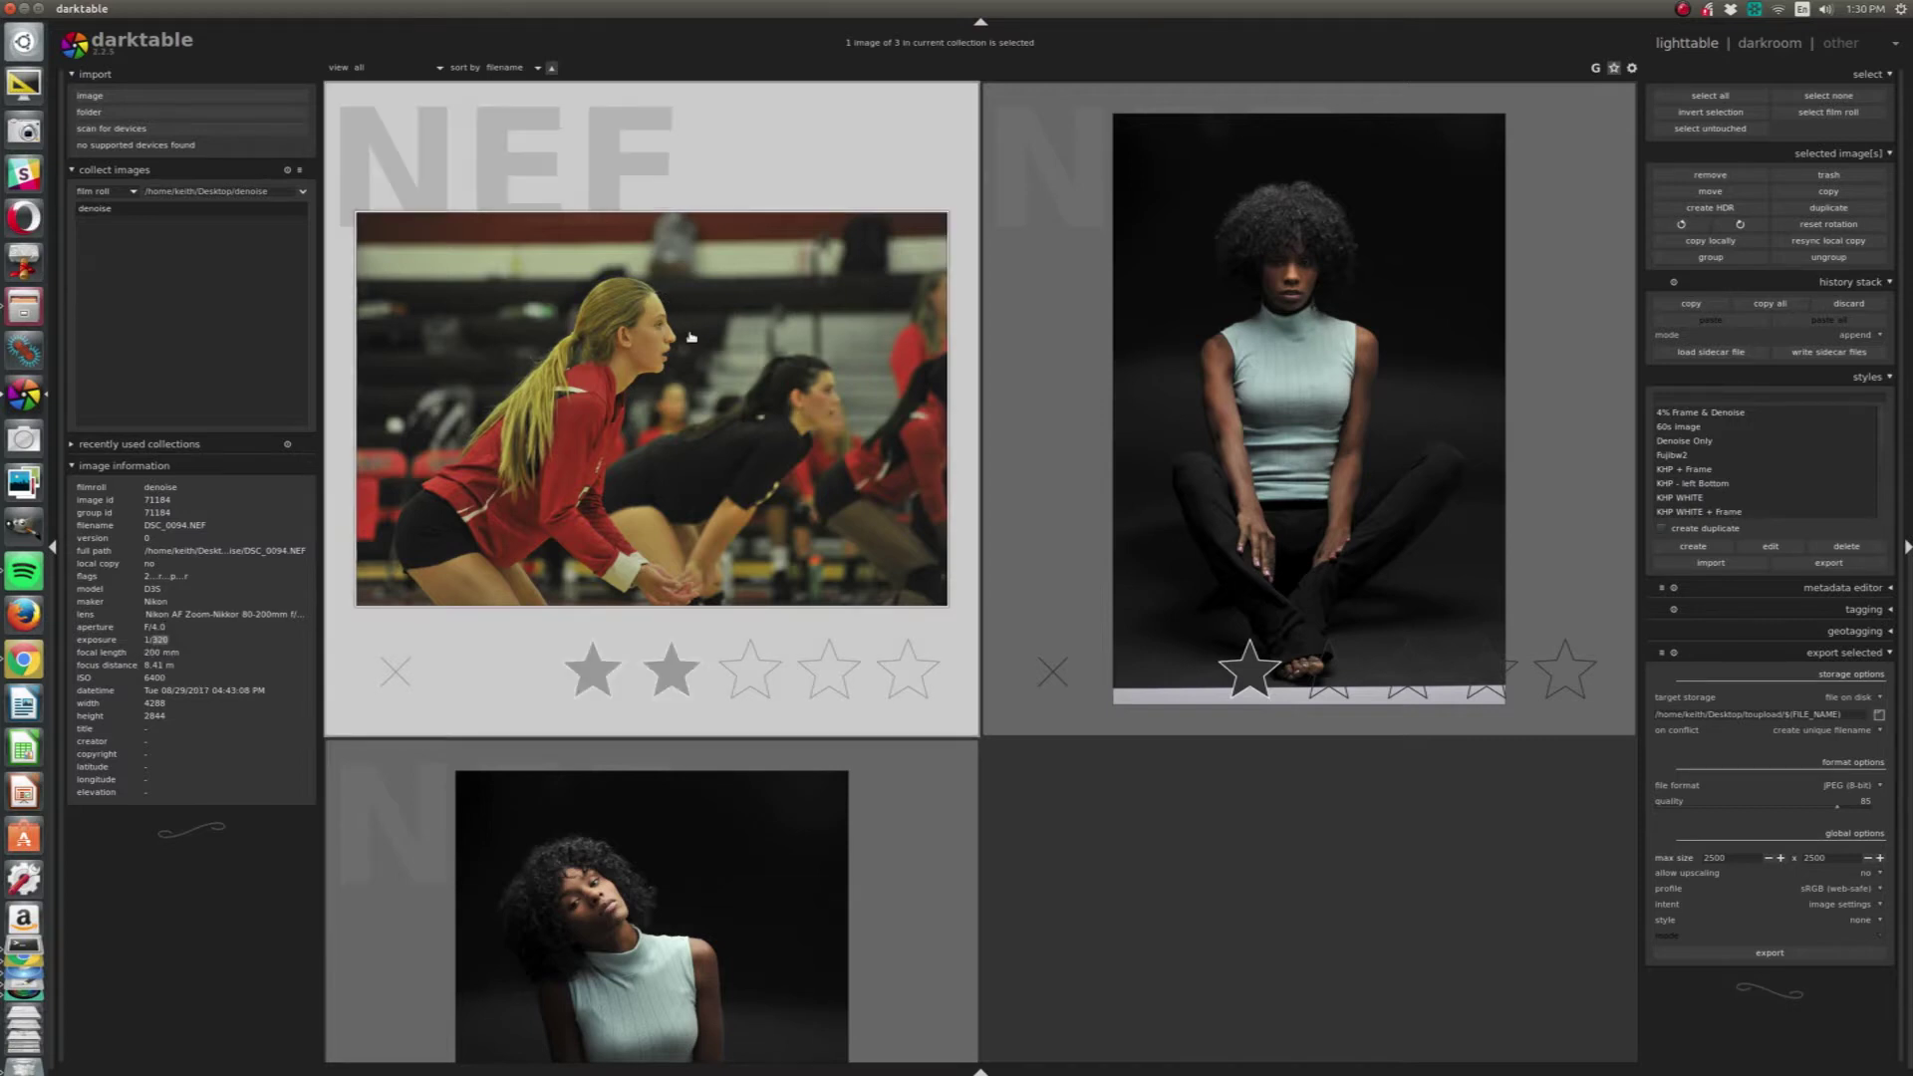
double_click(838, 535)
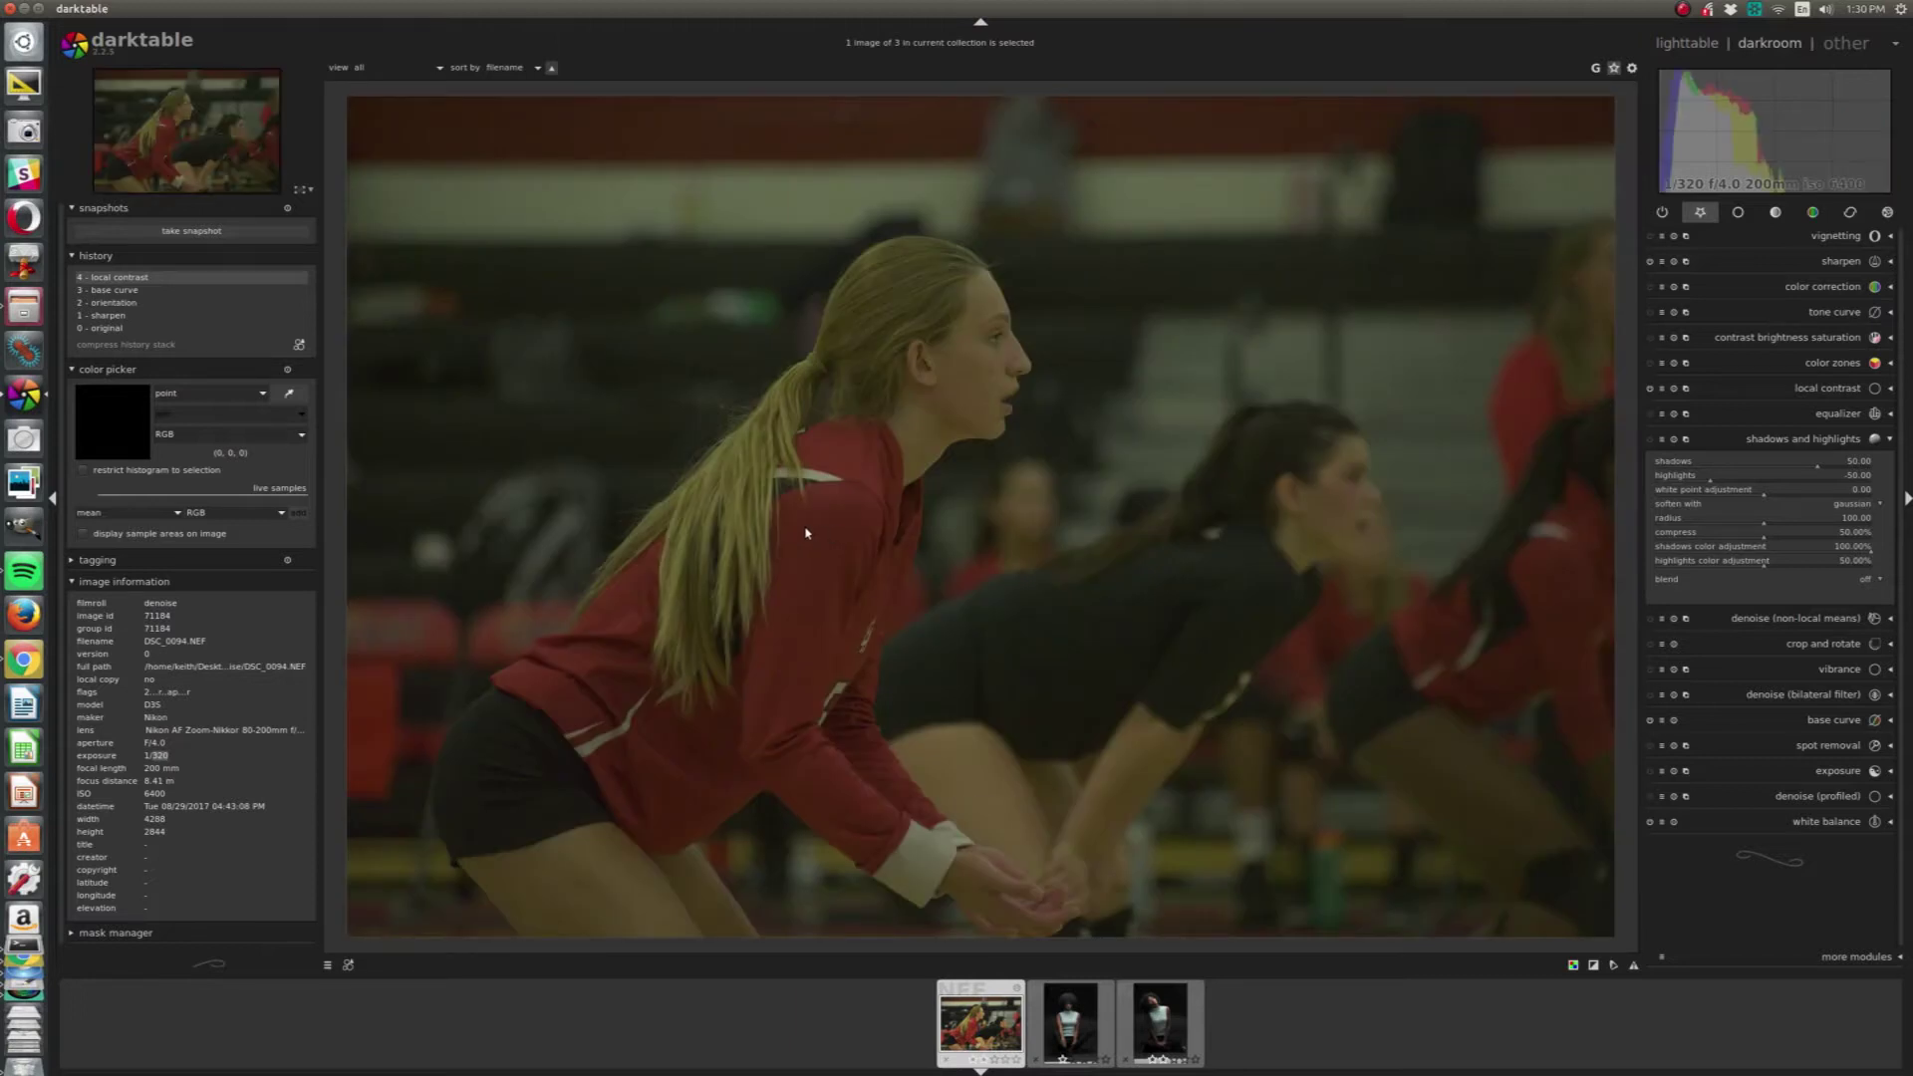
Try the nikon like preset on the base curve and return the curve to the flat straight line.
click(1825, 719)
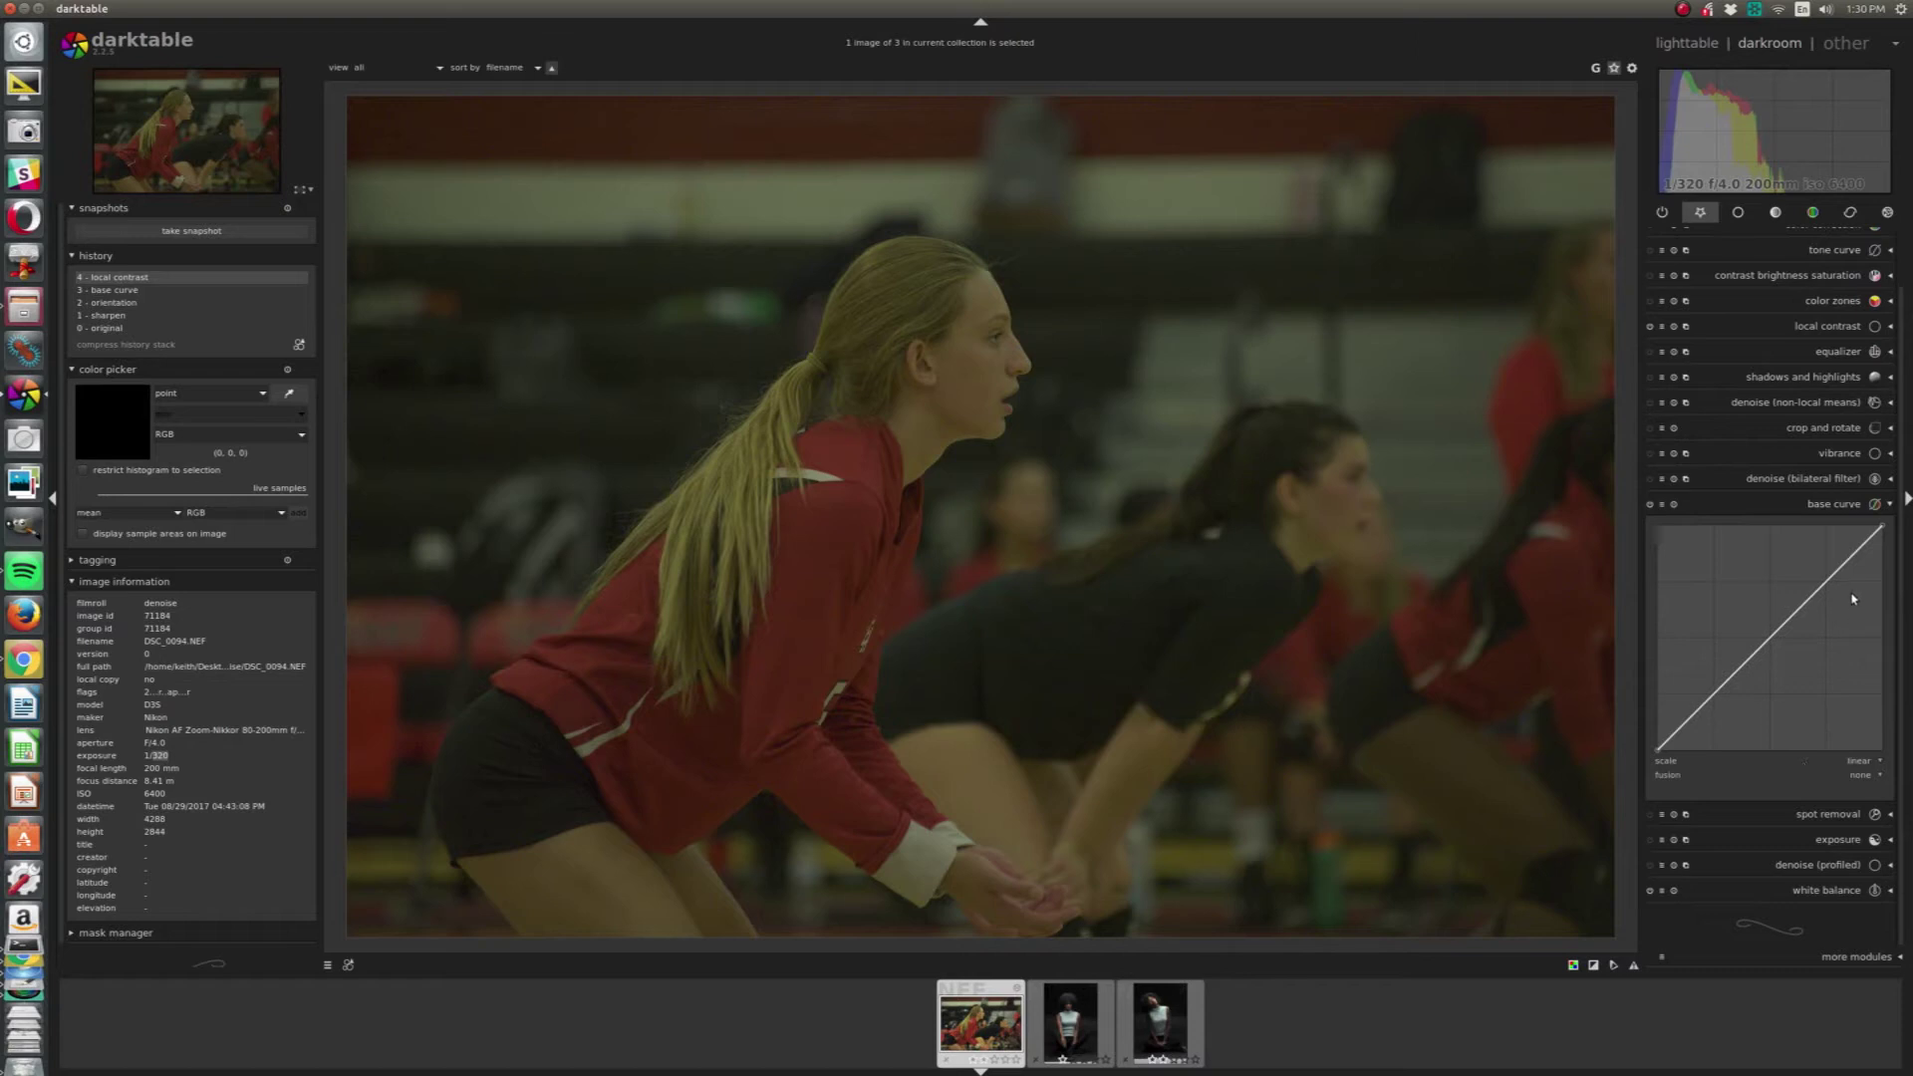
click(1662, 505)
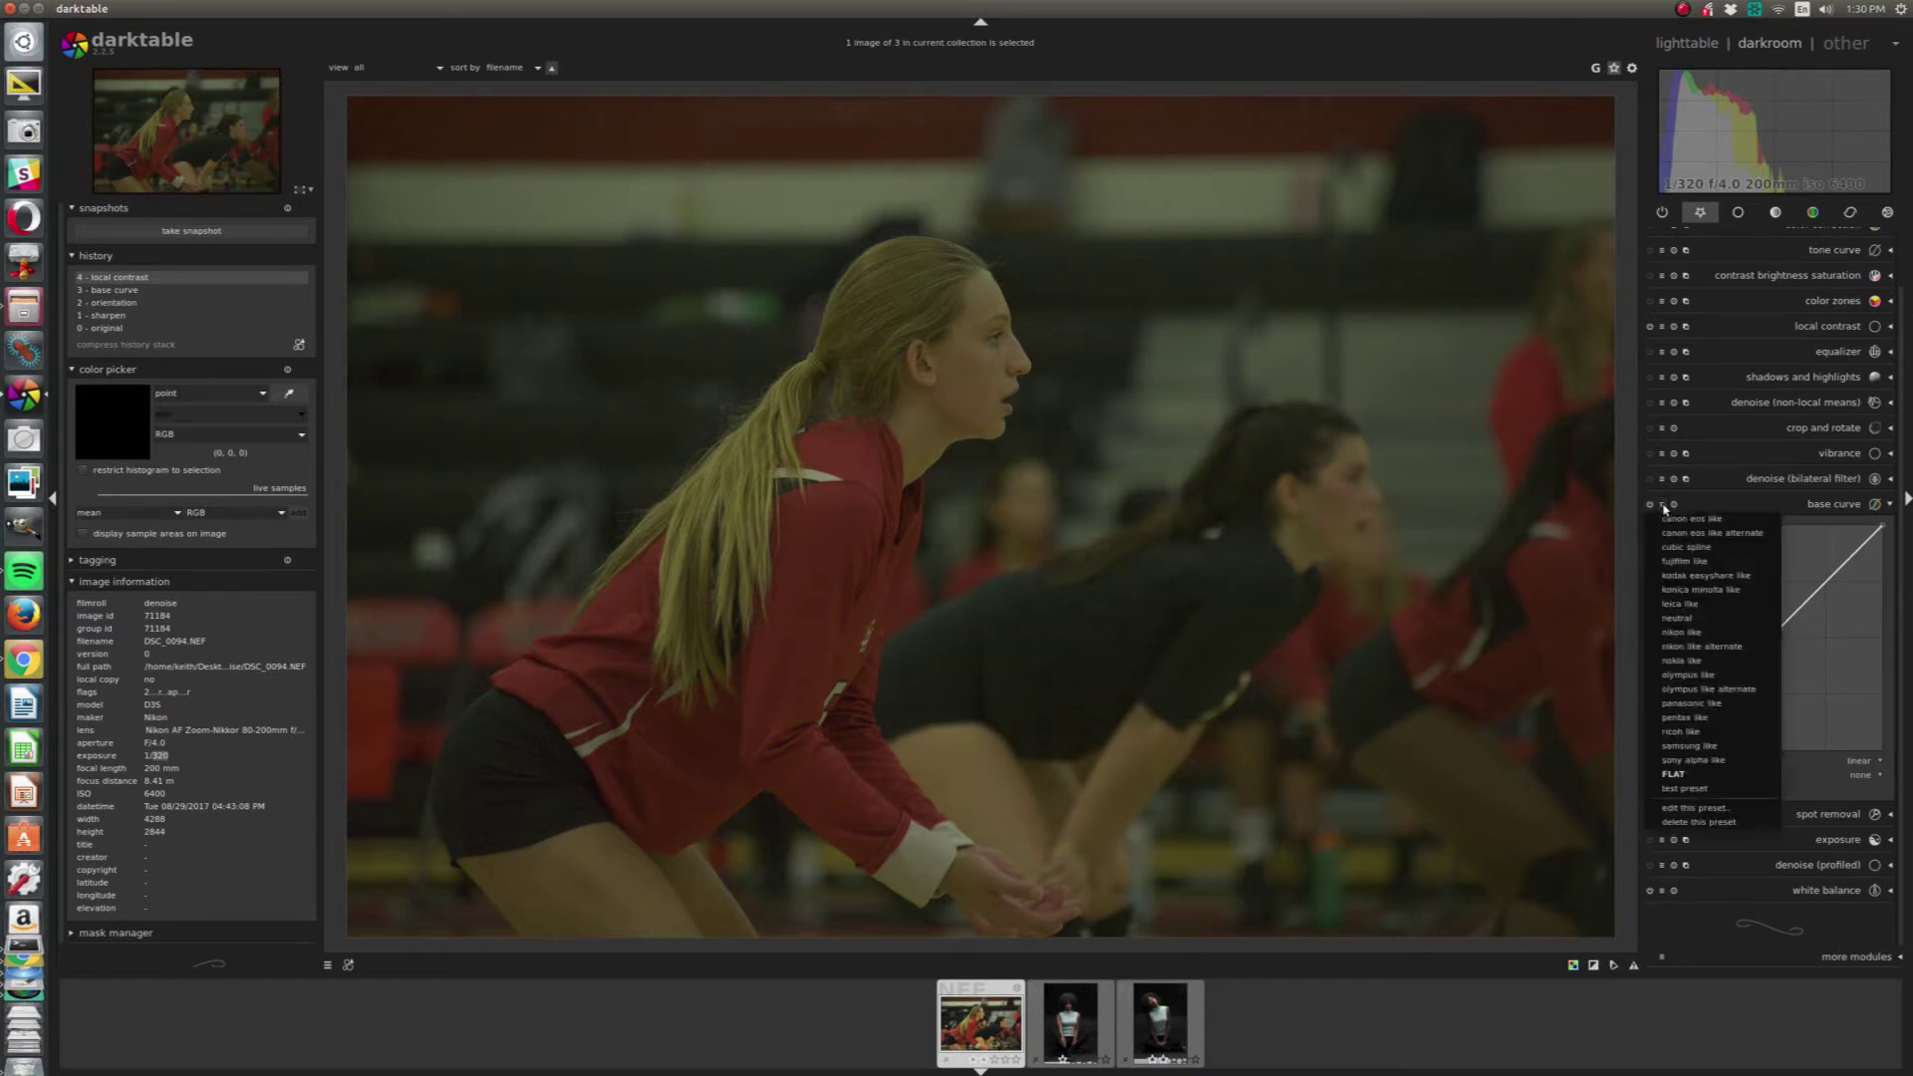
click(1711, 637)
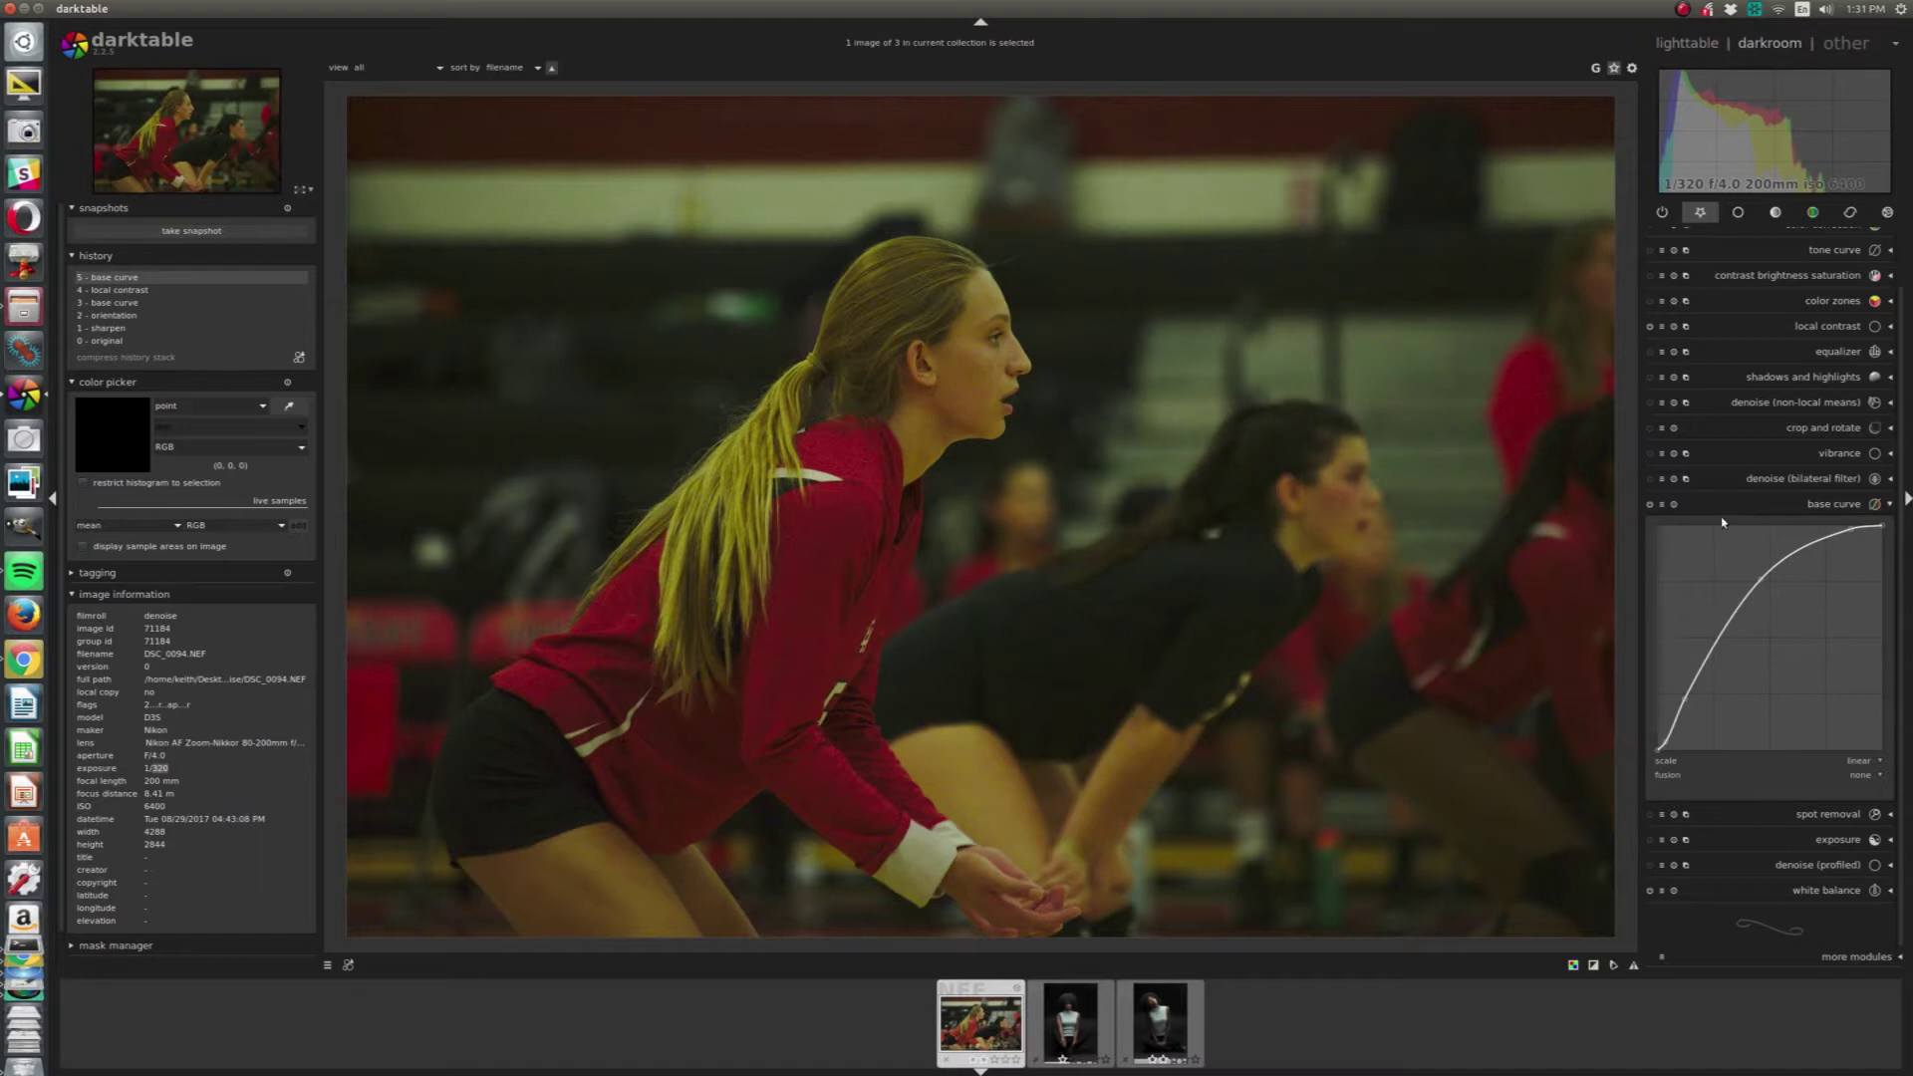
click(1673, 504)
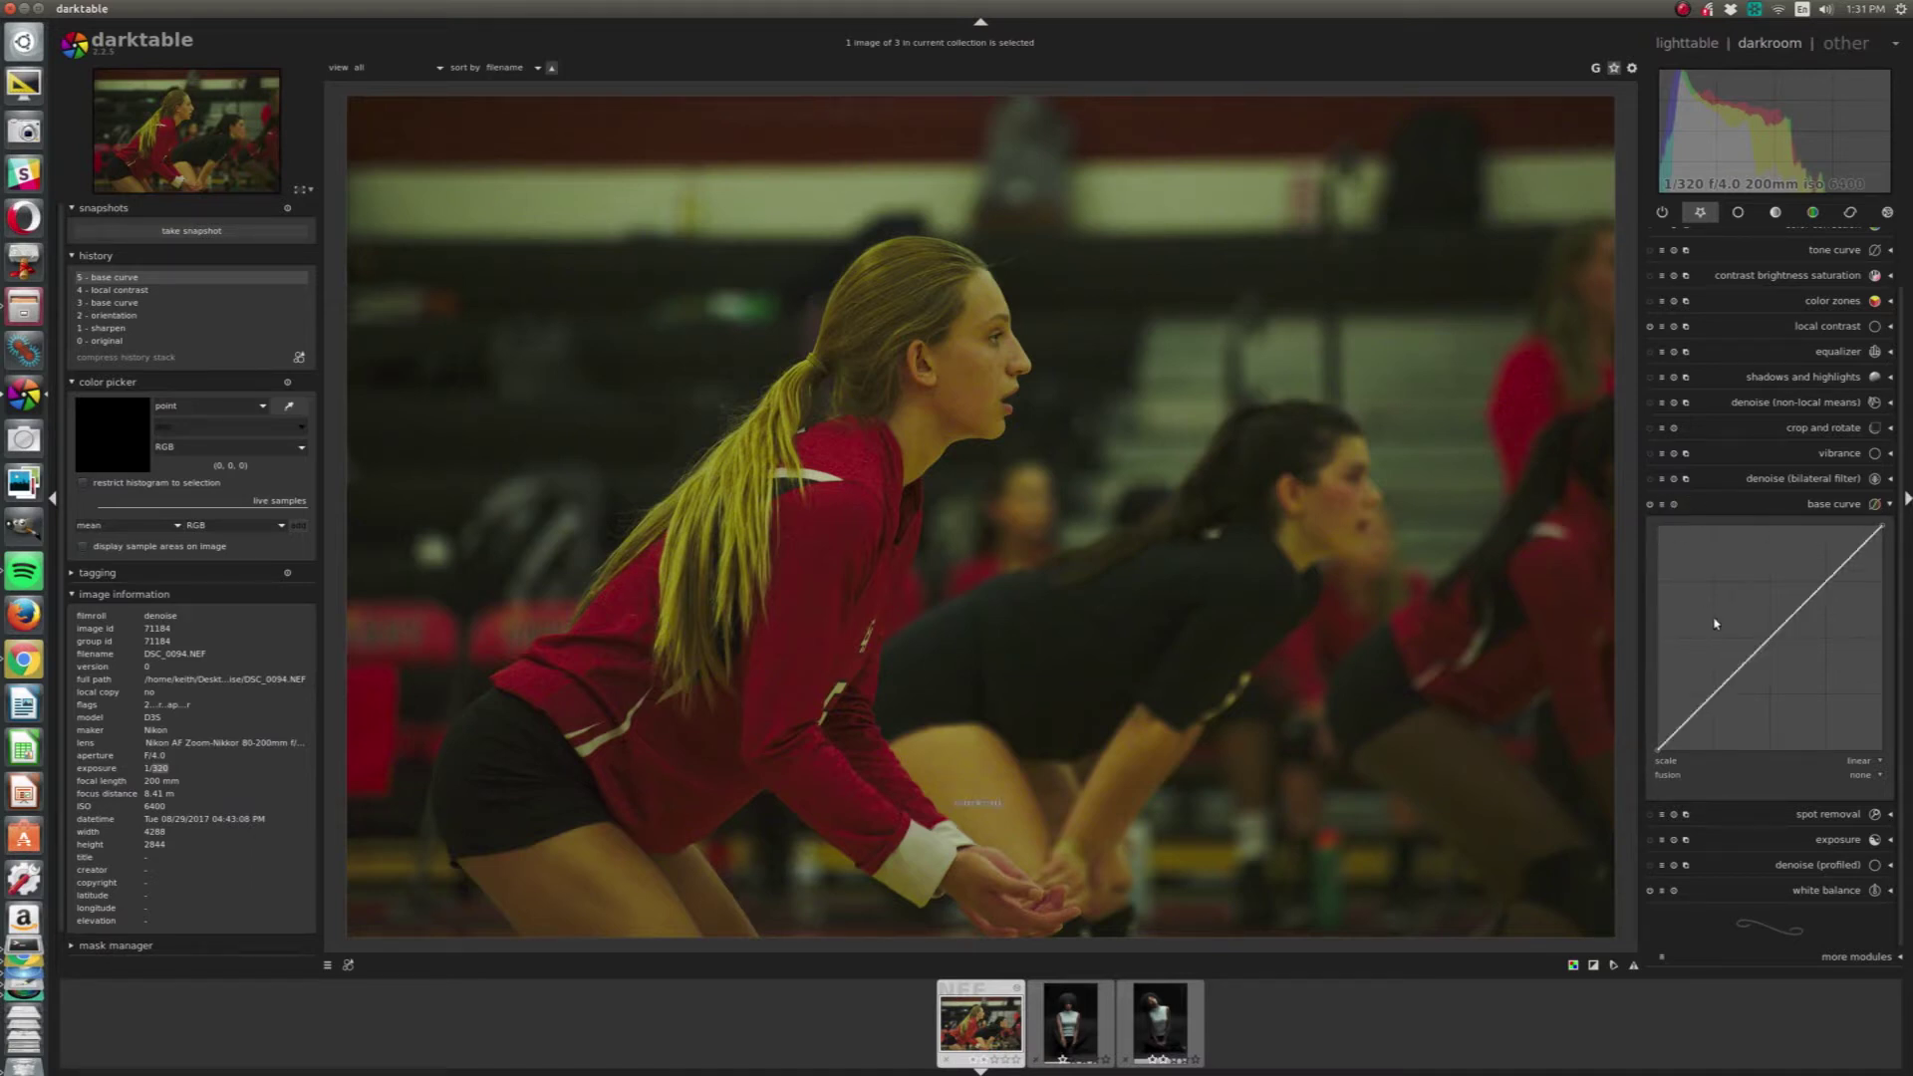
click(1662, 504)
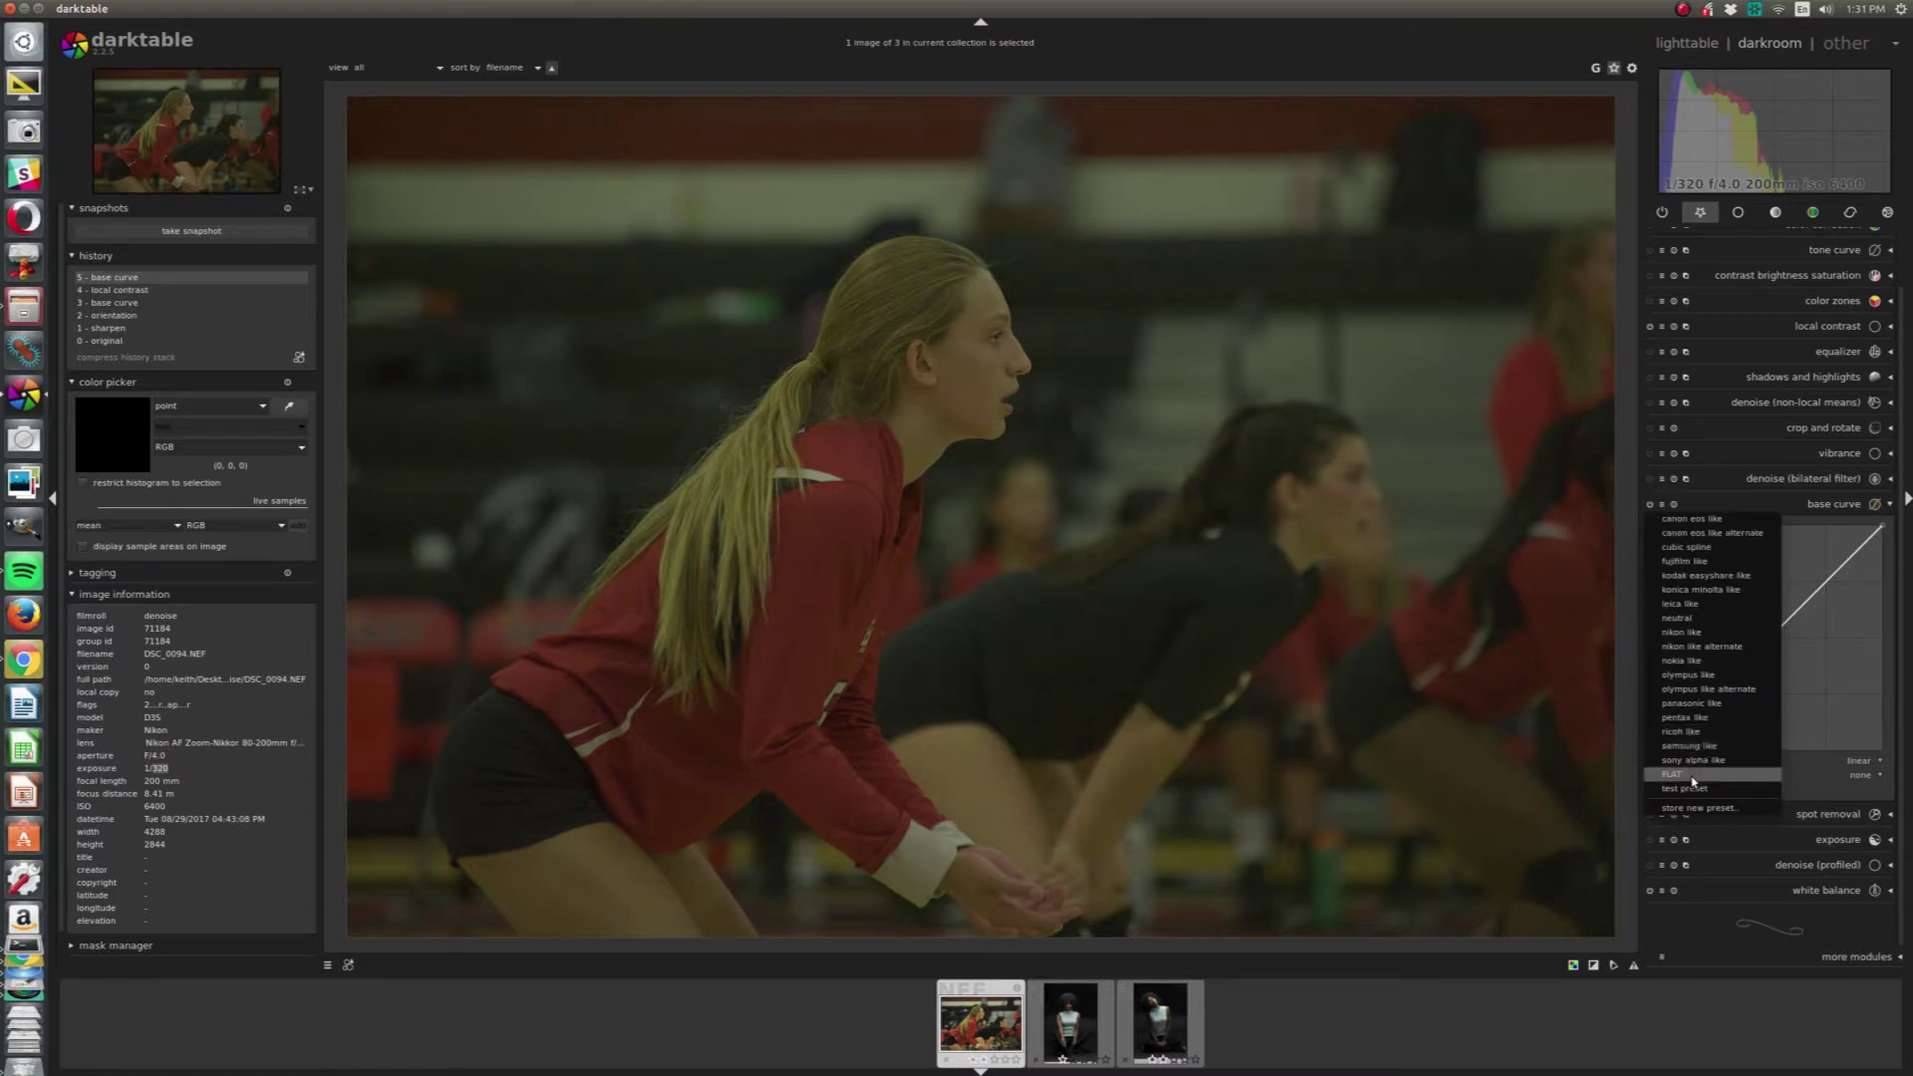
click(1834, 507)
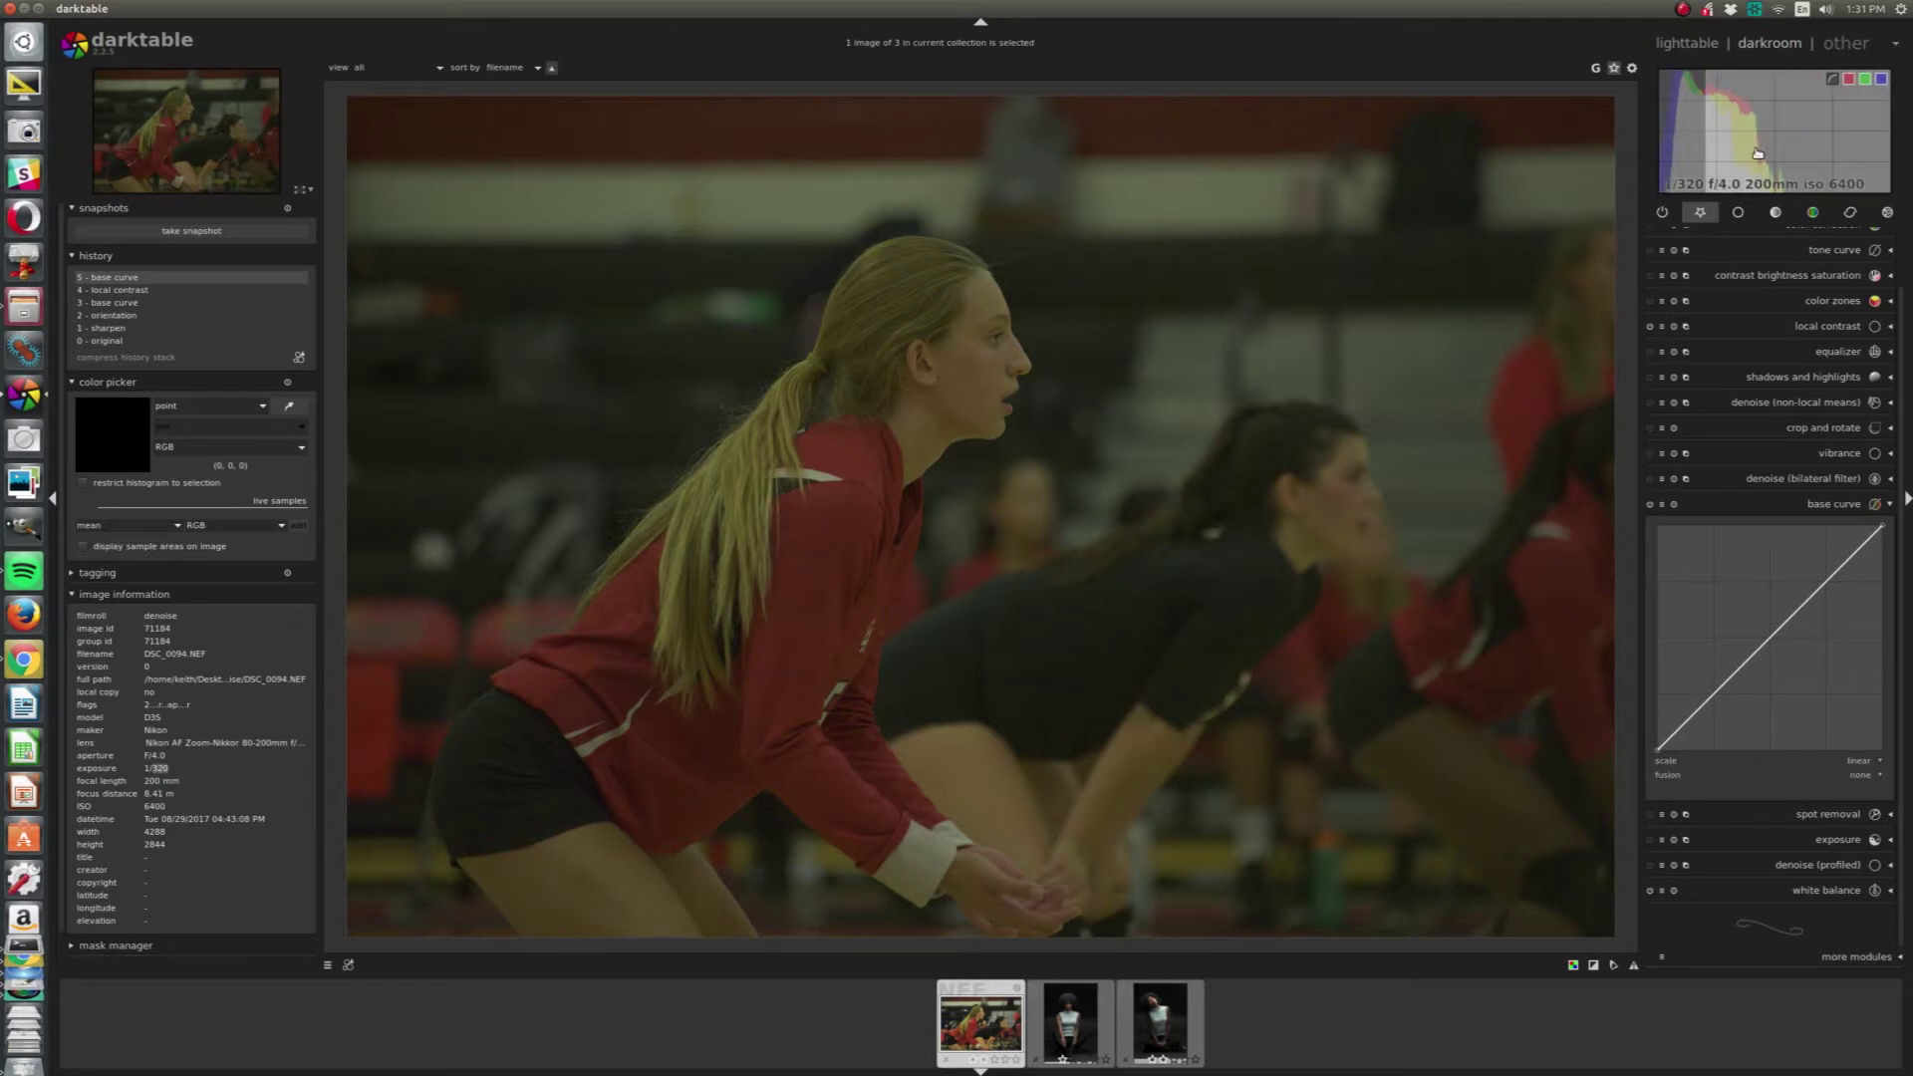
Set exposure to about 2.27 EV and black to 0.0035, using the over/under exposed indicator to check clipping.
click(1830, 842)
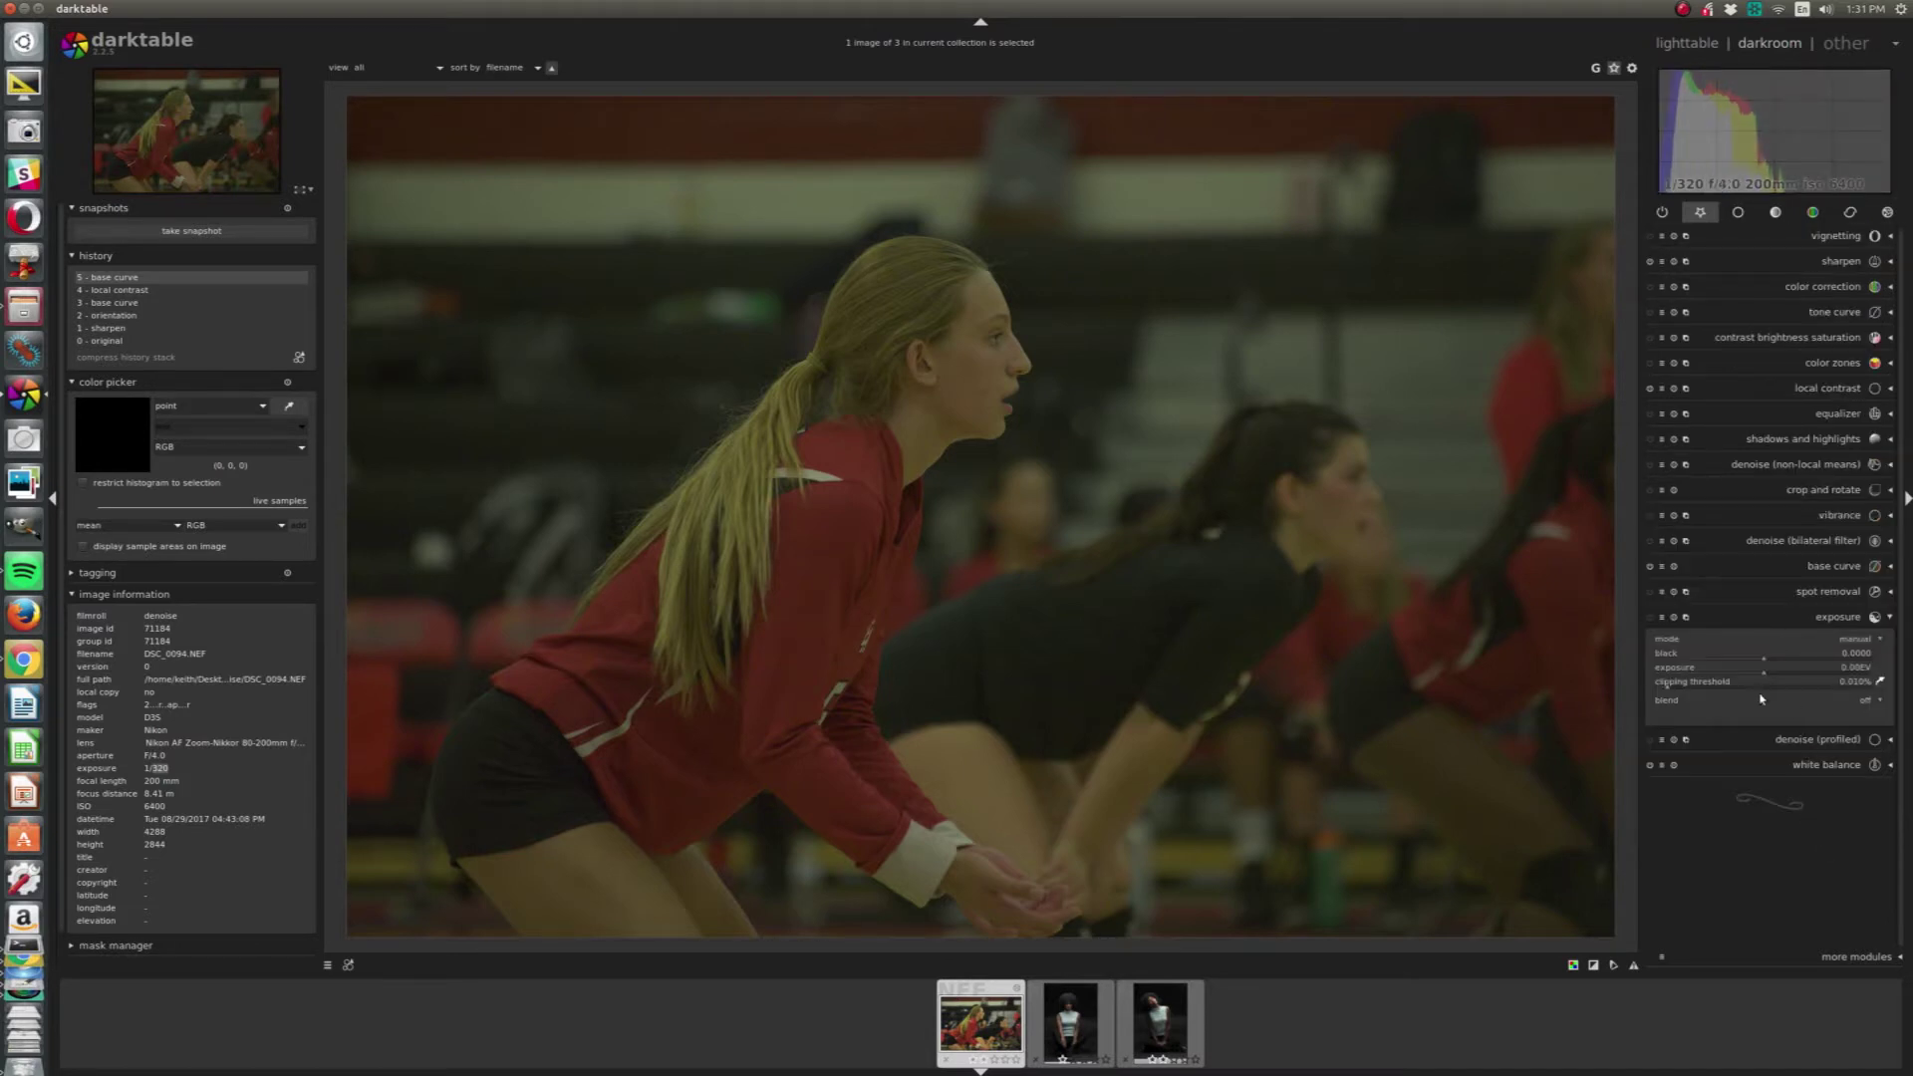
drag(1766, 678, 1845, 679)
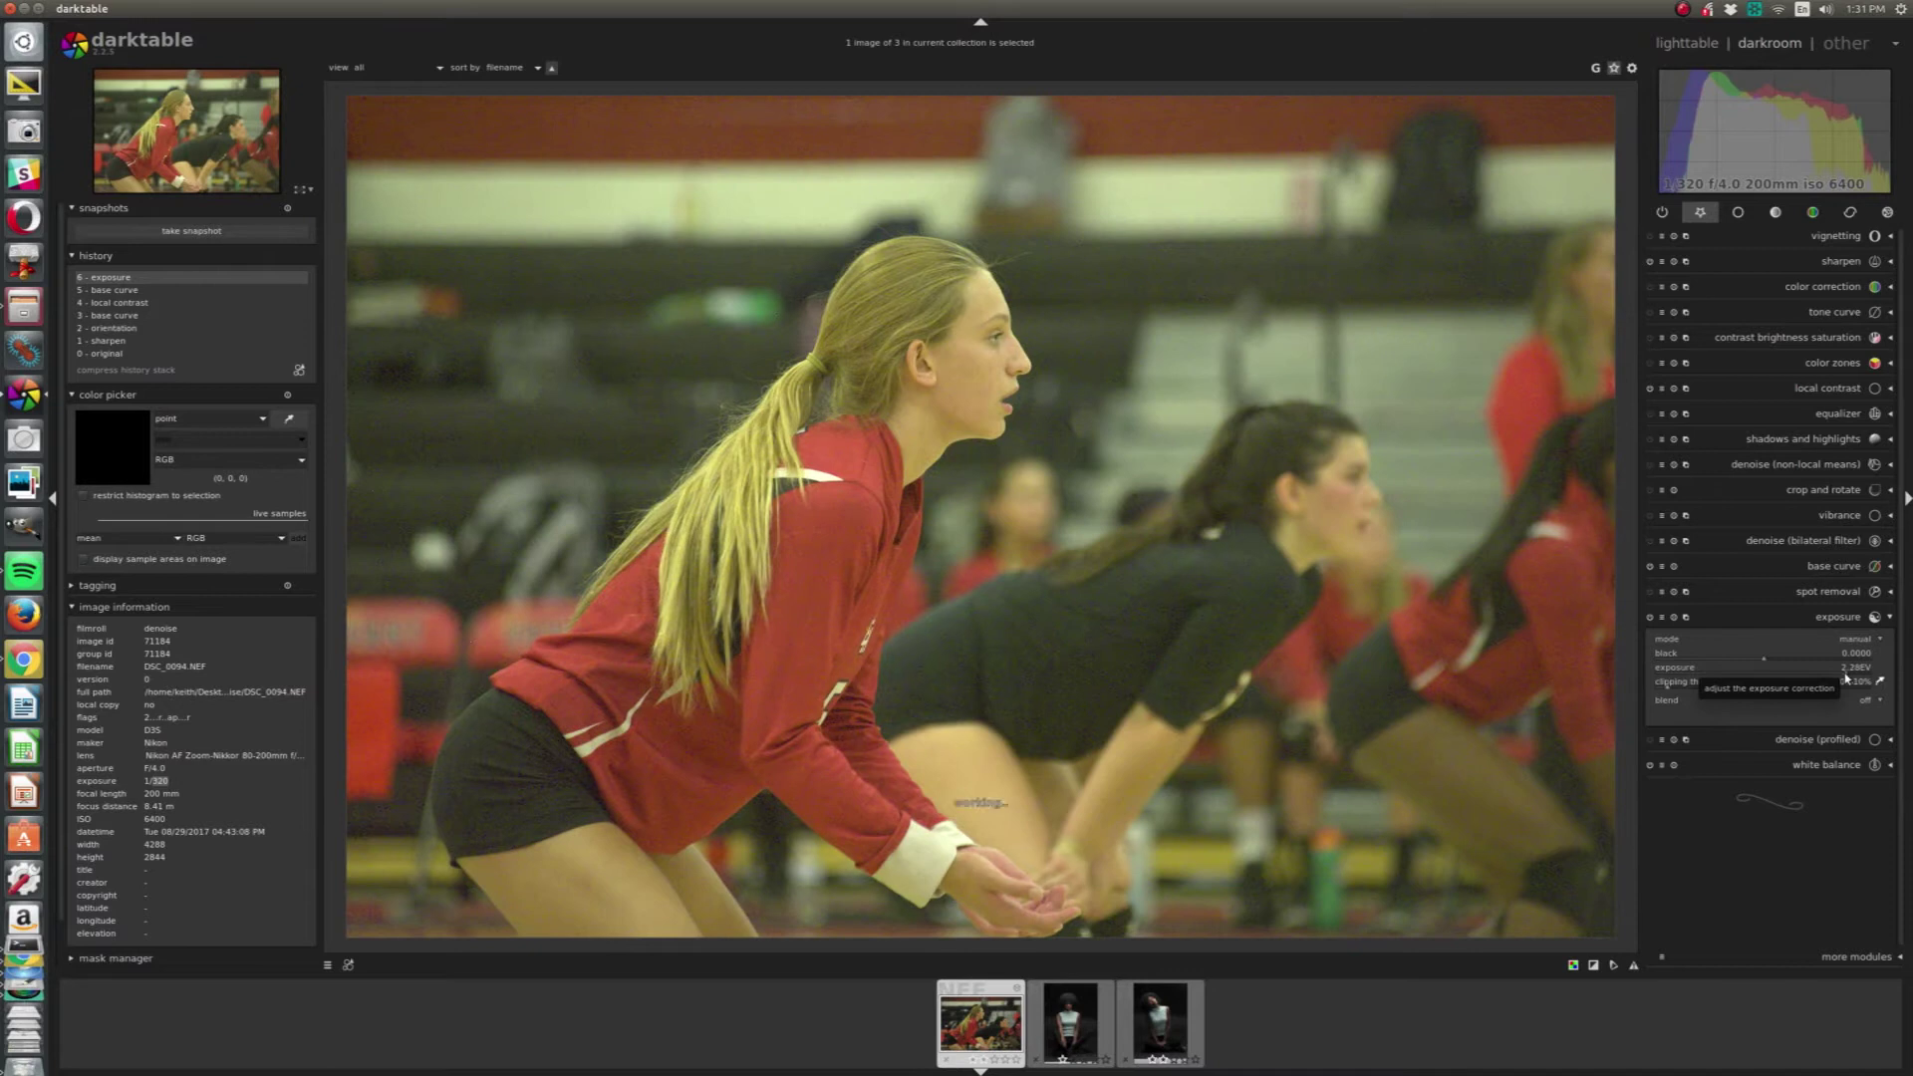
drag(1846, 679, 1842, 679)
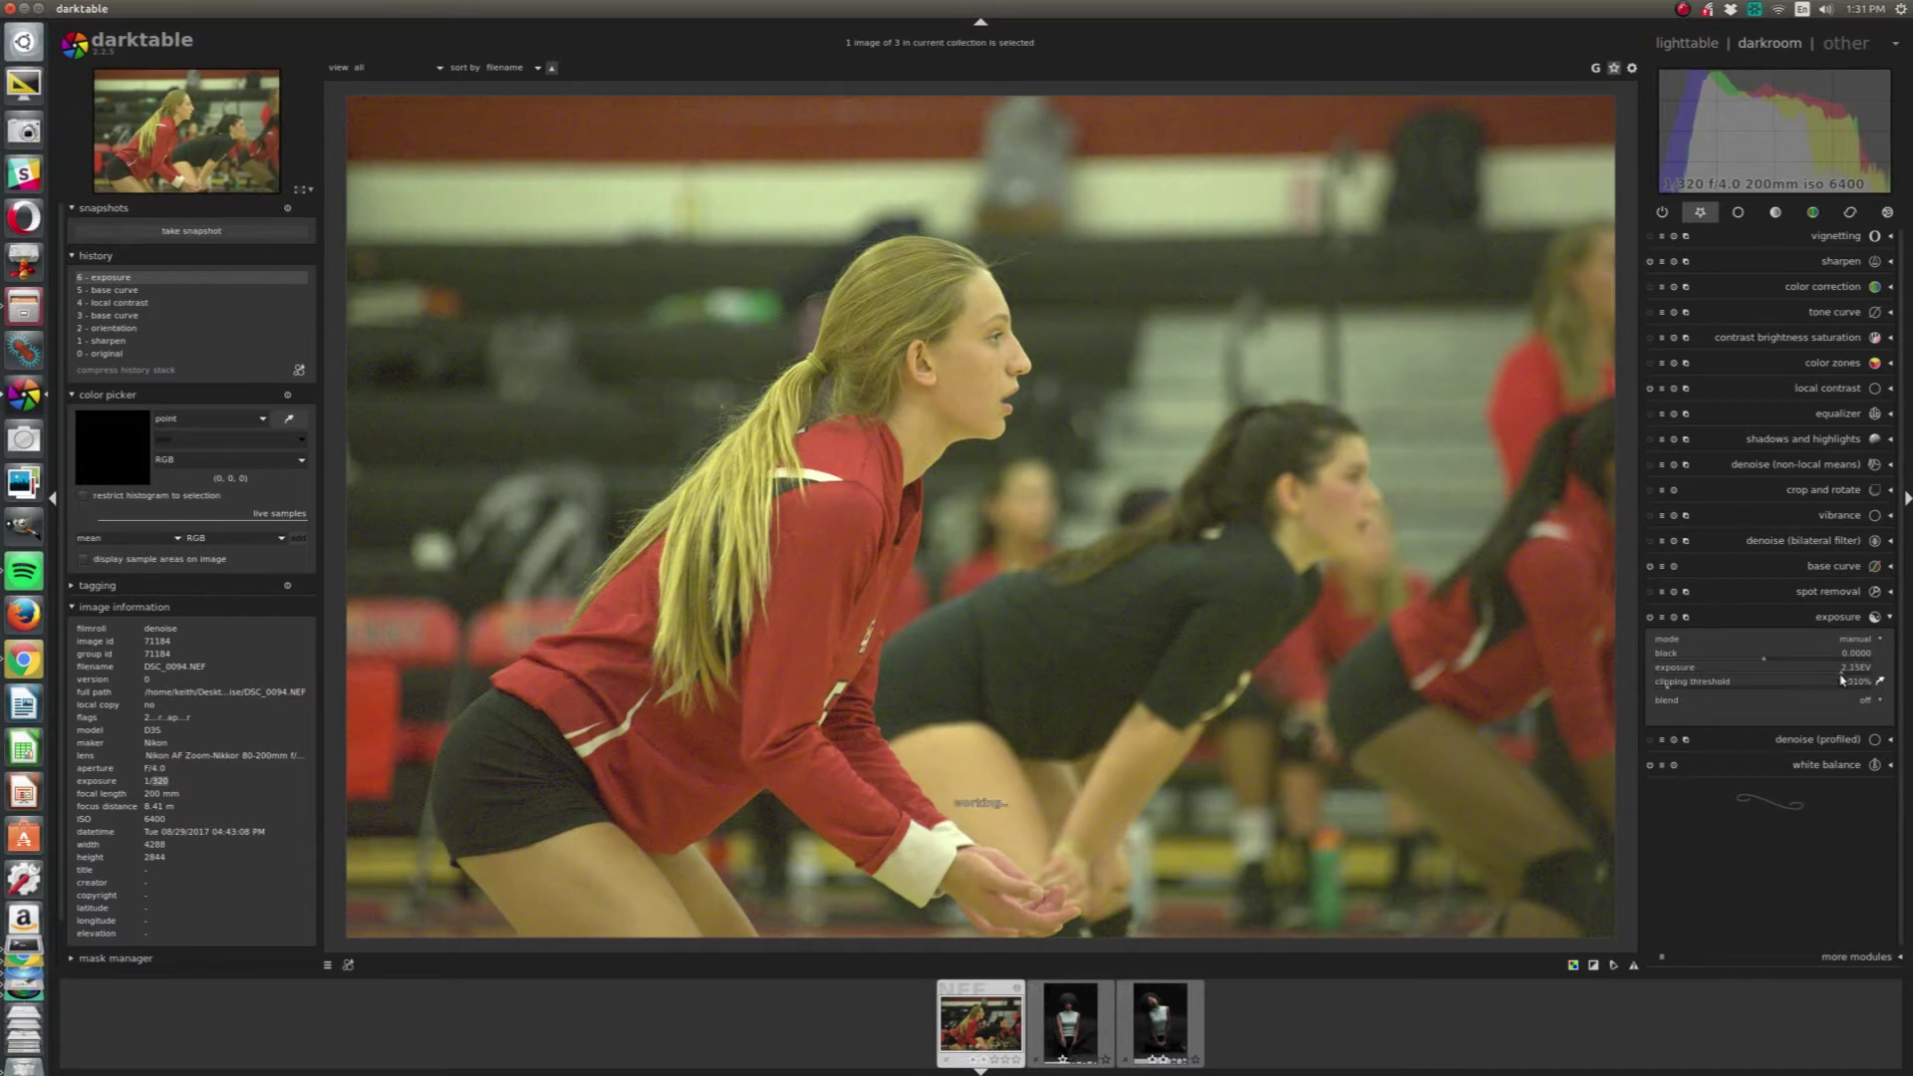
click(1766, 656)
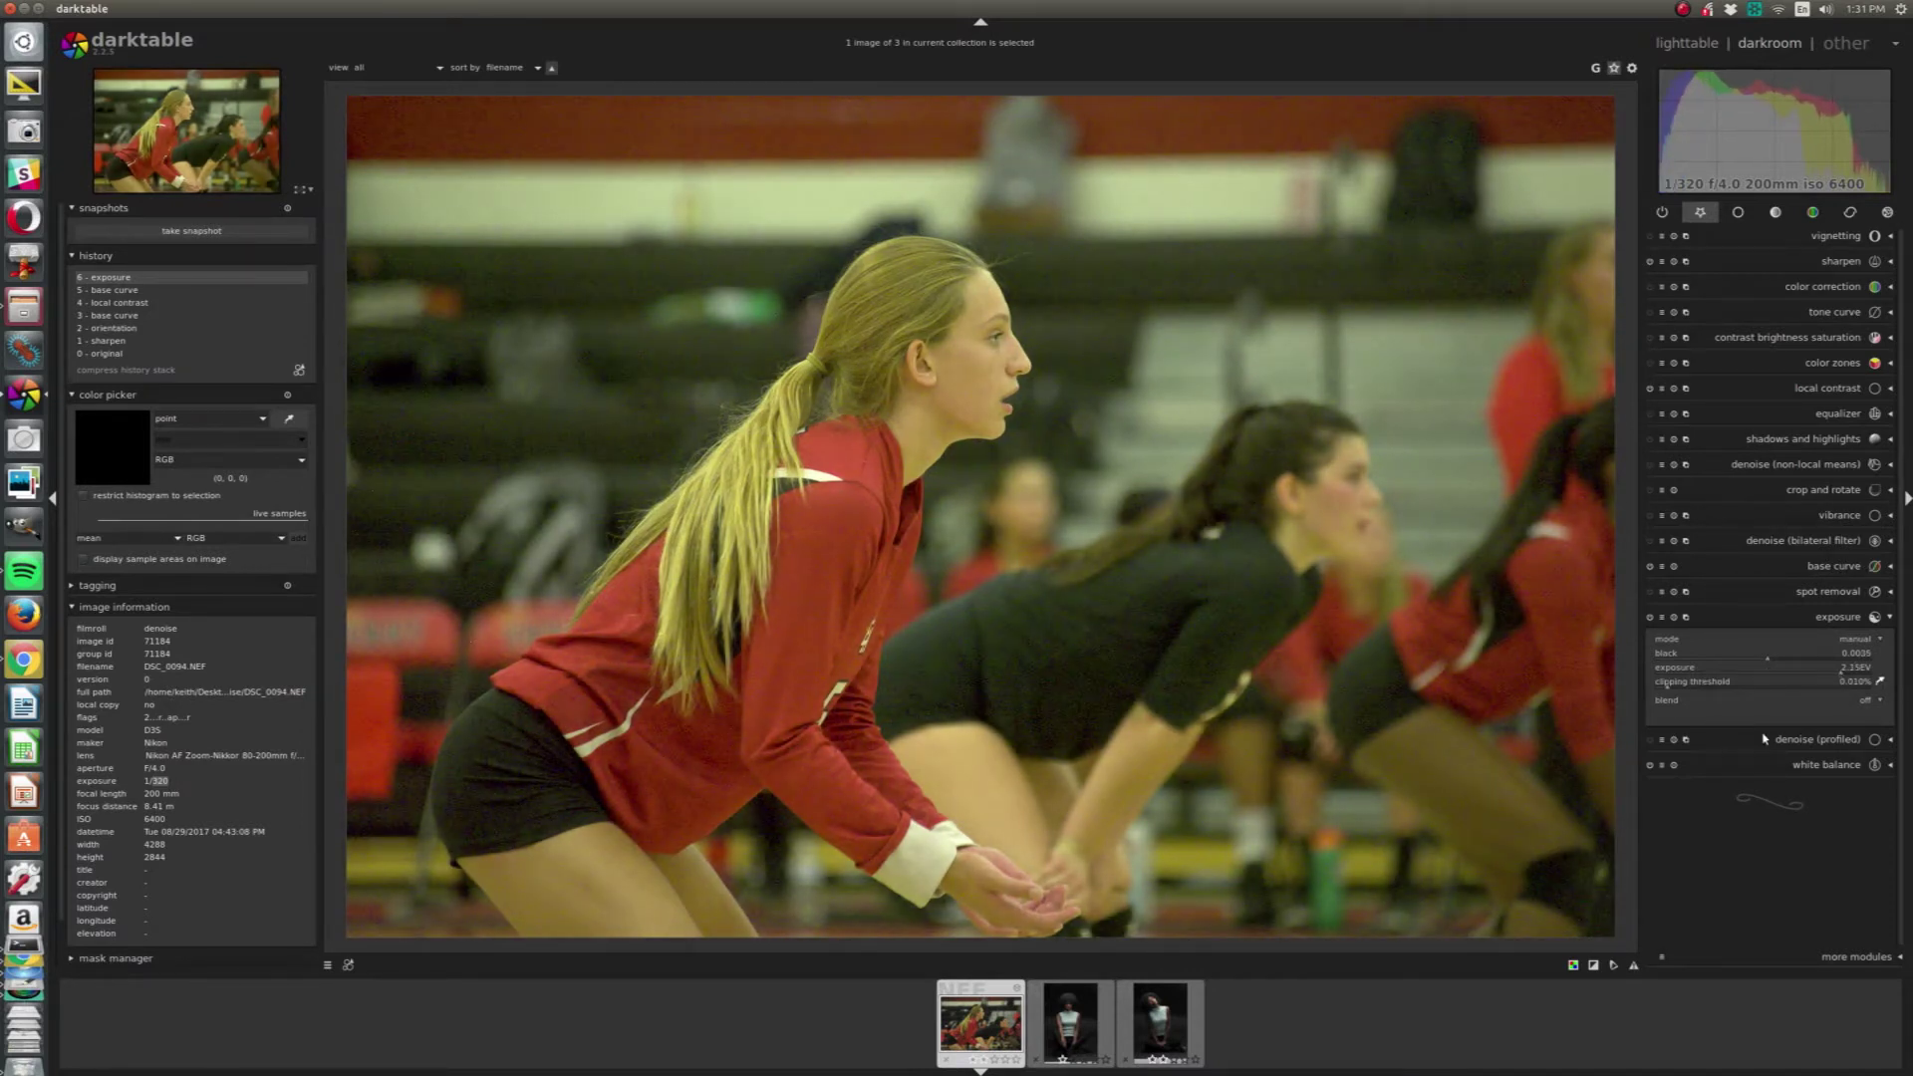
click(1593, 965)
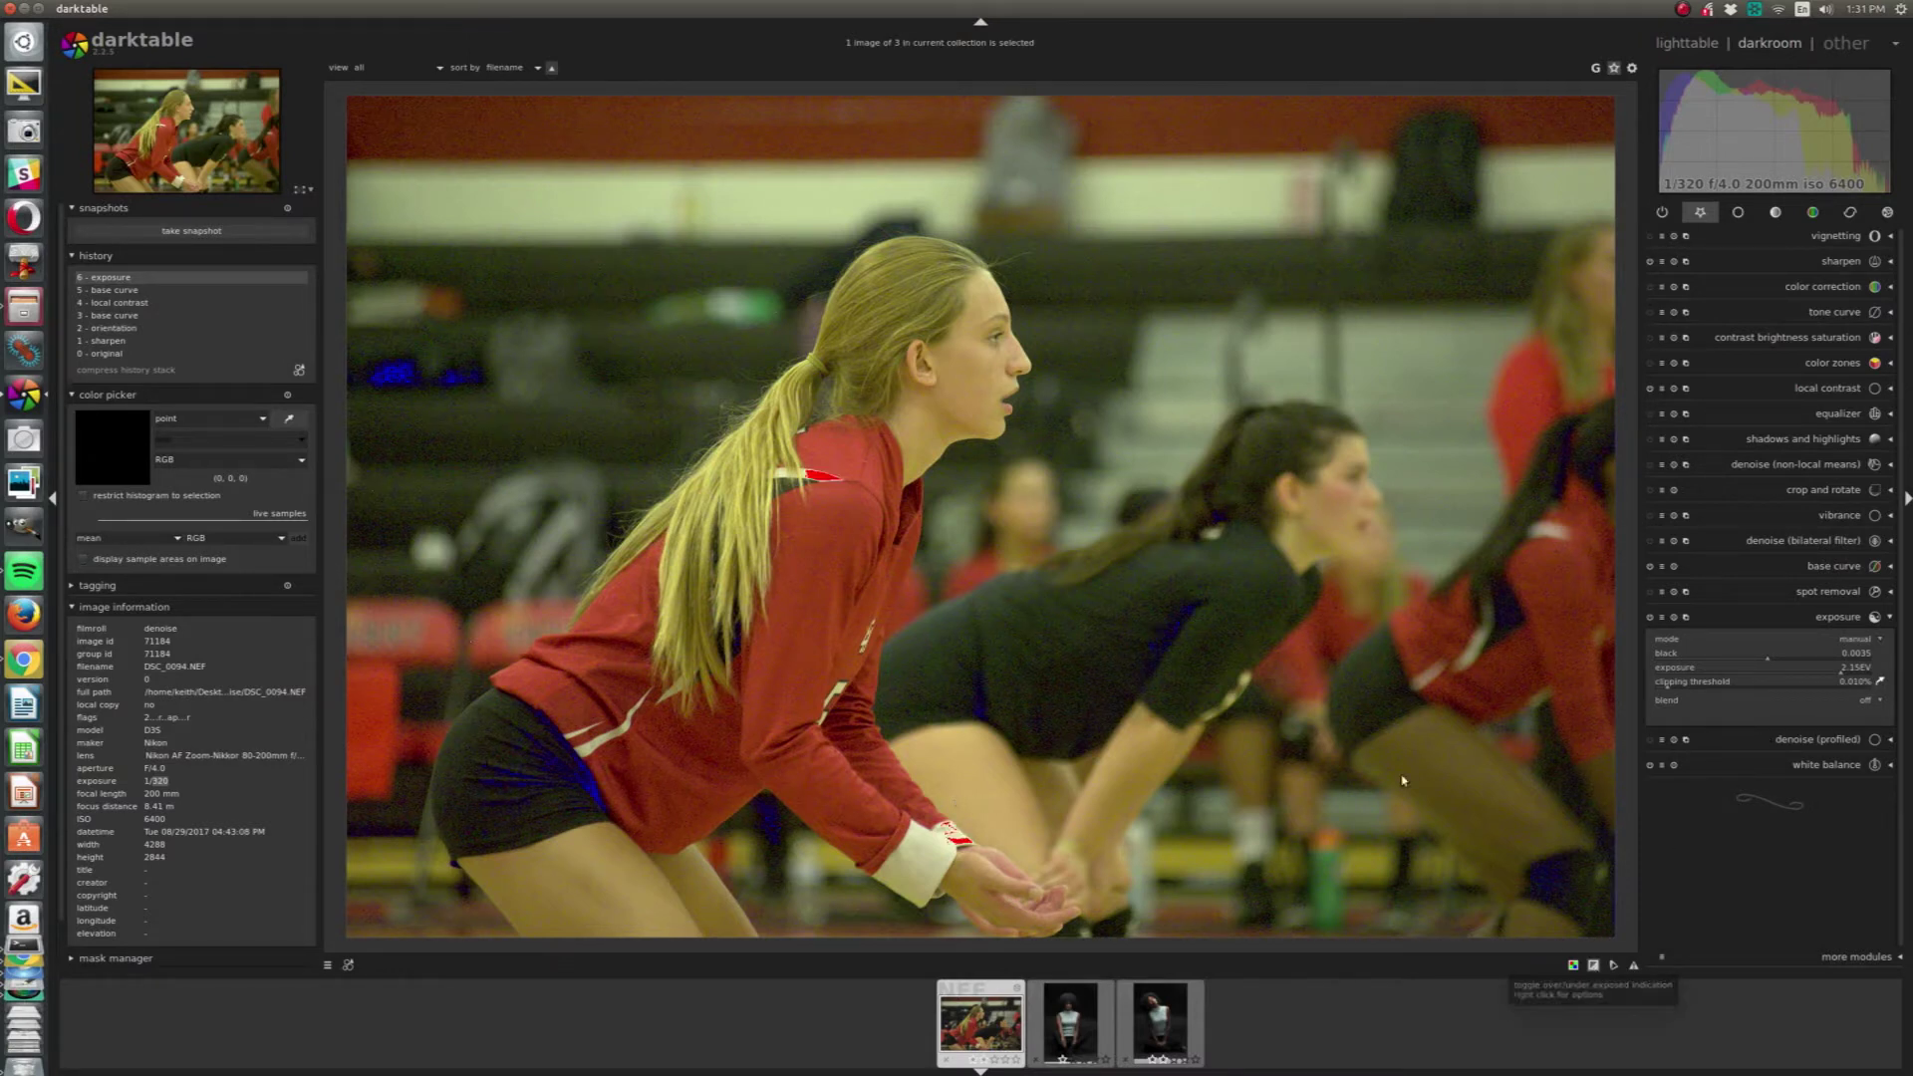
click(1860, 676)
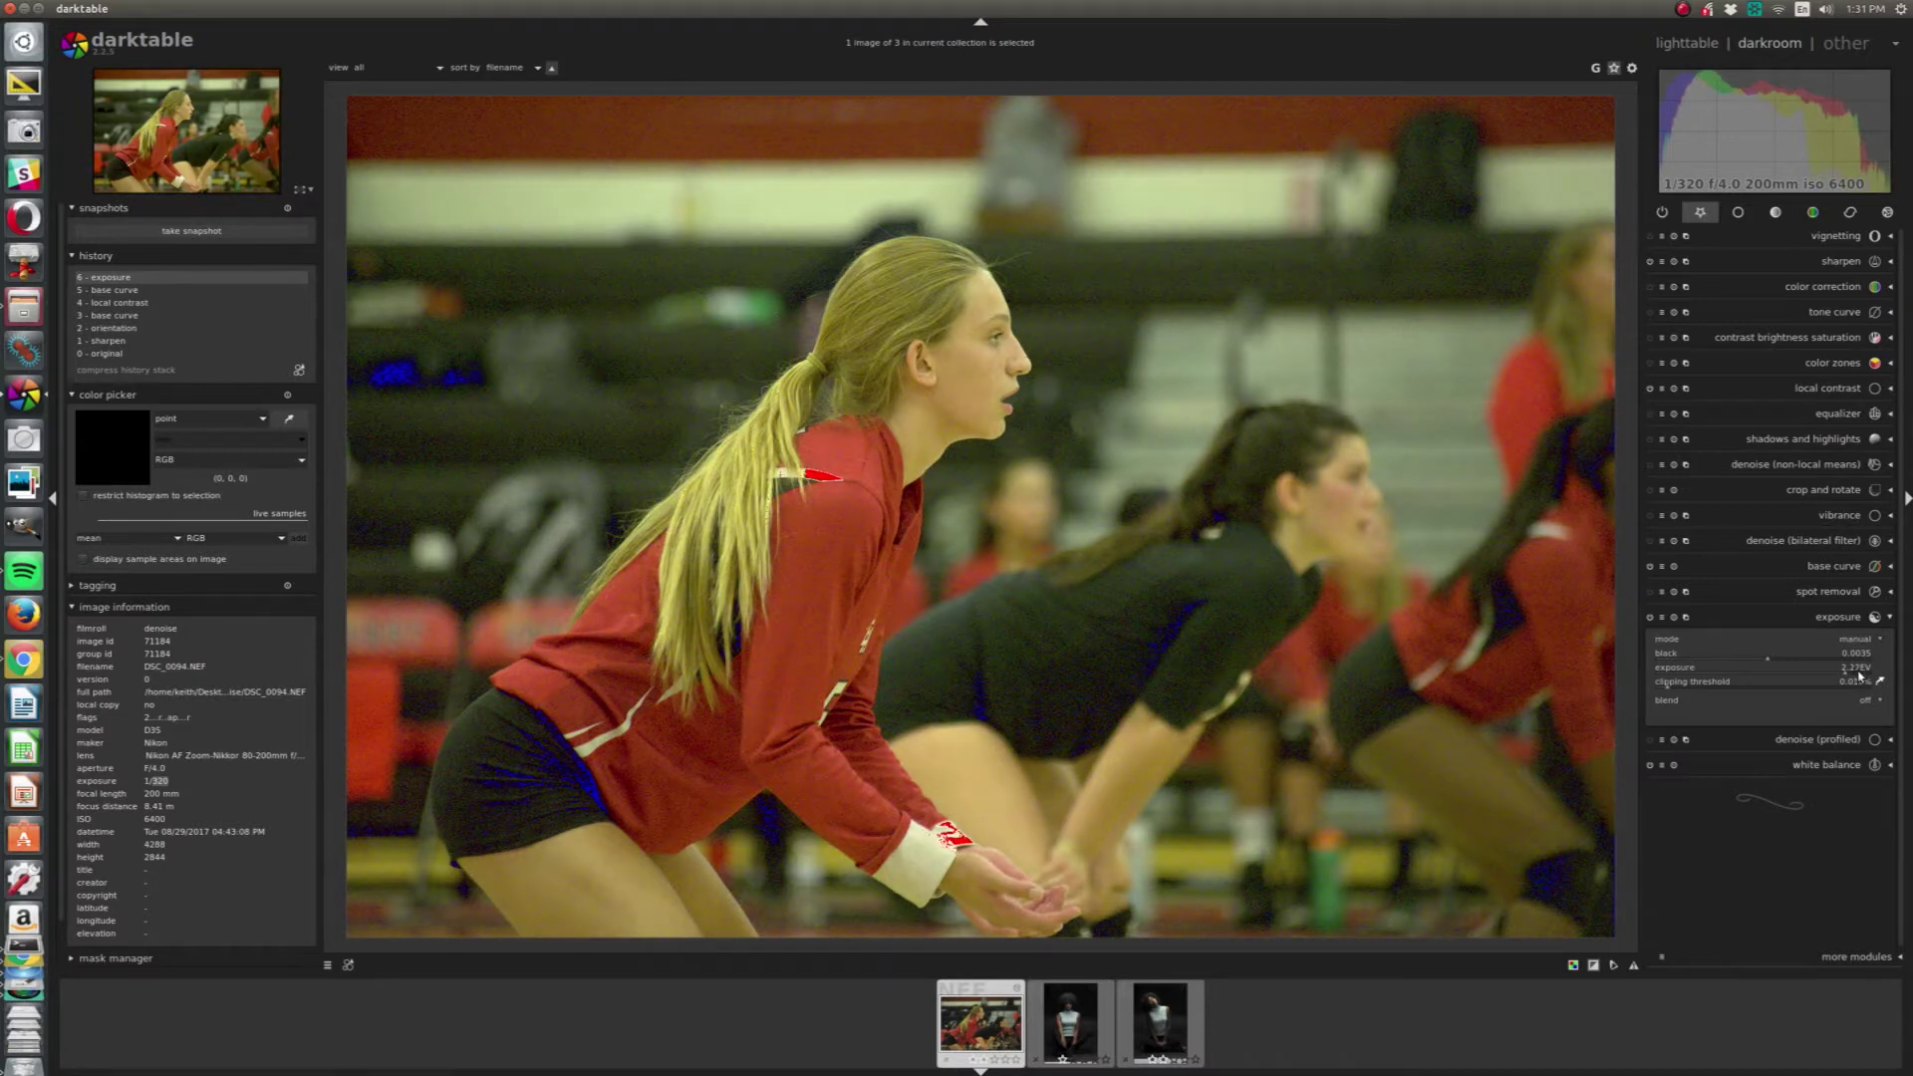
Sample the front player's face for the tone curve and lift the curve's upper tones slightly.
scroll(1859, 675, up, 3)
click(1836, 313)
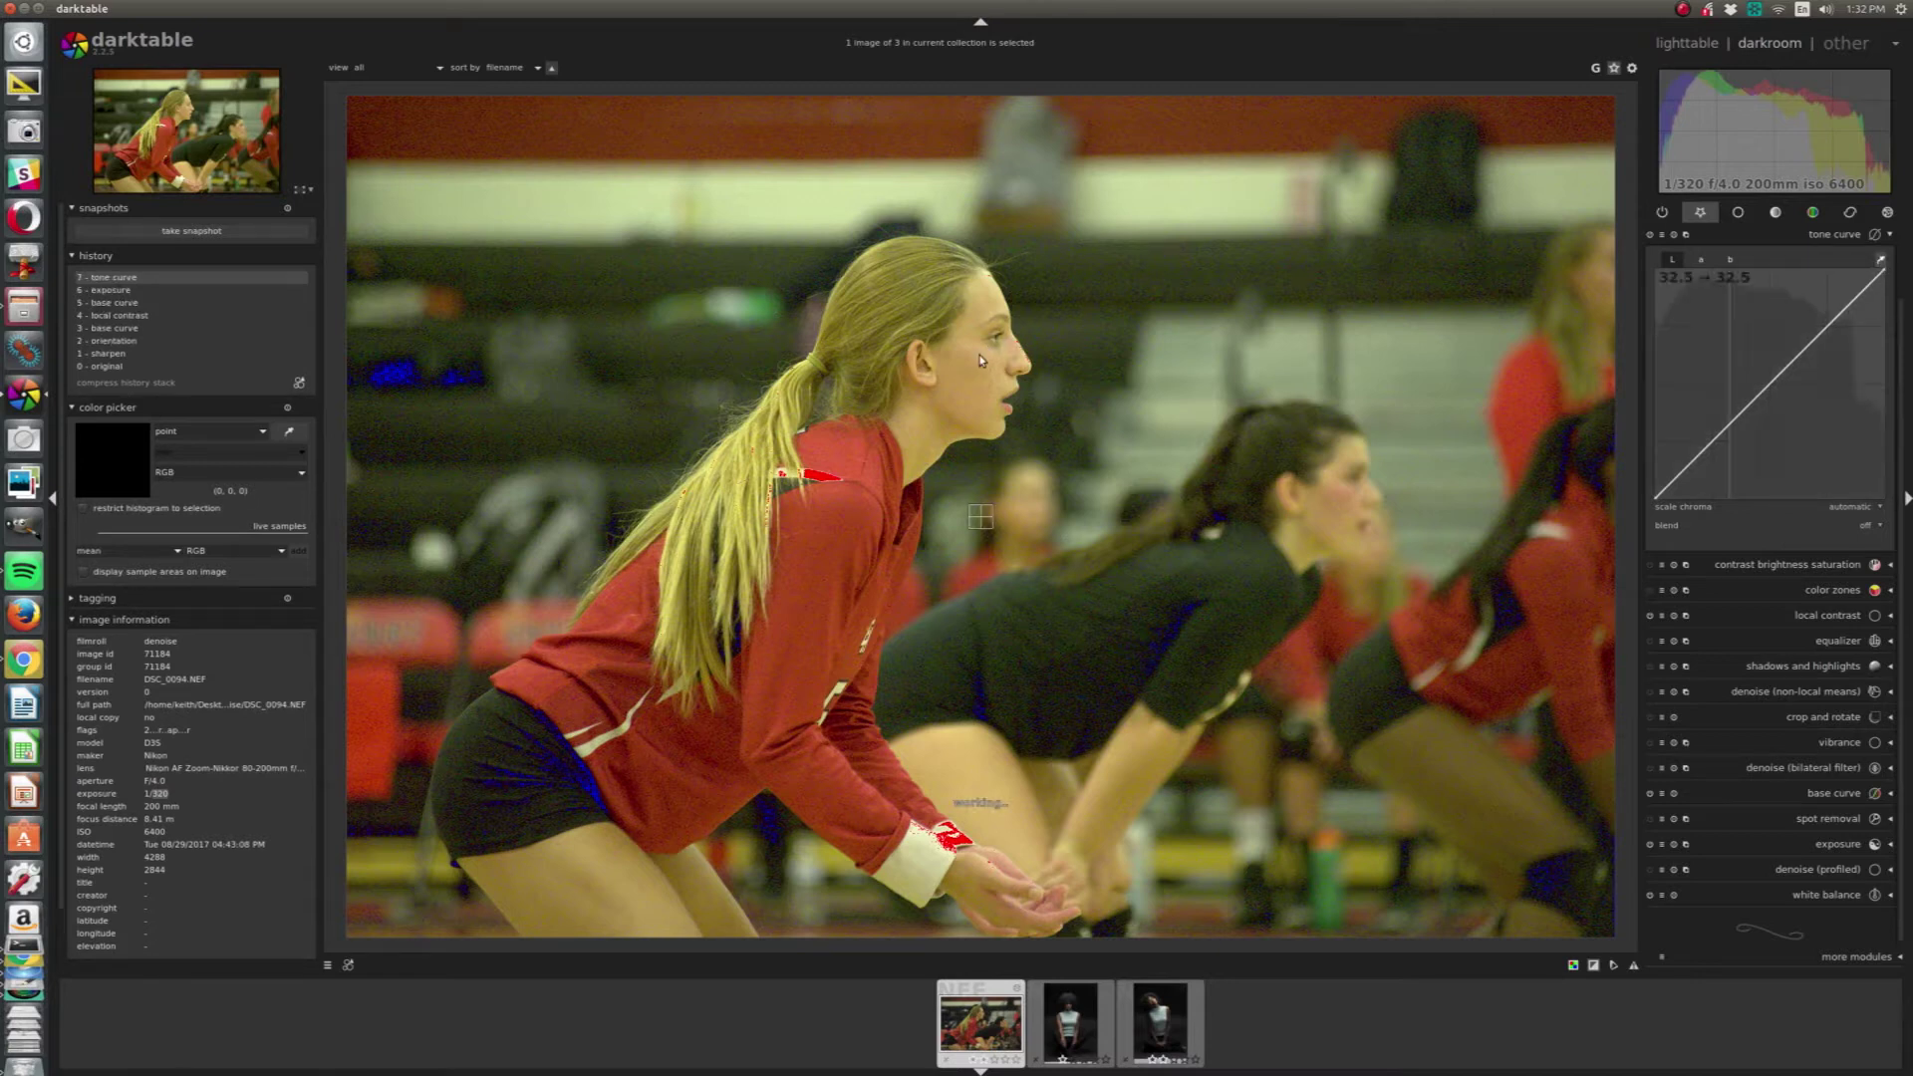
drag(1823, 330, 1794, 359)
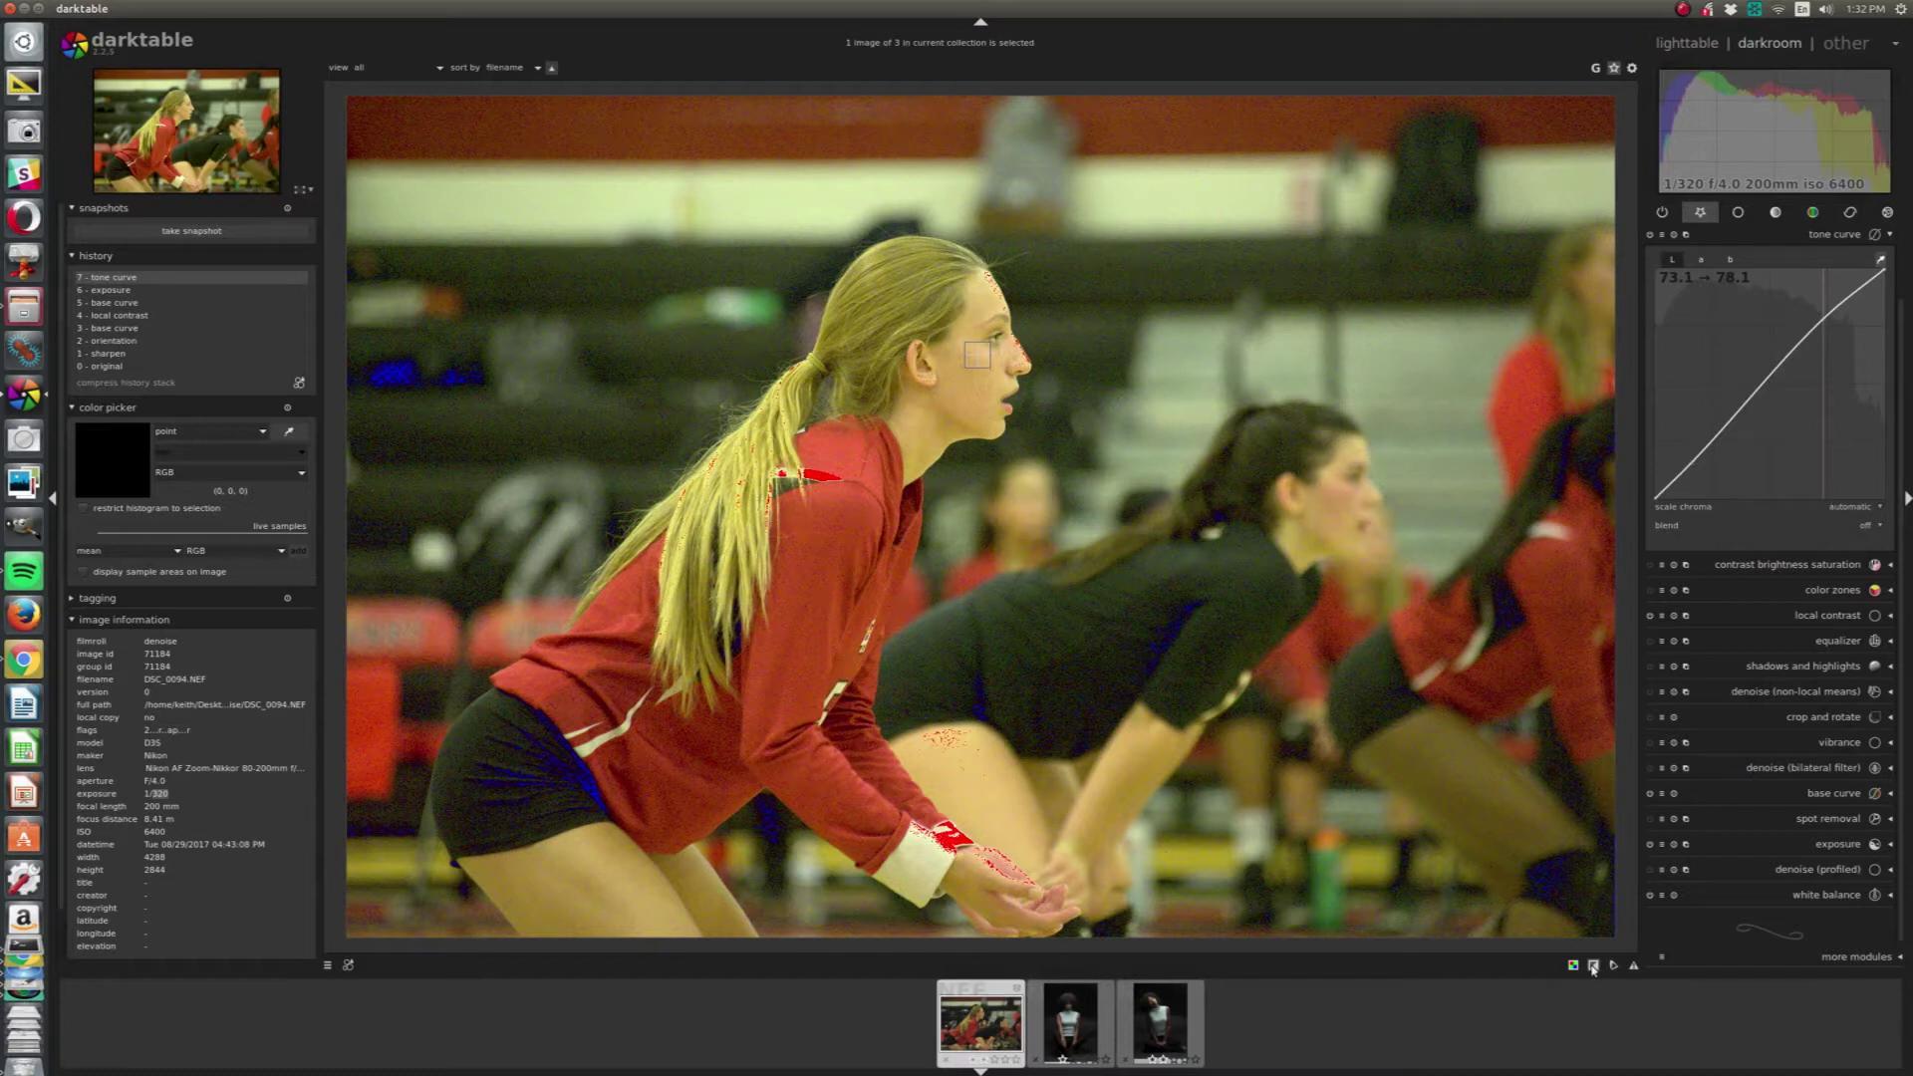
Set a spot white balance from the front player's white cuff and fine-tune the temperature to 2405K.
click(1825, 896)
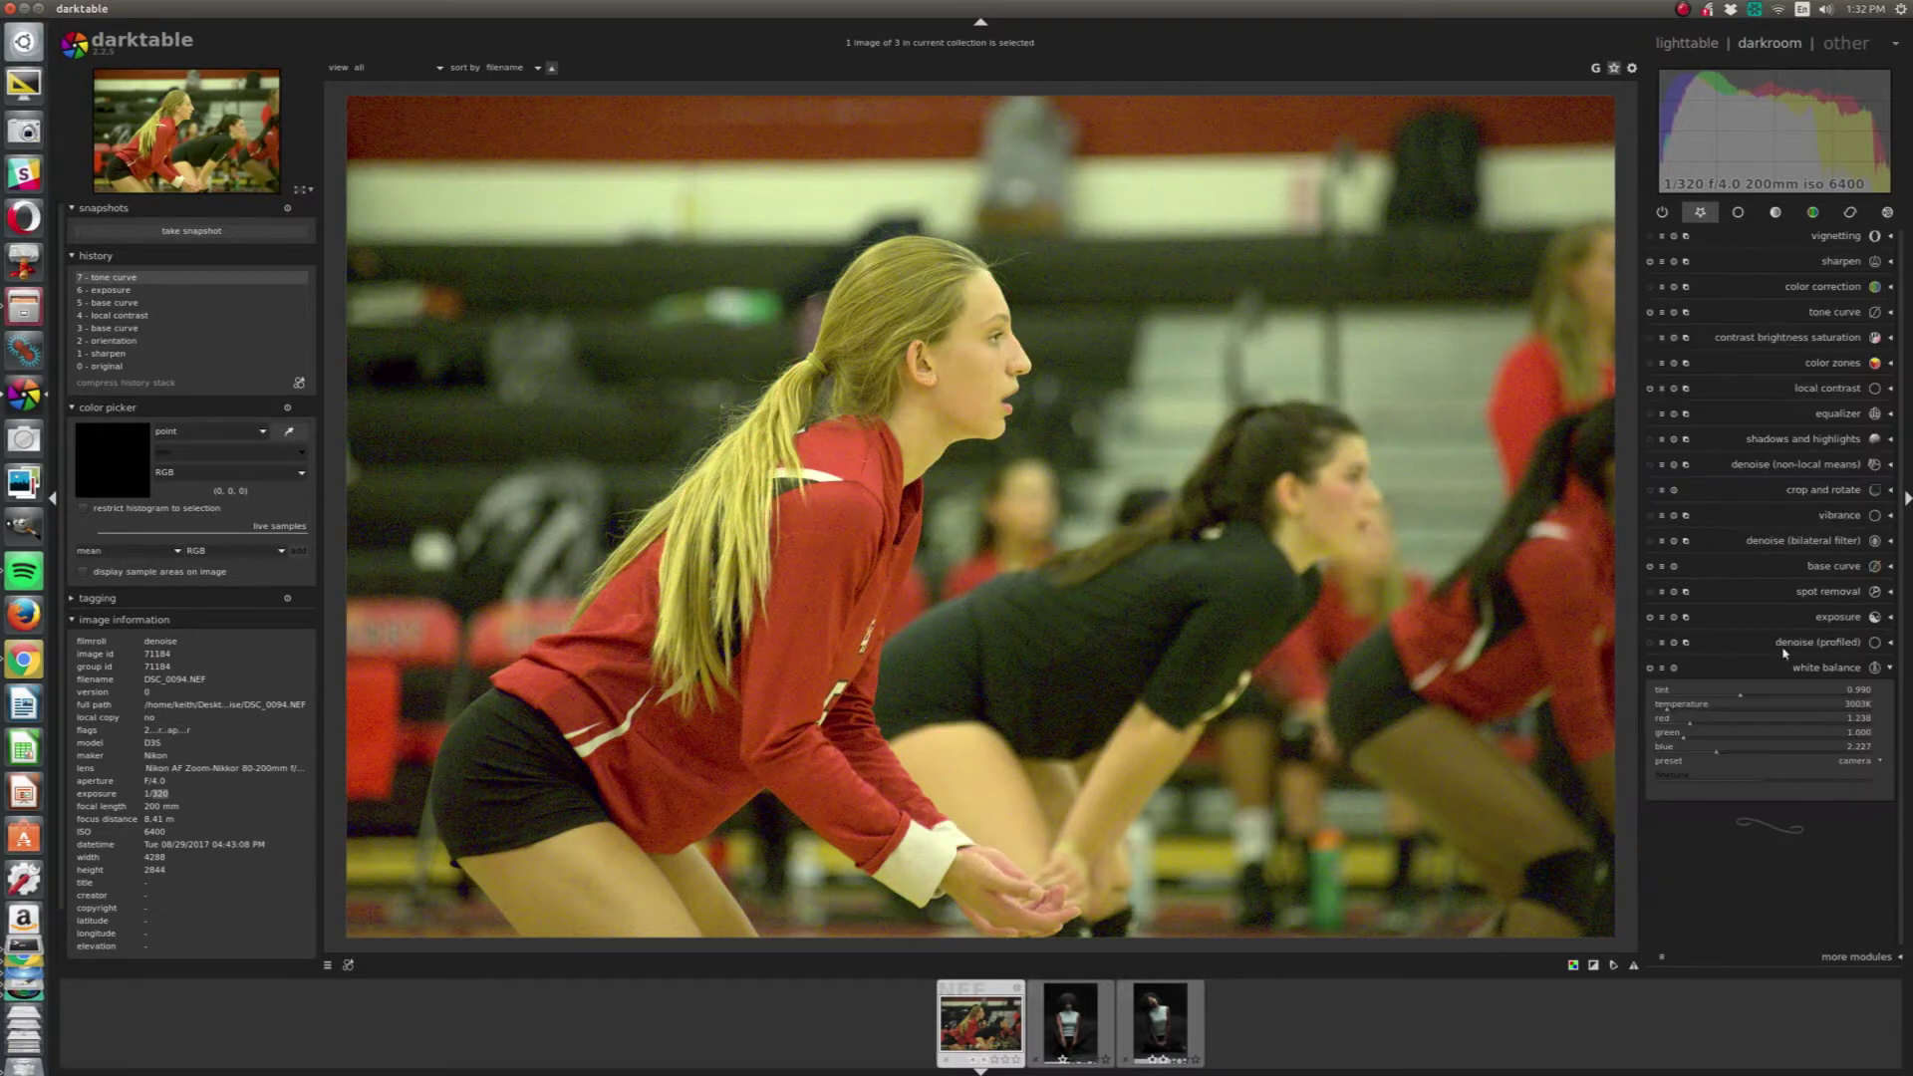
click(1854, 763)
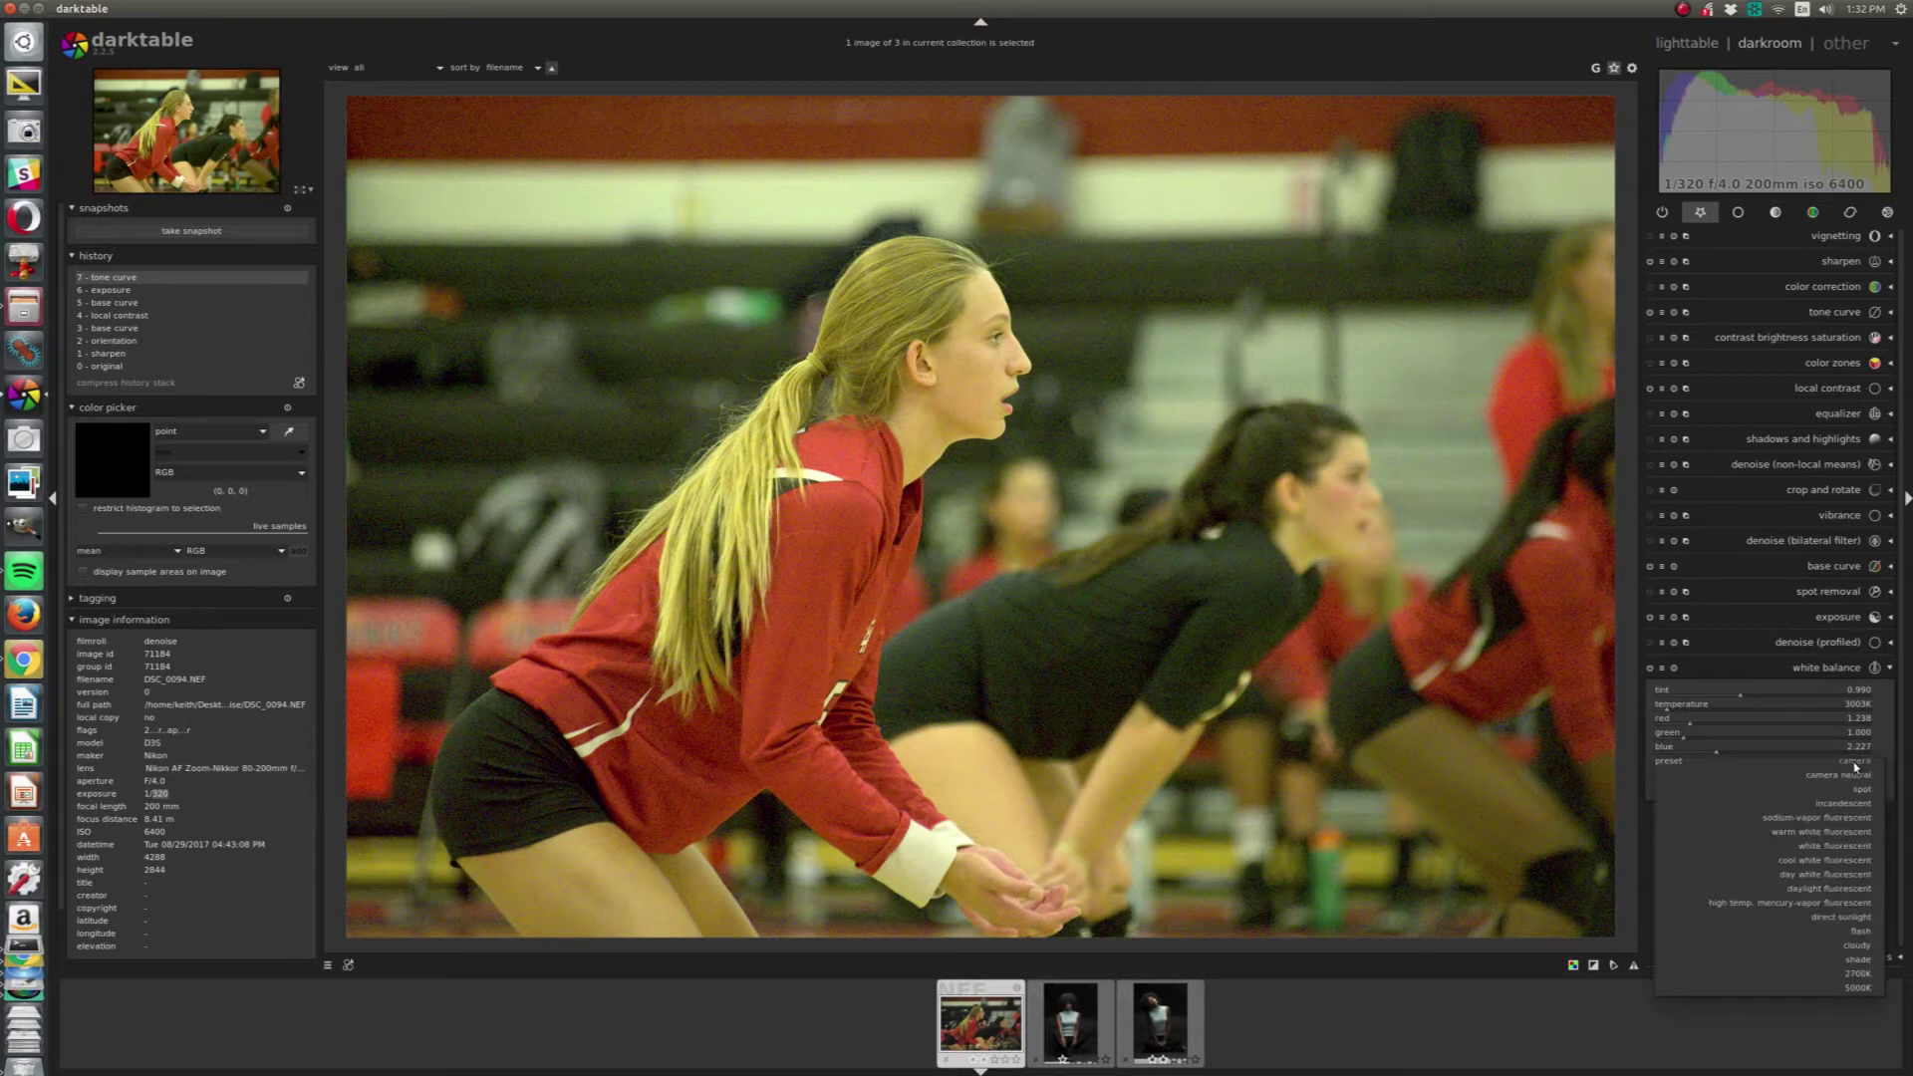
click(1859, 765)
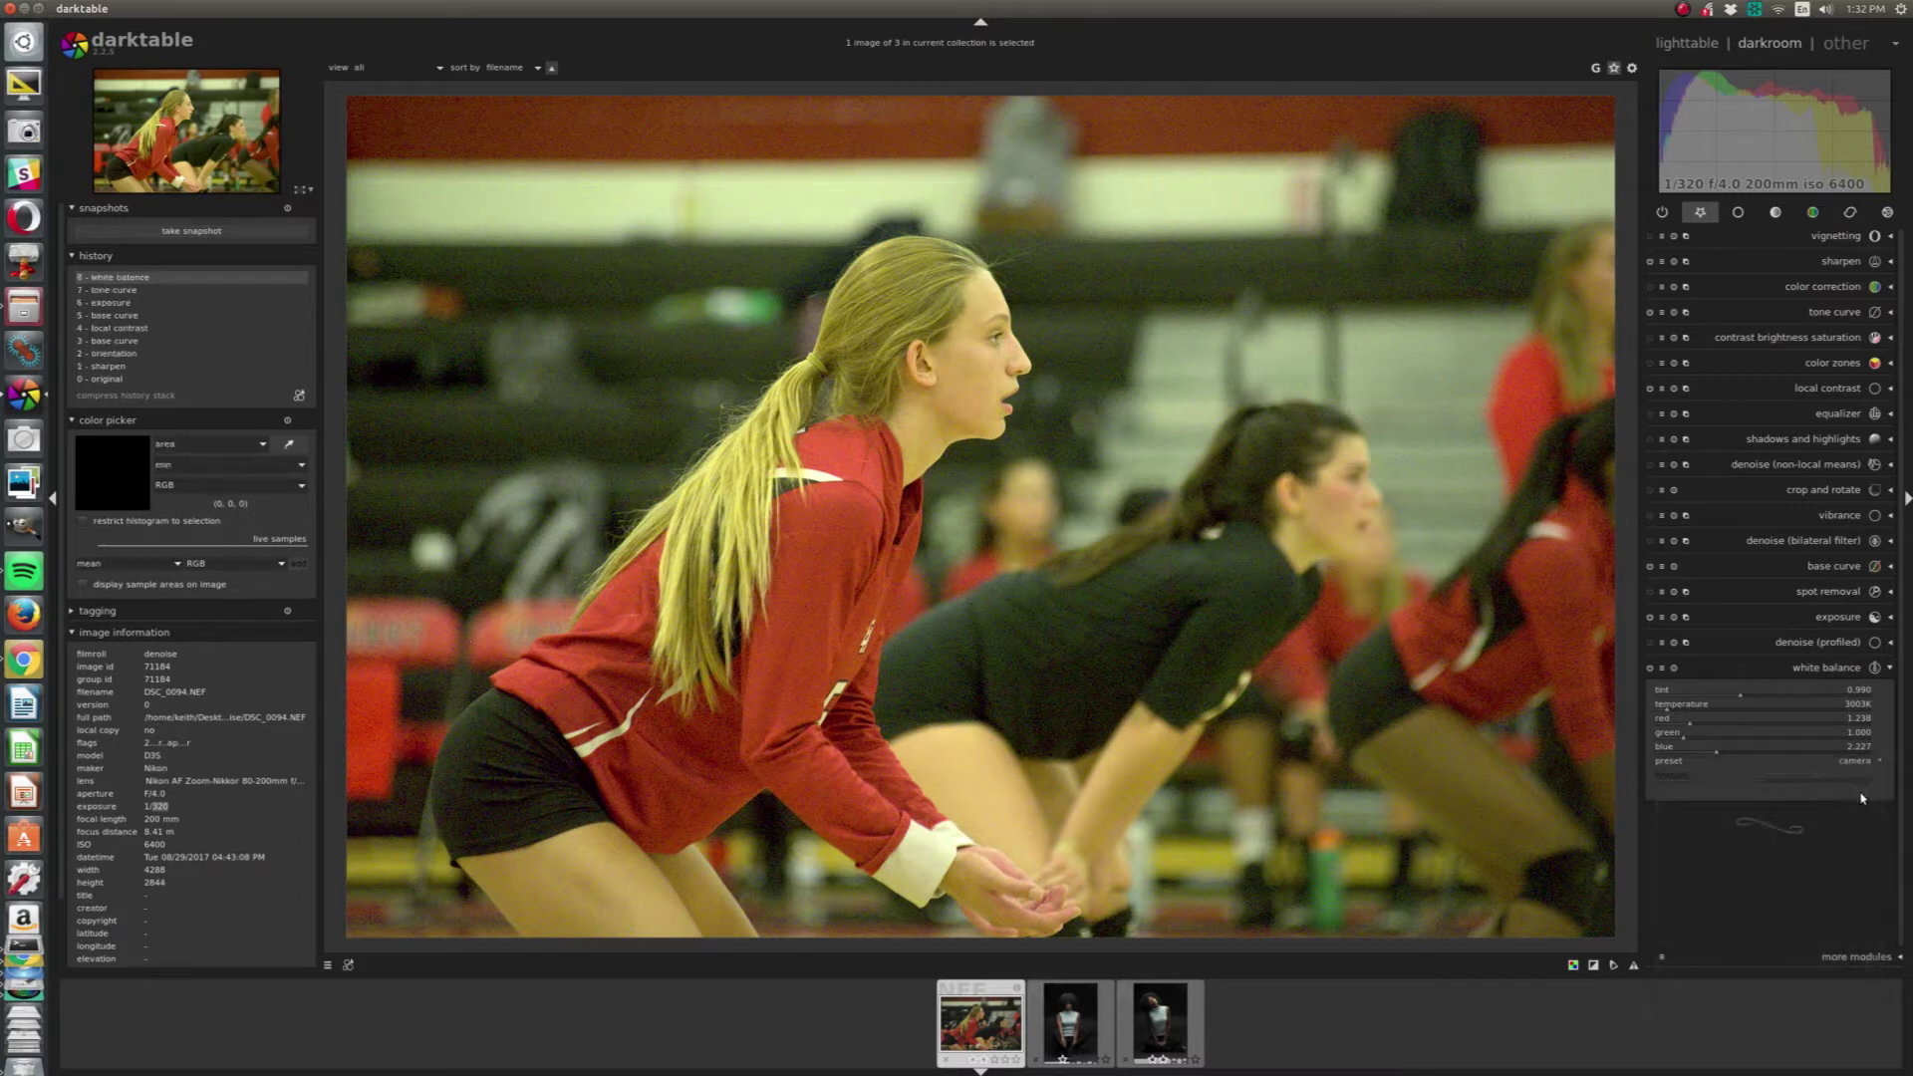
click(1863, 767)
click(1863, 793)
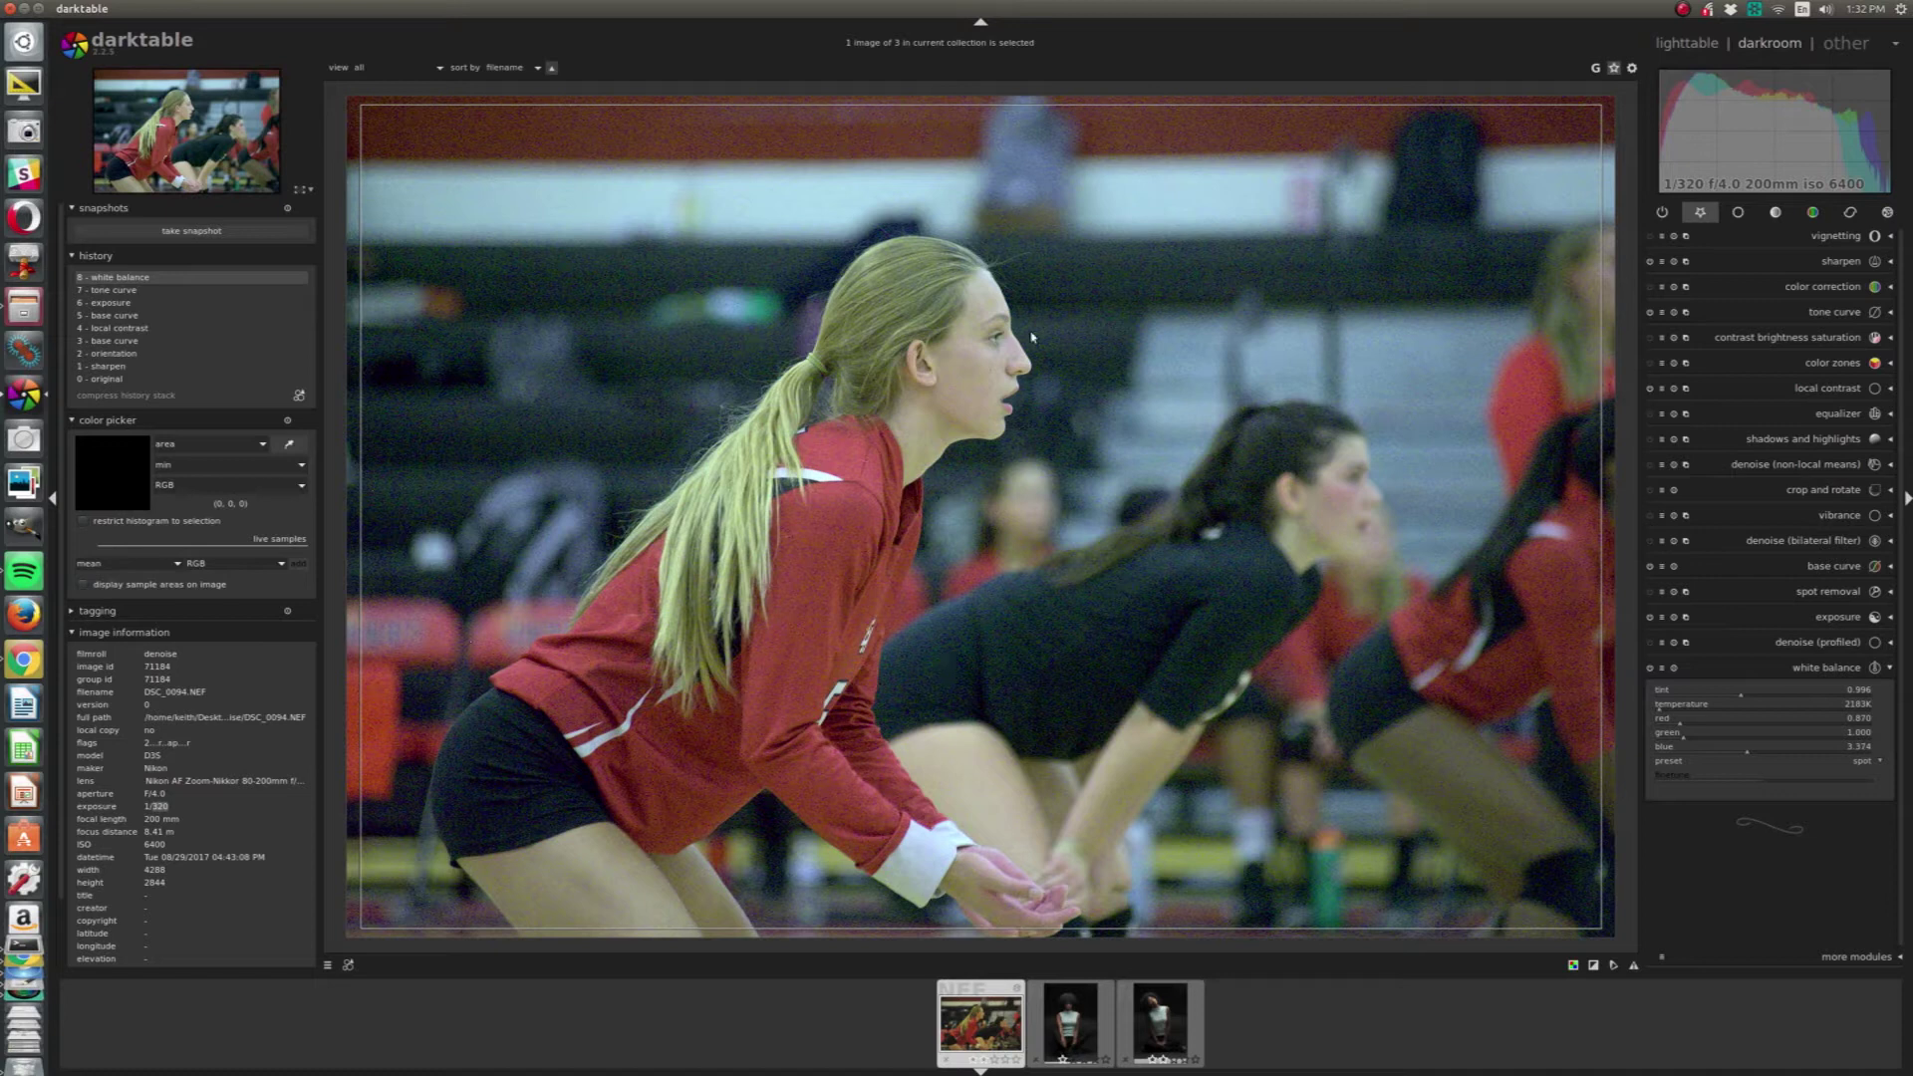
drag(917, 863, 909, 844)
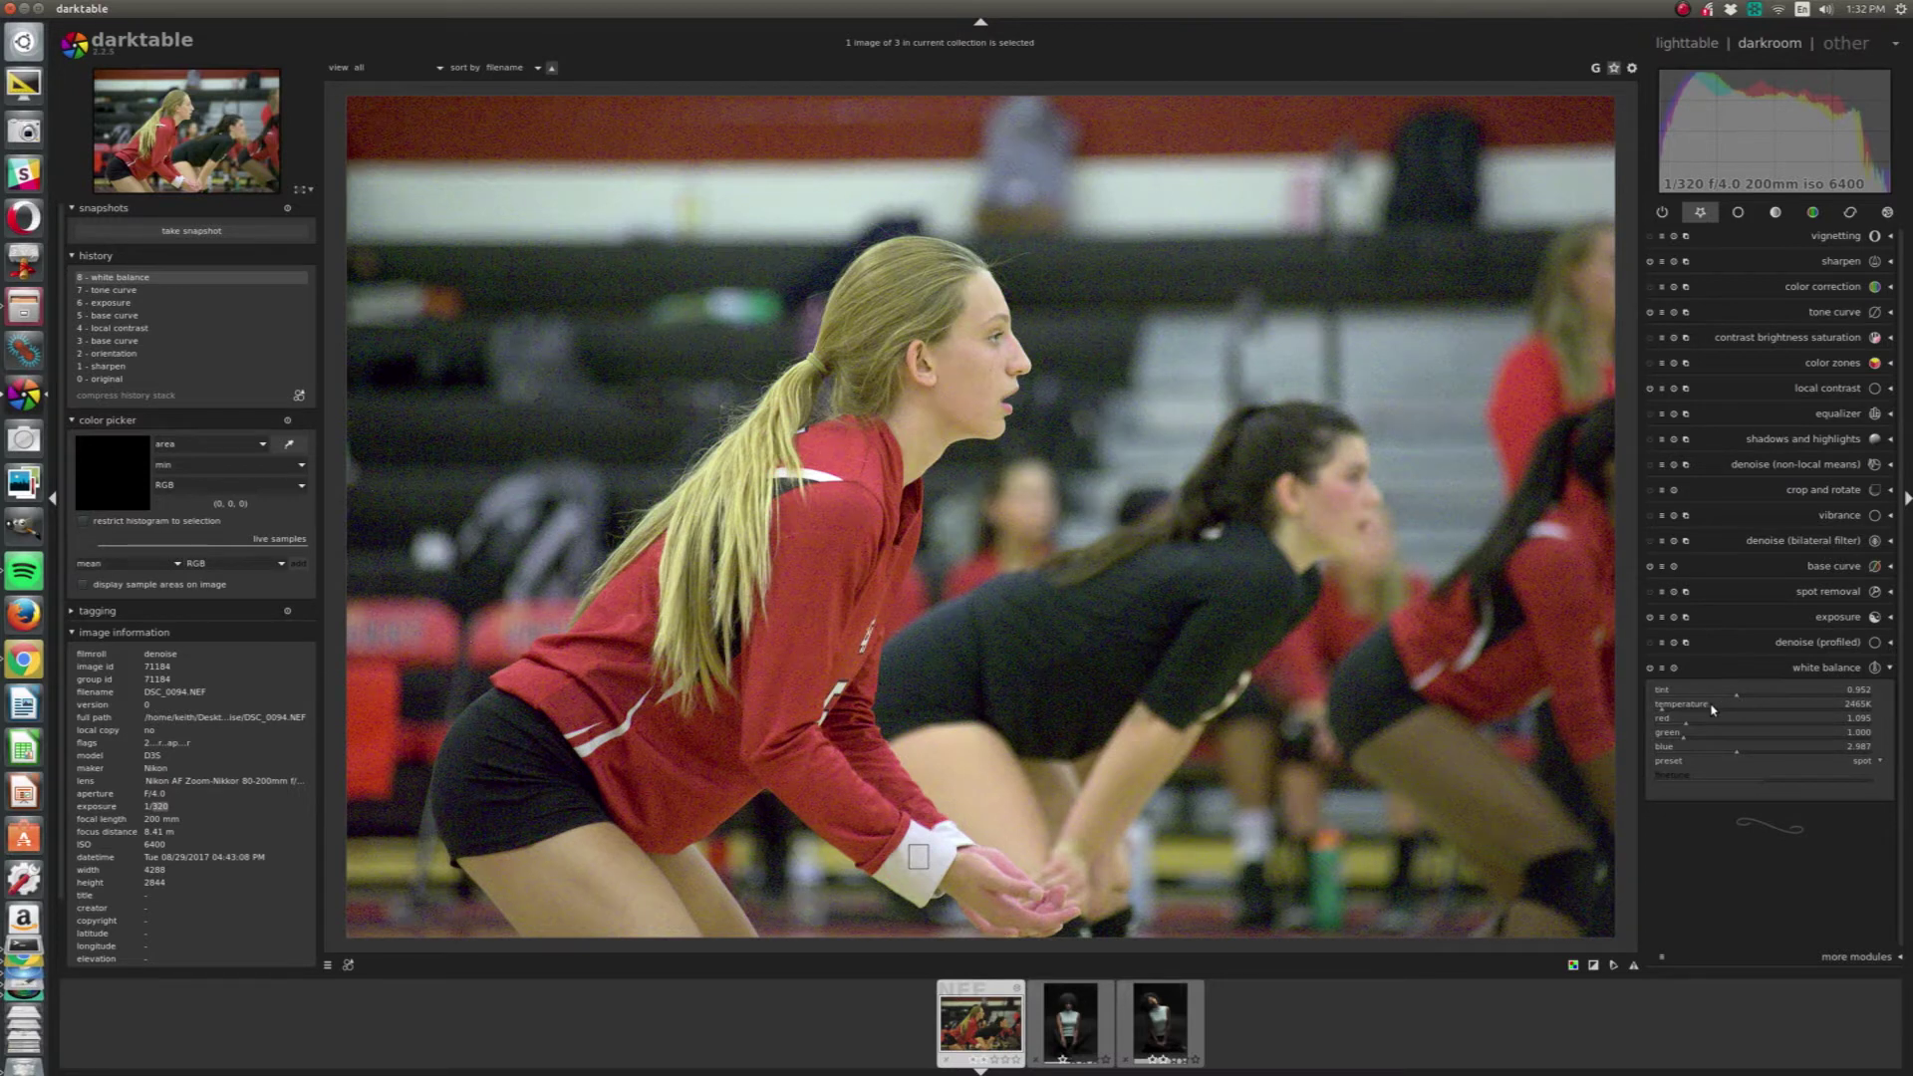
scroll(1703, 708, down, 1)
Examine the noise in the front player's face and the dark background at 100%, comparing with the full view.
scroll(1186, 534, up, 4)
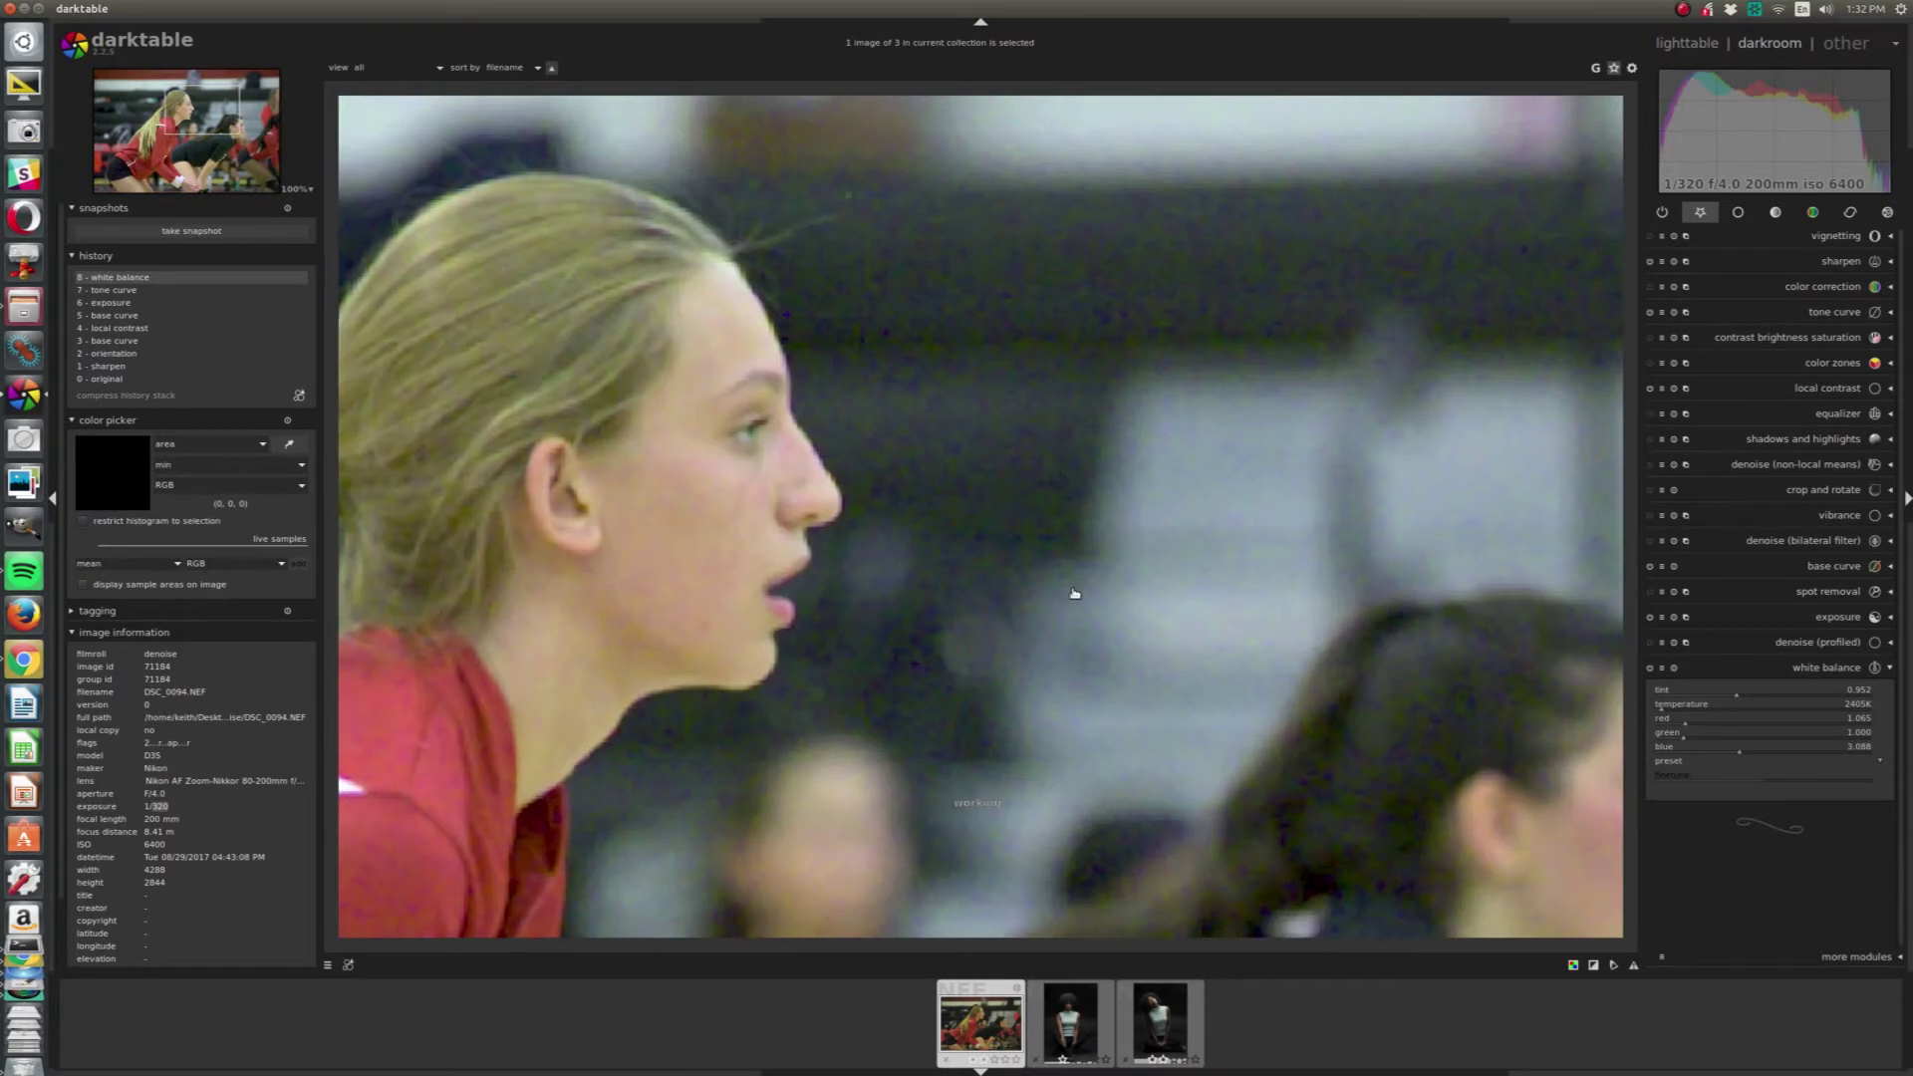
scroll(1078, 593, up, 1)
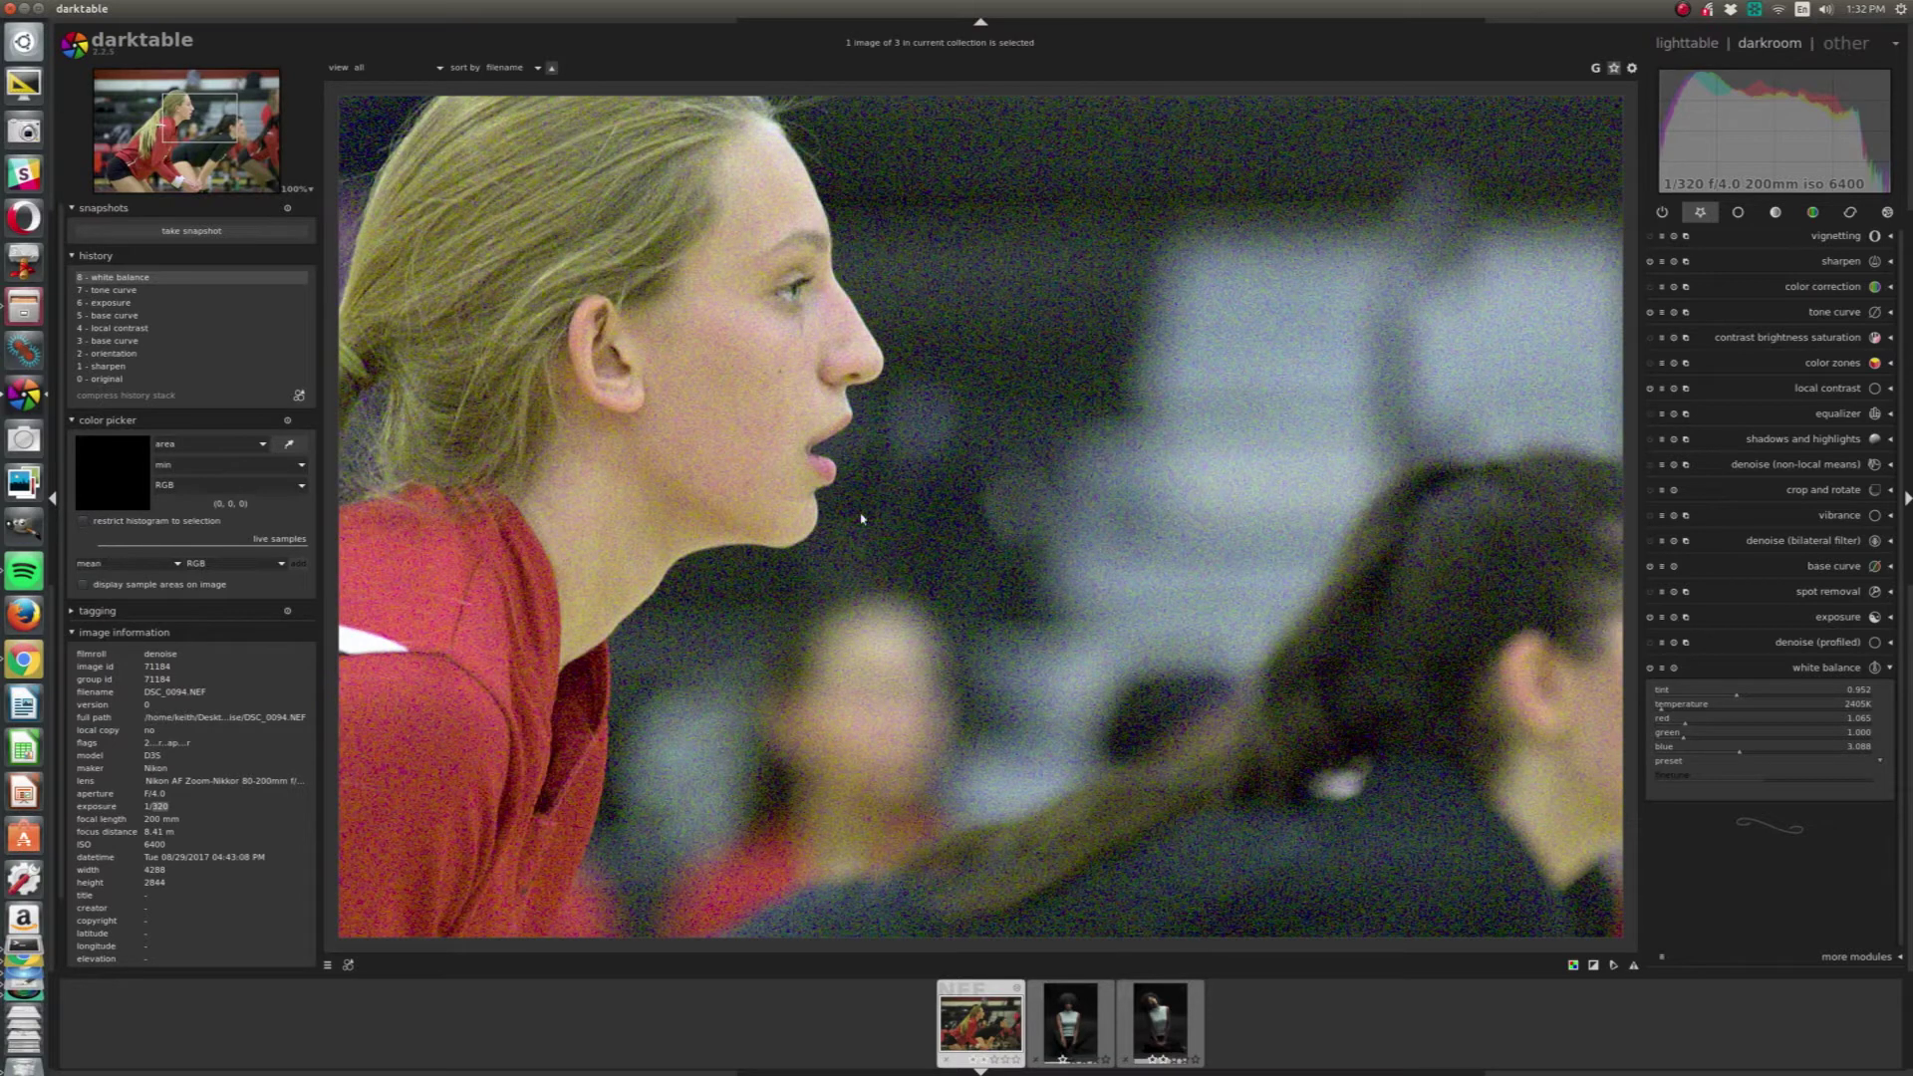
drag(1085, 487, 1109, 561)
scroll(1108, 561, down, 3)
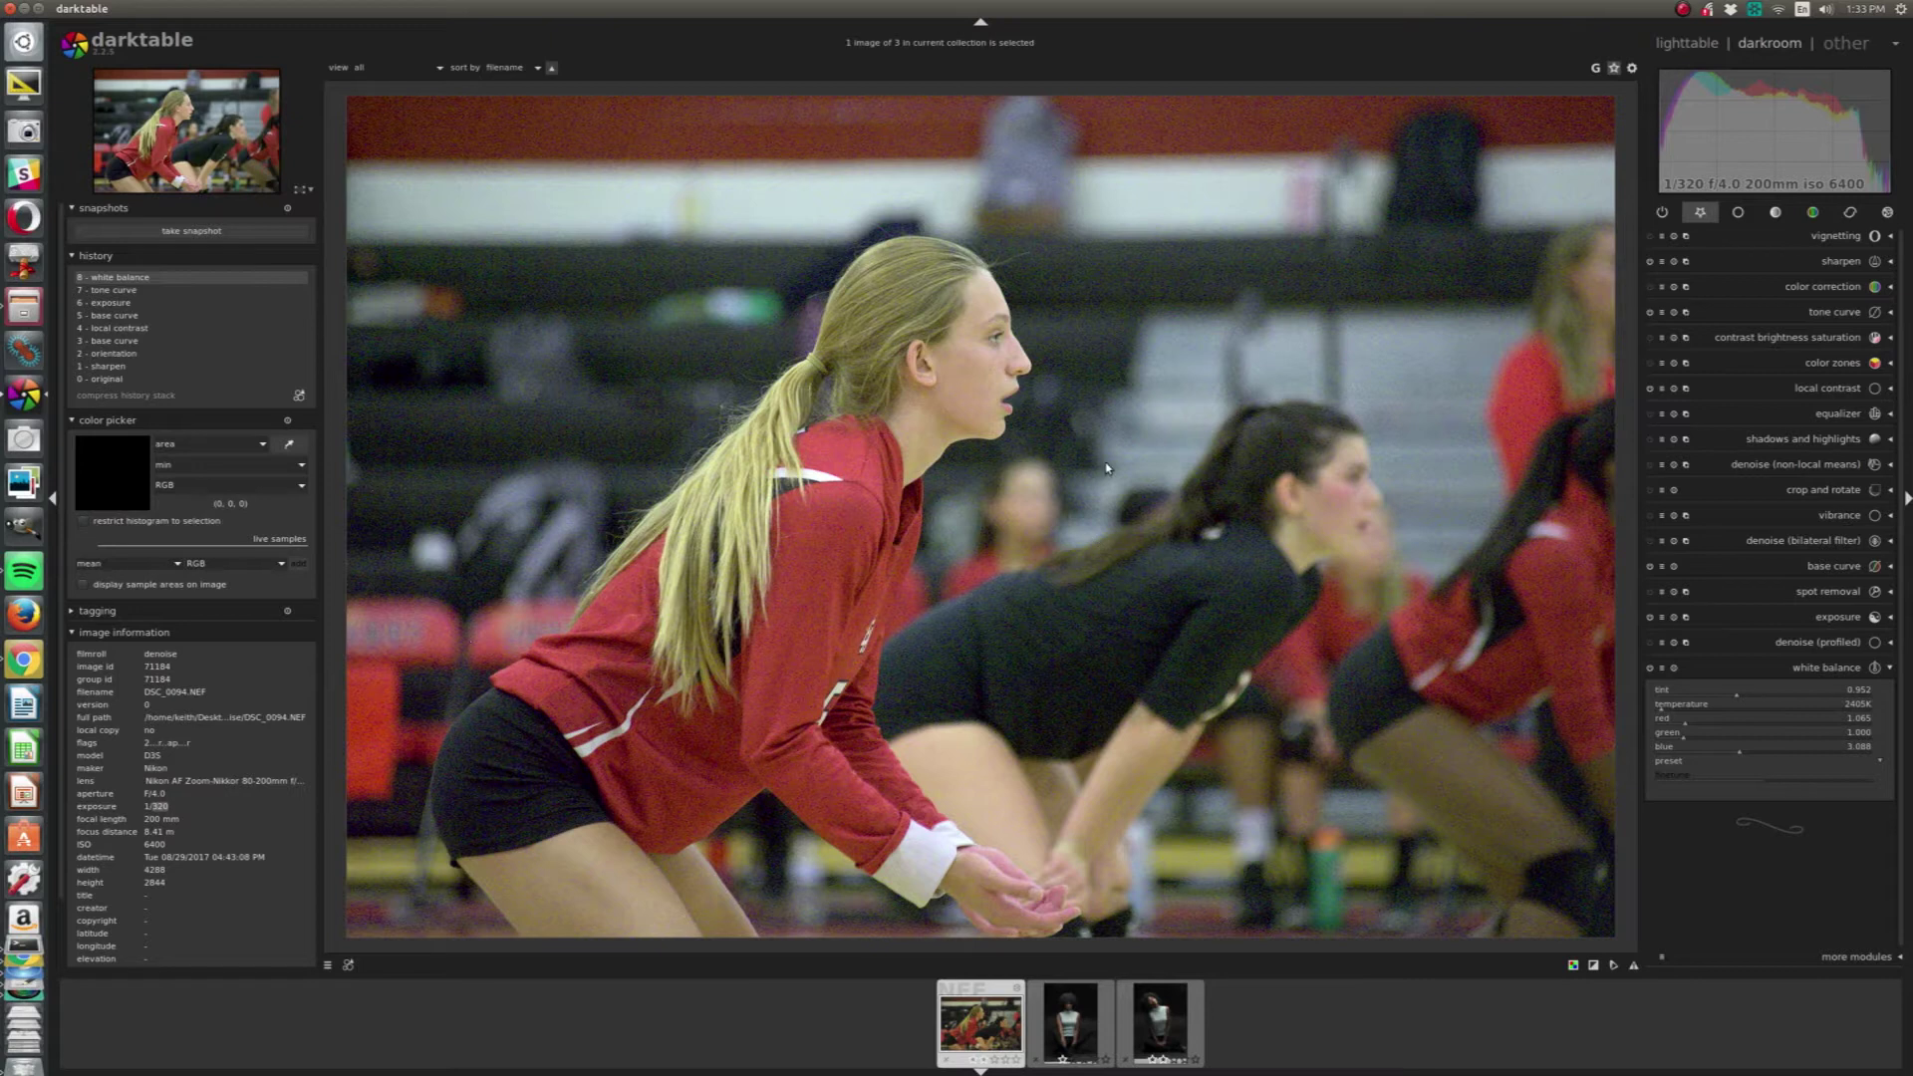
scroll(1136, 438, up, 3)
drag(1103, 364, 1121, 611)
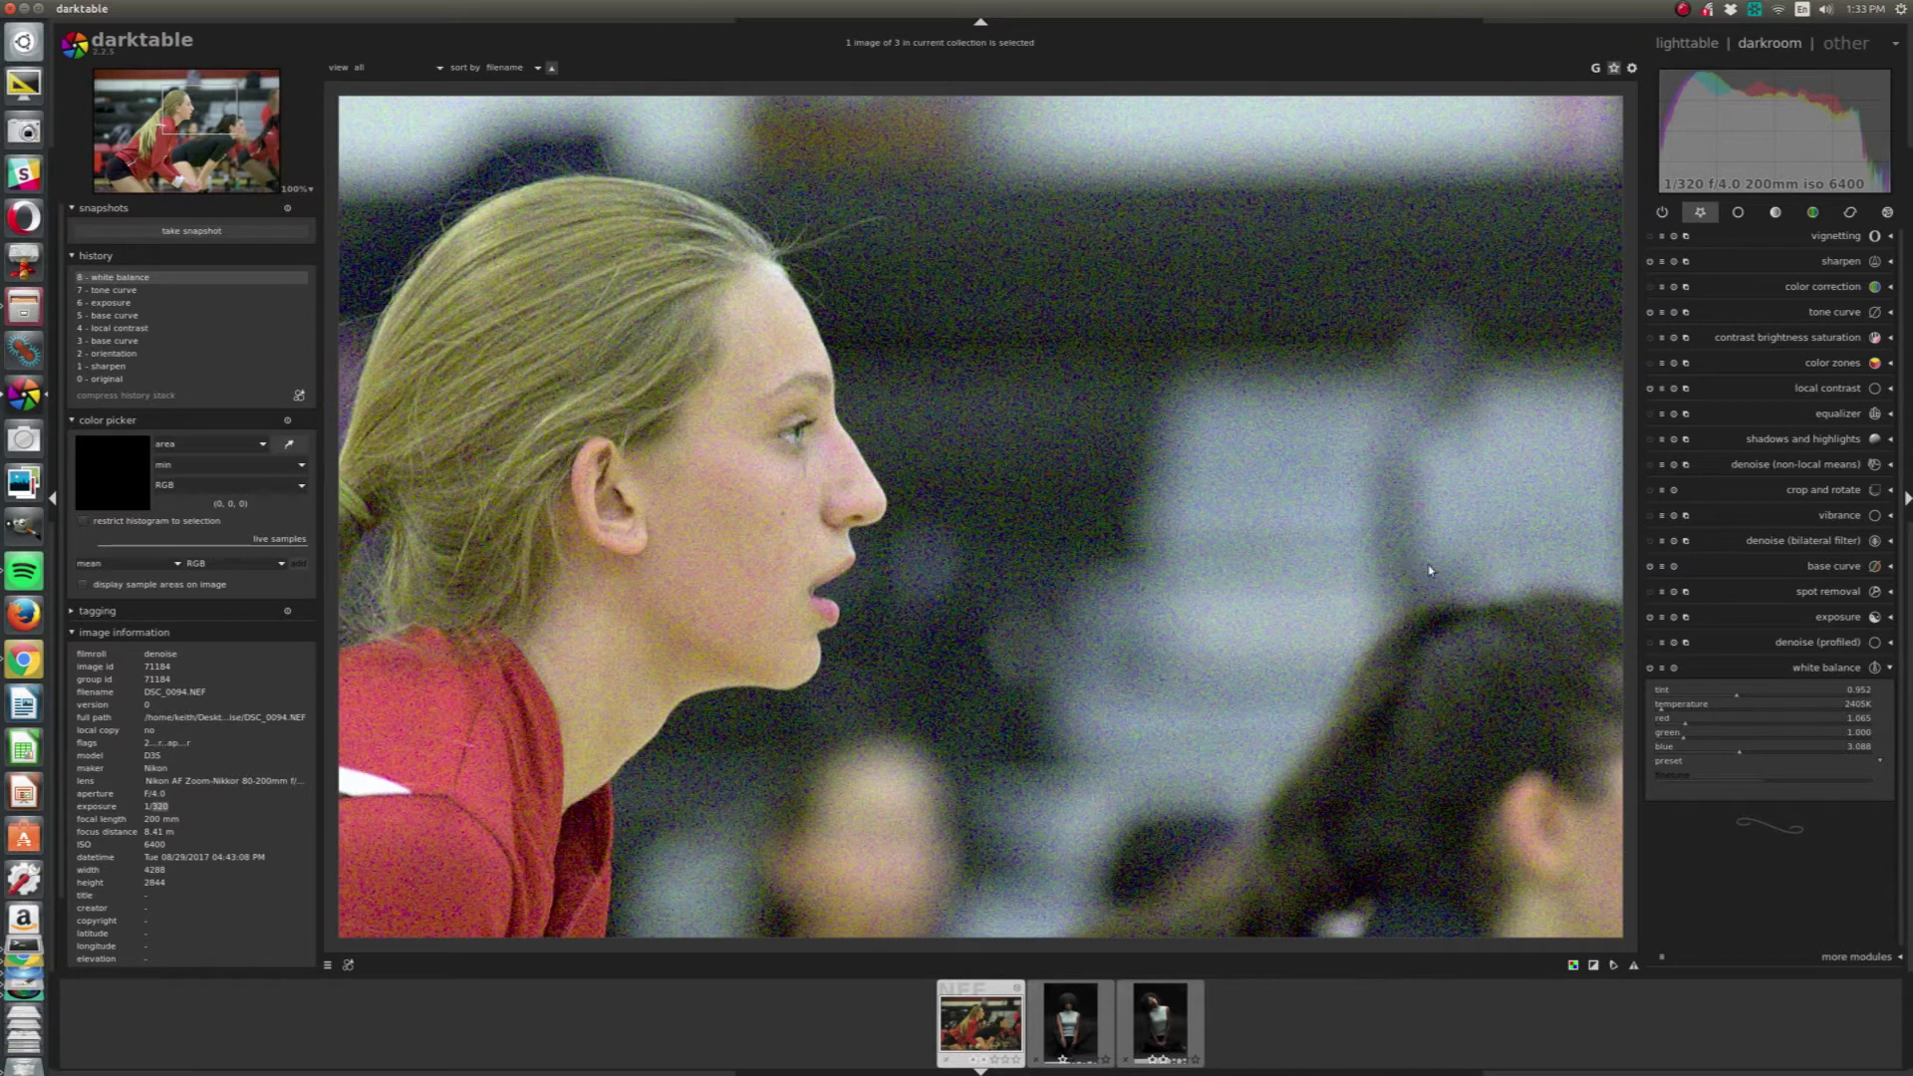
Try denoise (profiled) with its current settings and compare the photo with the module on and off.
click(1816, 668)
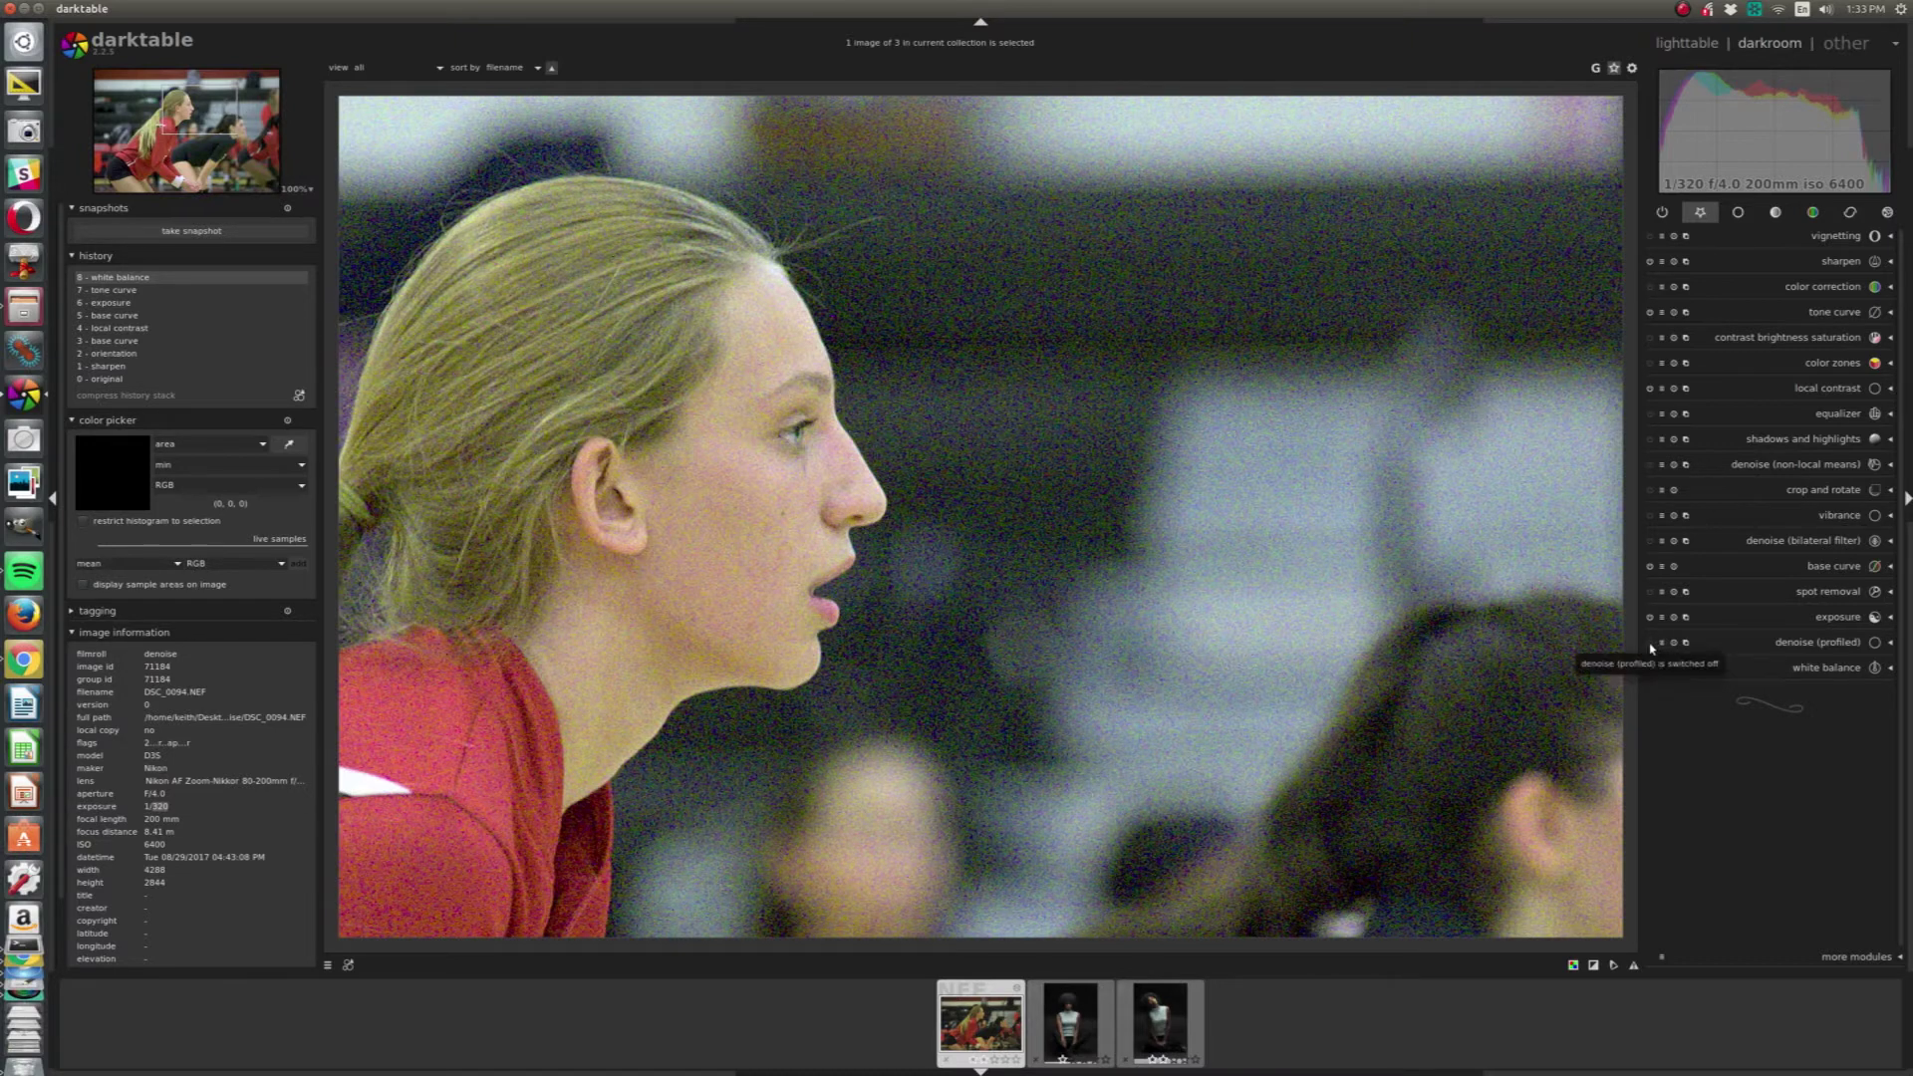
click(1650, 644)
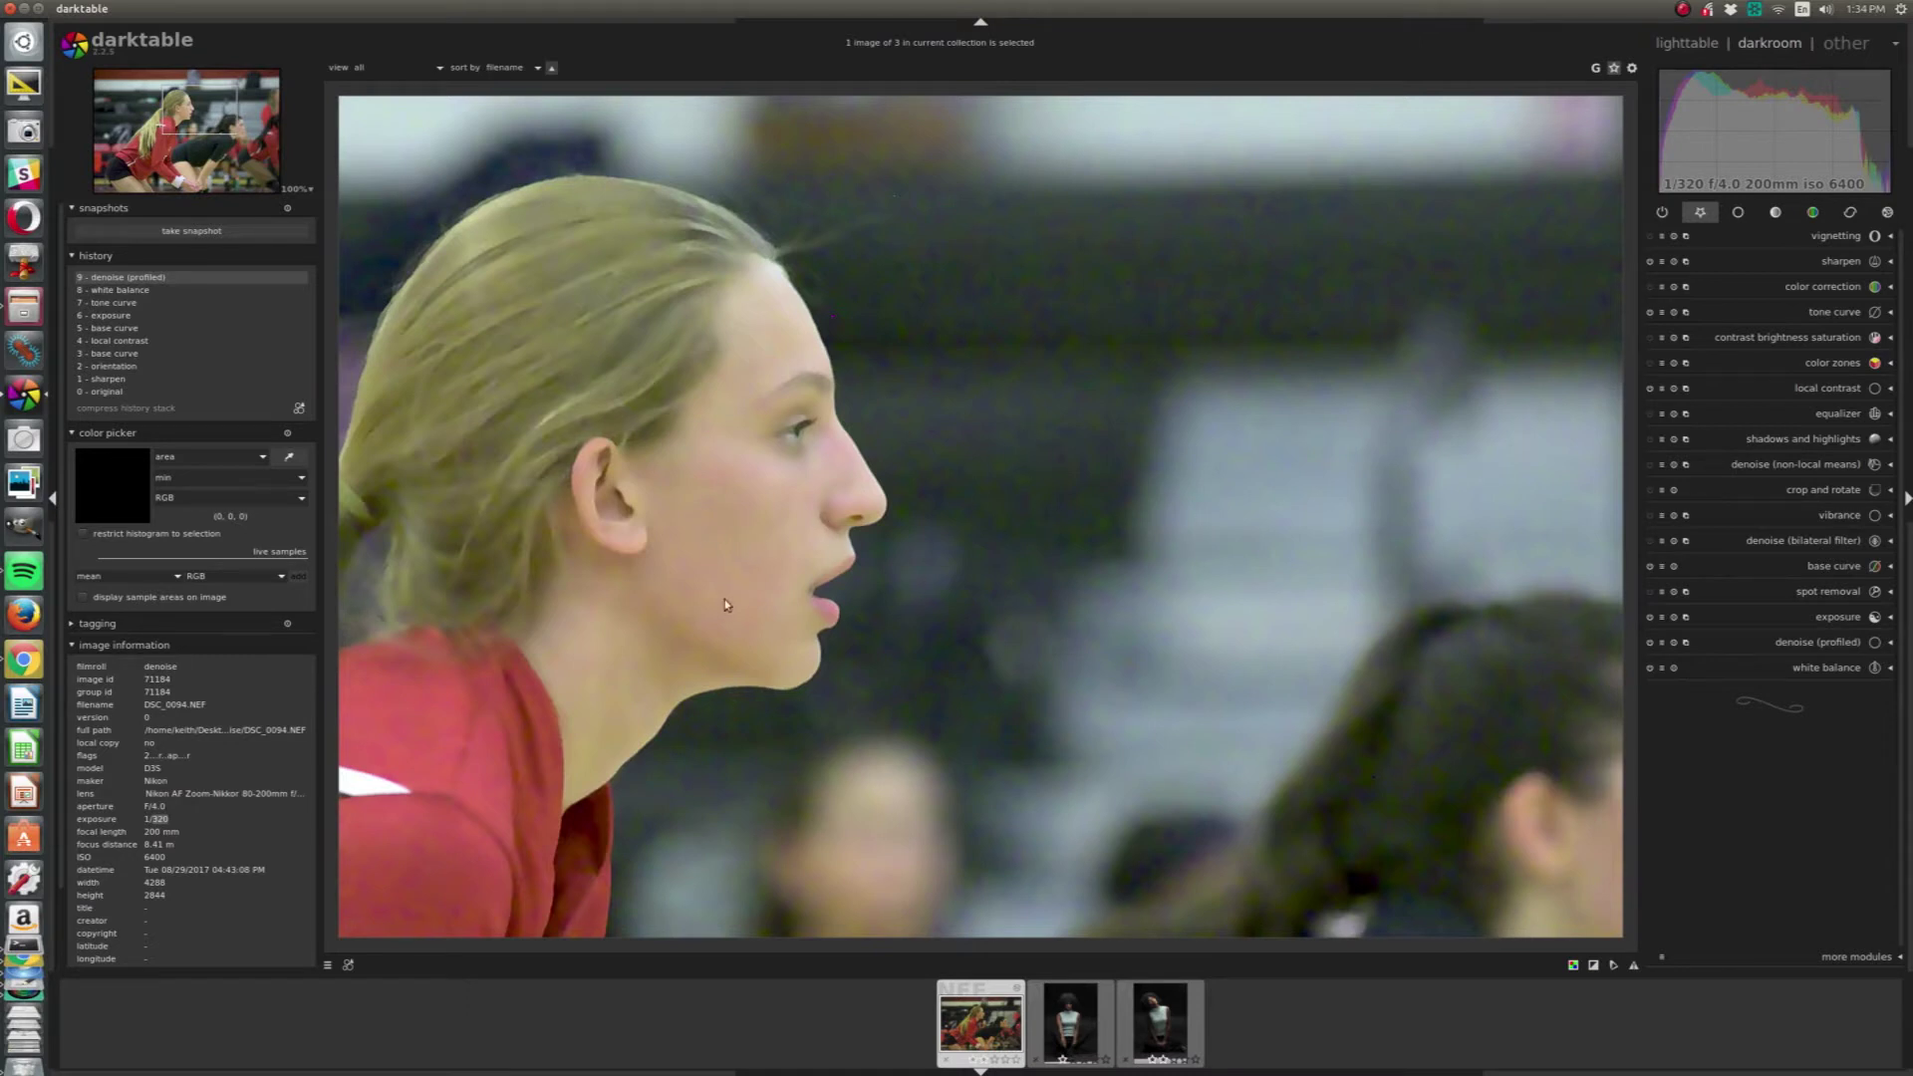
middle_click(1043, 634)
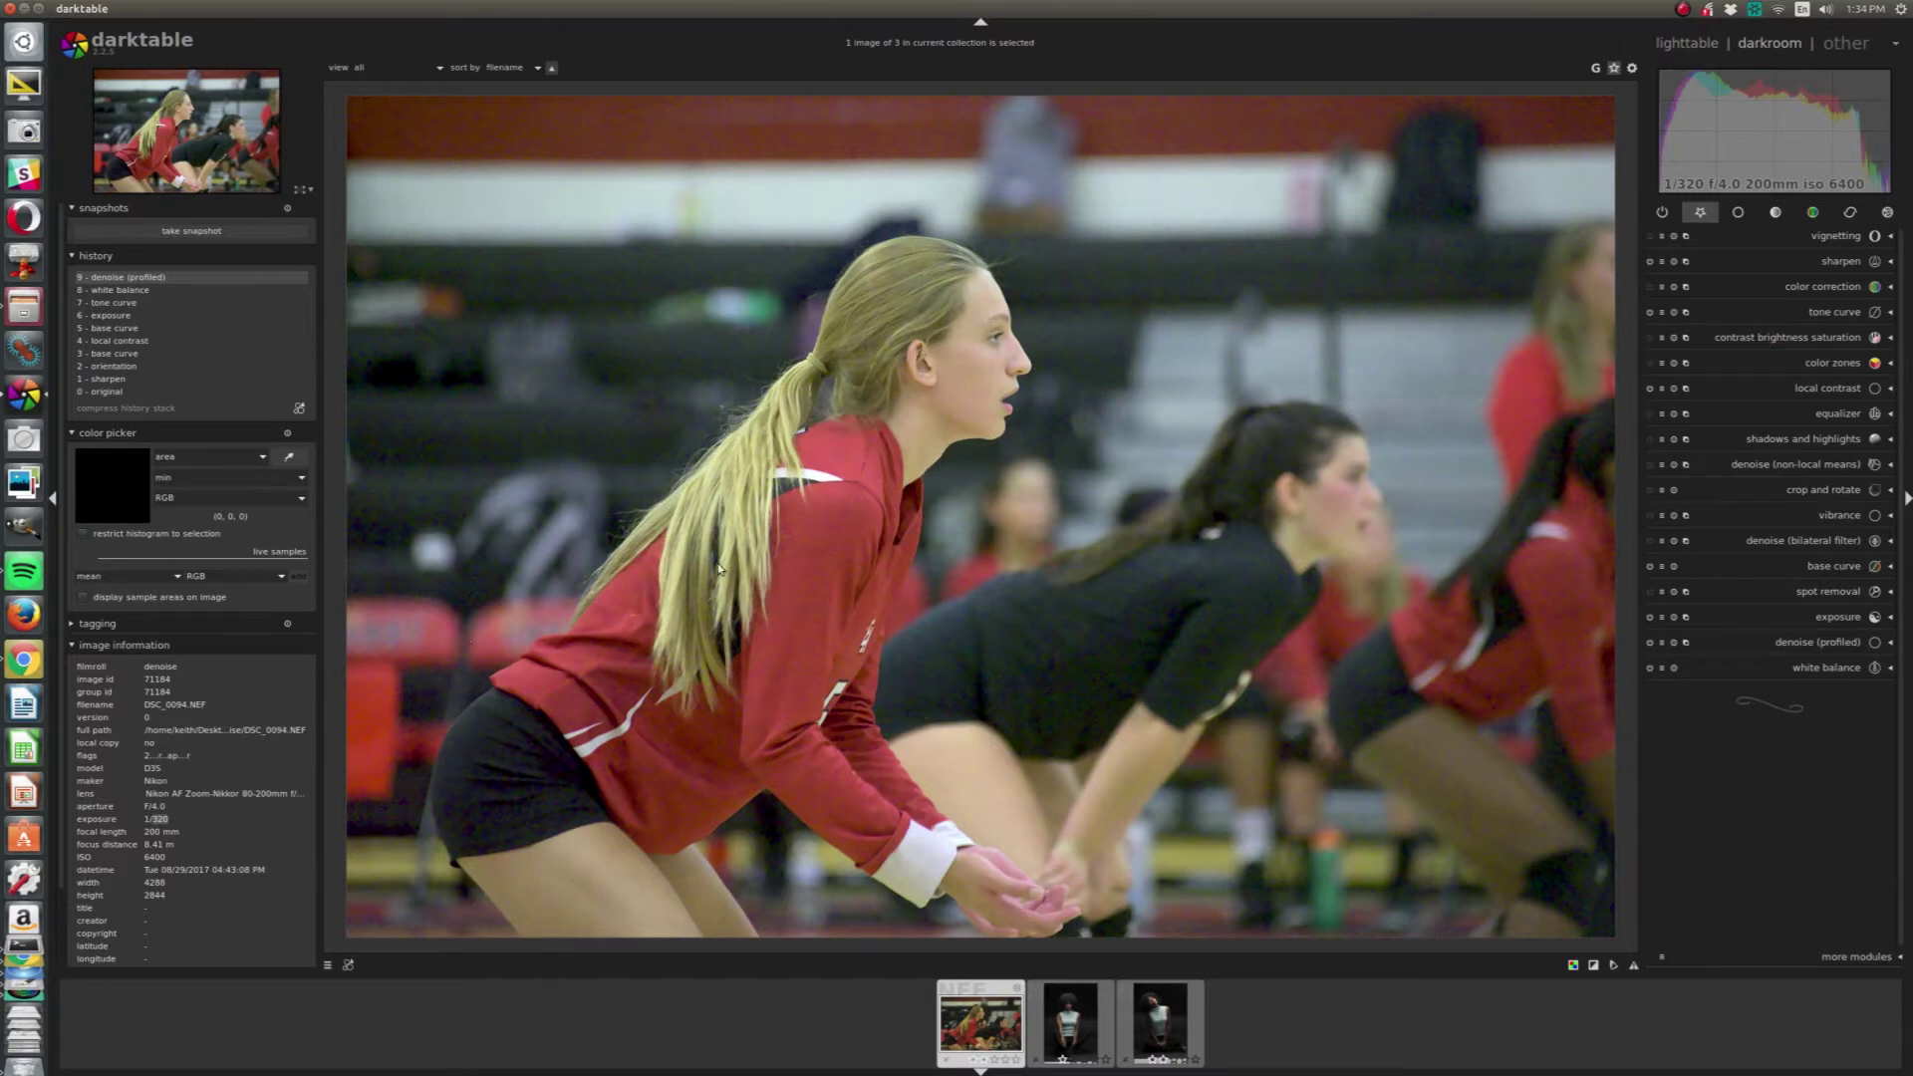
click(1649, 643)
middle_click(1245, 372)
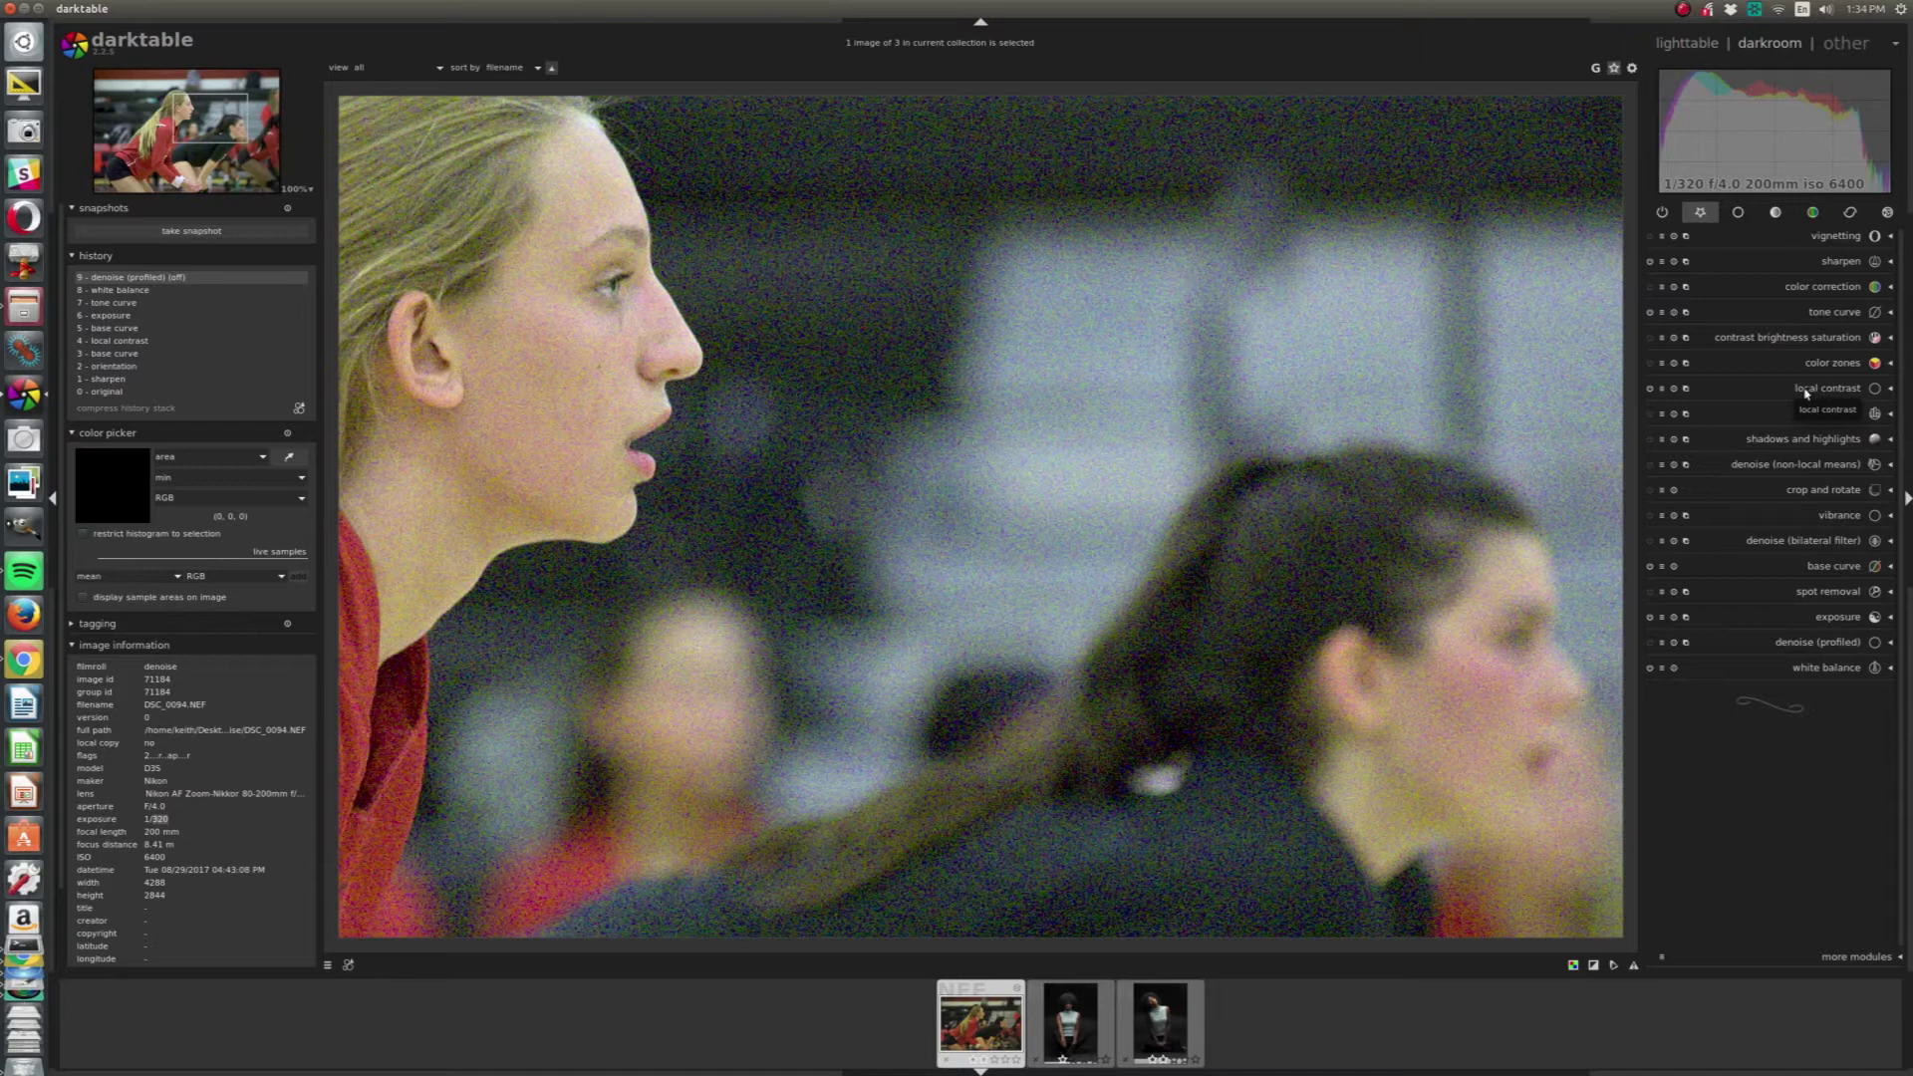
Try denoise (bilateral filter) and denoise (non-local means) separately on the close-up view.
click(1649, 541)
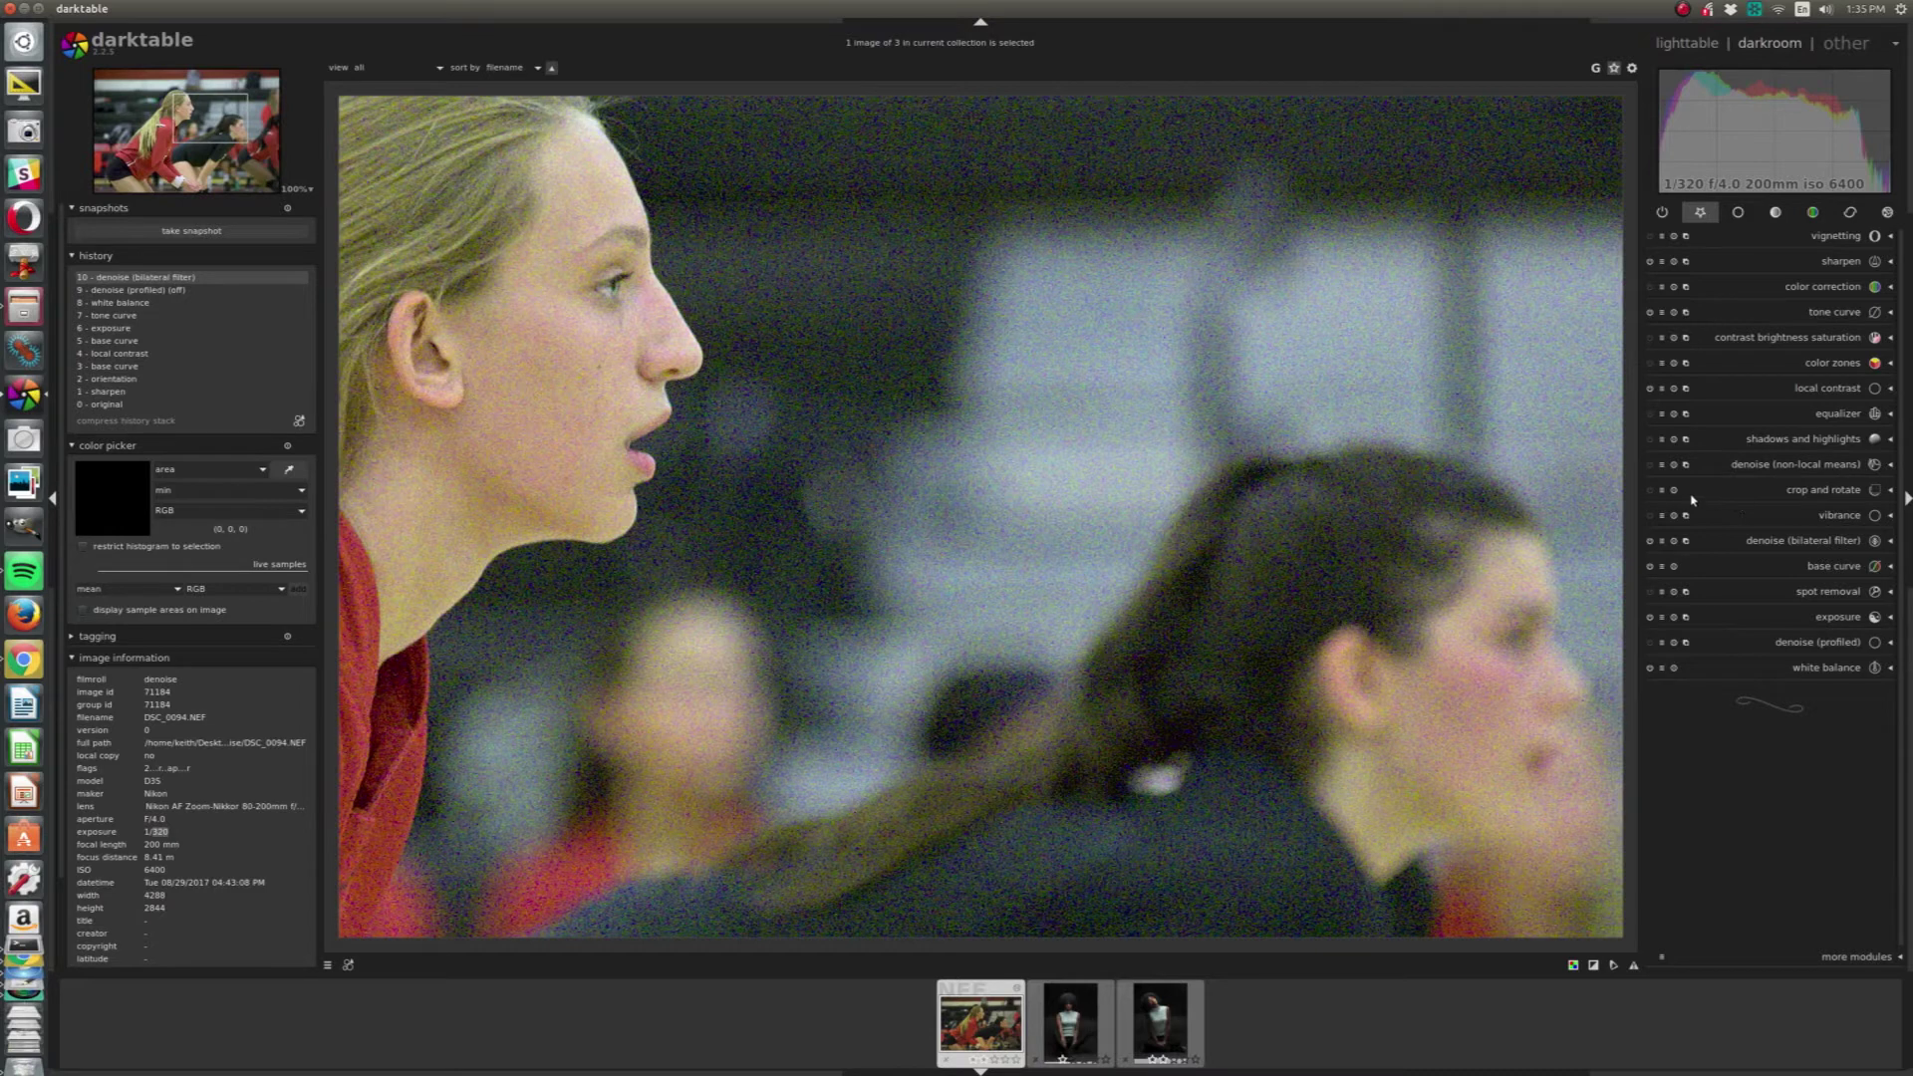
click(1650, 541)
click(1650, 465)
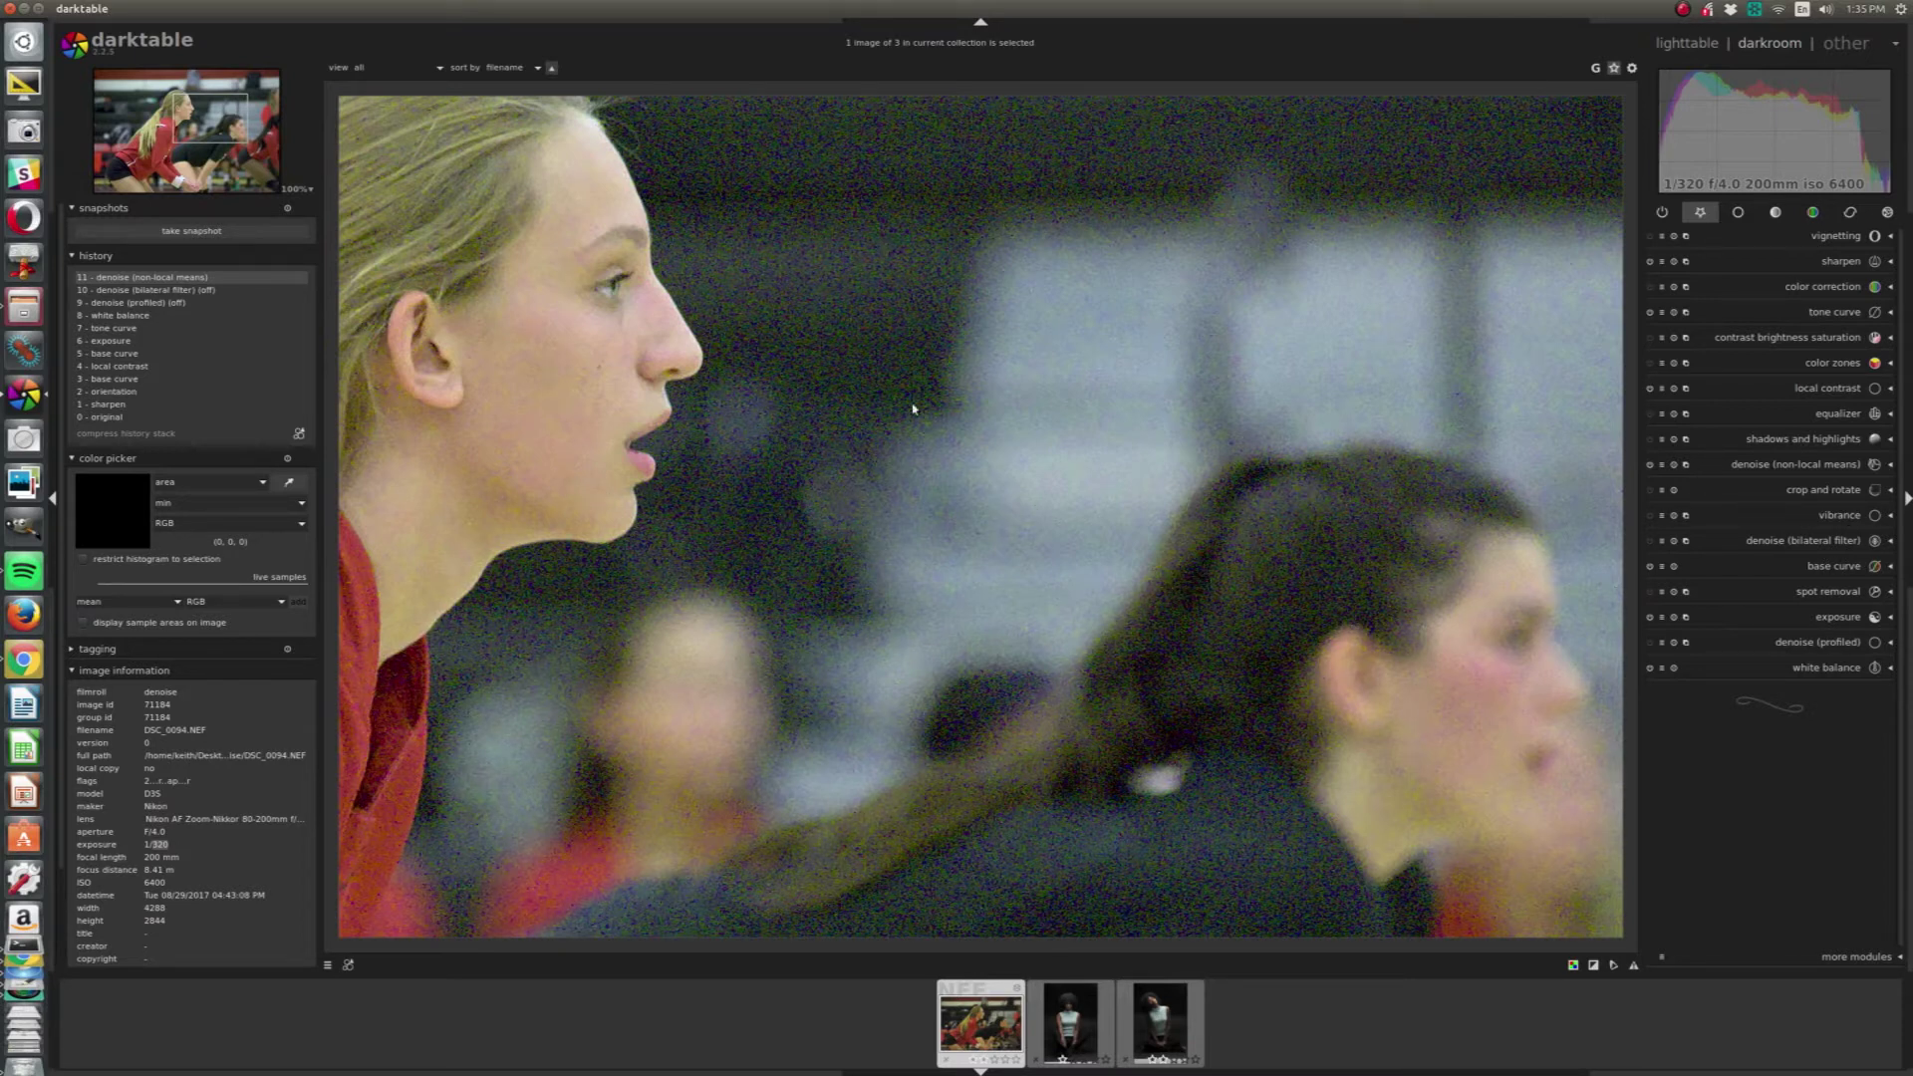
click(1649, 470)
Try the equalizer with one of its noise-reduction presets and look over its luma curve.
click(1722, 413)
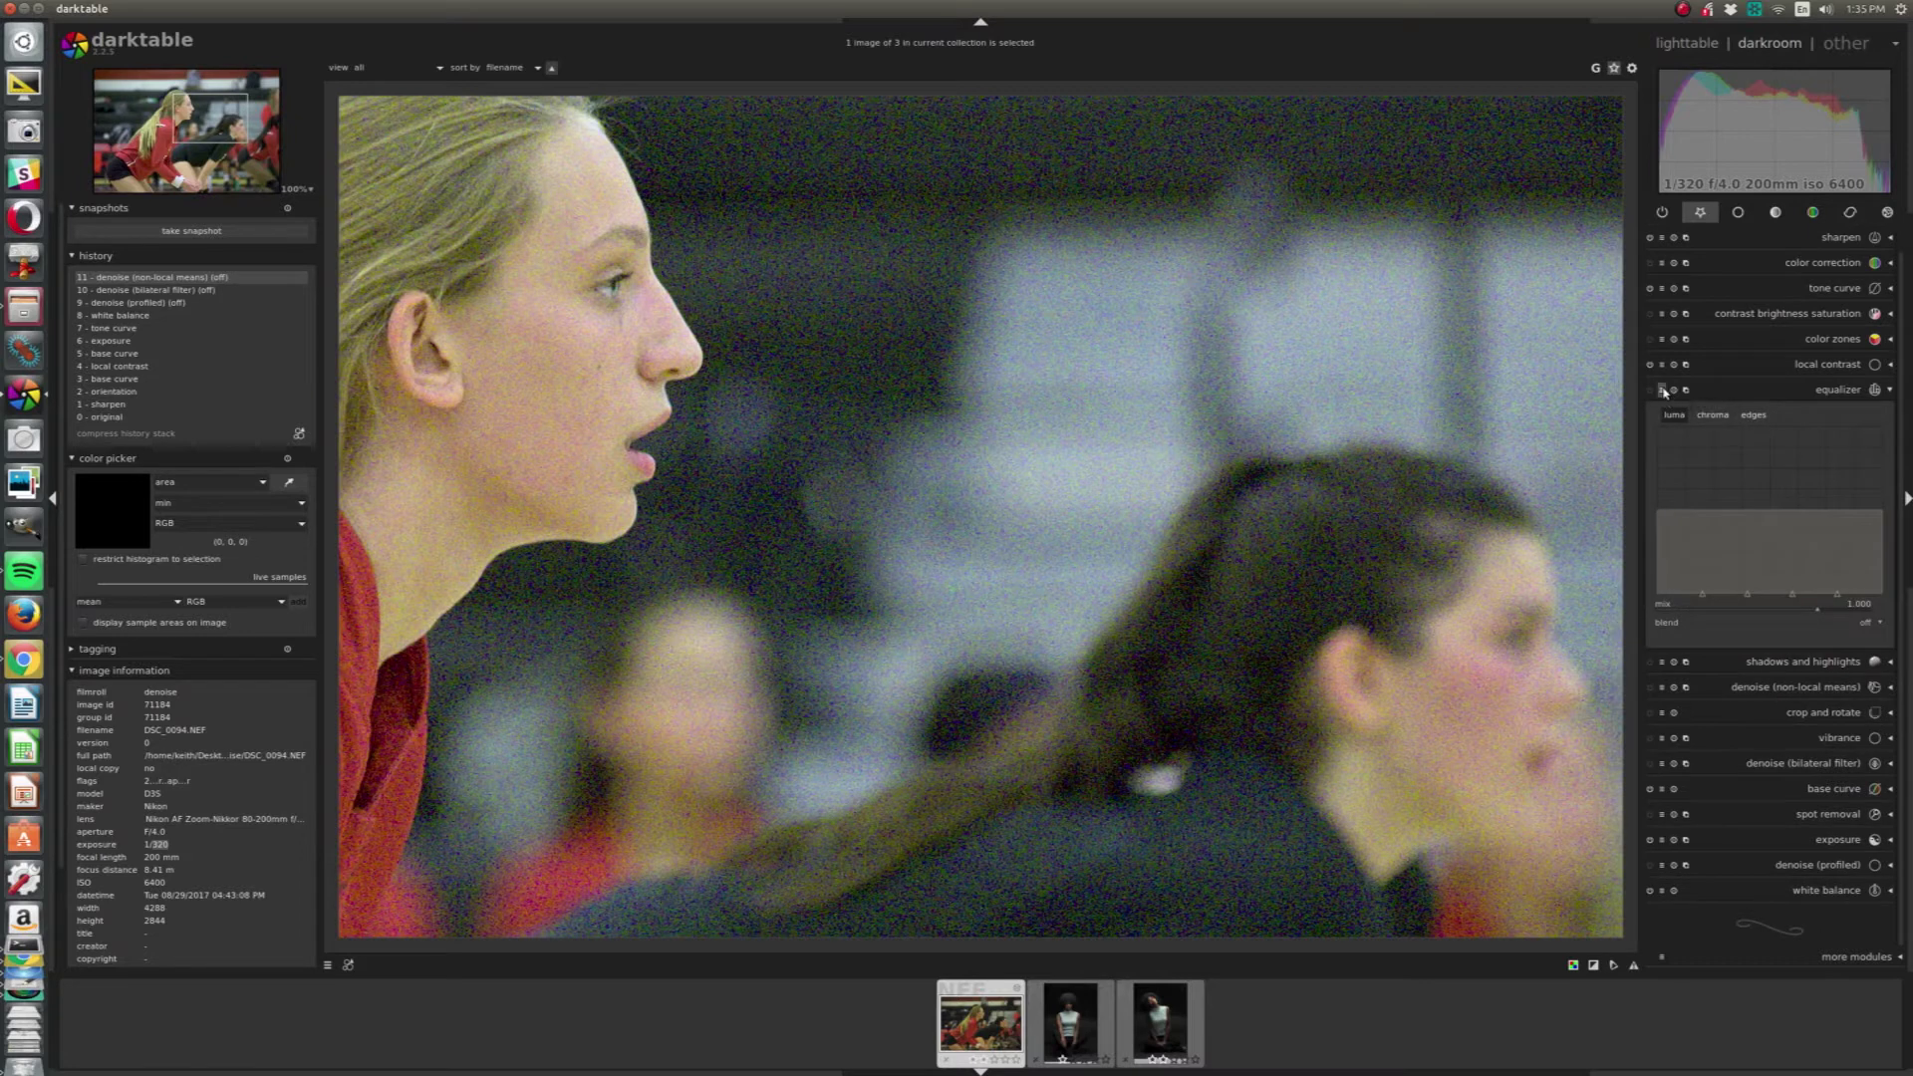
click(1663, 391)
click(1683, 445)
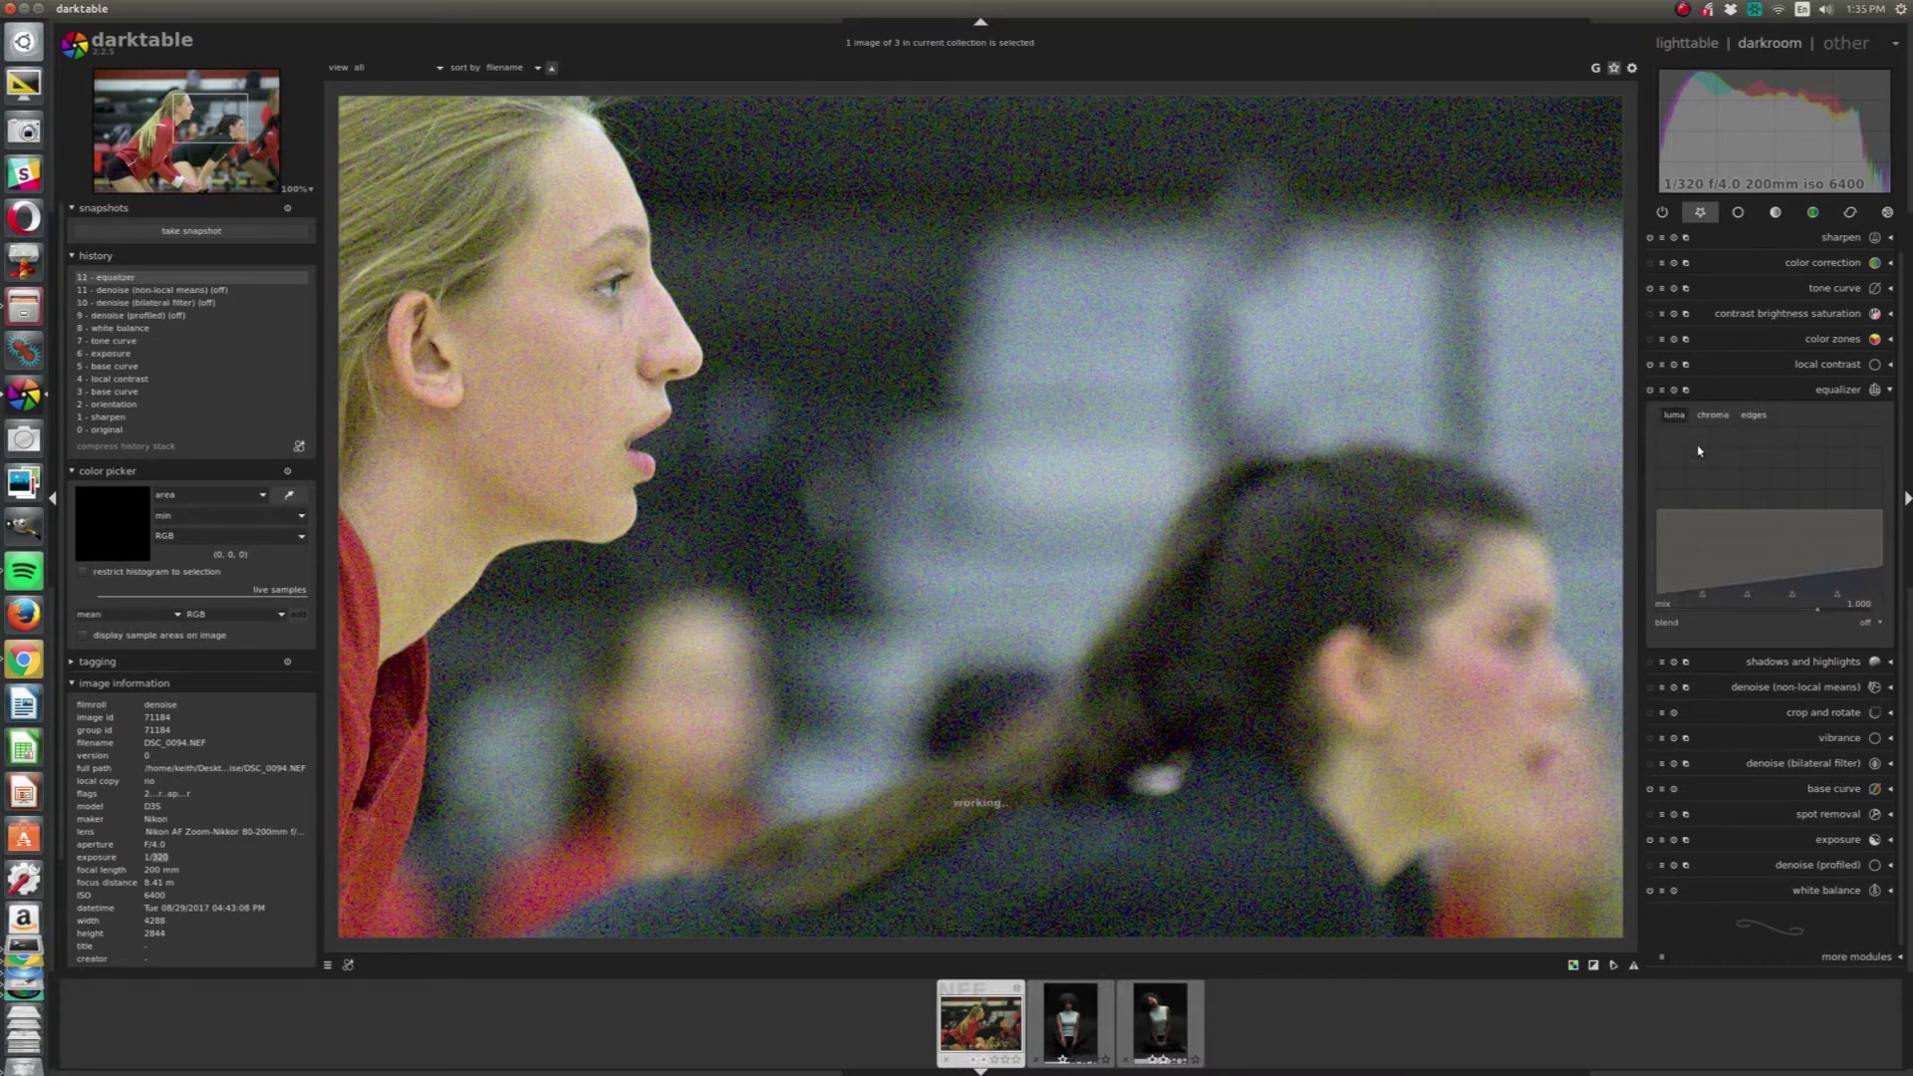
mouse_move(1785, 595)
mouse_down()
mouse_move(1873, 498)
mouse_move(1883, 581)
mouse_up()
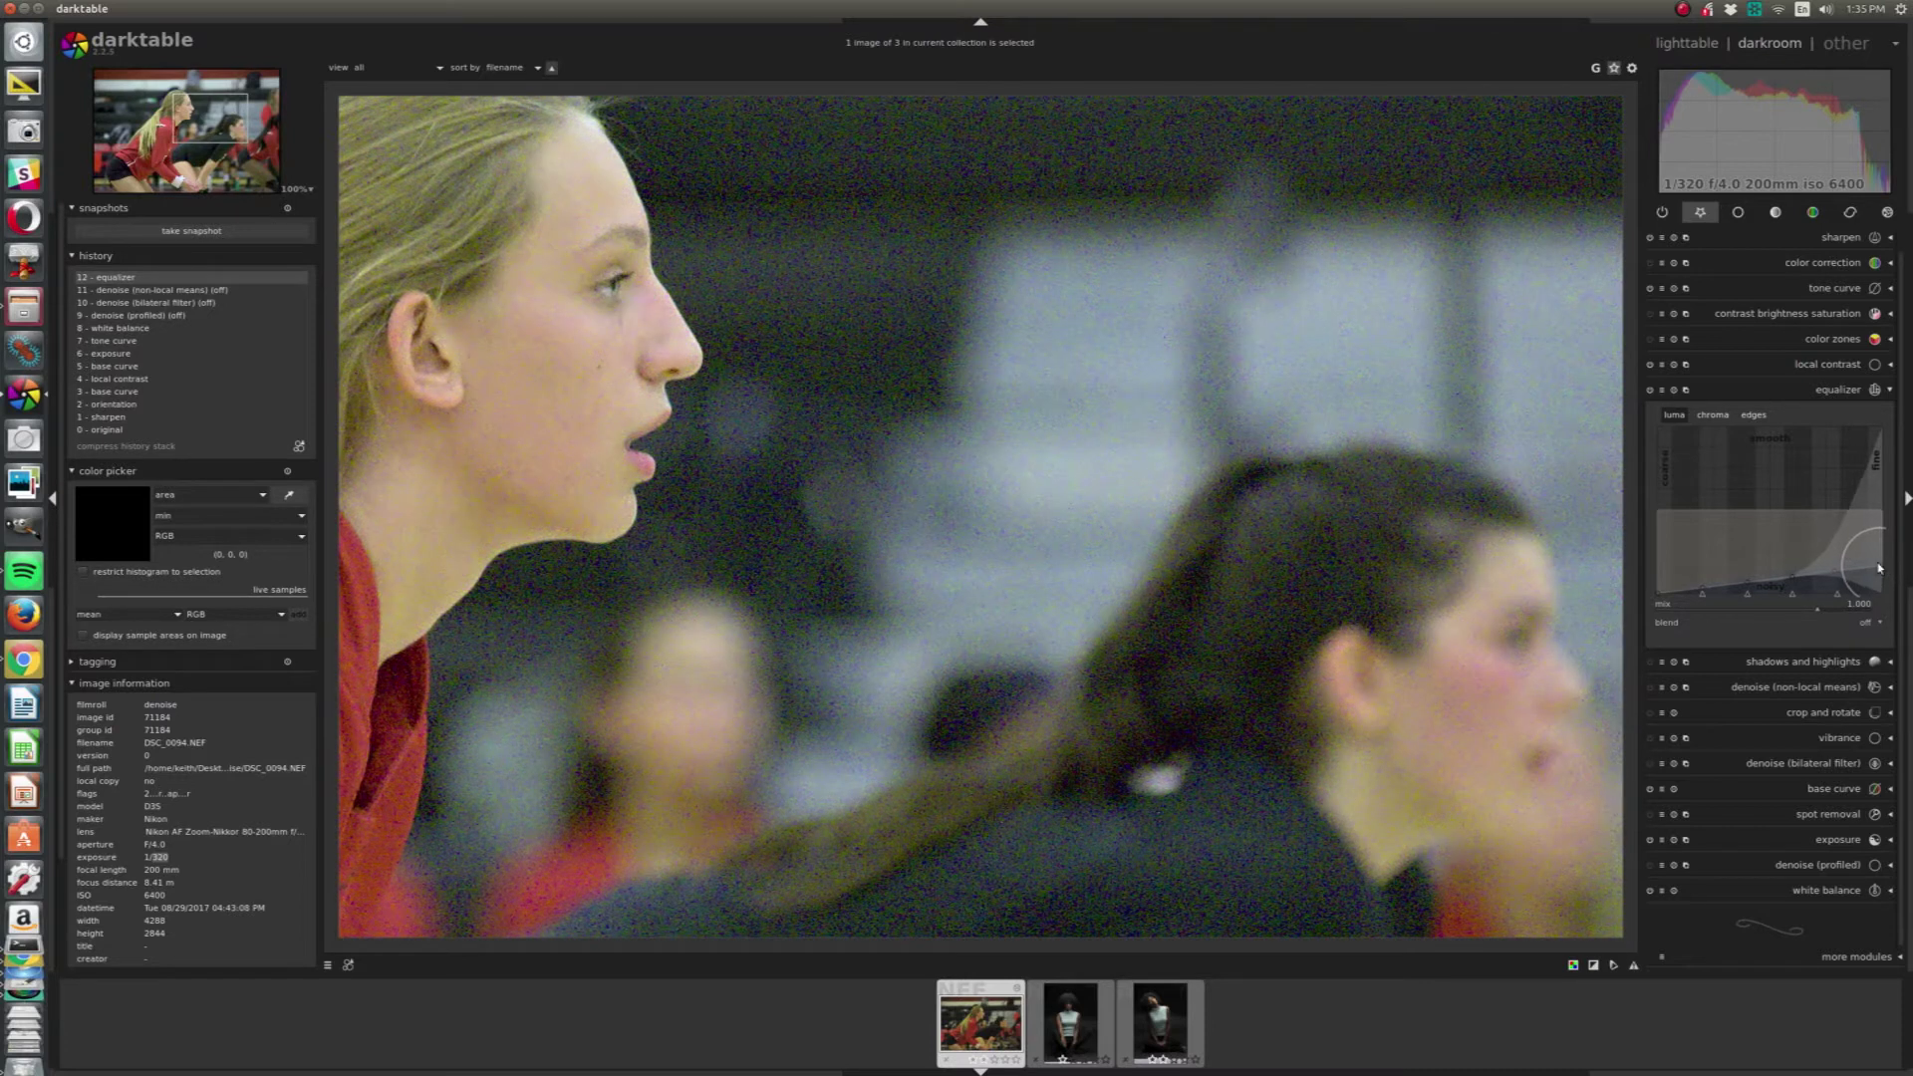
mouse_move(1878, 569)
mouse_down()
mouse_move(1675, 585)
mouse_move(1823, 570)
mouse_up()
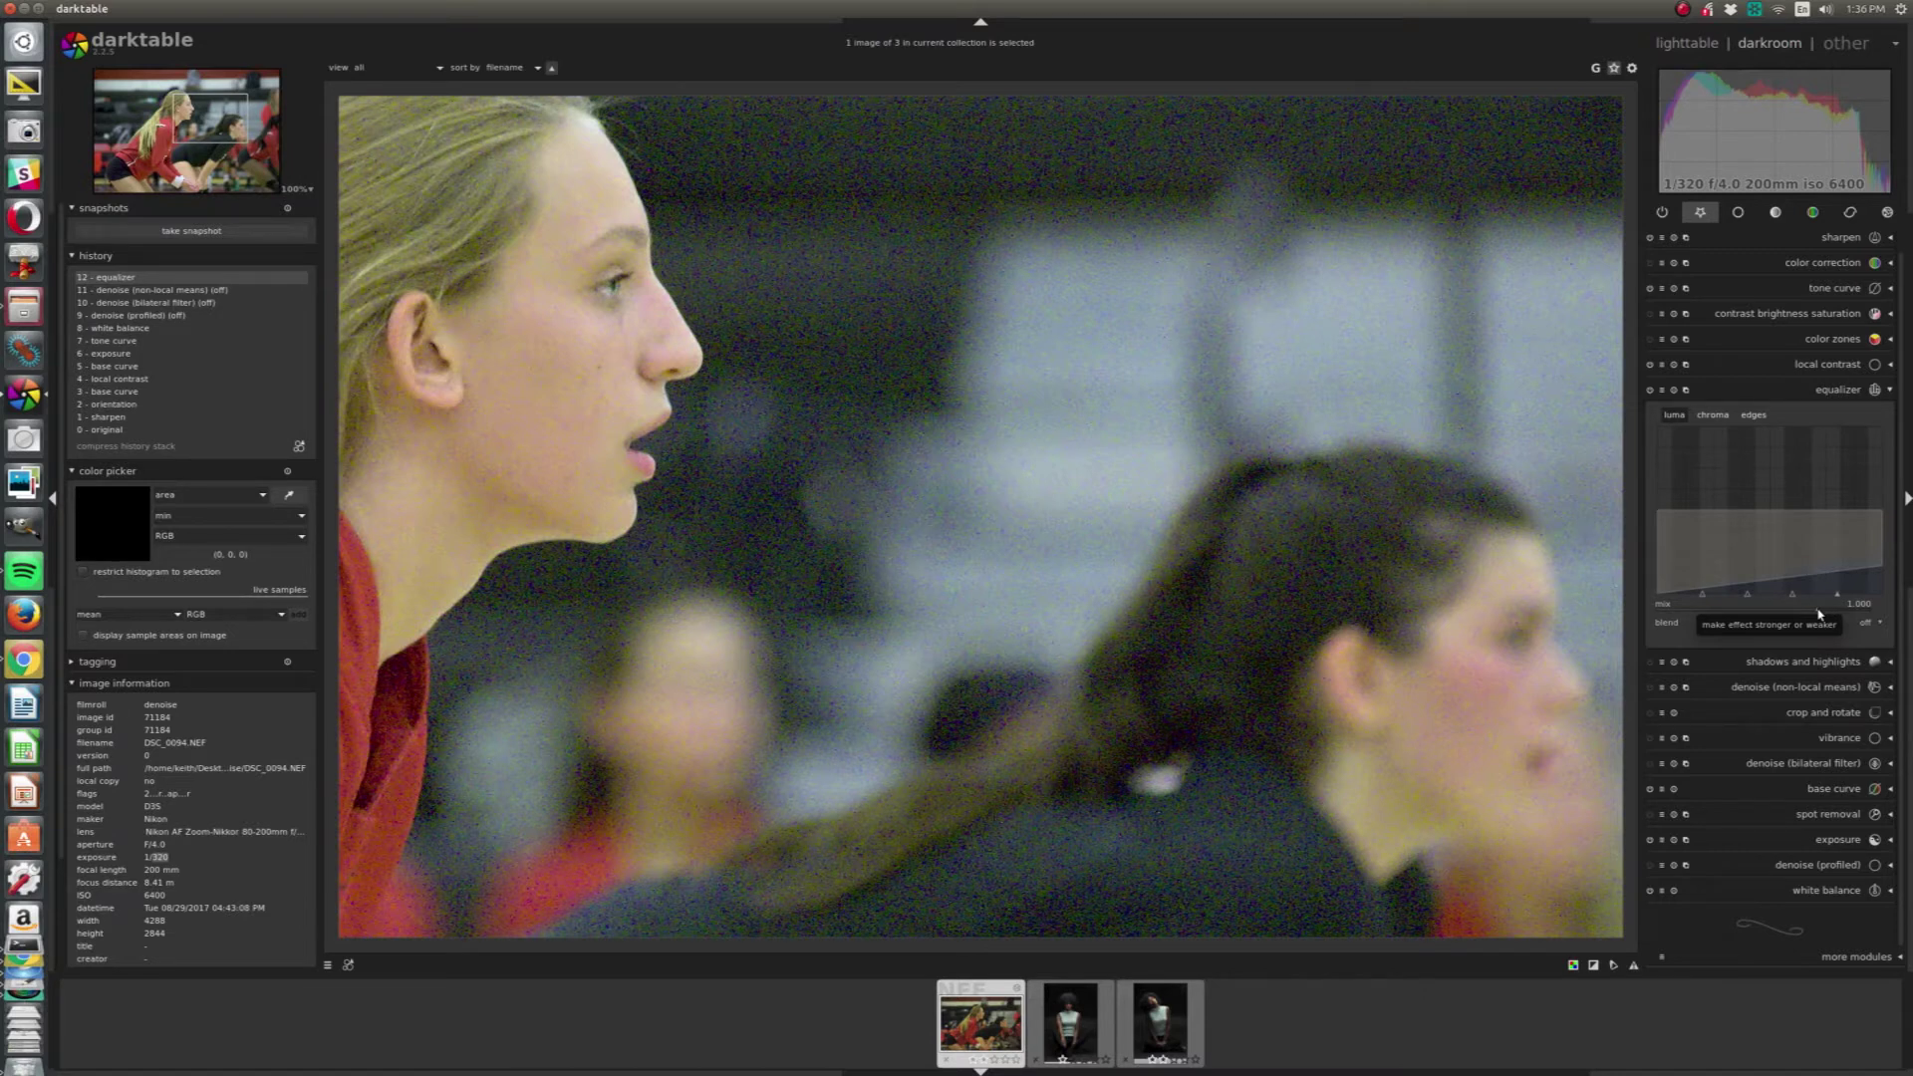
Strengthen the equalizer's effect by raising its mix to about 1.6.
click(1820, 613)
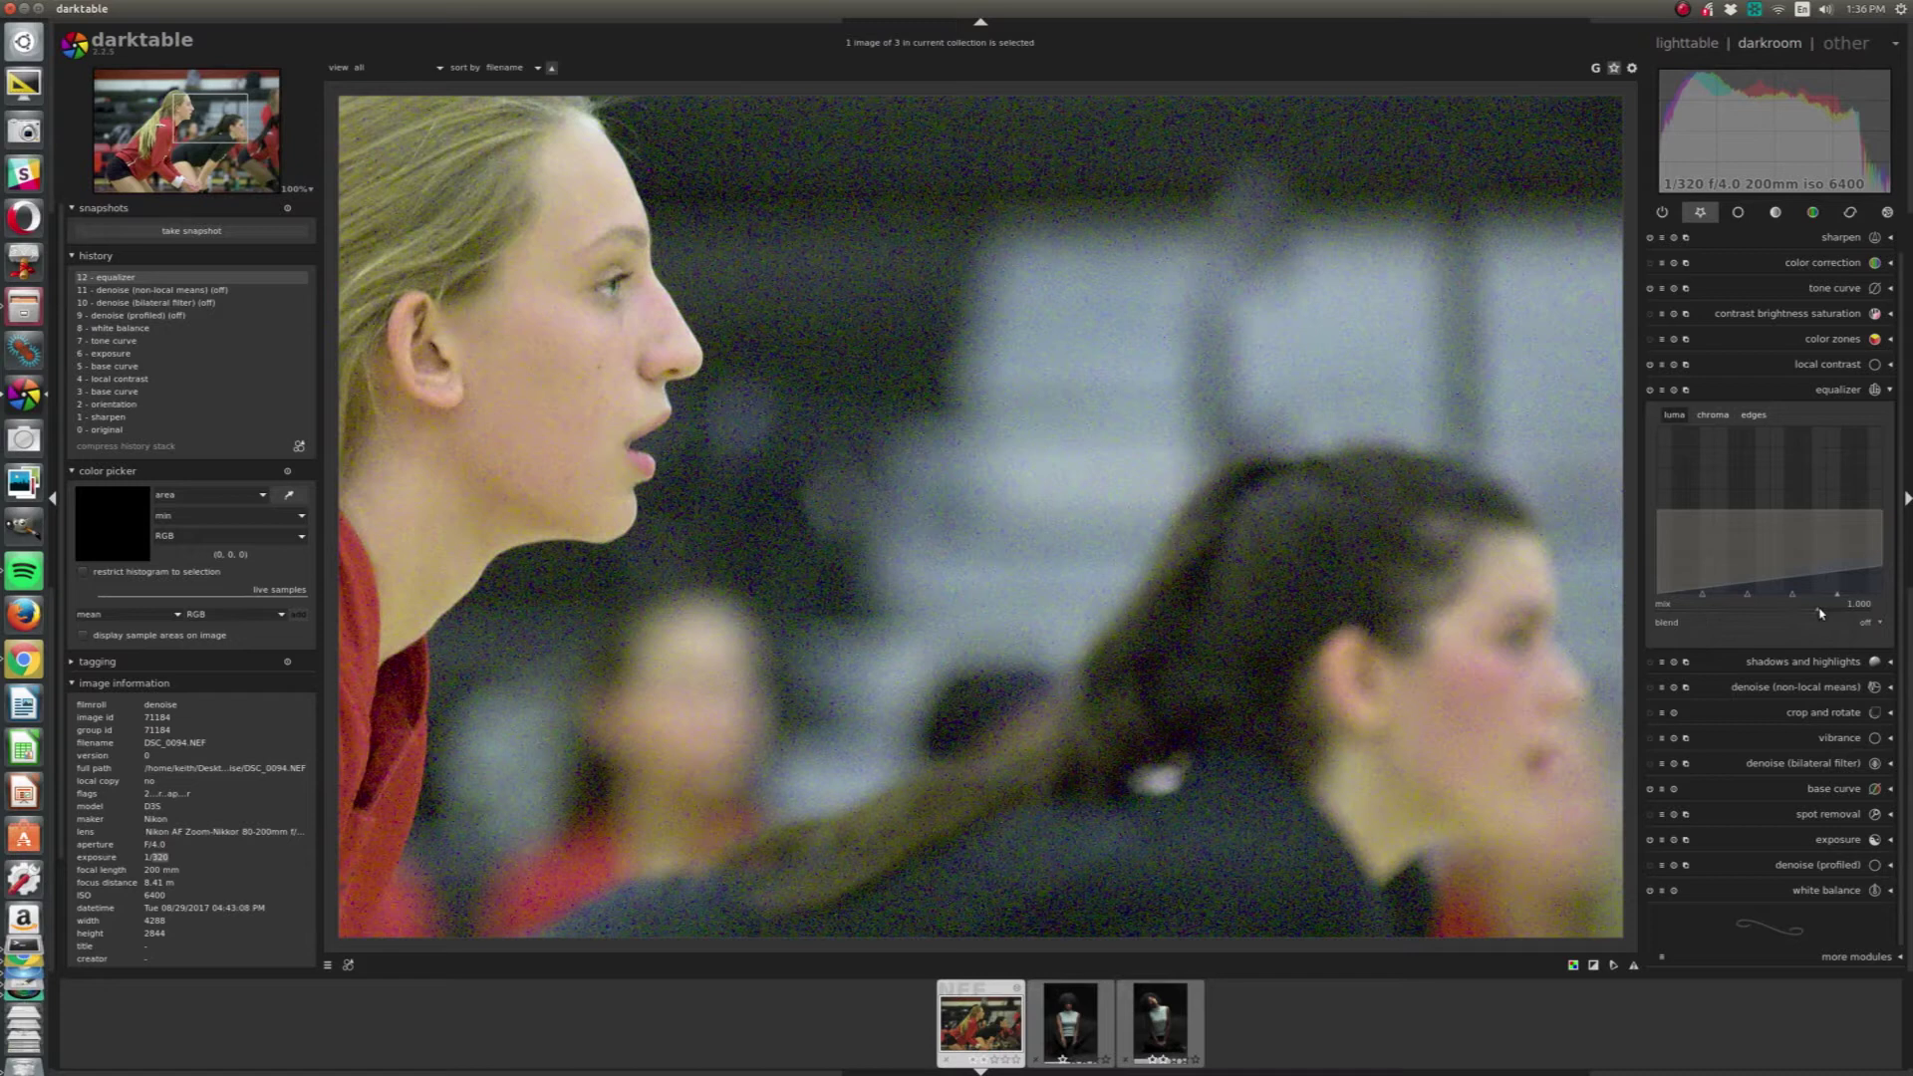
drag(1830, 609, 1836, 611)
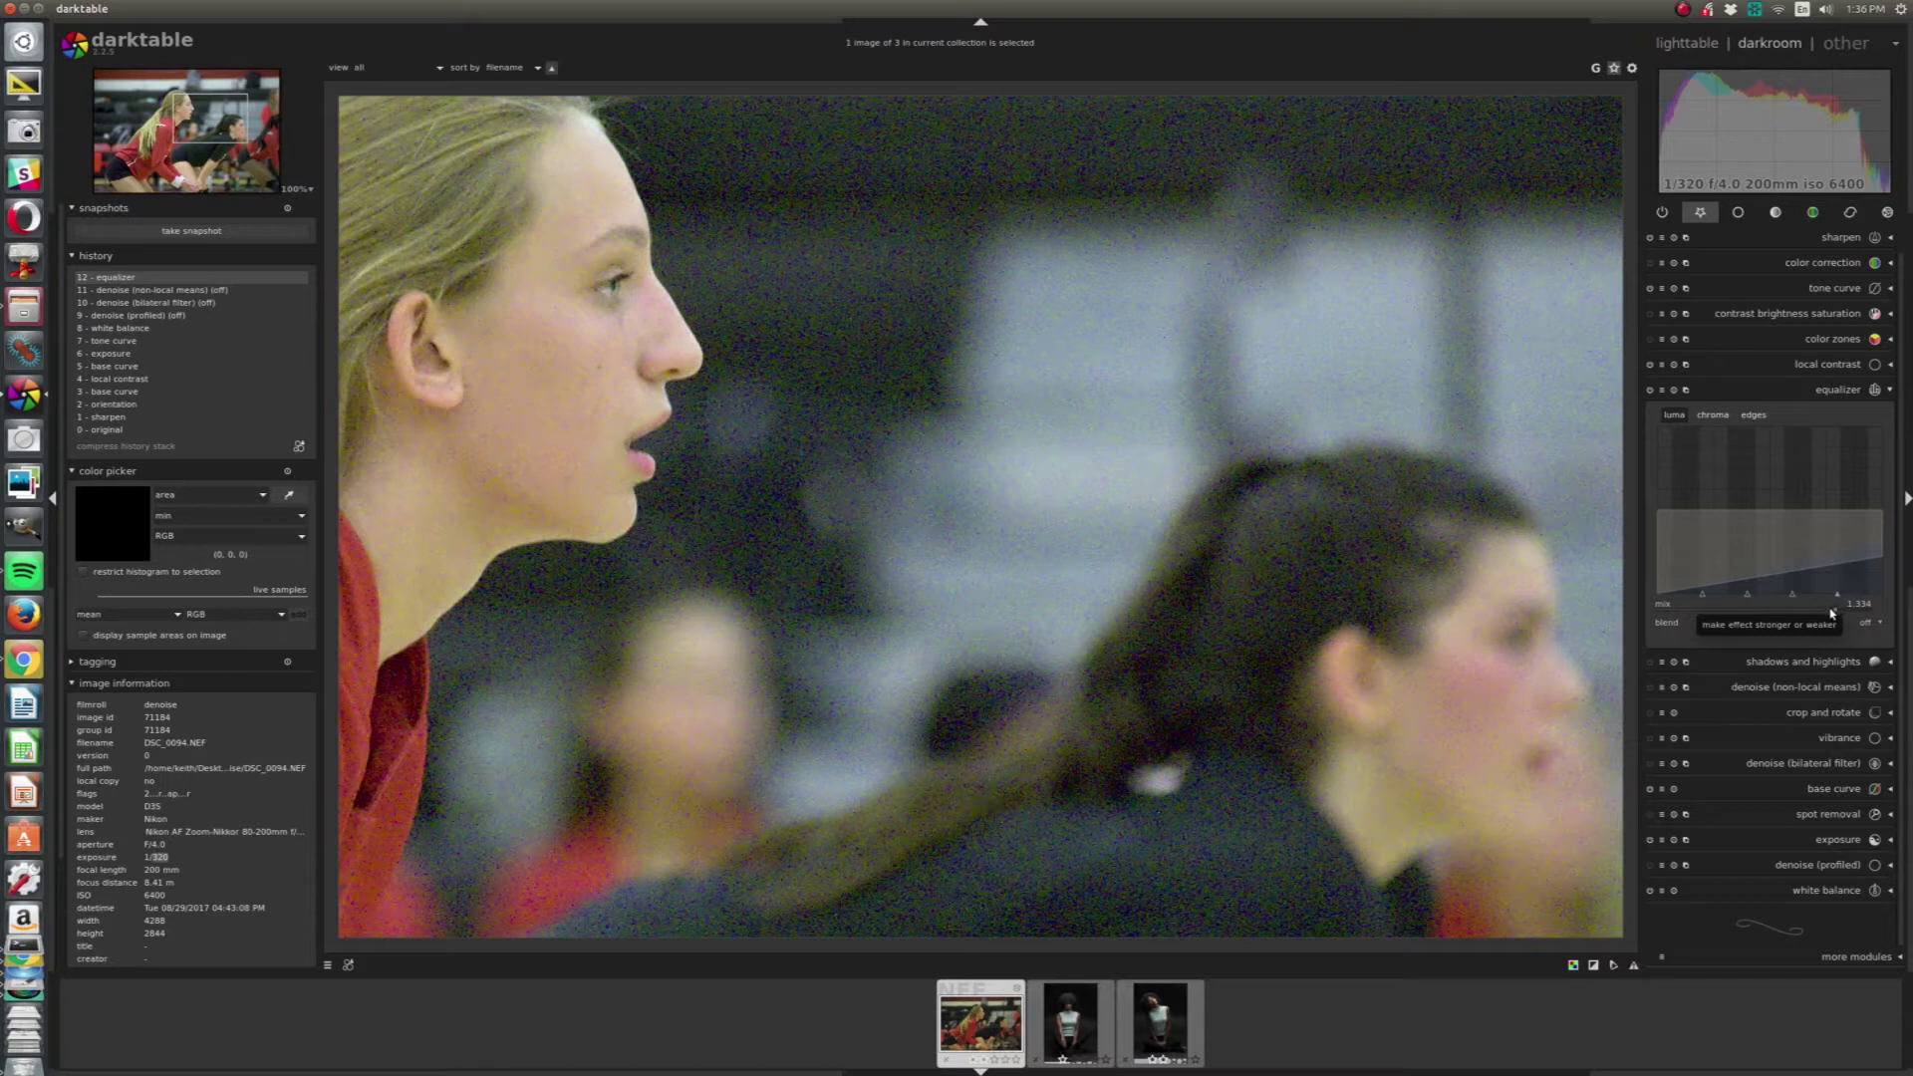
drag(1838, 611, 1849, 613)
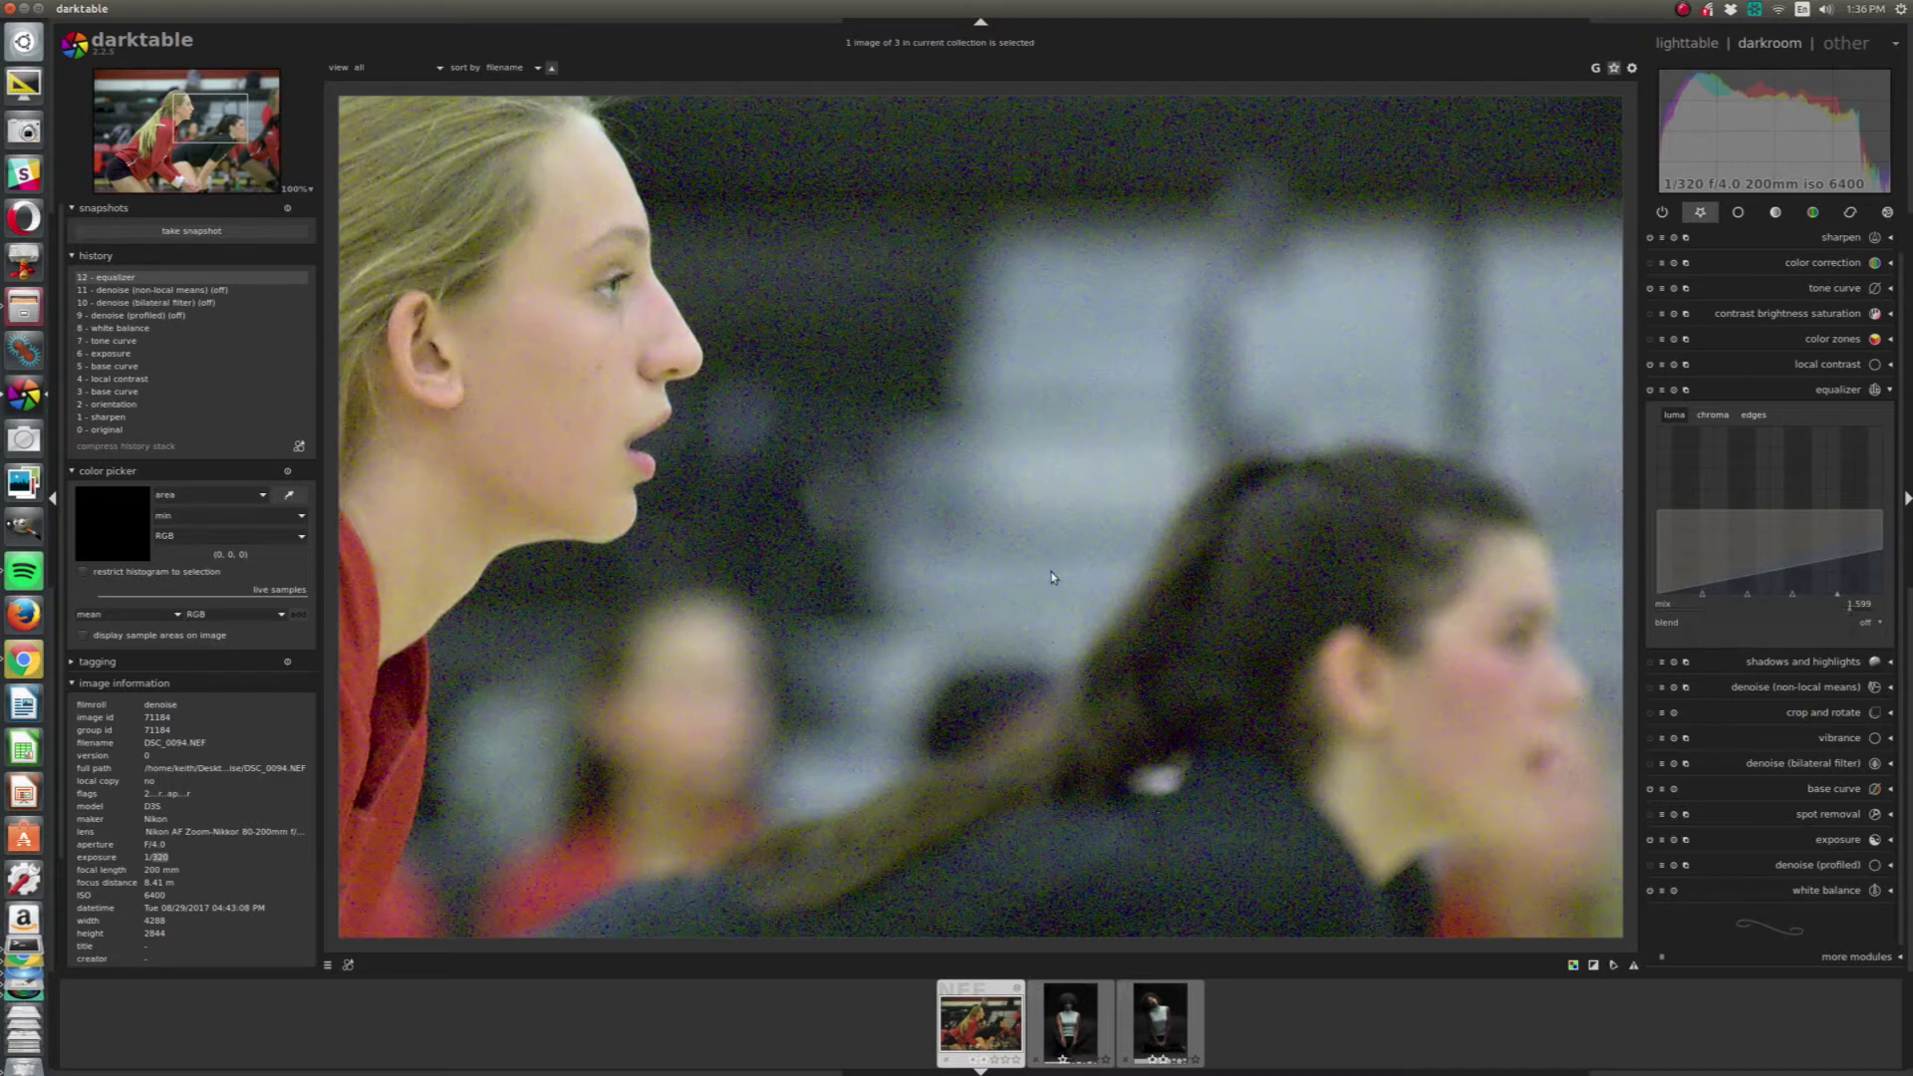
Examine the remaining color noise in the blurred background and the players at high magnification without the surrounding interface.
key(Tab)
scroll(1002, 538, up, 8)
scroll(1003, 538, up, 1)
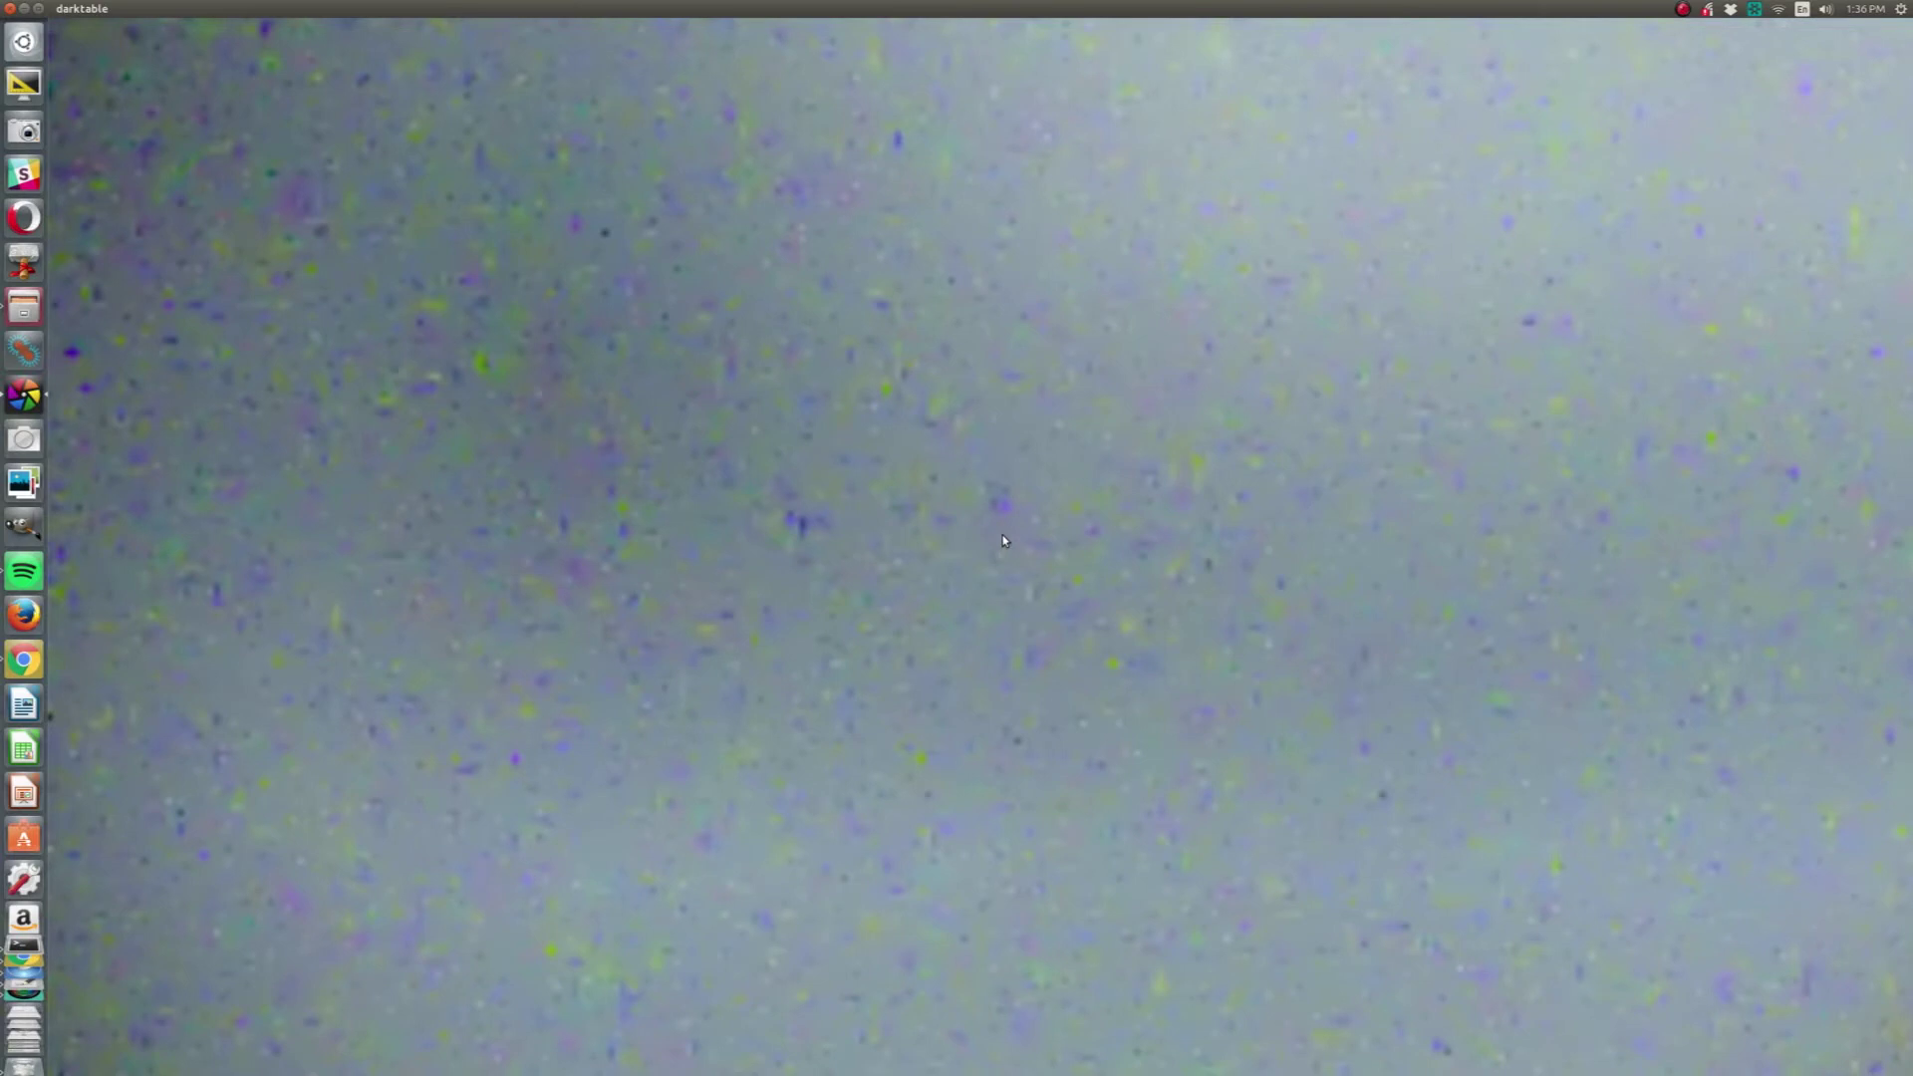
drag(783, 594, 978, 547)
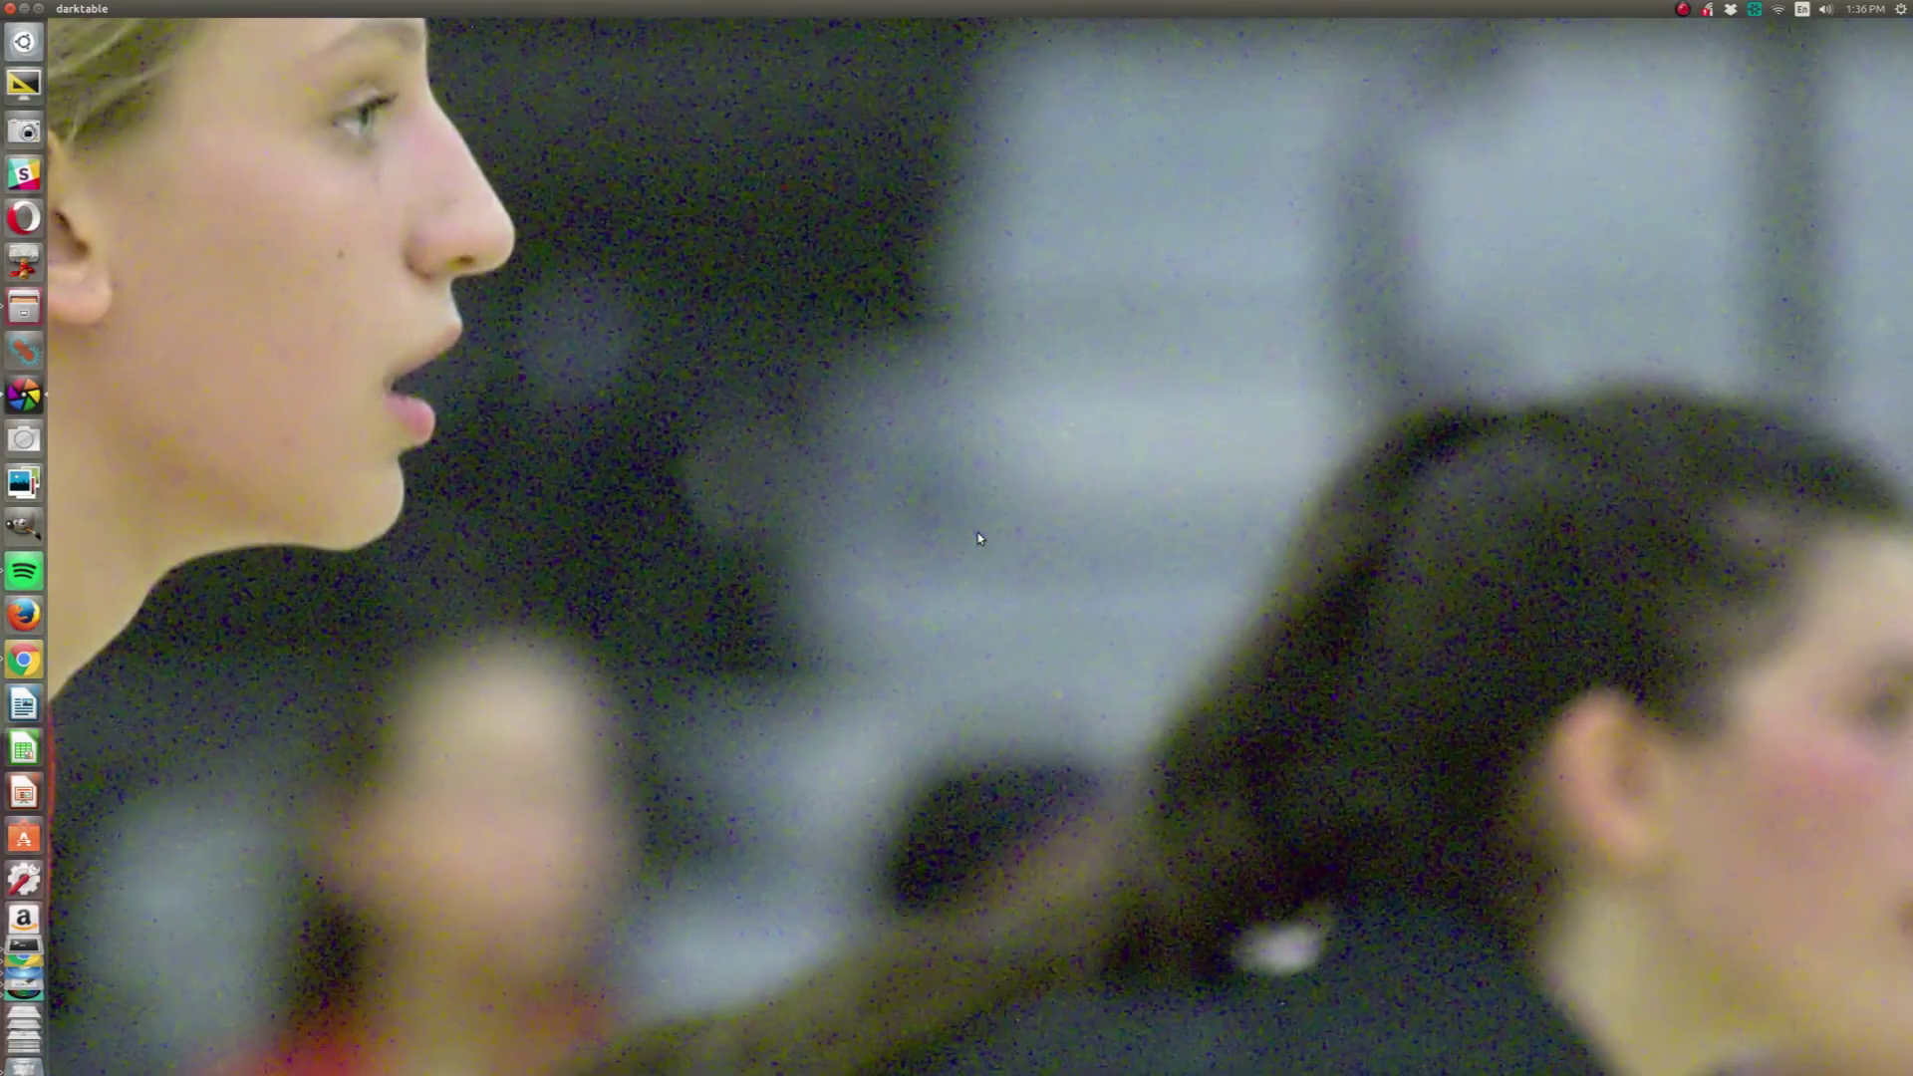
key(Tab)
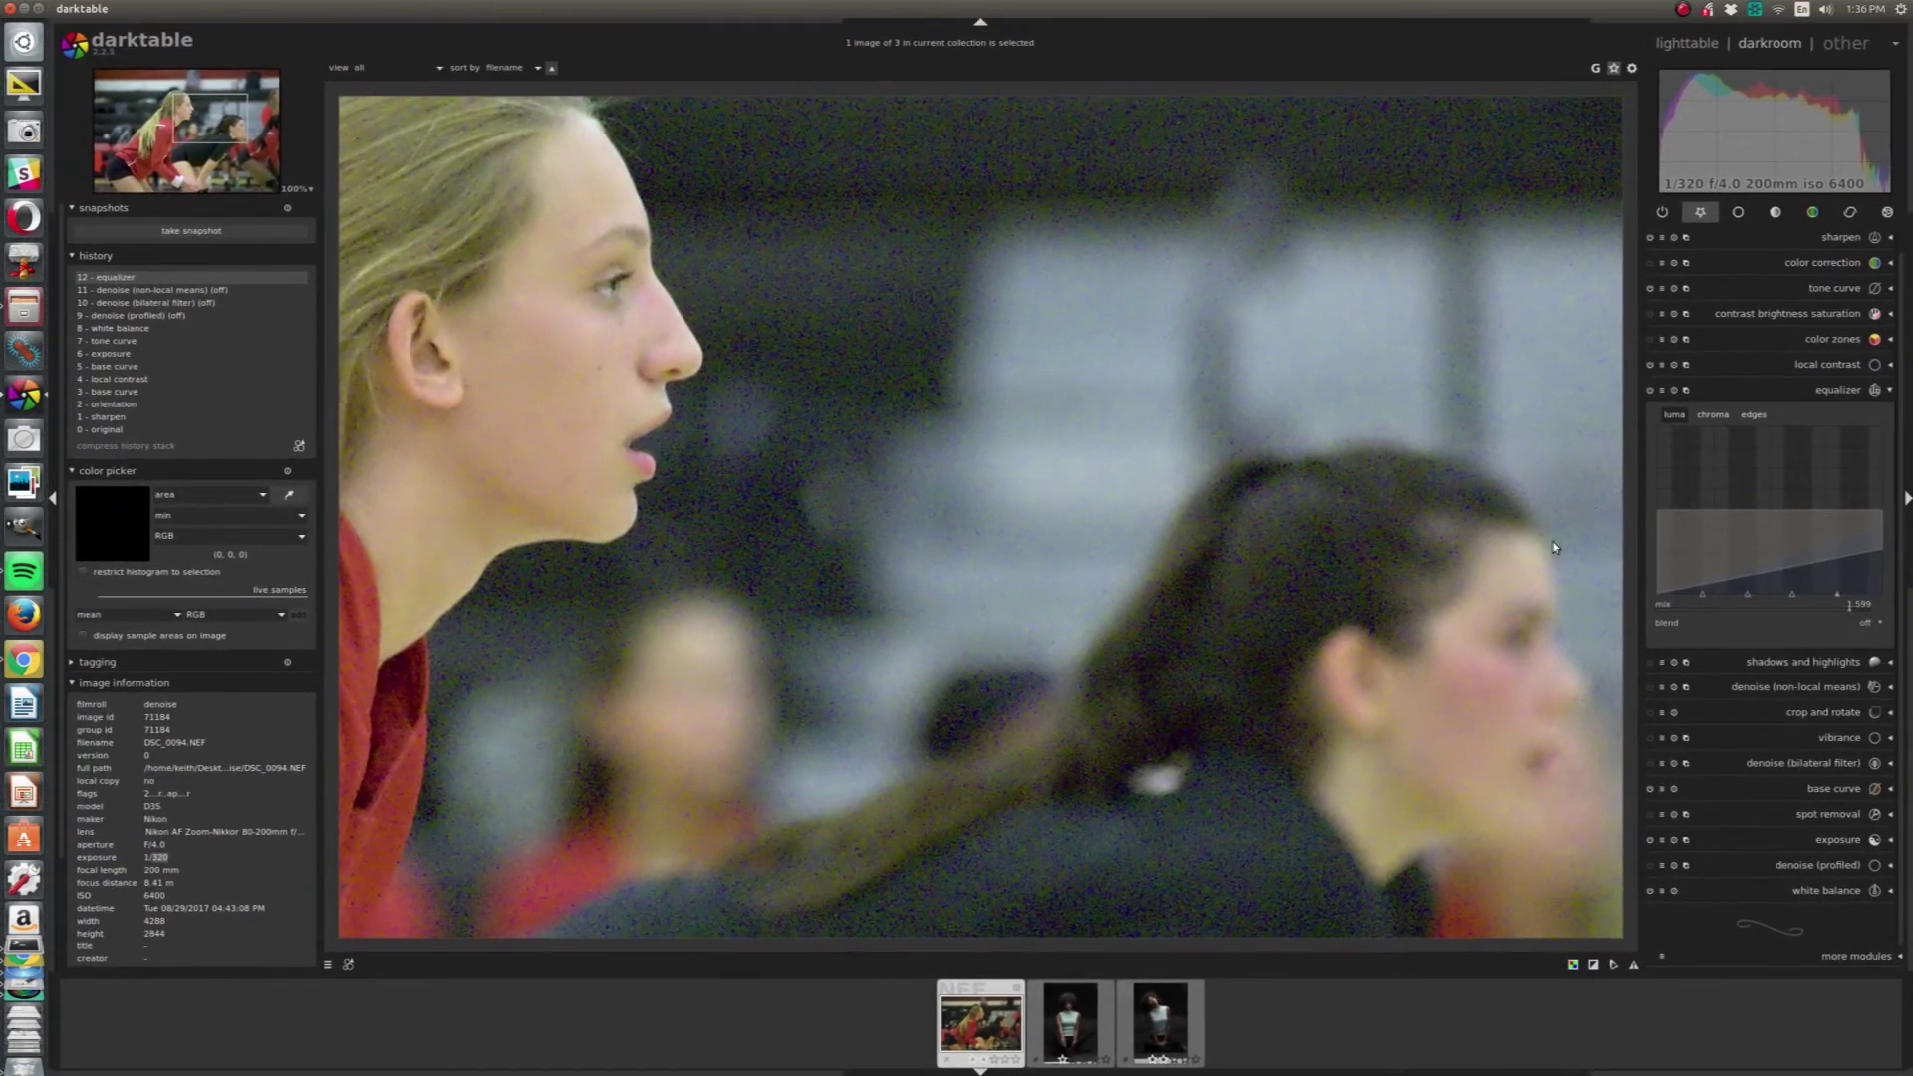
Turn off the equalizer and collapse its settings.
click(1649, 390)
scroll(772, 673, down, 3)
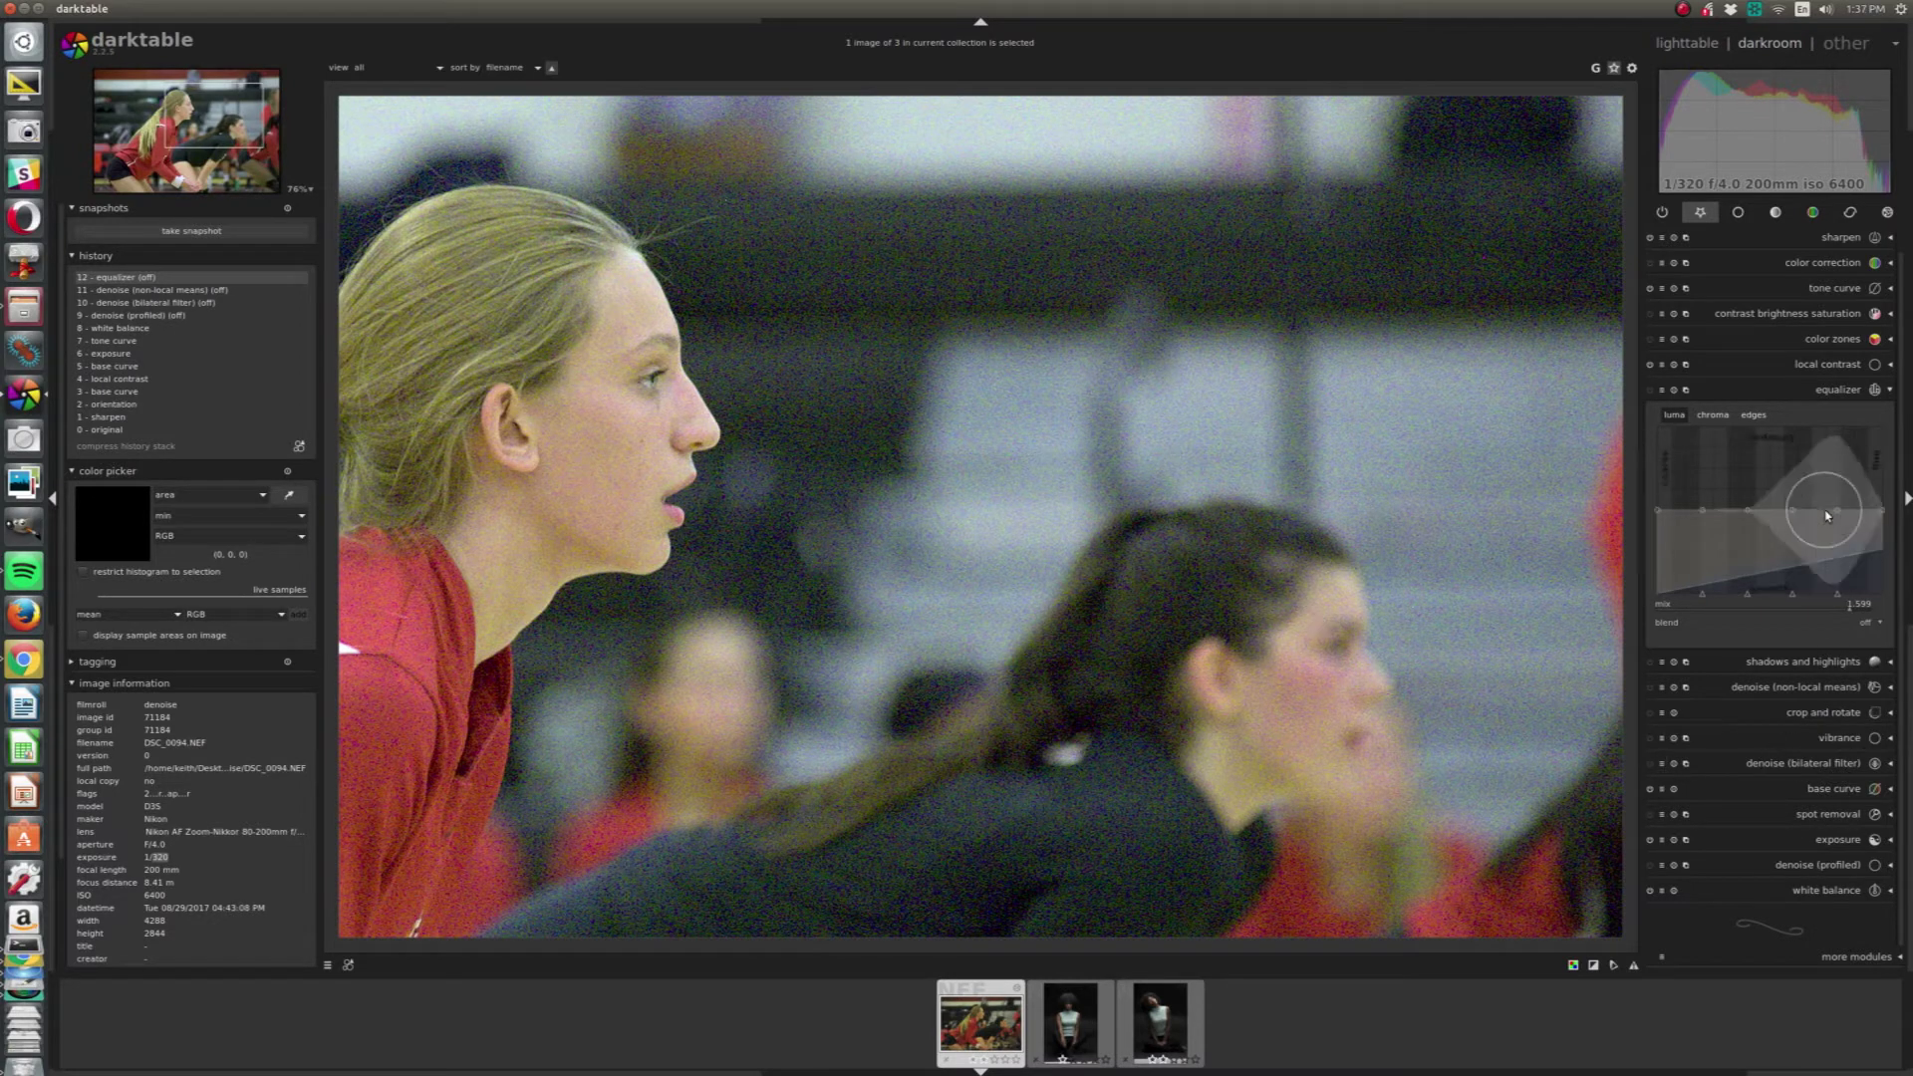
click(1836, 389)
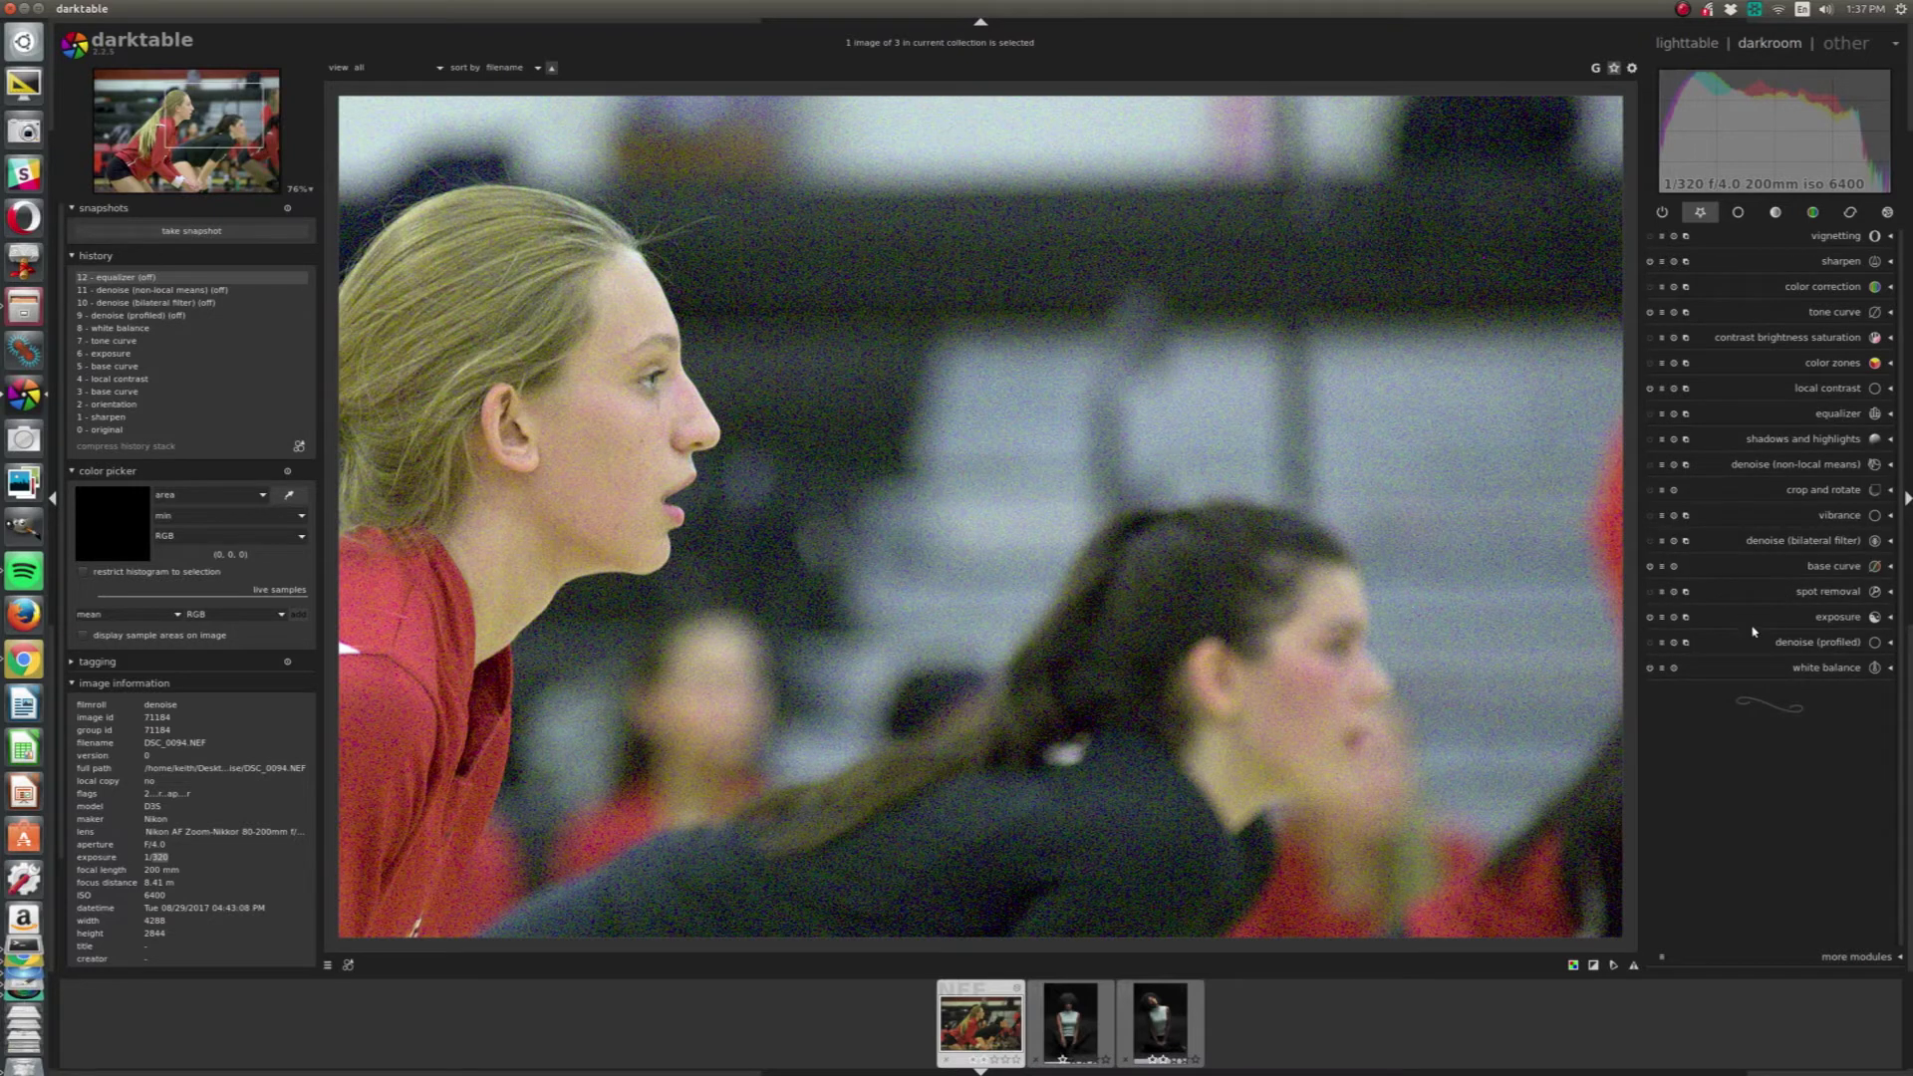
Enable denoise (profiled), blend it uniformly at 52% opacity, and check the result close up and in full view.
click(1651, 644)
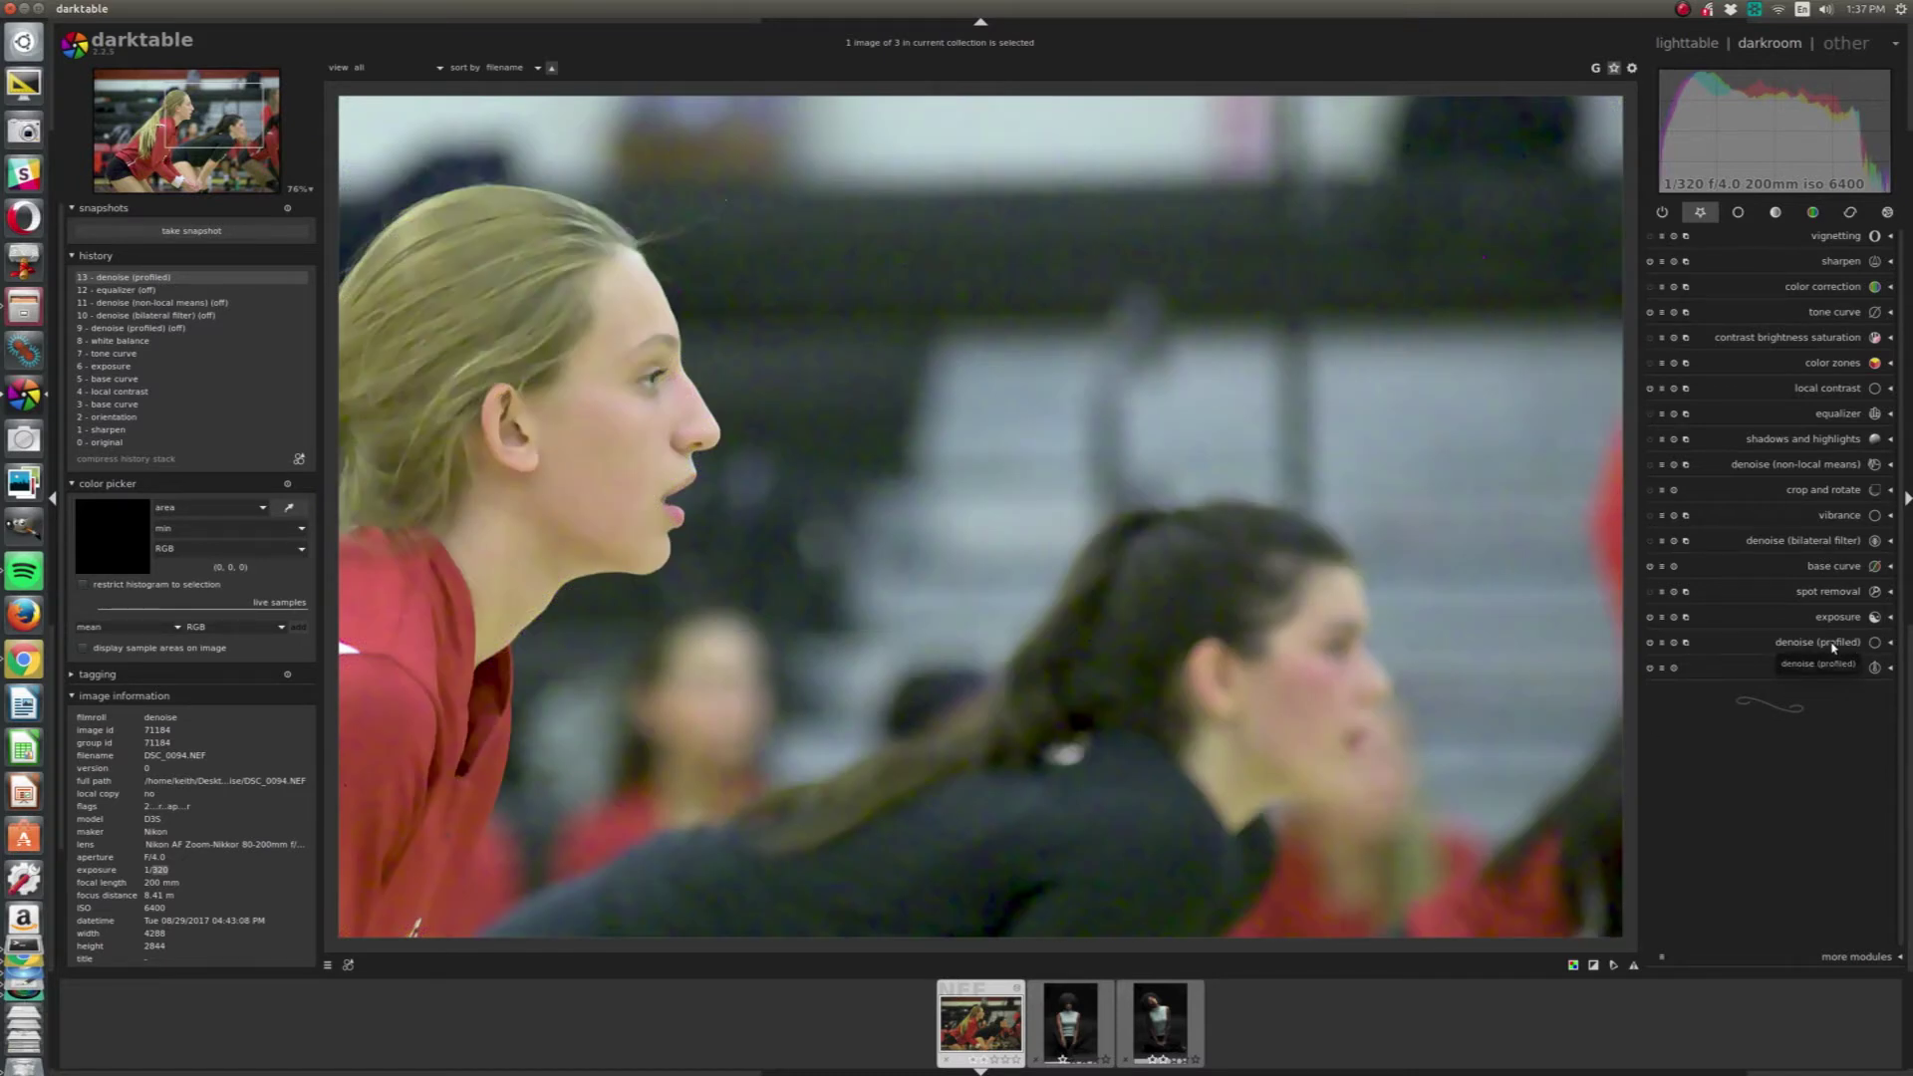
click(1834, 647)
click(1870, 728)
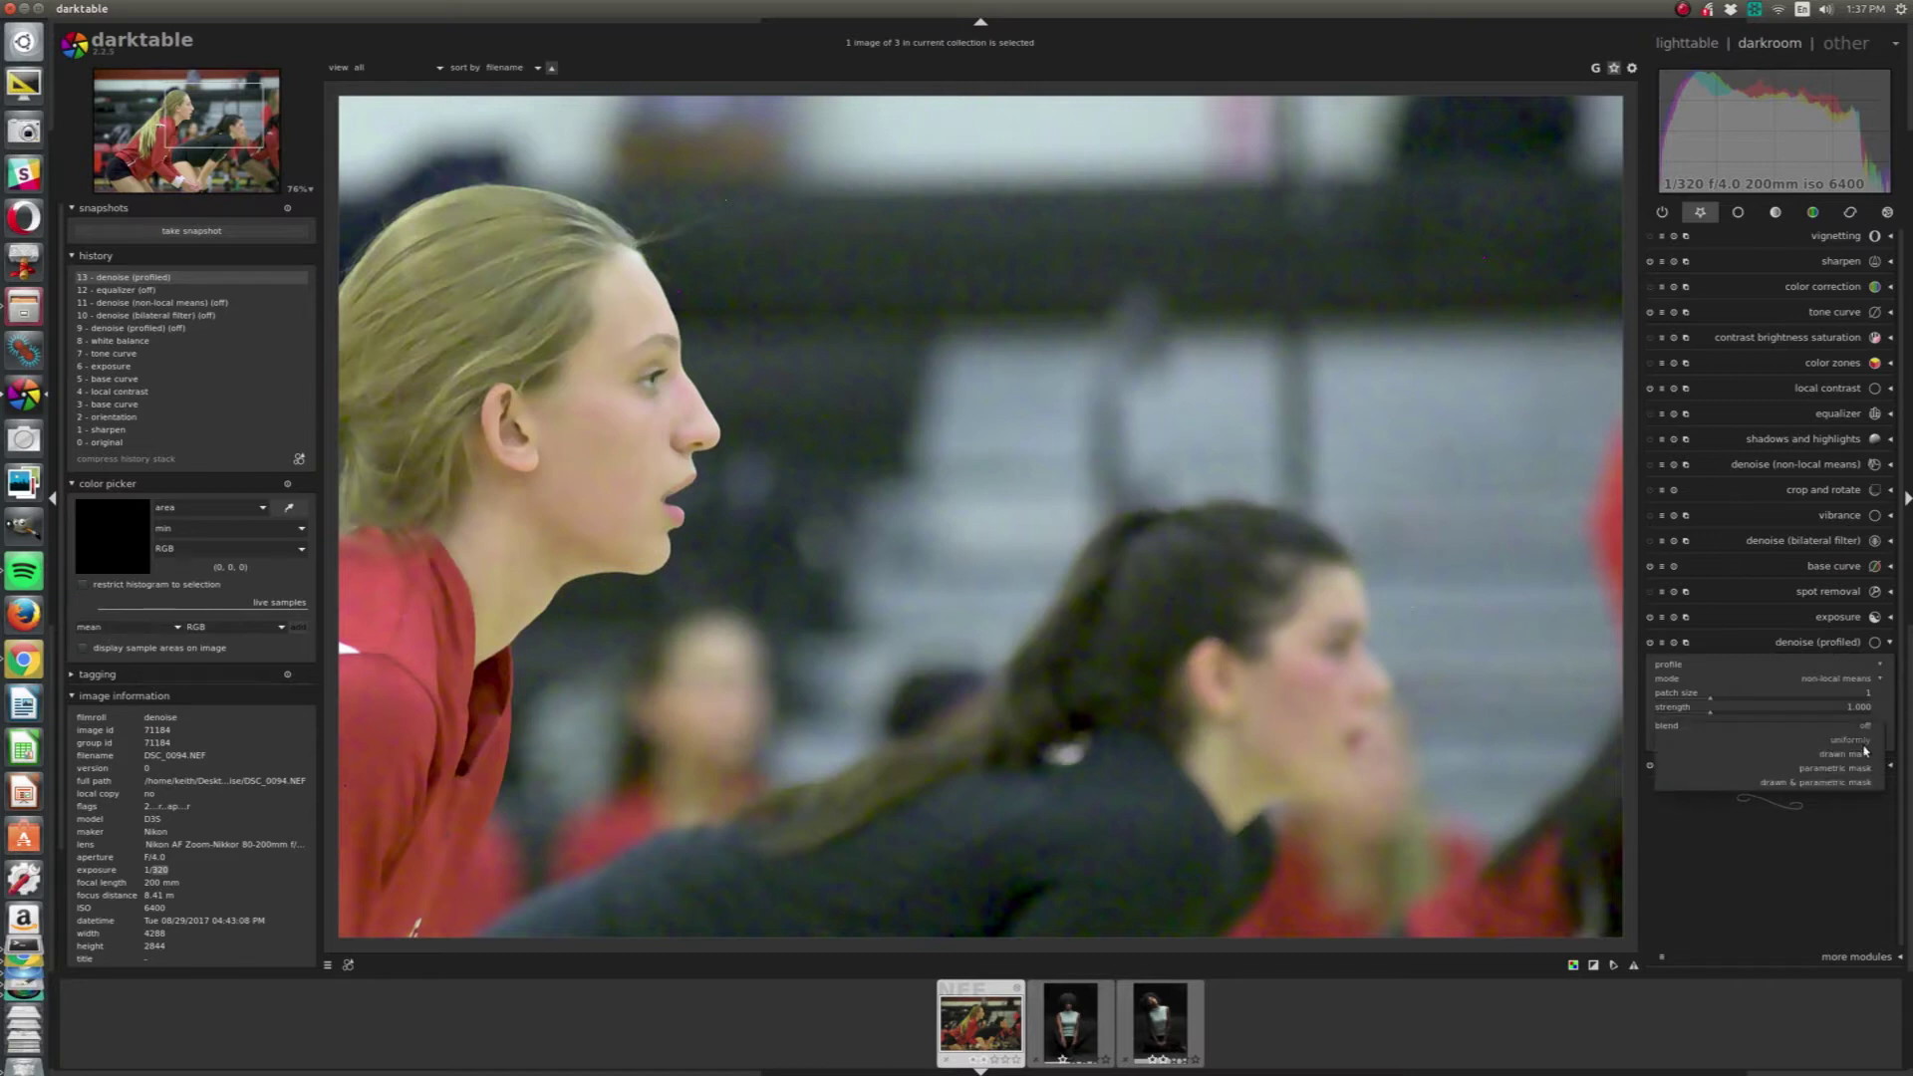
click(1864, 740)
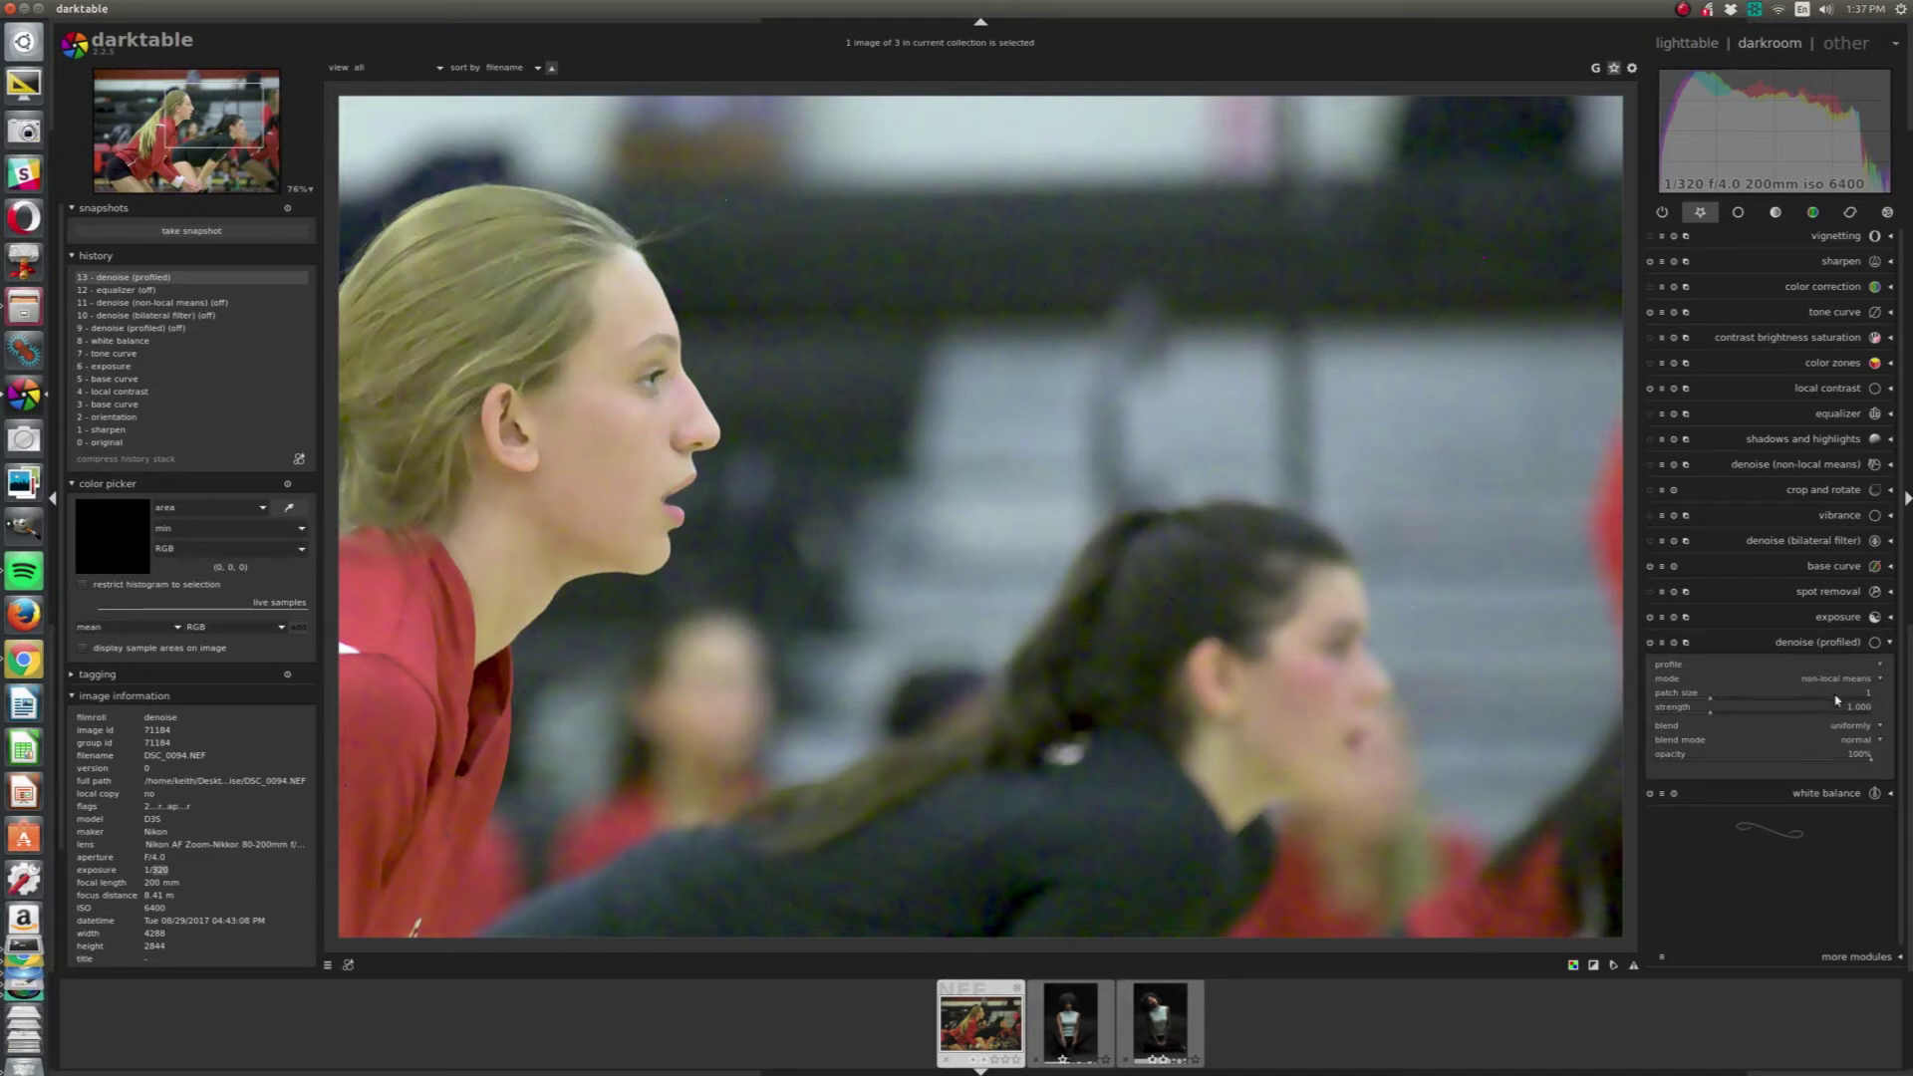
click(1807, 764)
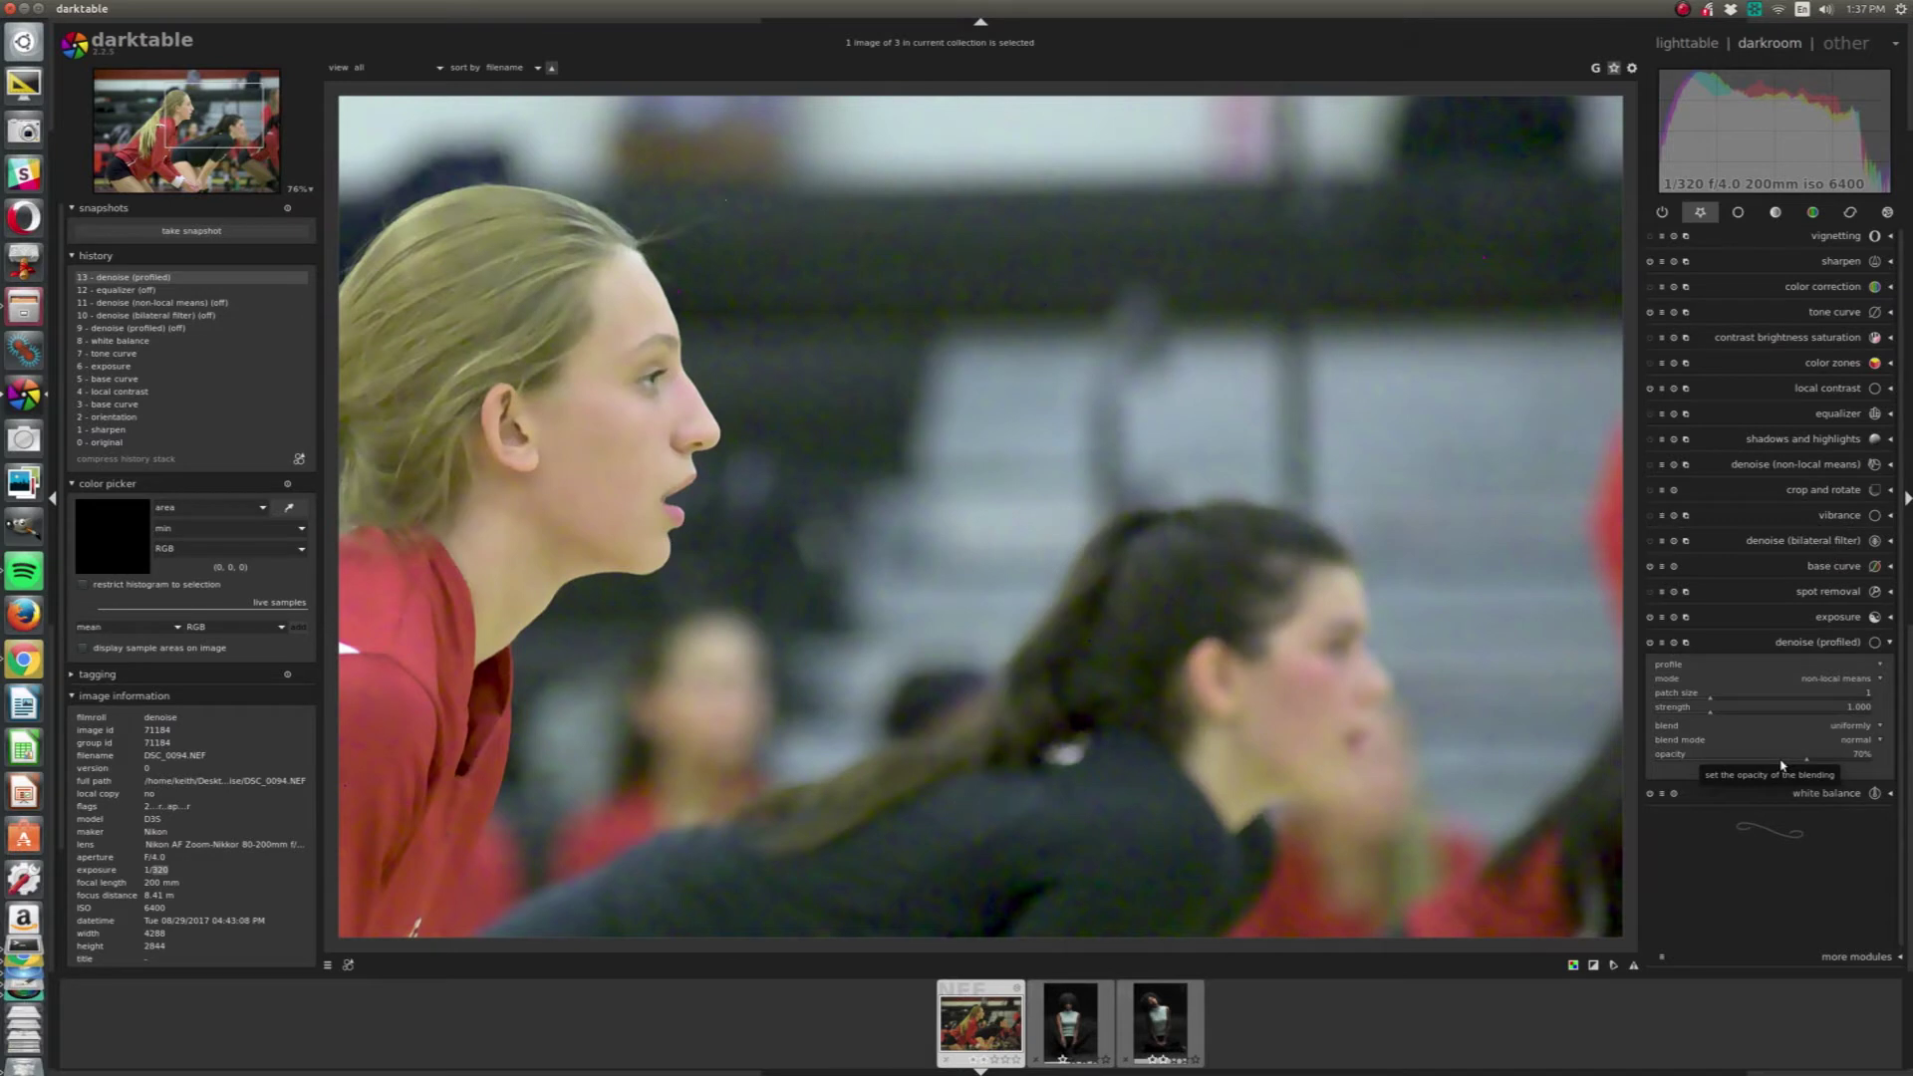
click(1767, 764)
scroll(613, 434, up, 5)
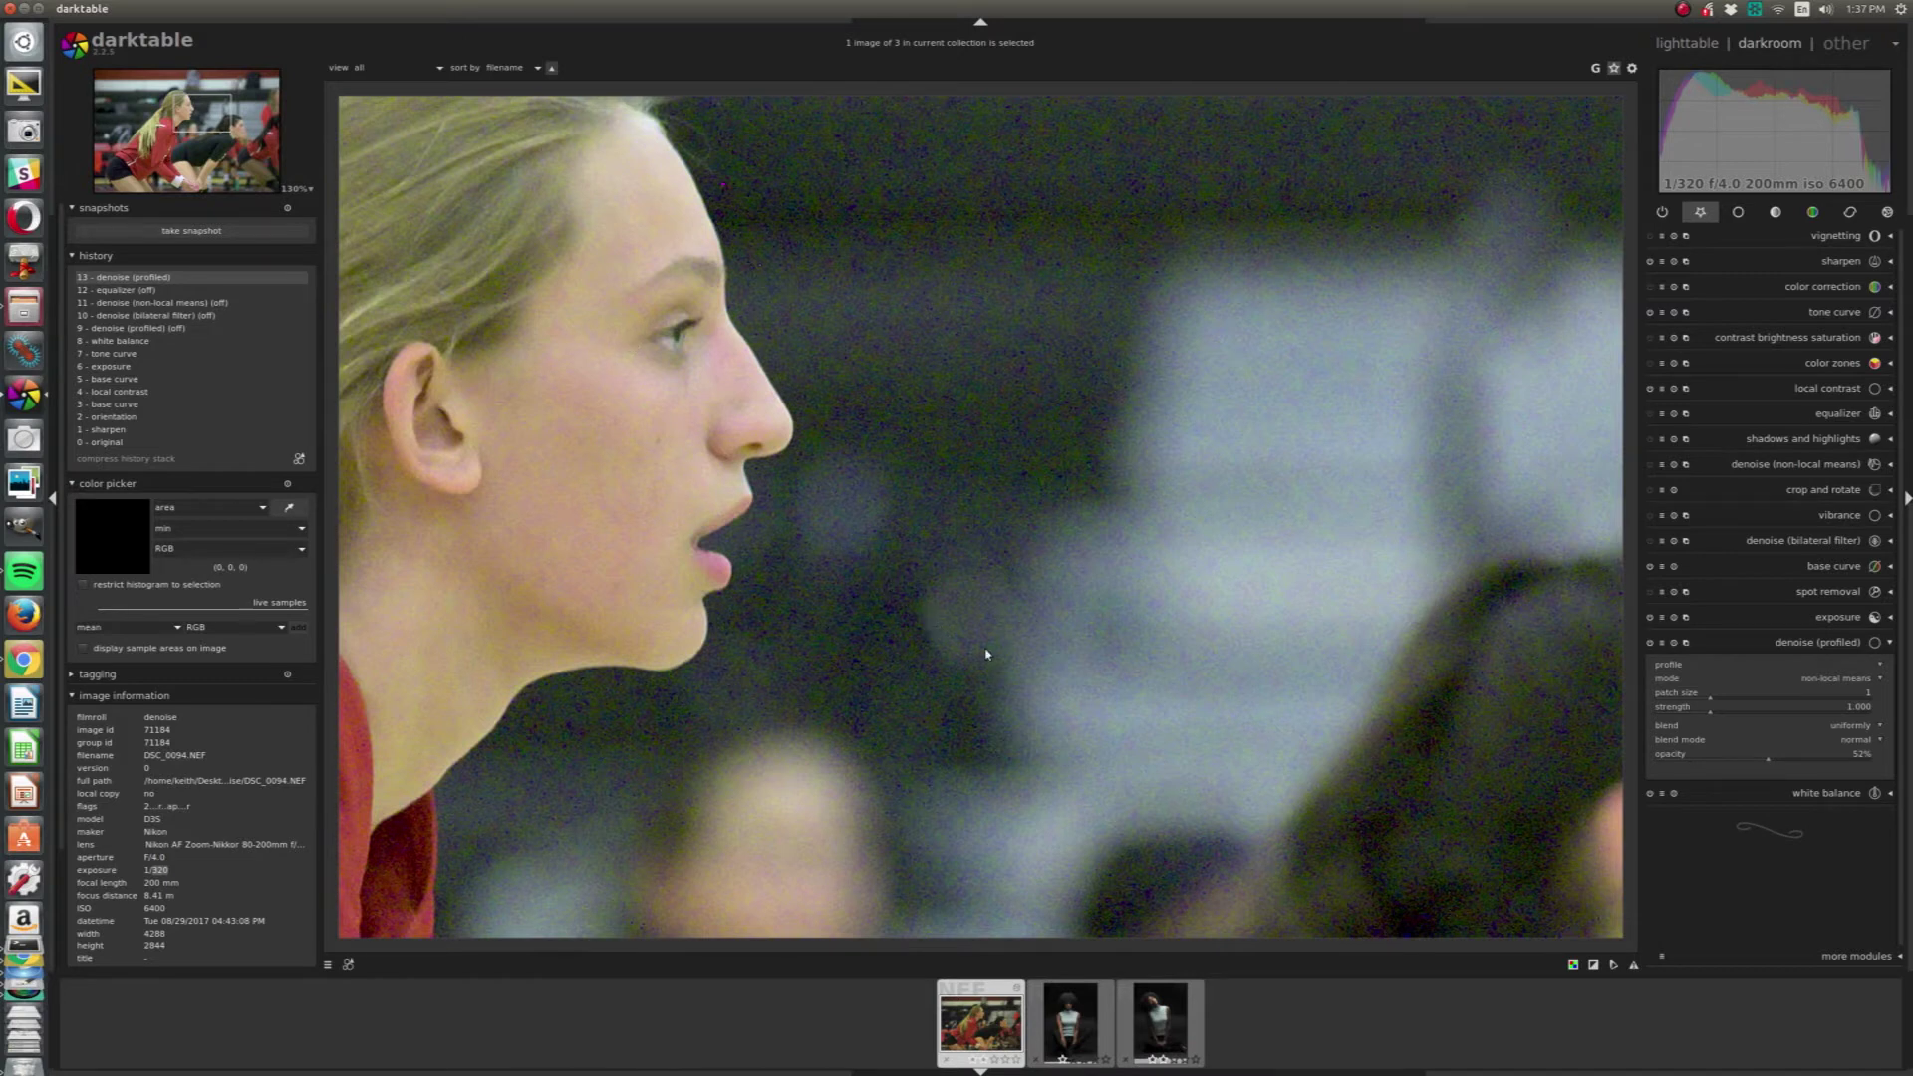
scroll(987, 654, down, 4)
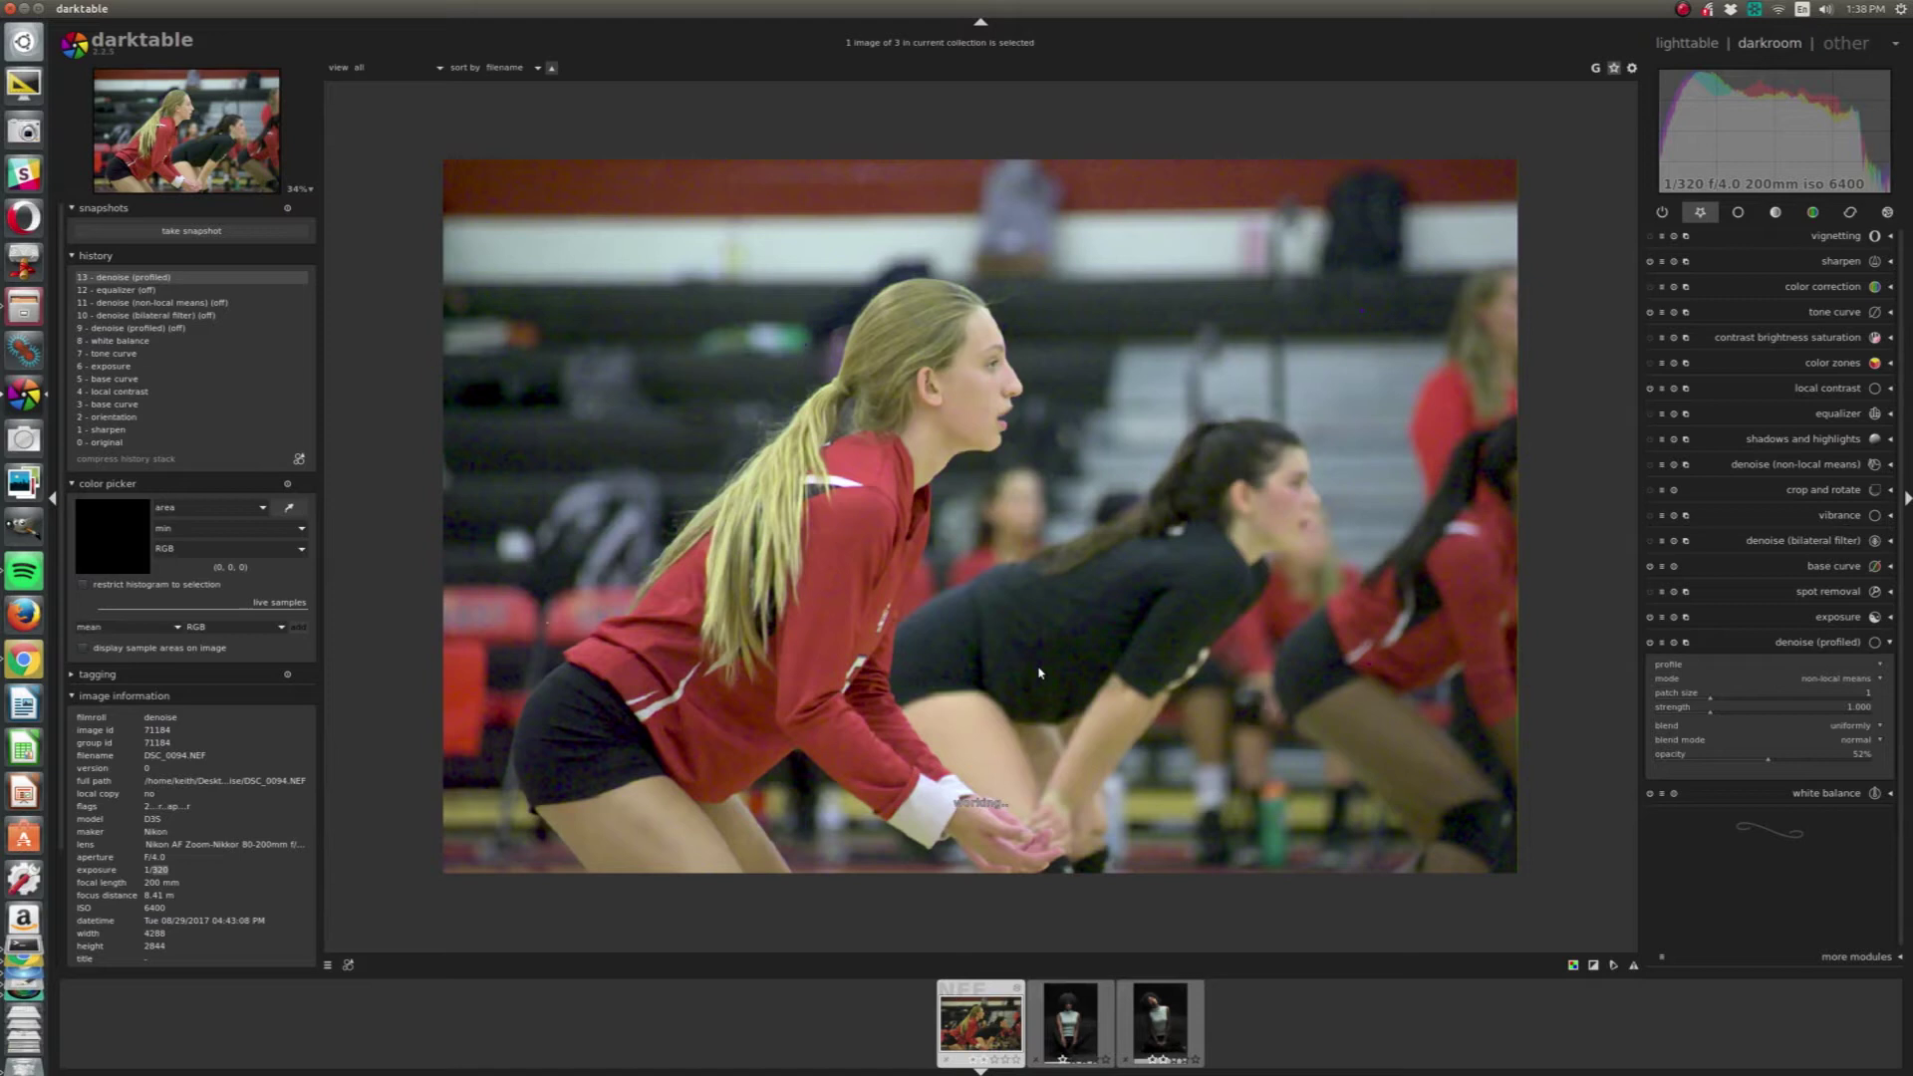
Run top in a new terminal to check the system load, and move the terminal out of the way.
key(ctrl+alt+t)
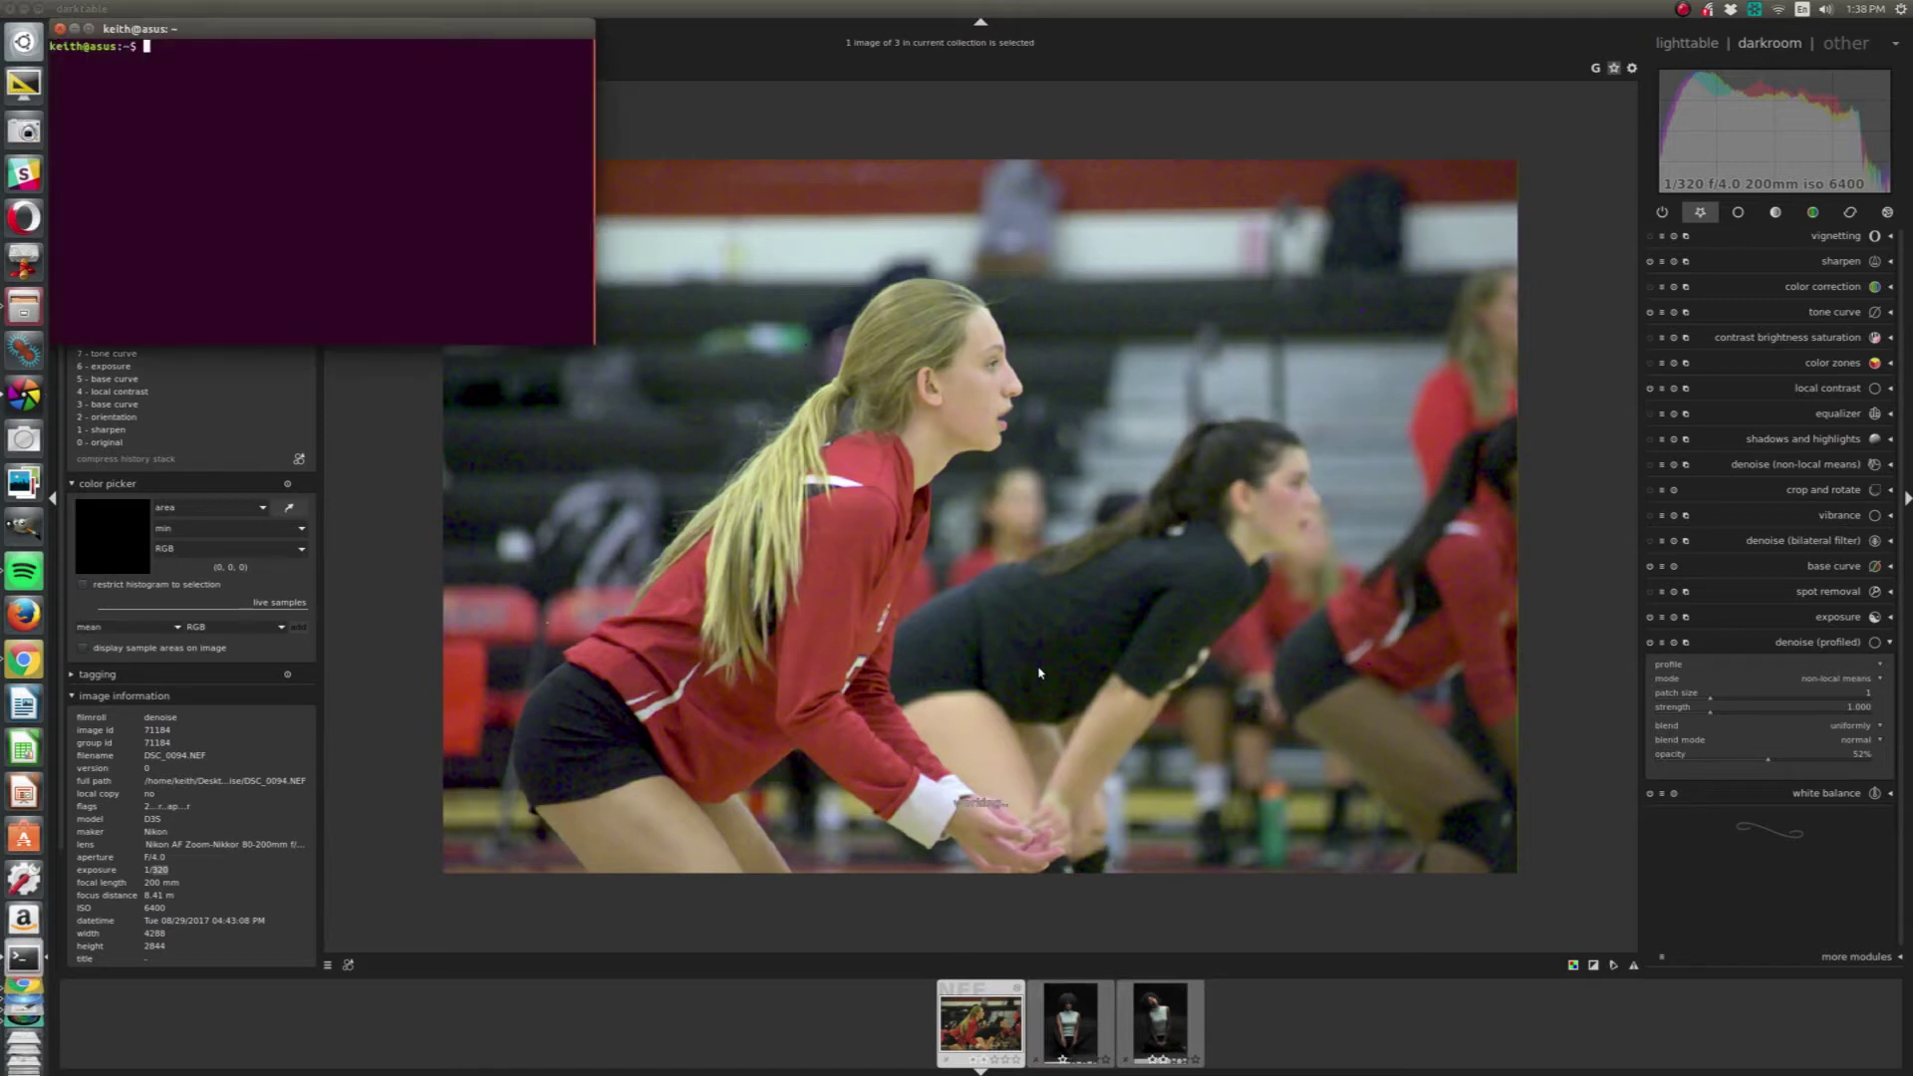
text(top)
key(Return)
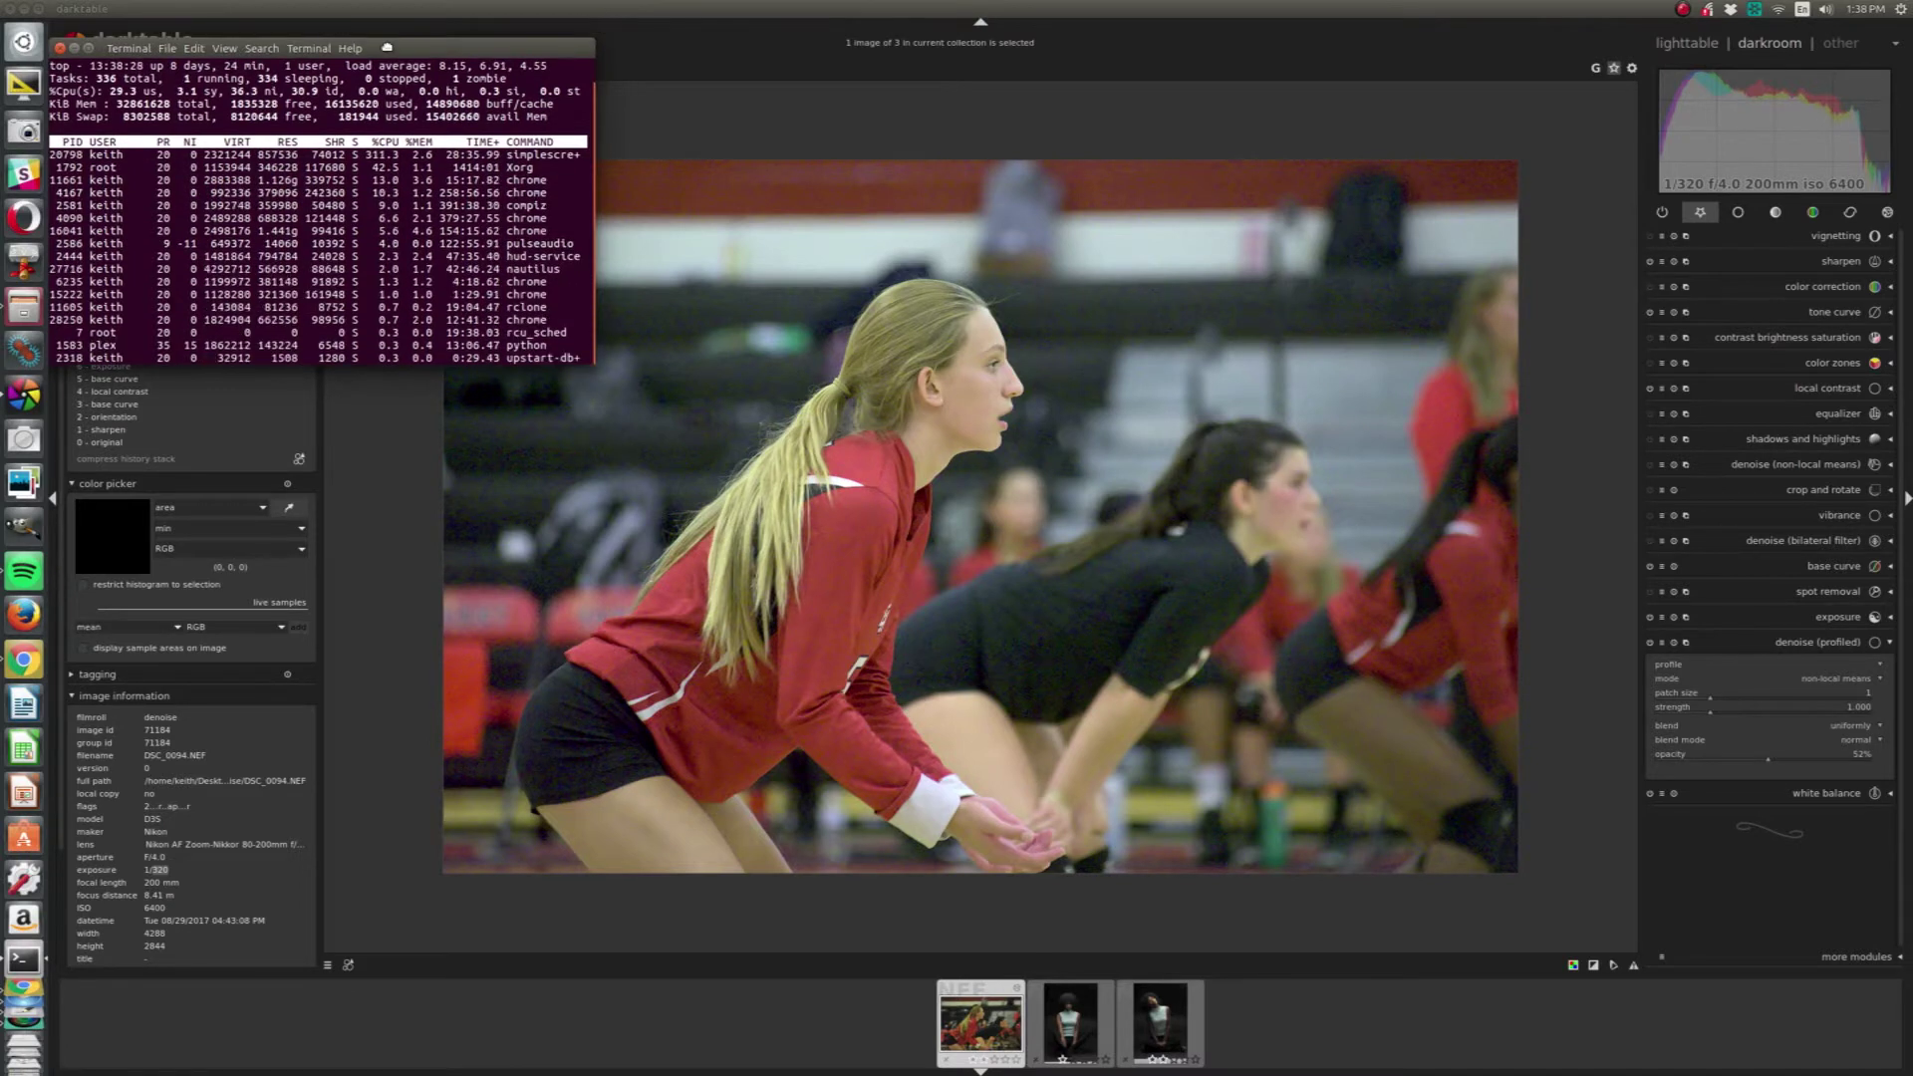
drag(398, 29, 997, 690)
drag(1232, 731, 1912, 857)
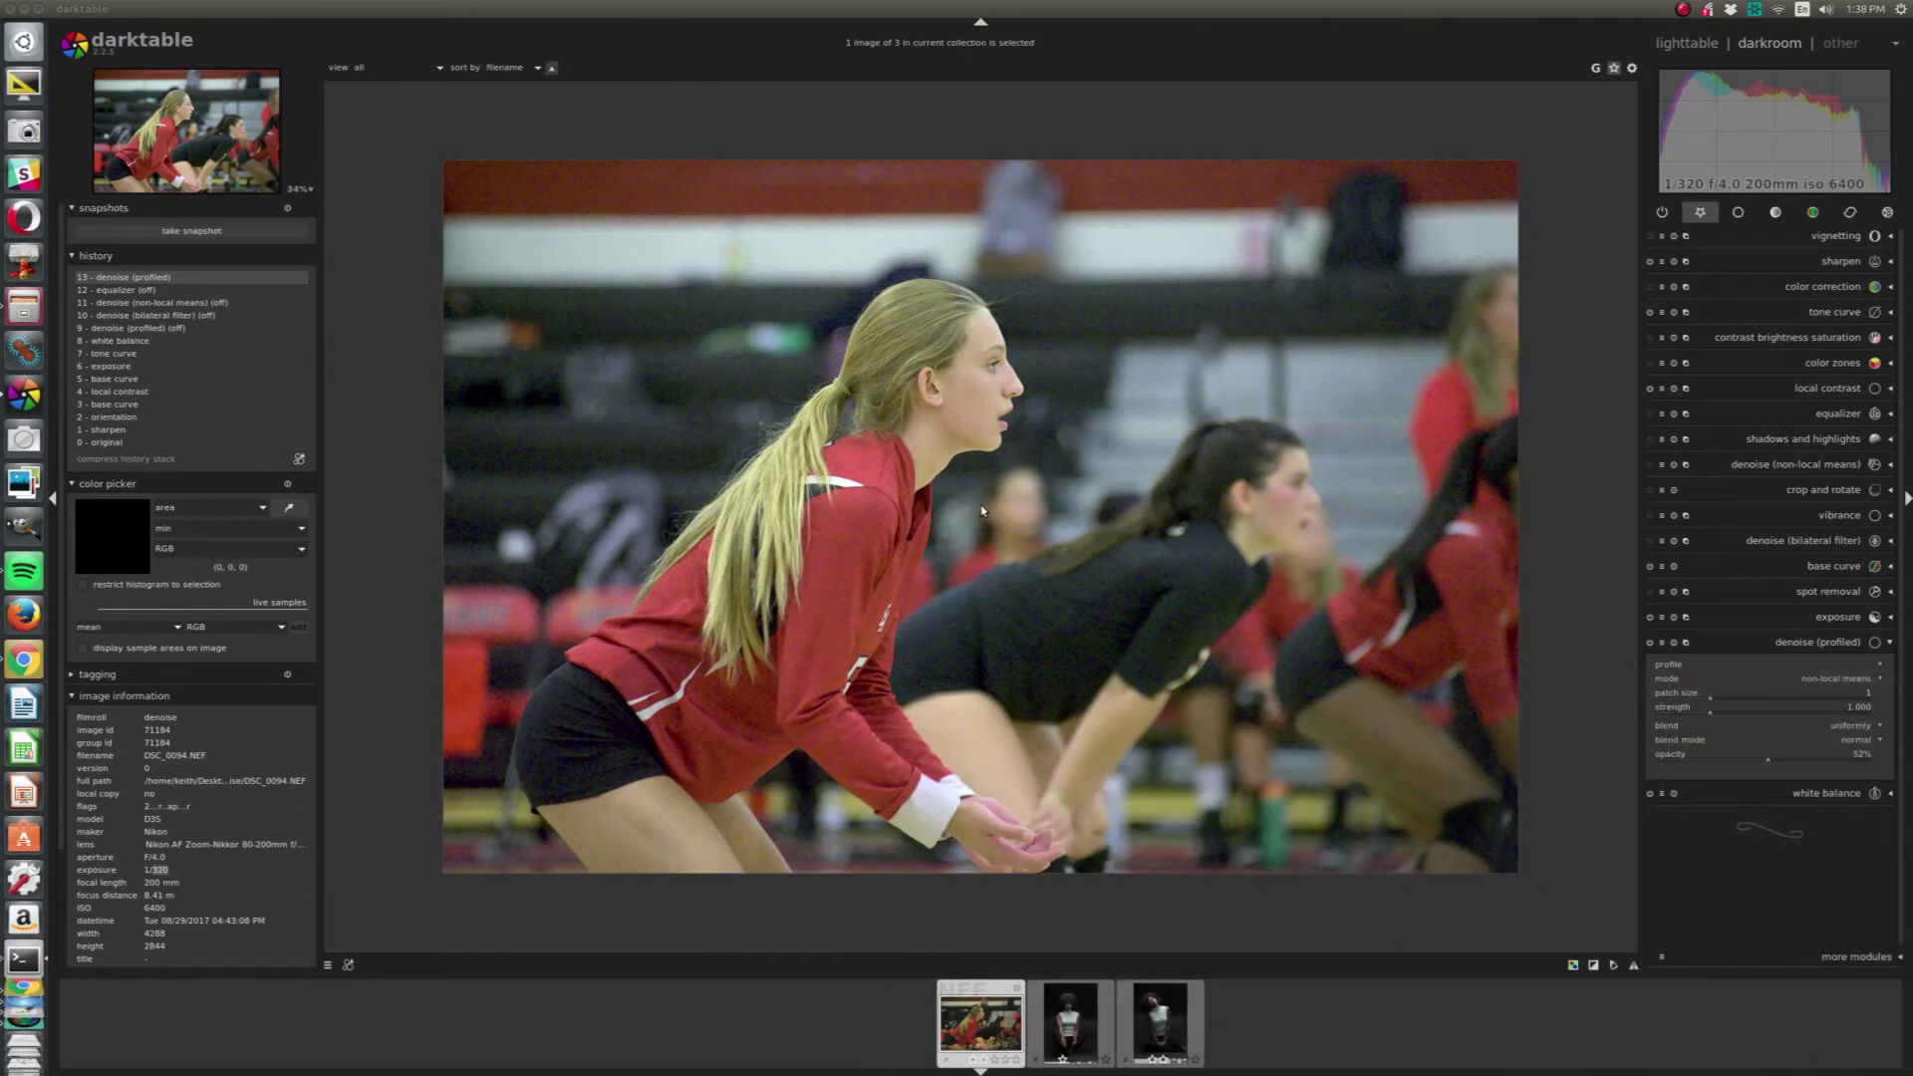
Export the volleyball photo to disk as a JPEG with maximum size 2500 x 2500, and inspect the exported file in a maximized viewer.
click(1696, 43)
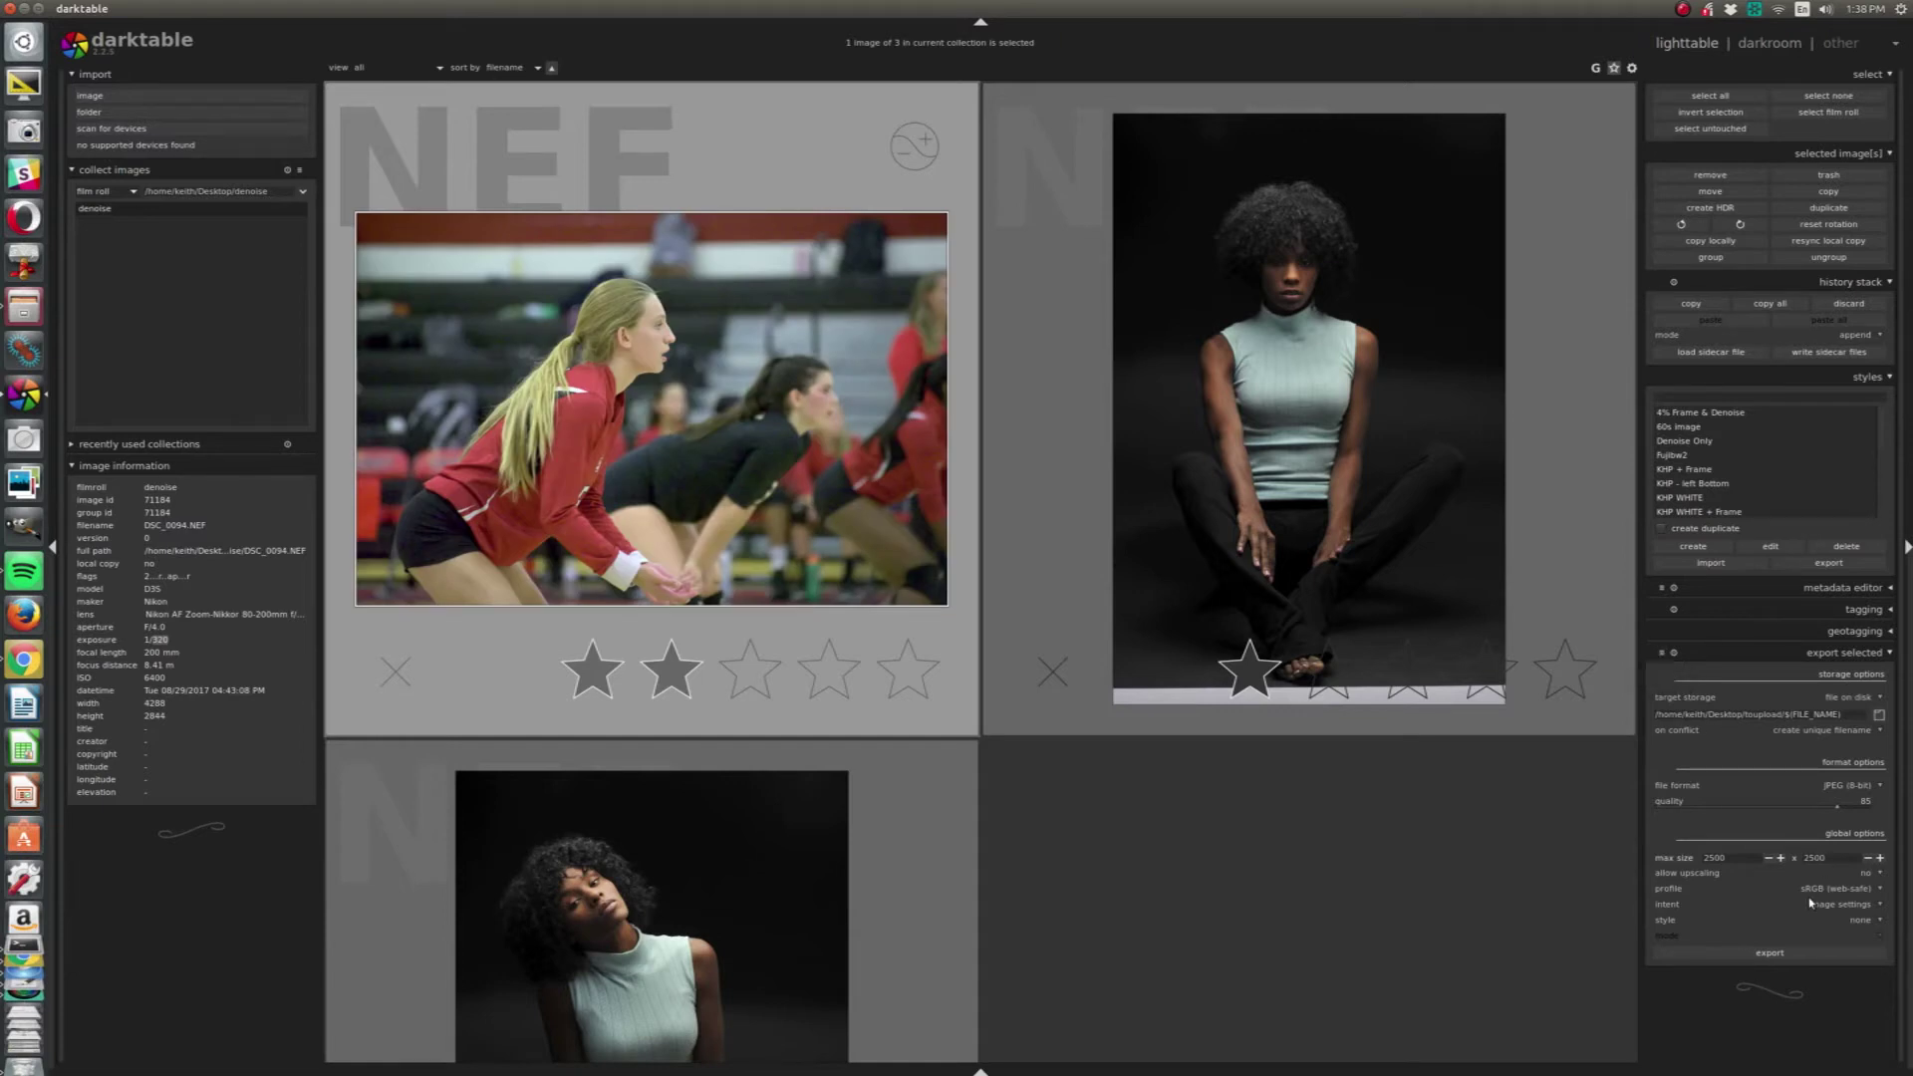
click(1780, 950)
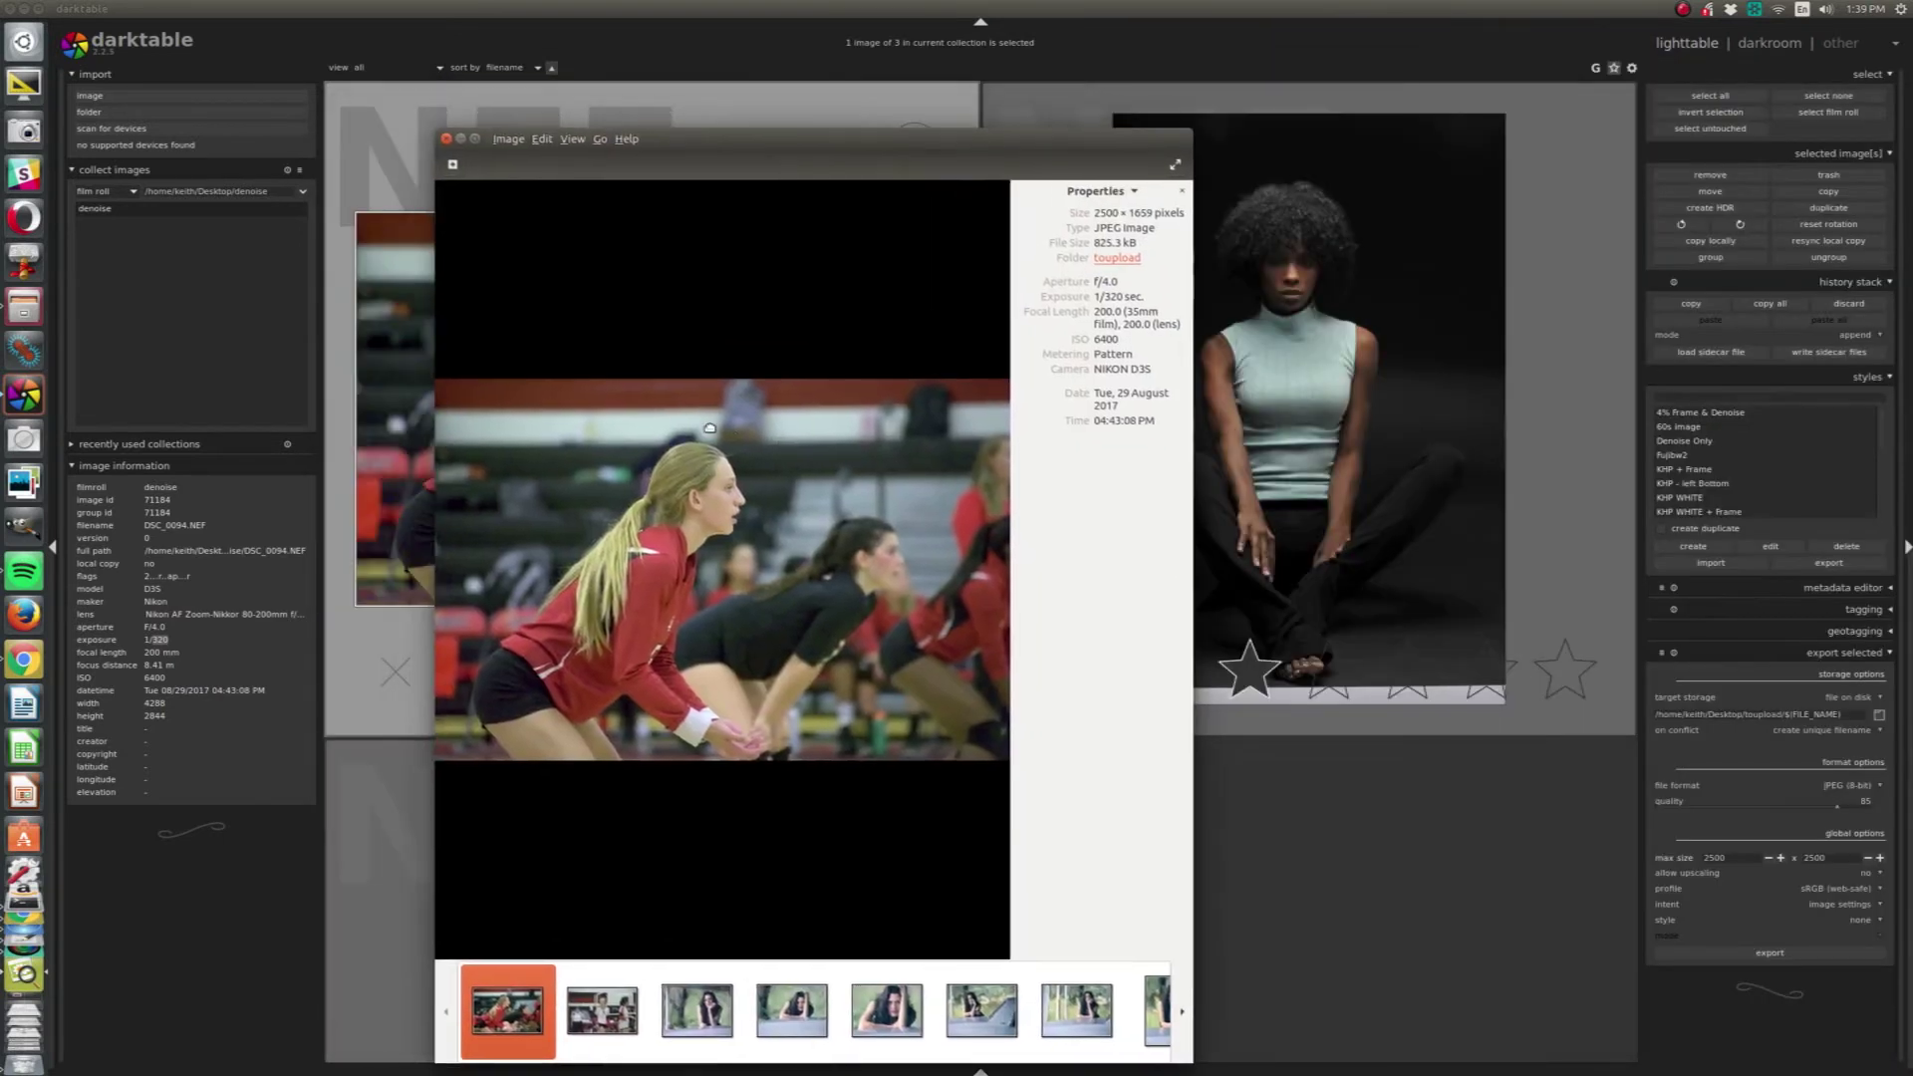
double_click(956, 137)
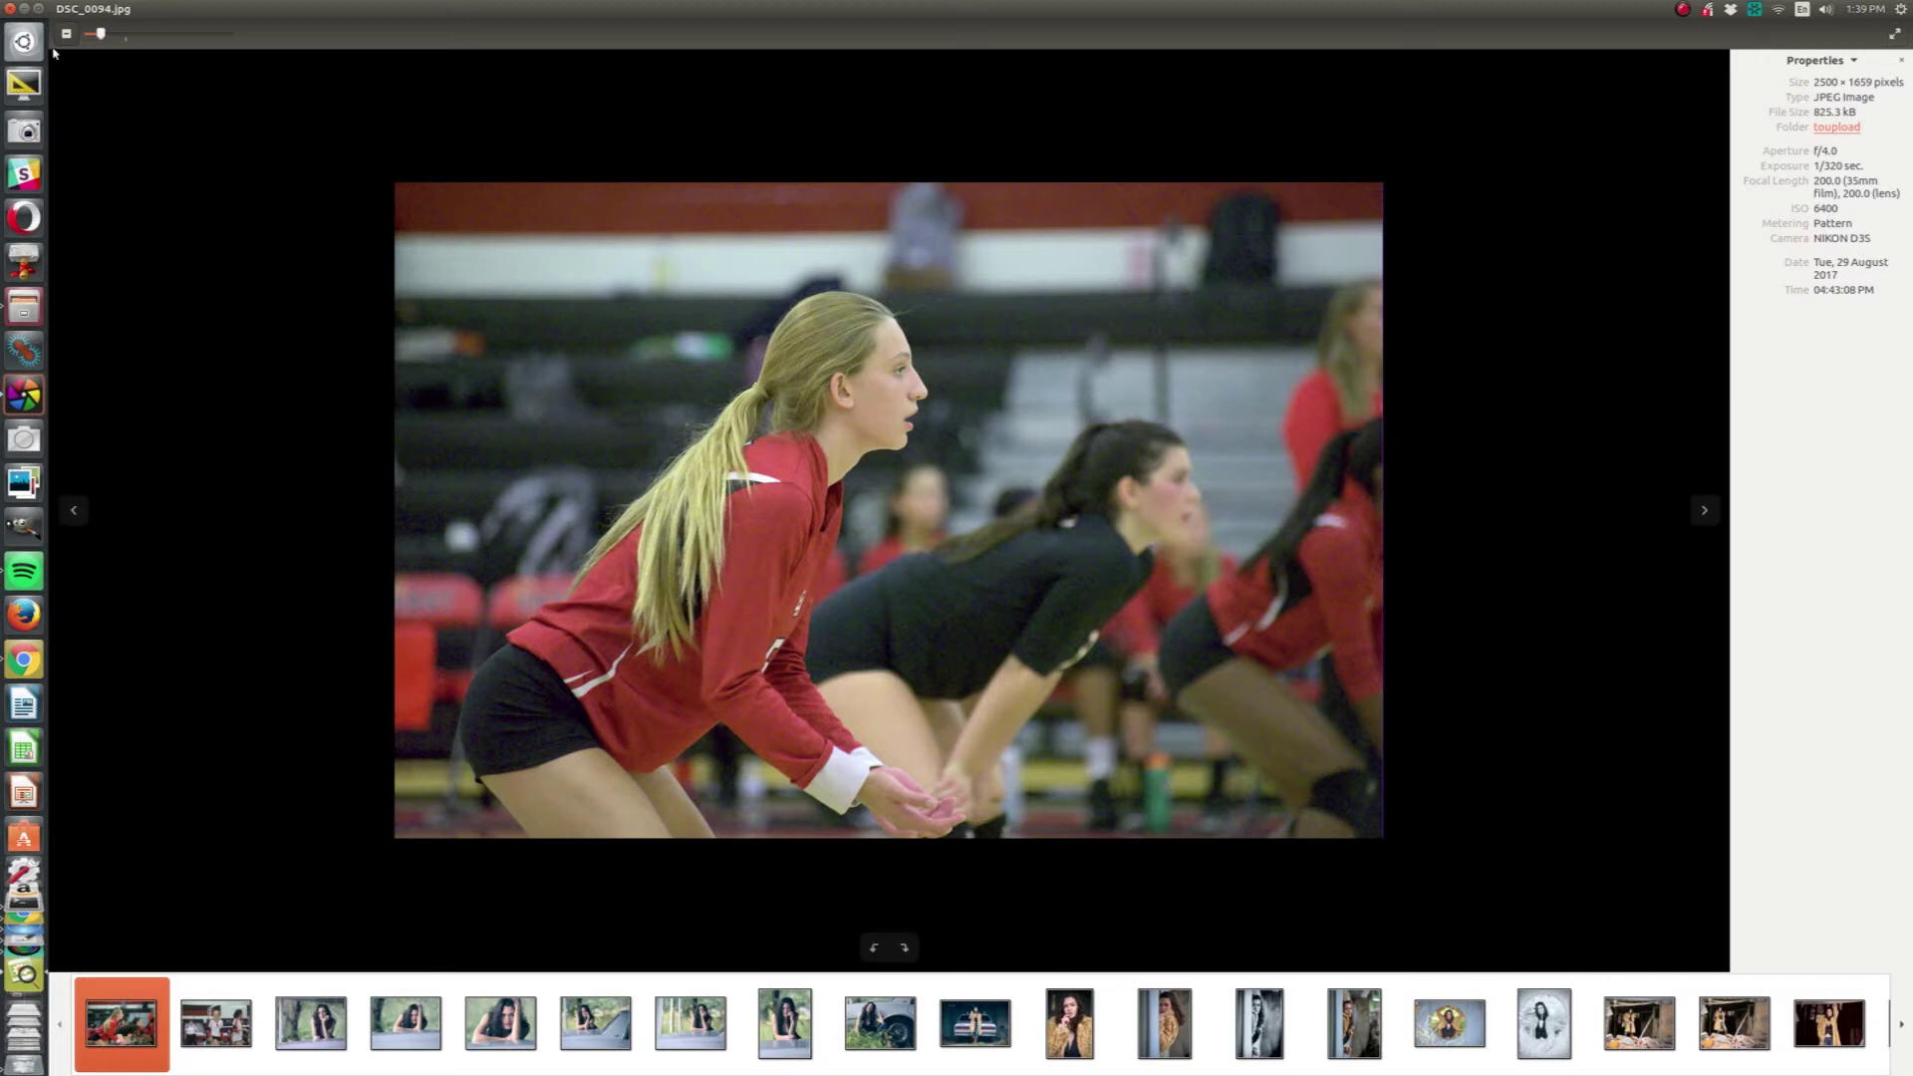
click(10, 9)
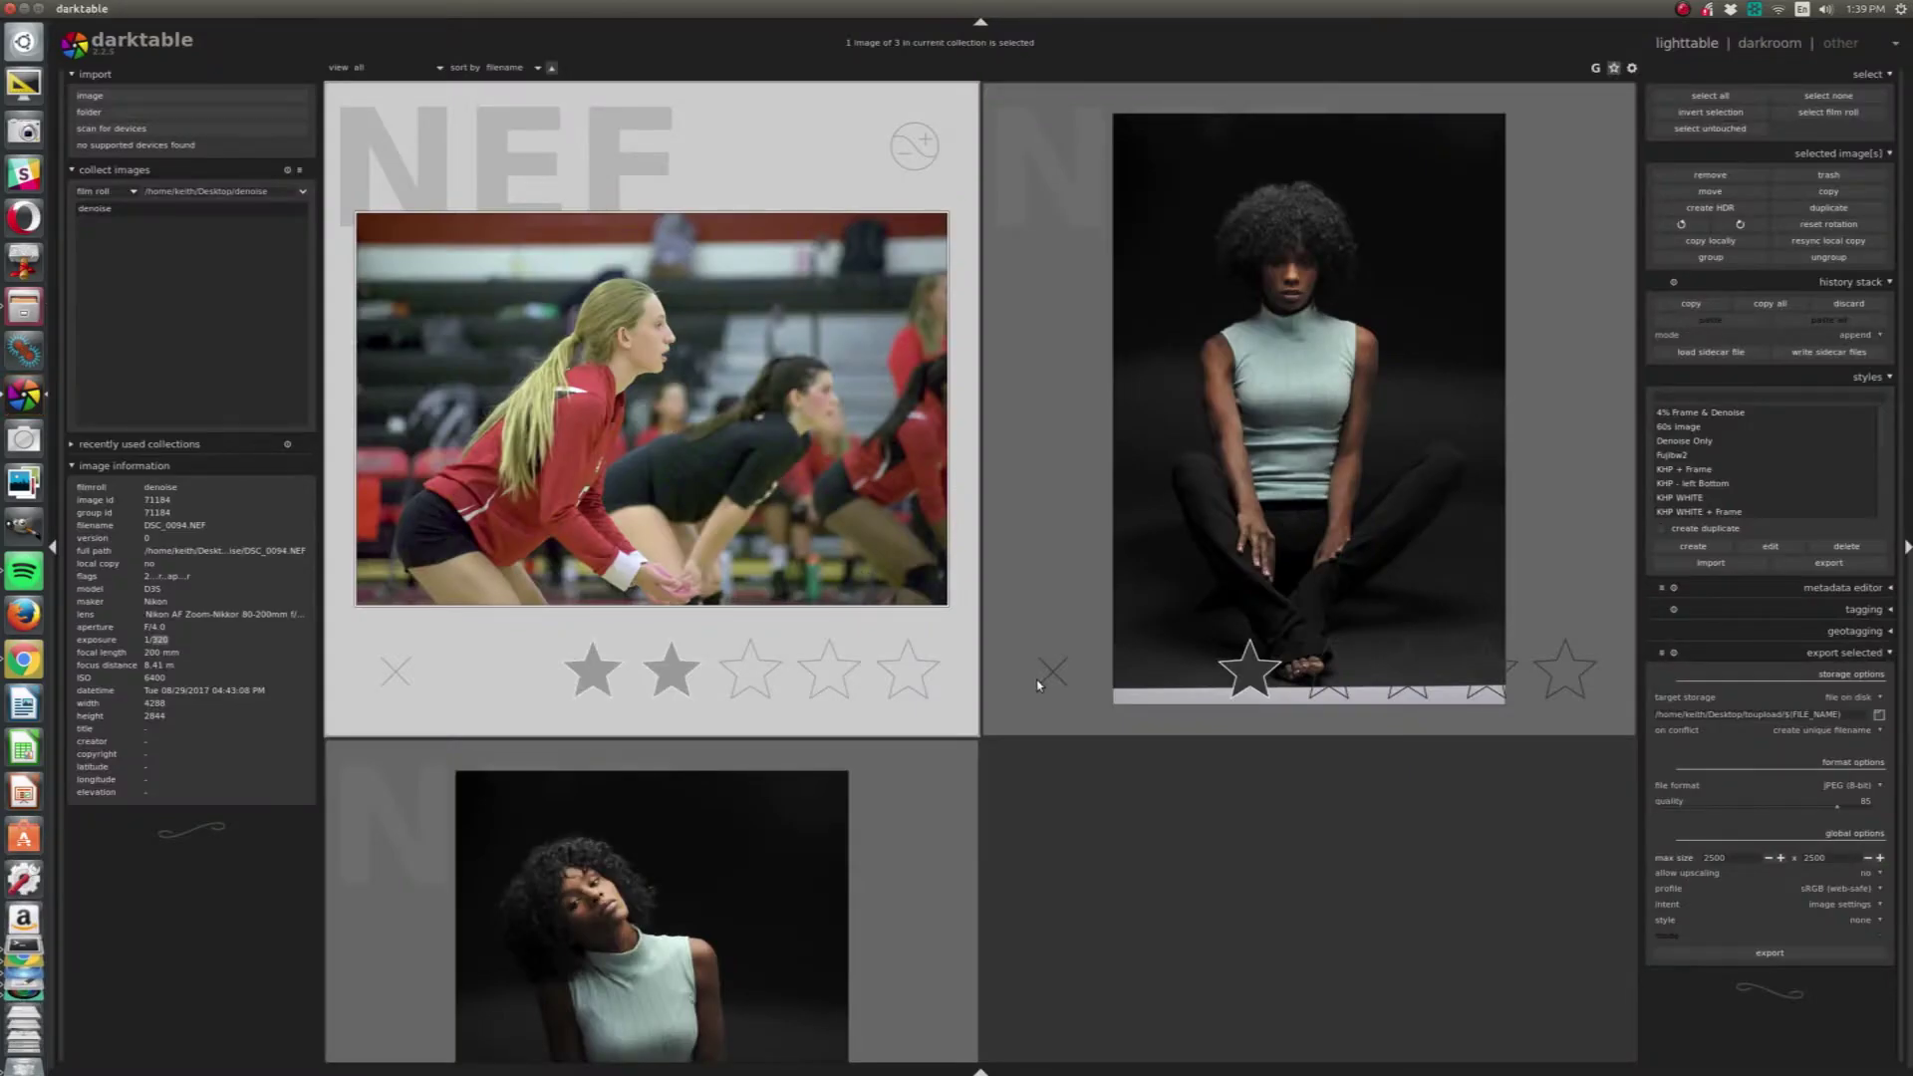
Reopen the photo in the darkroom and compare its white balance history state with the latest denoise (profiled) state.
key(d)
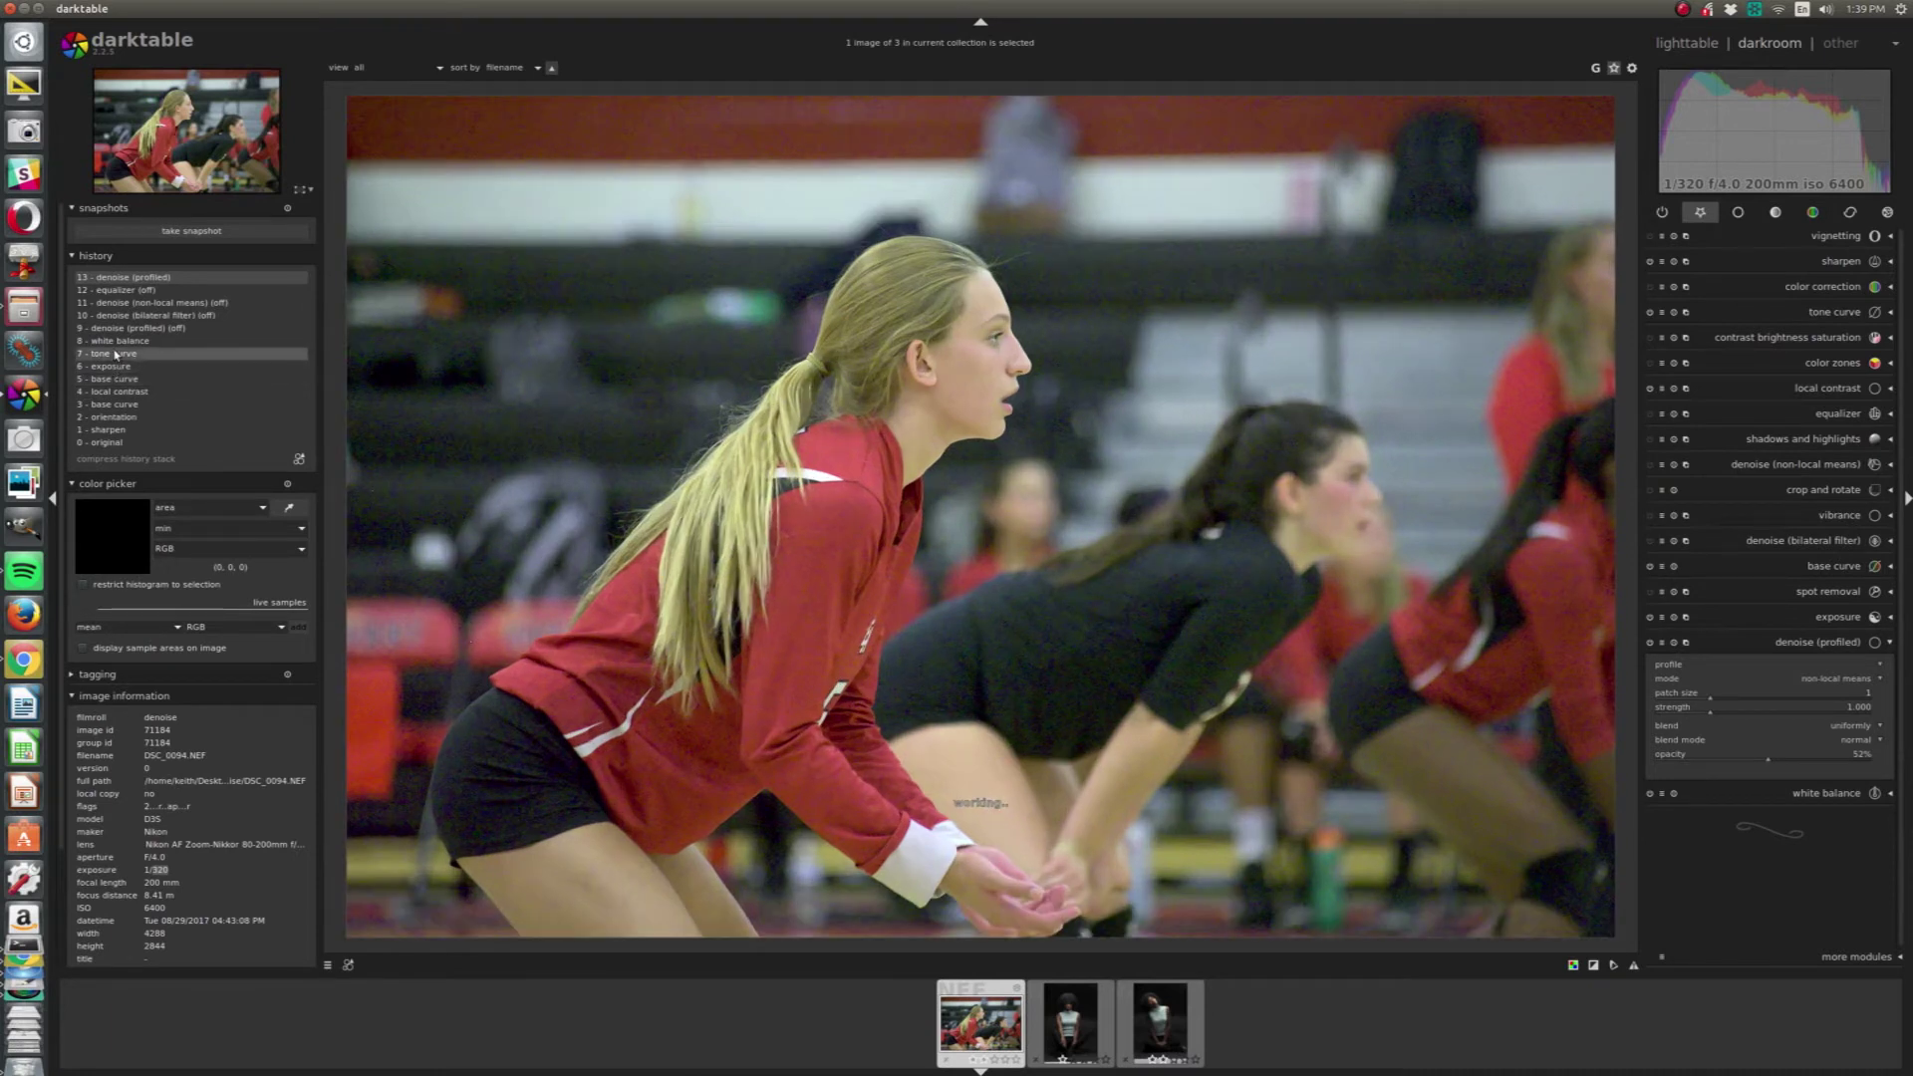
click(113, 342)
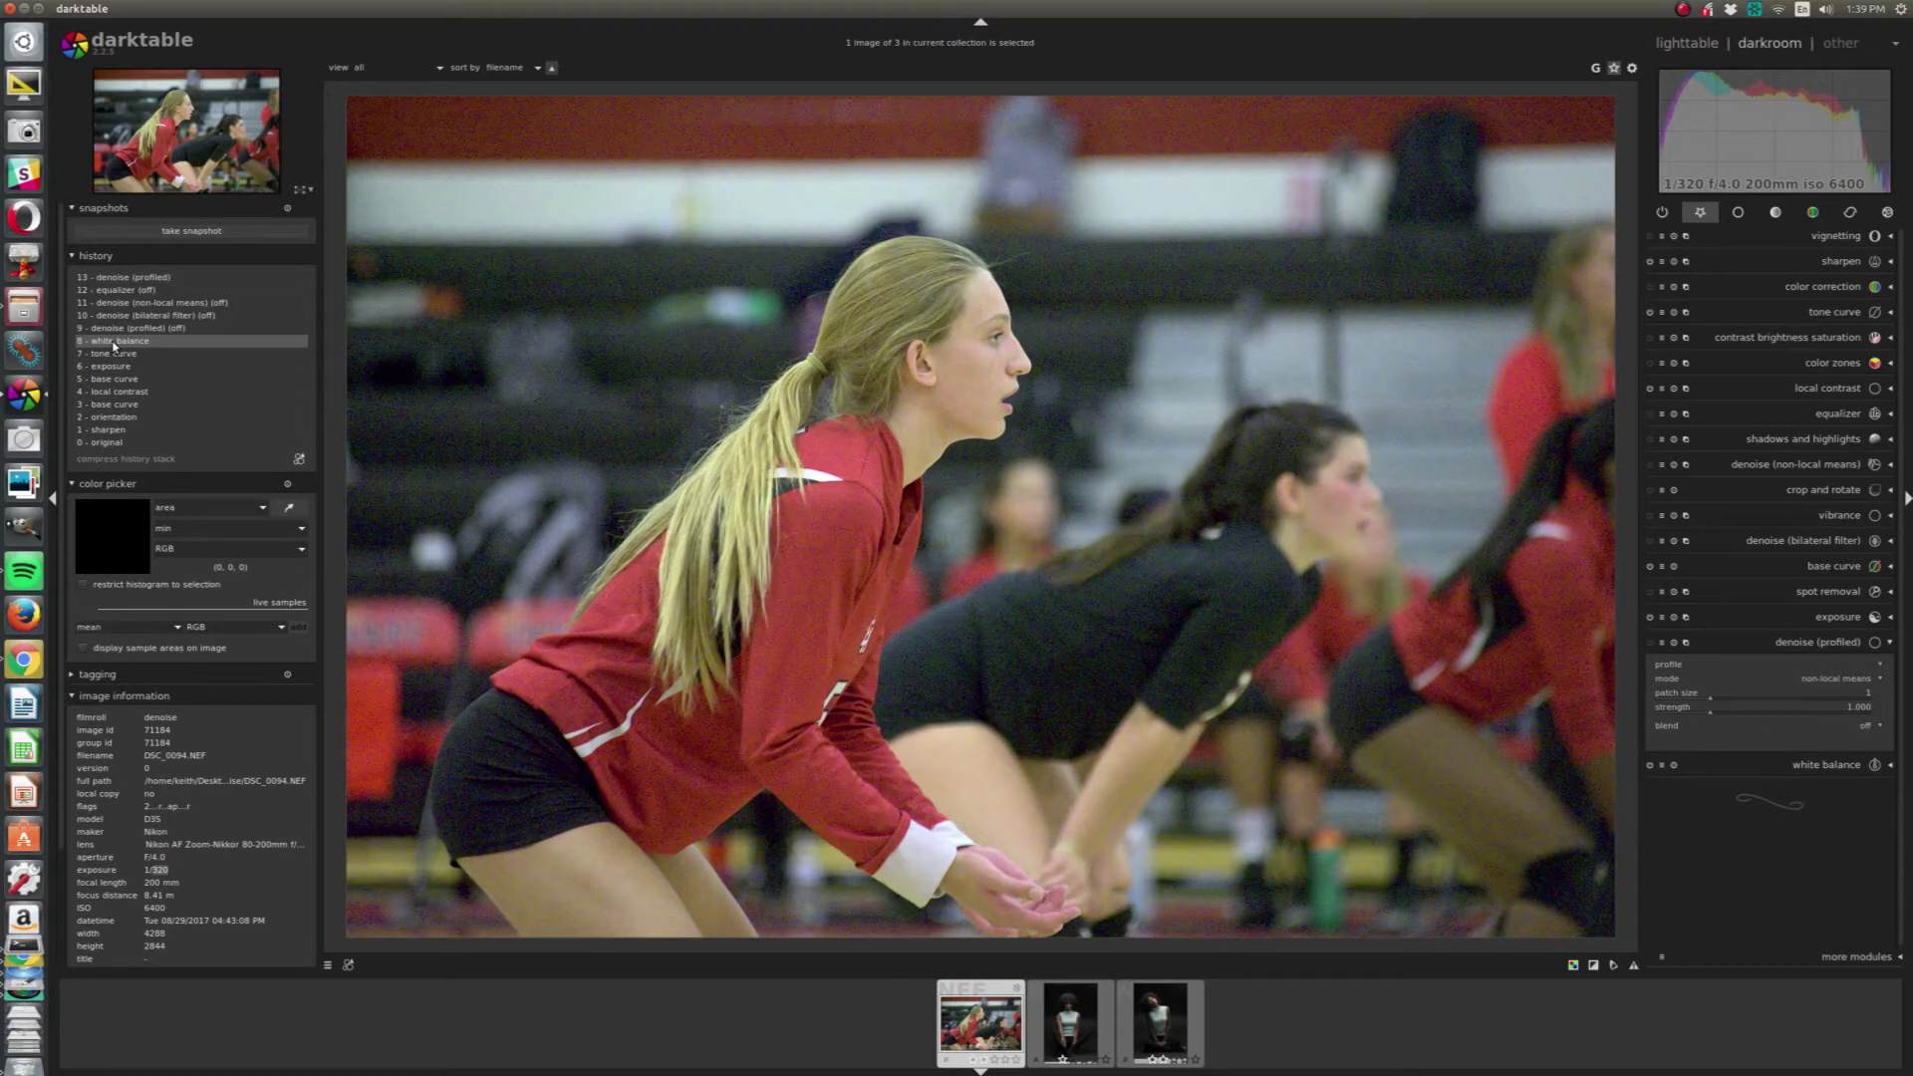
click(118, 277)
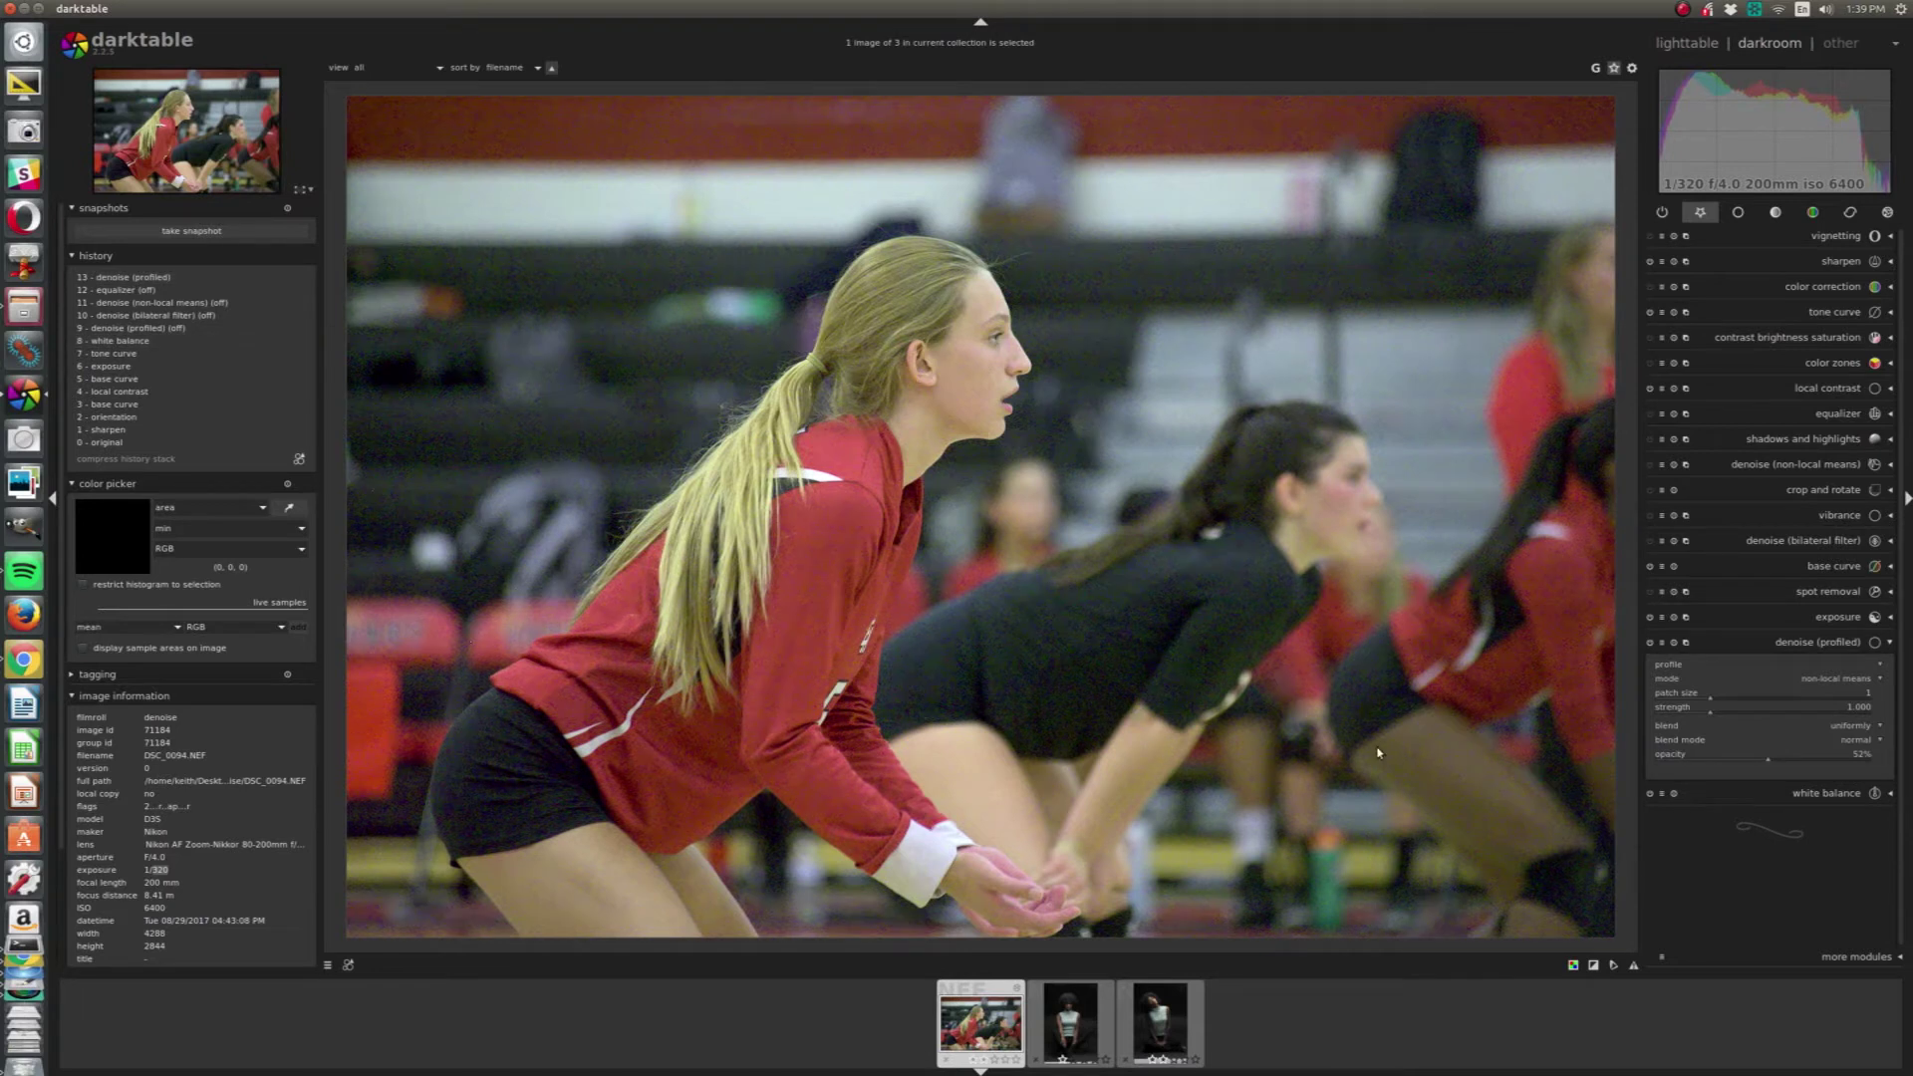
Compare a close-up of the dark-haired player with denoise (profiled) off and on.
click(1650, 643)
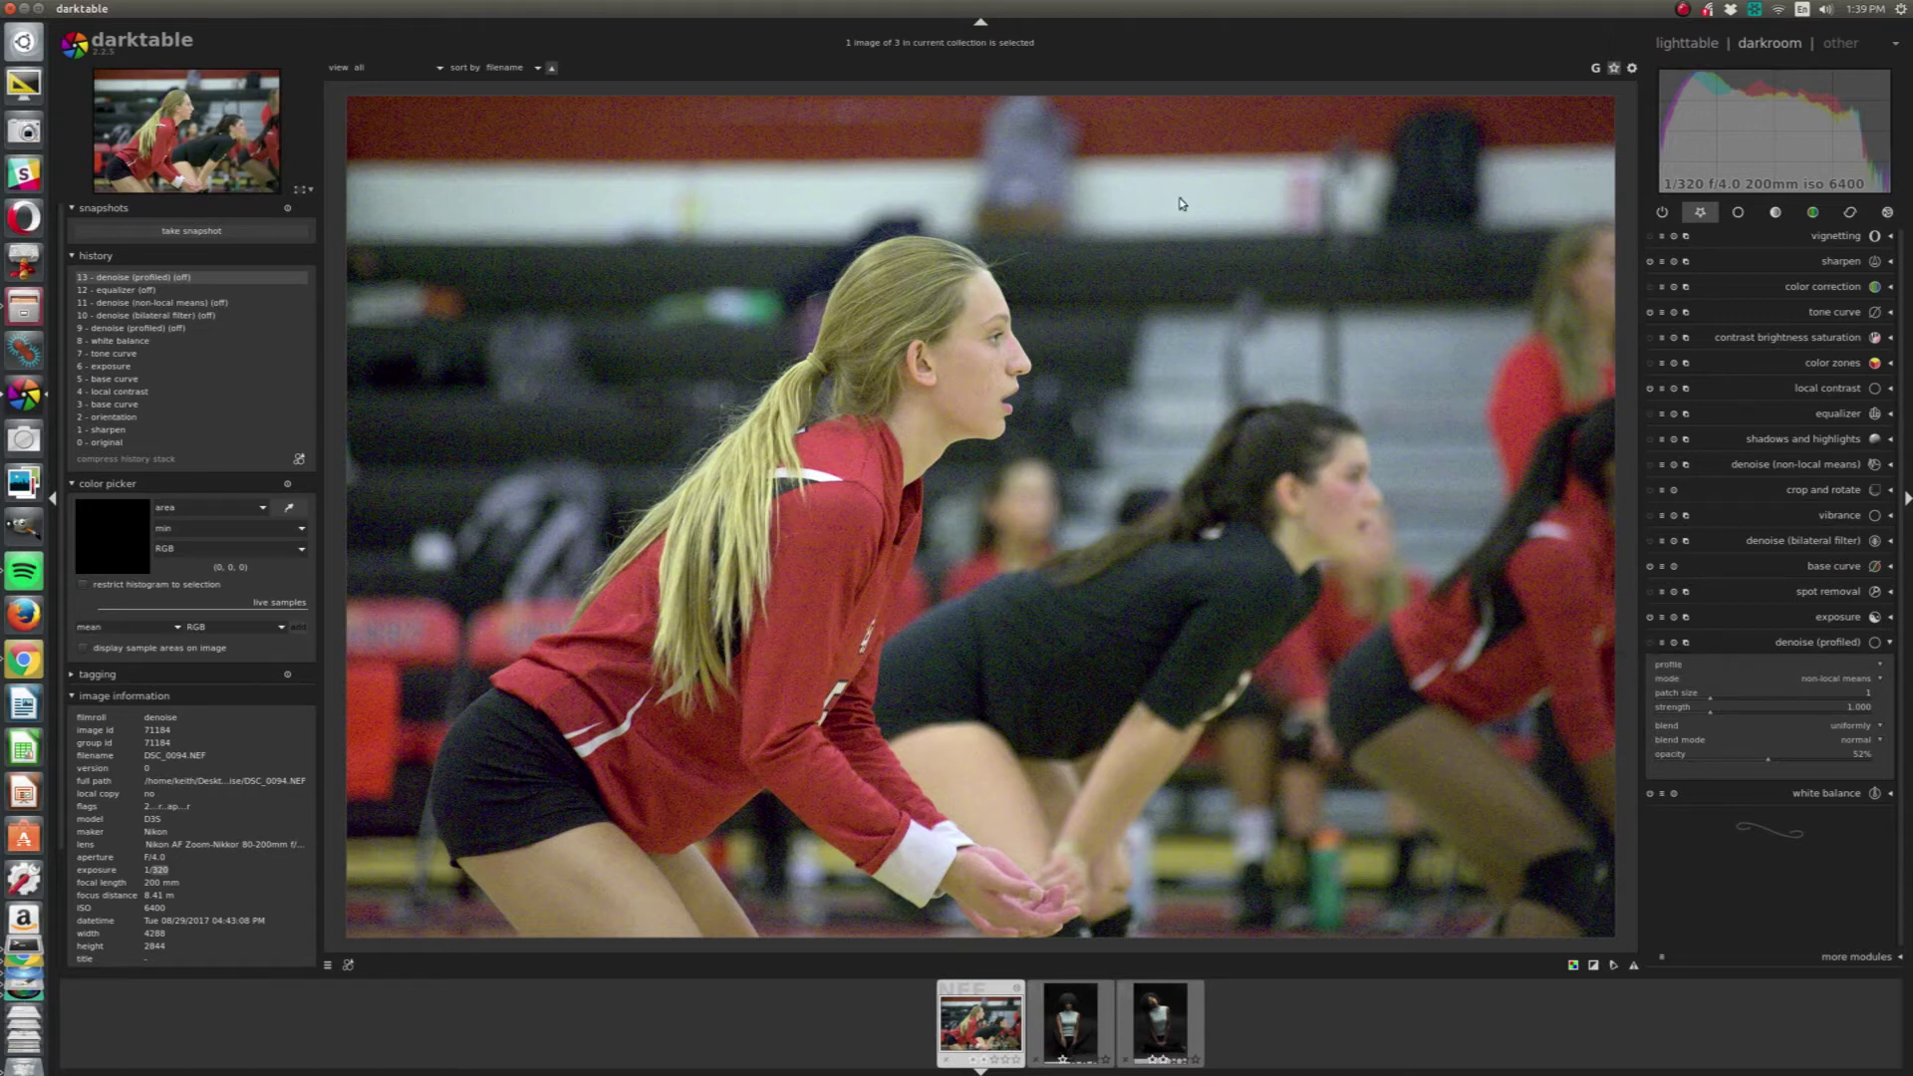
scroll(1351, 505, up, 4)
scroll(1377, 507, up, 2)
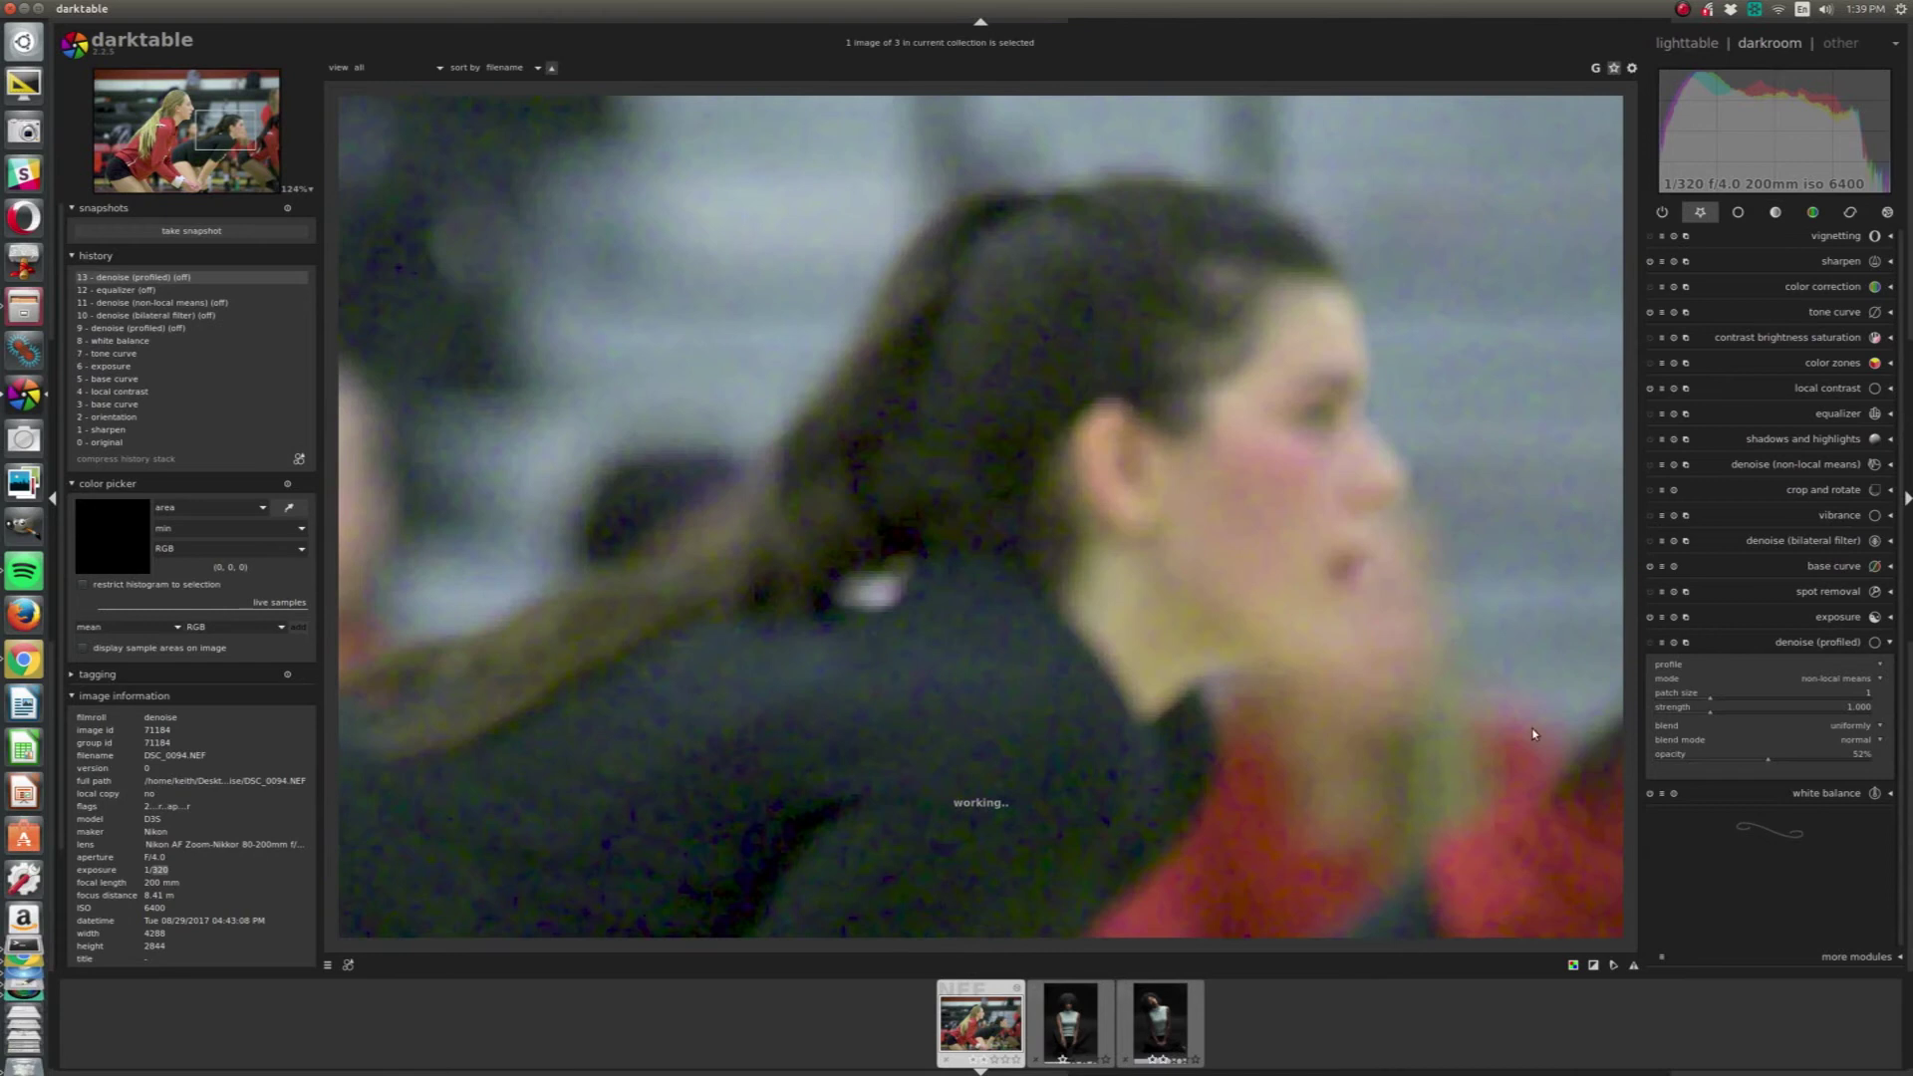
click(1650, 643)
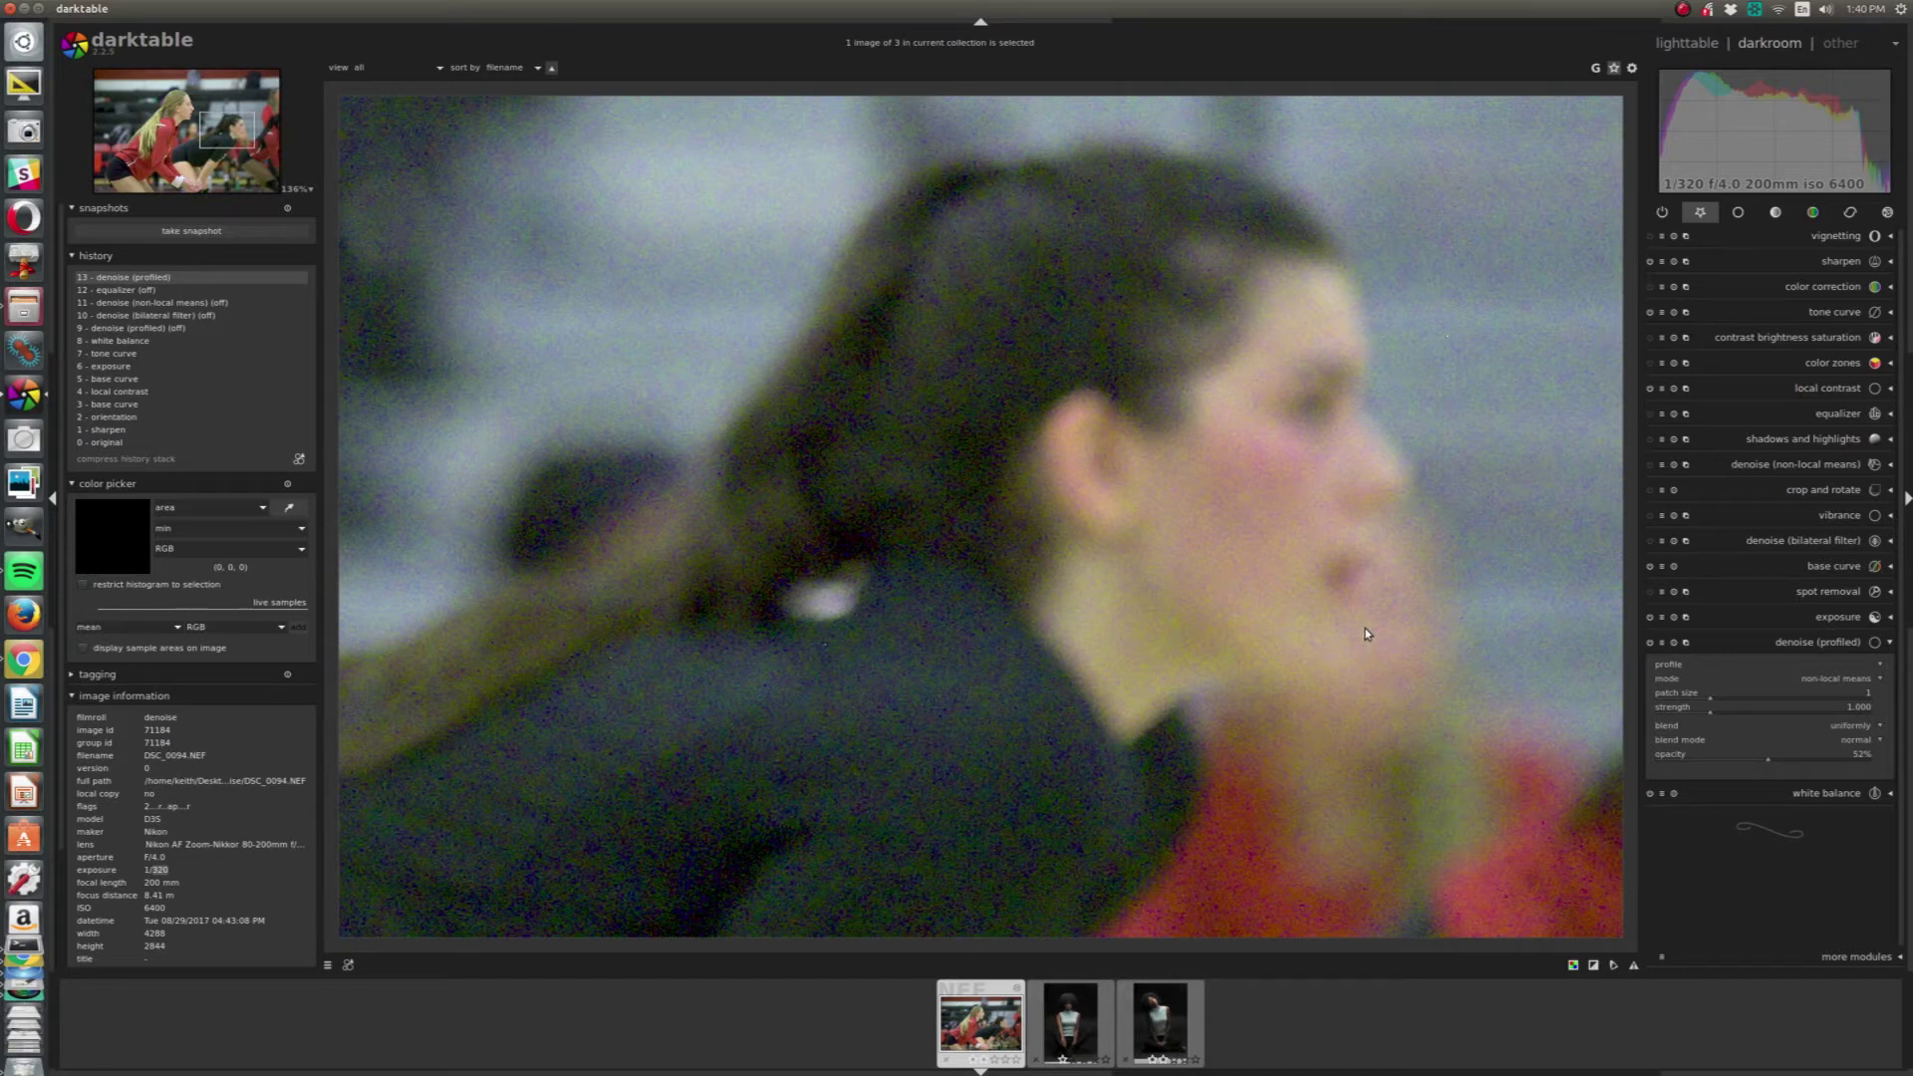
Raise the denoise (profiled) blend opacity to 64% and return to the lighttable.
click(1794, 759)
scroll(1278, 798, down, 5)
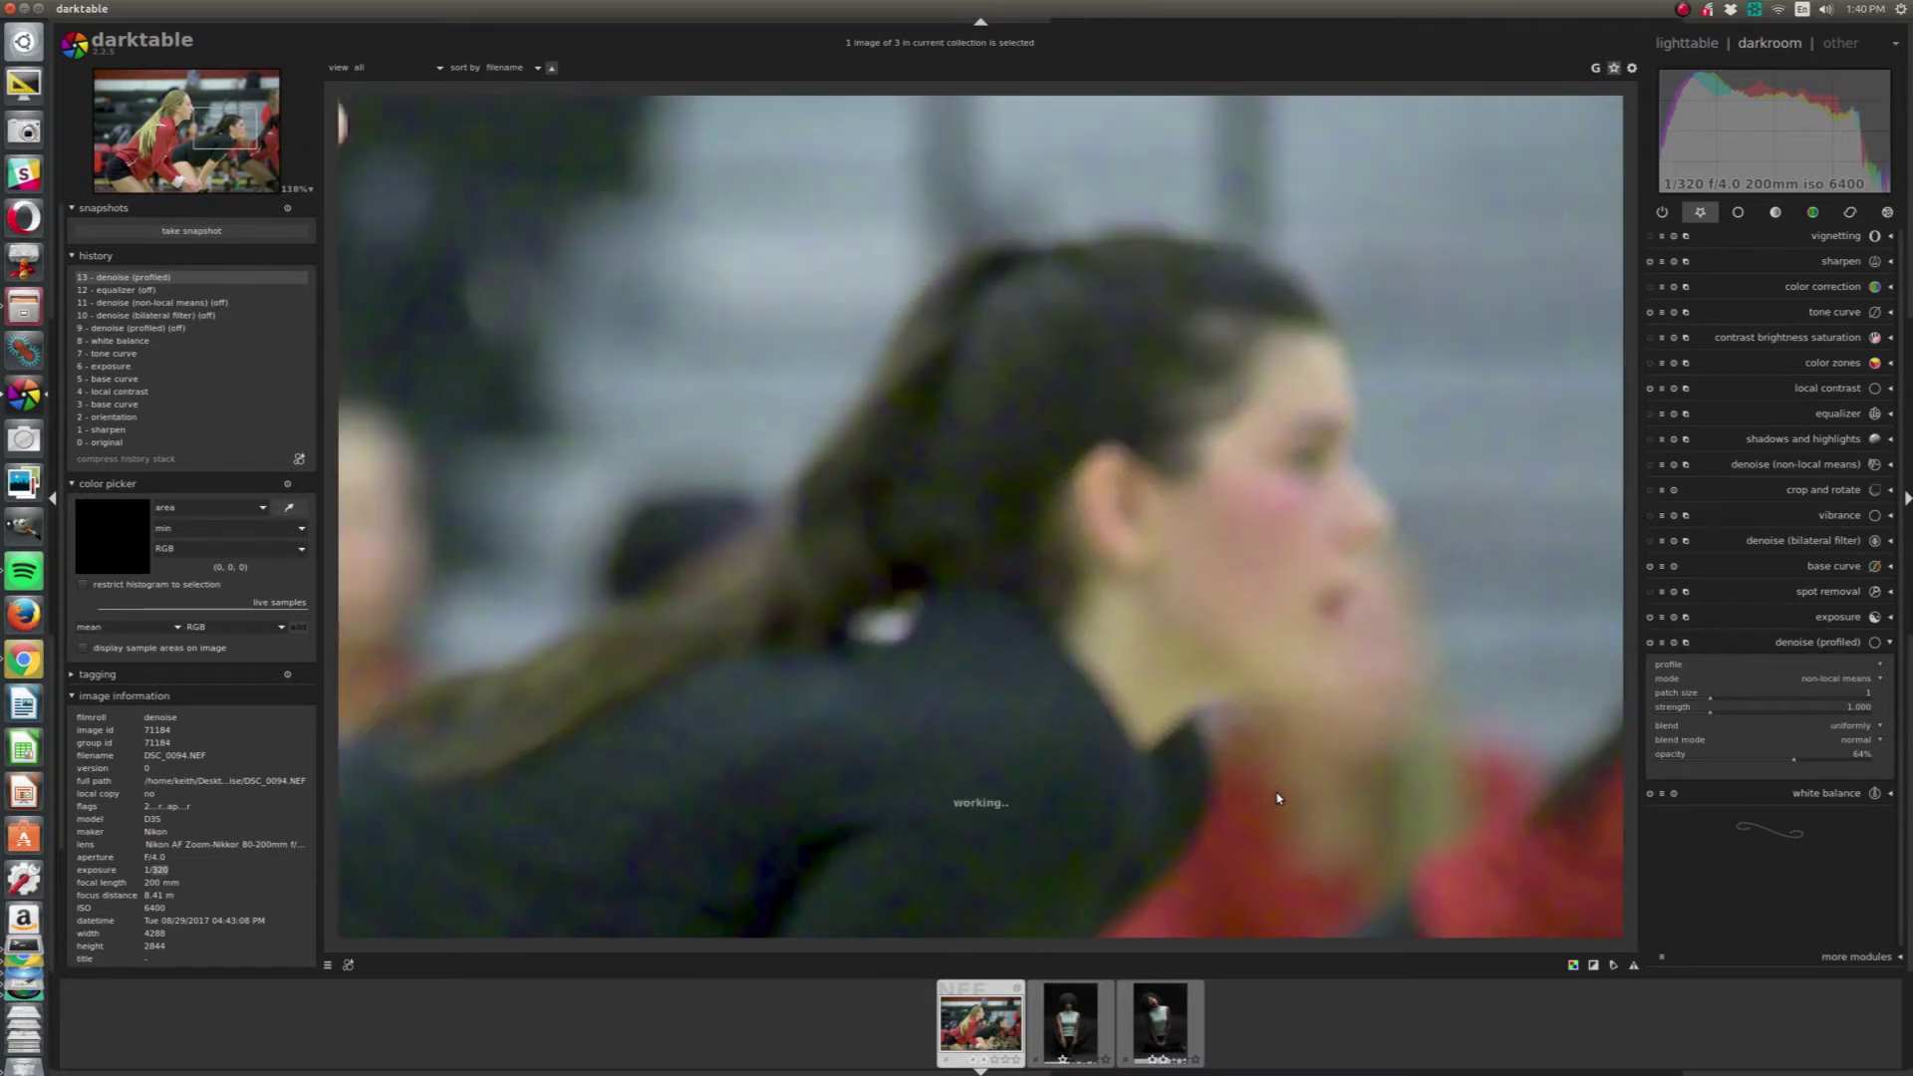
scroll(1278, 798, down, 3)
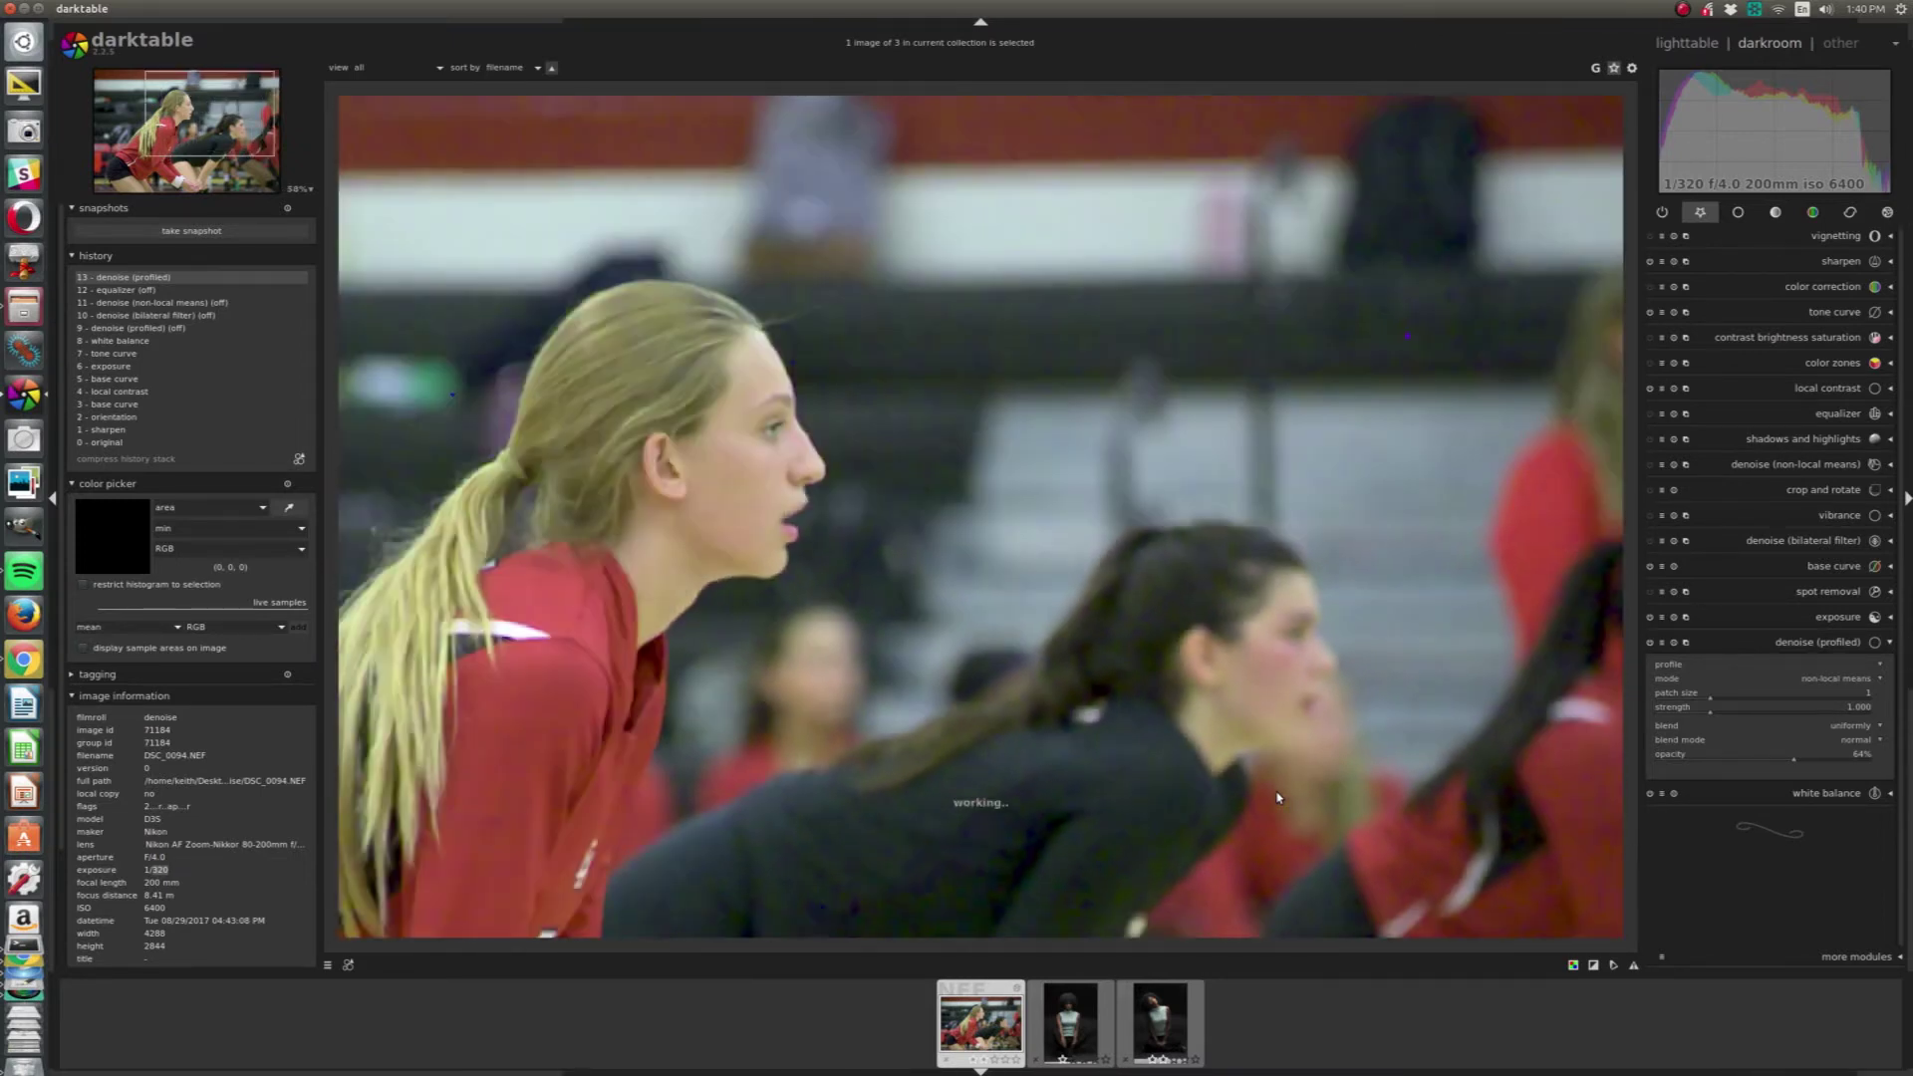
scroll(1279, 798, down, 1)
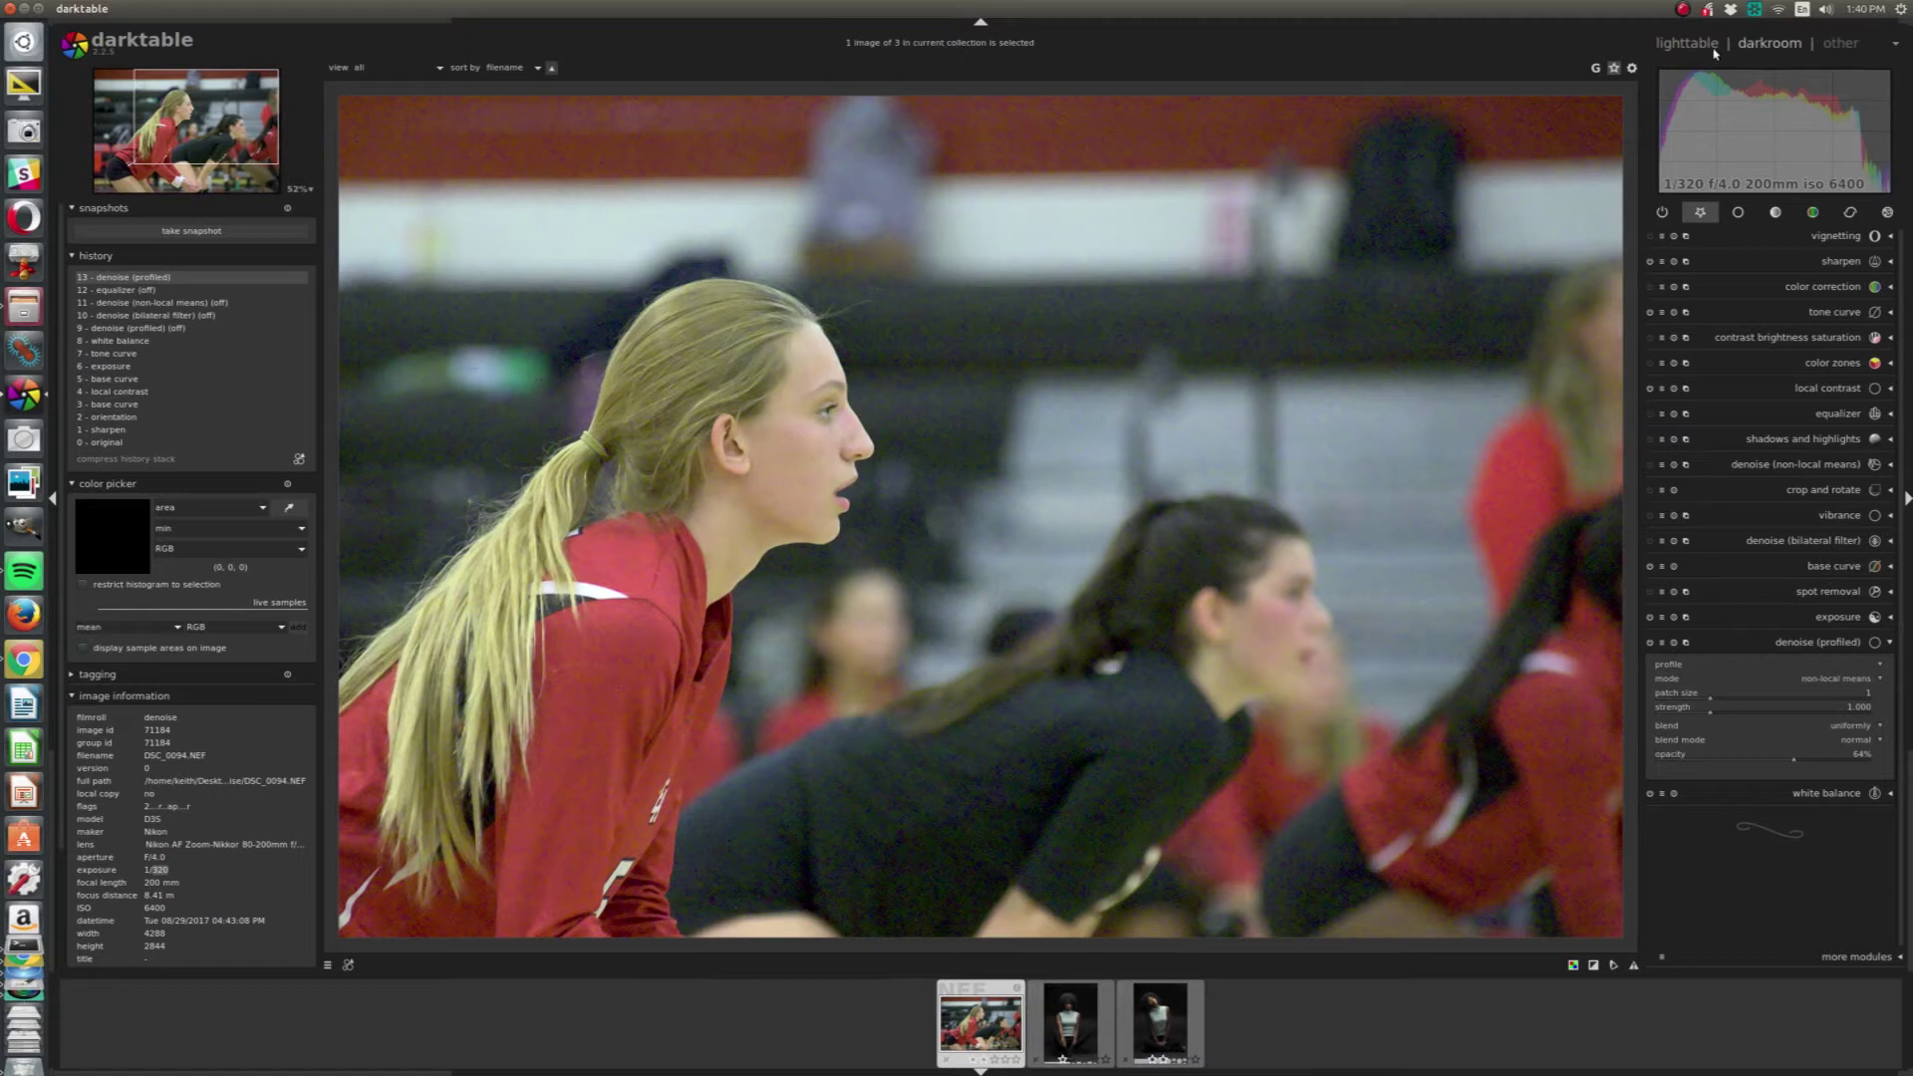
key(l)
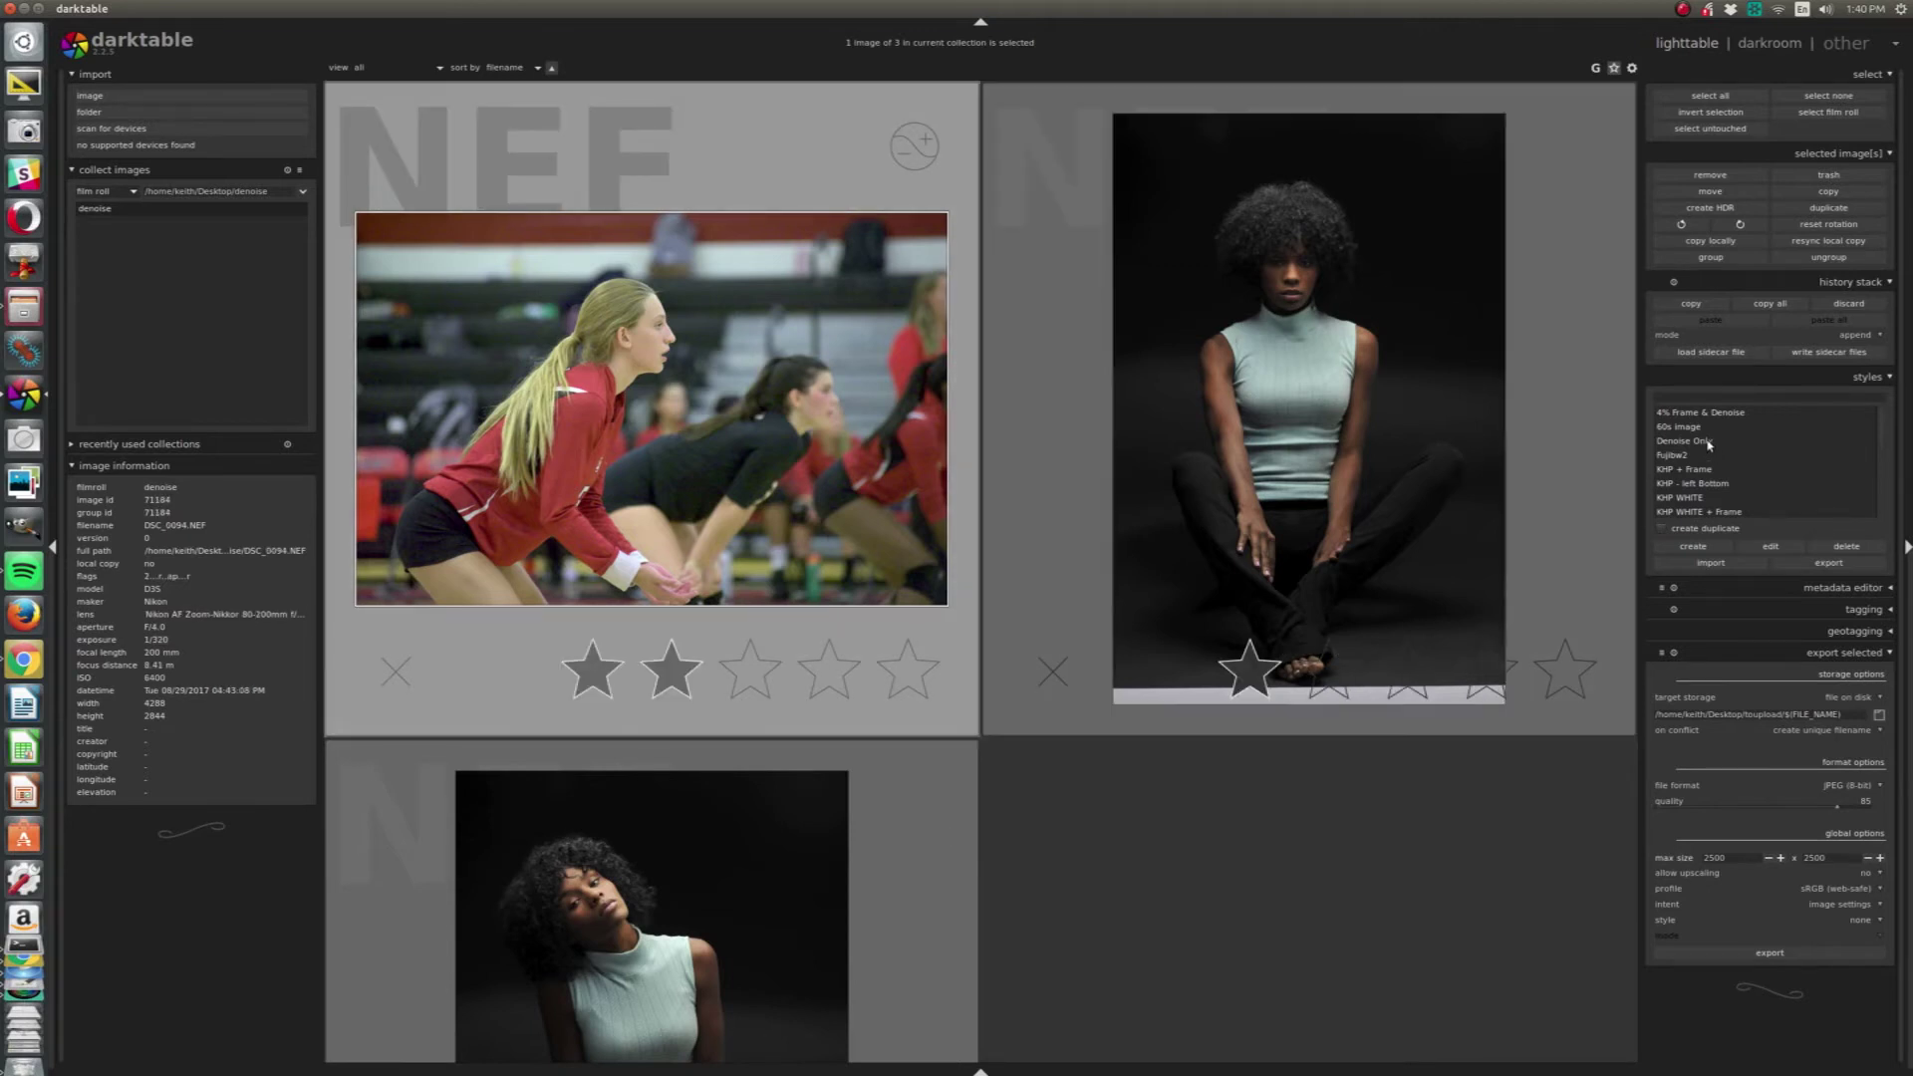
View the volleyball photo with its denoise (profiled) settings in the darkroom, and return to the lighttable.
mouse_move(1705, 444)
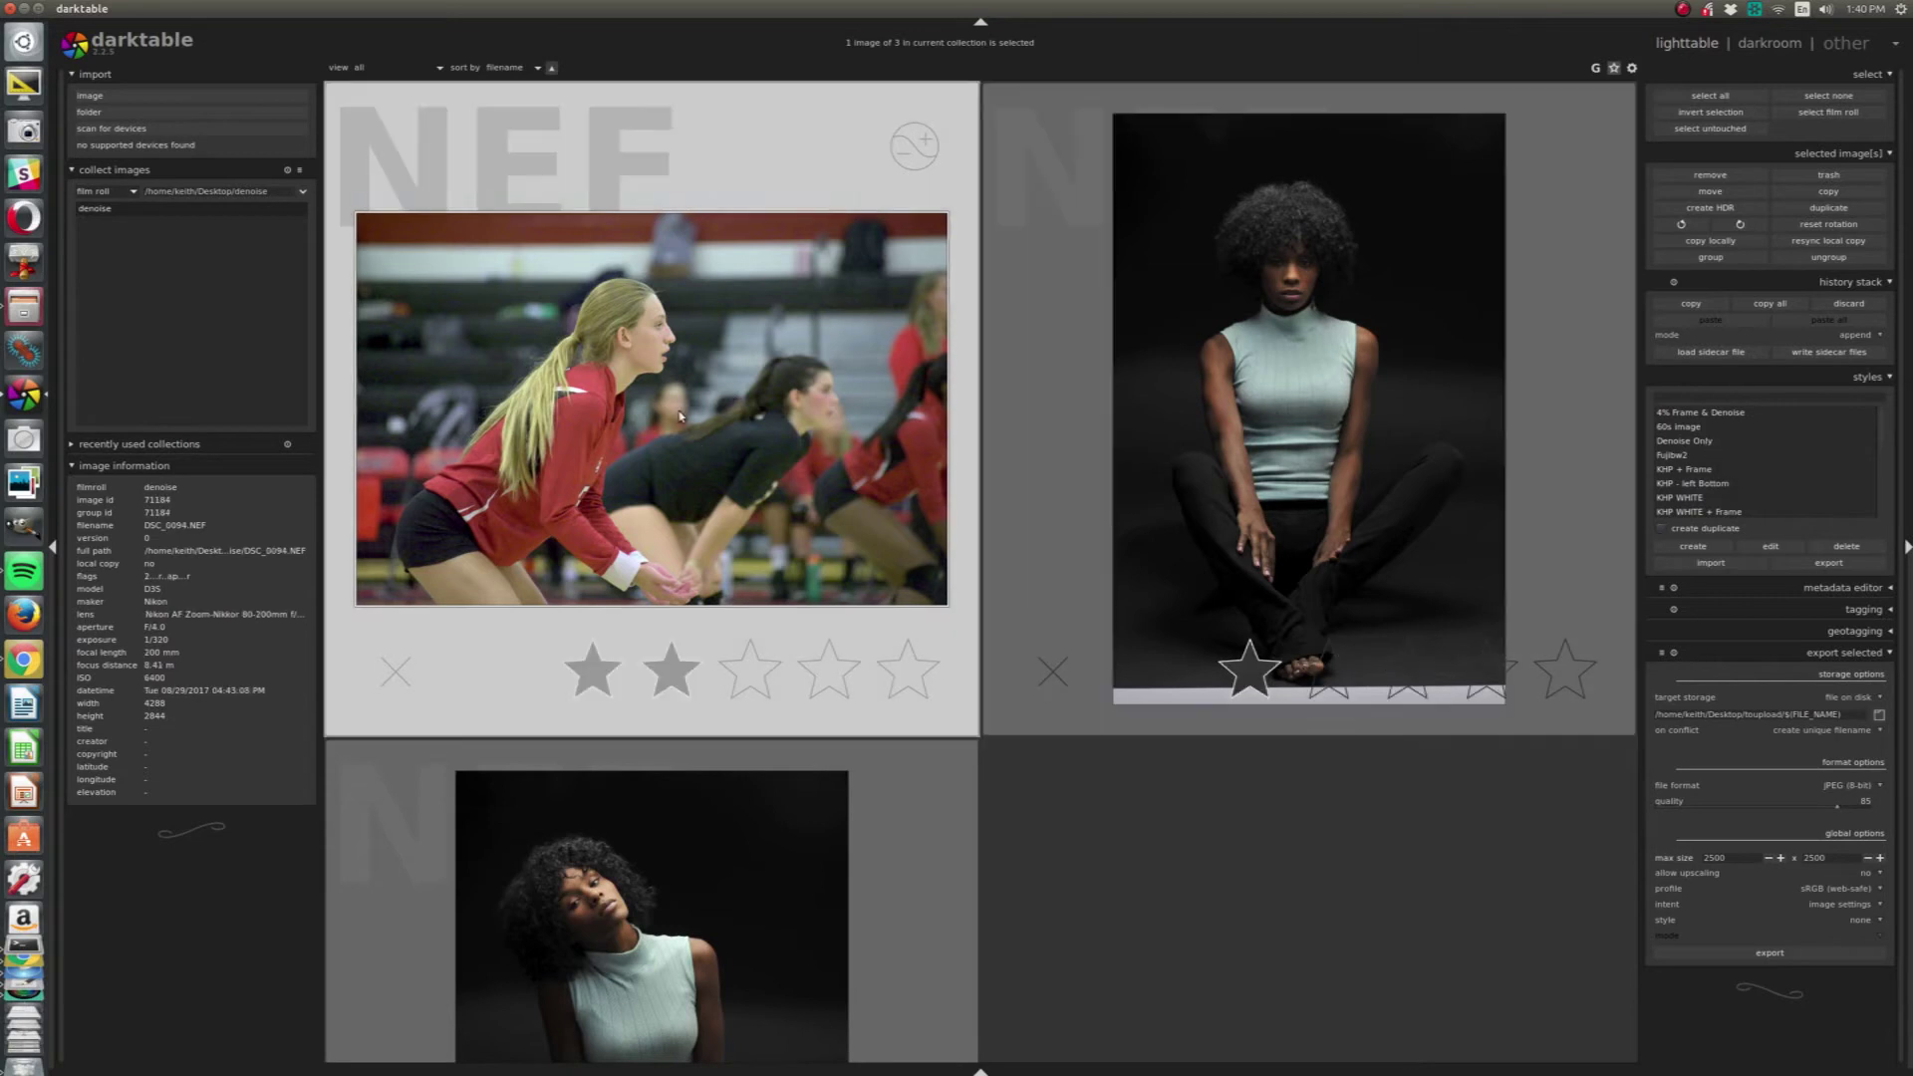
double_click(842, 473)
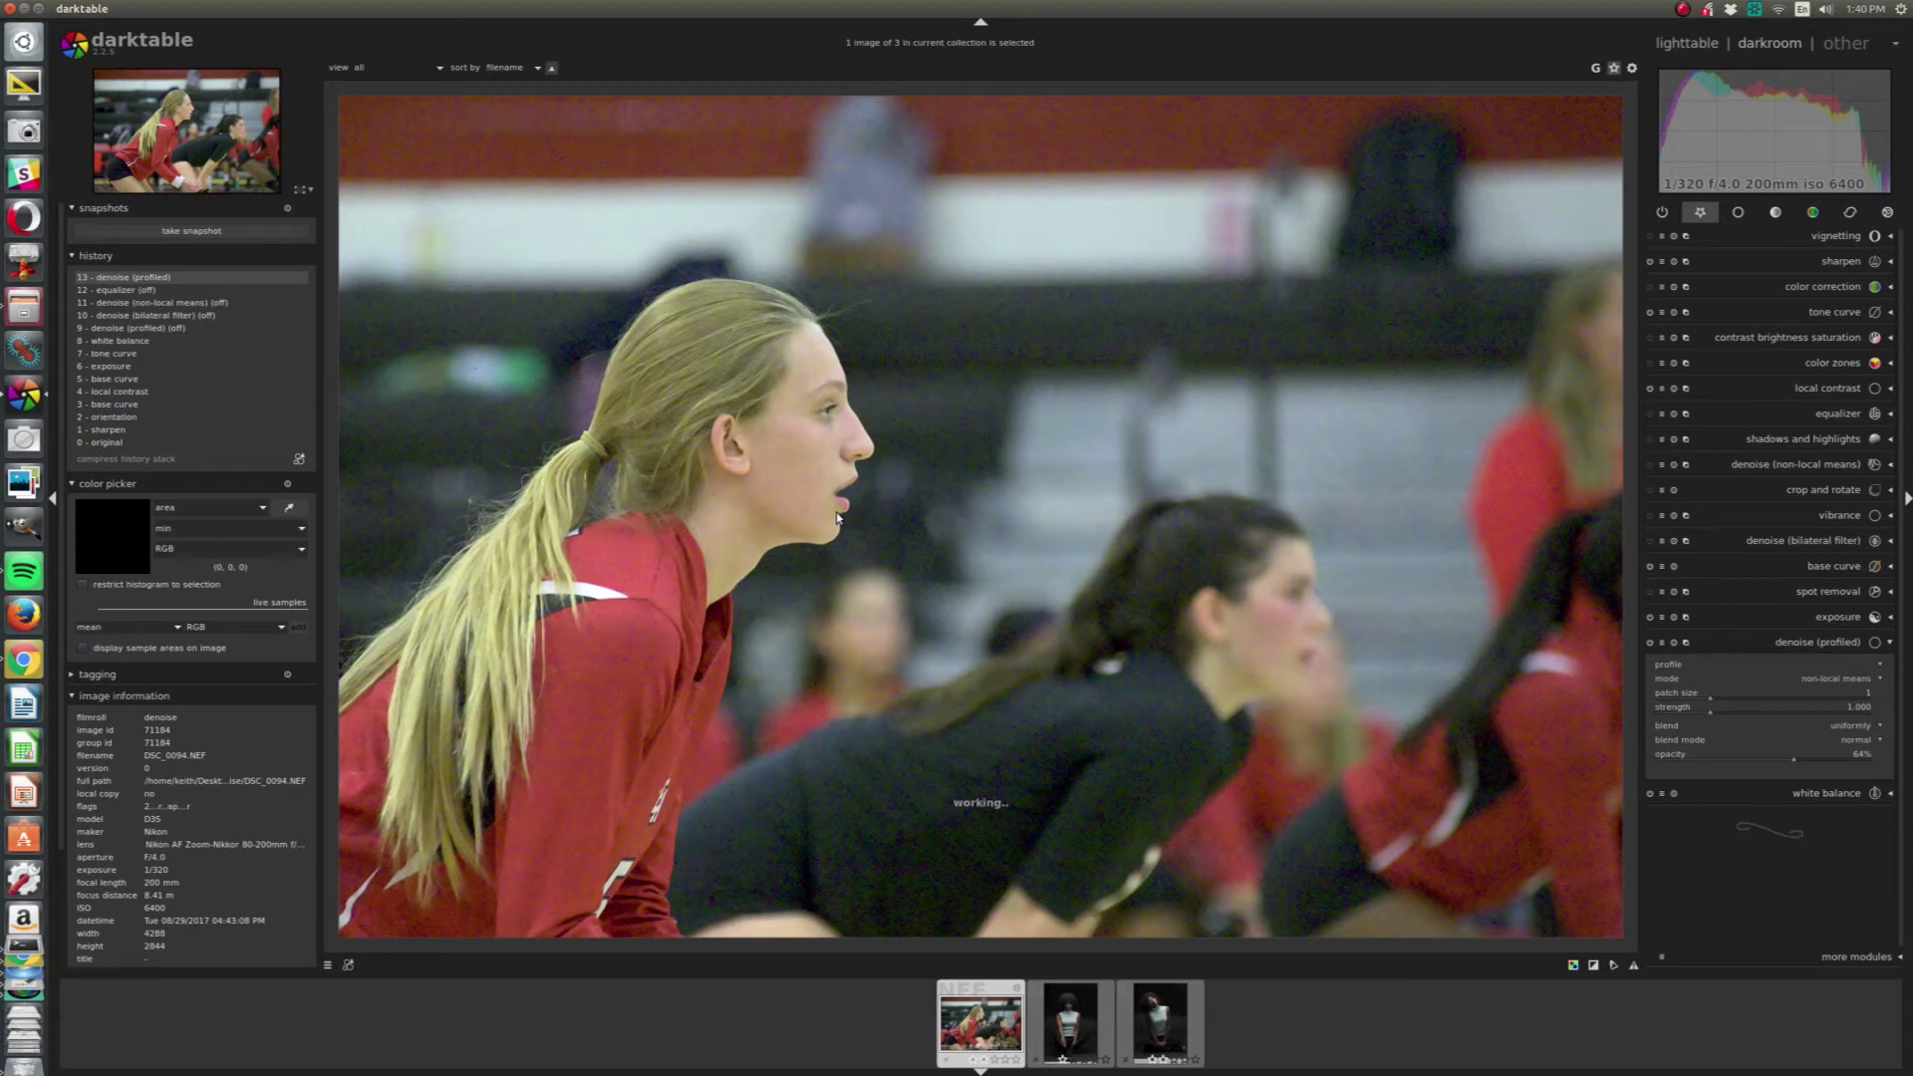
key(l)
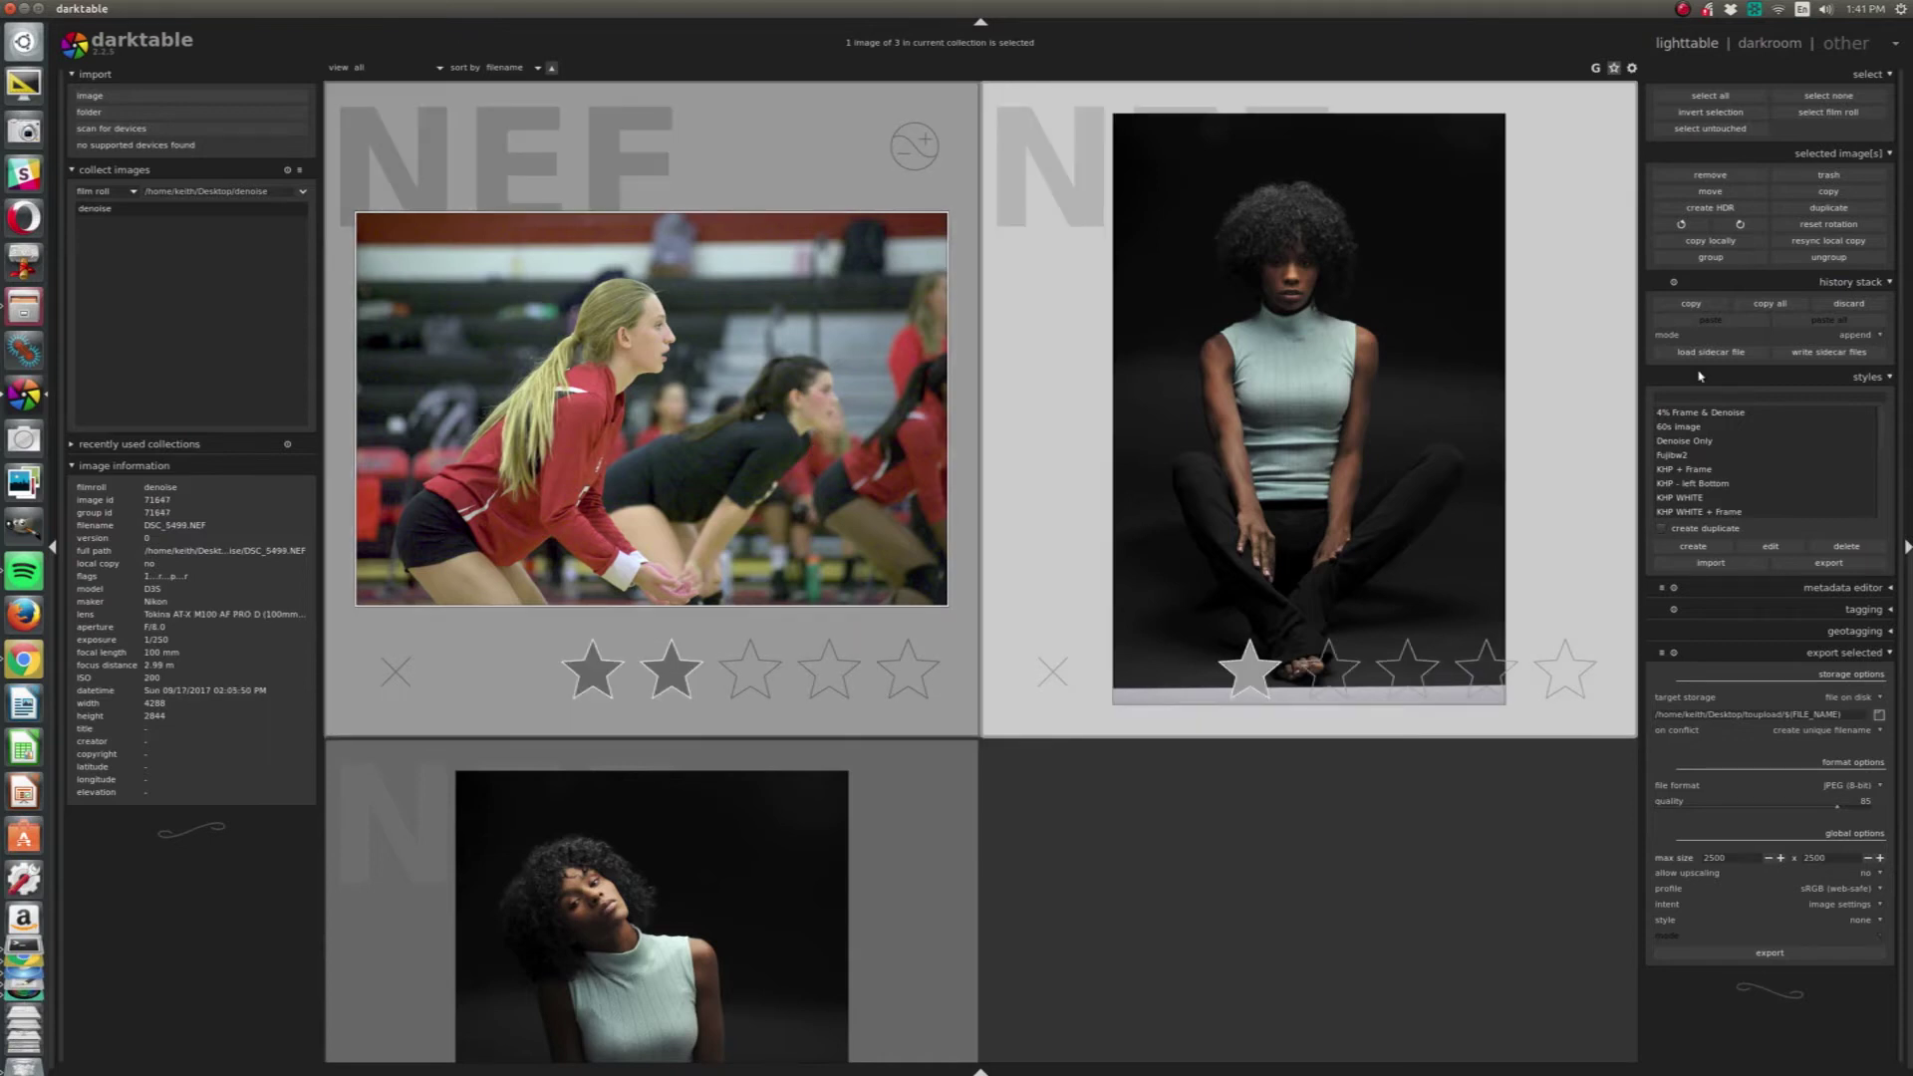
Copy only the denoise (profiled) entry from the volleyball photo's history stack.
click(1703, 310)
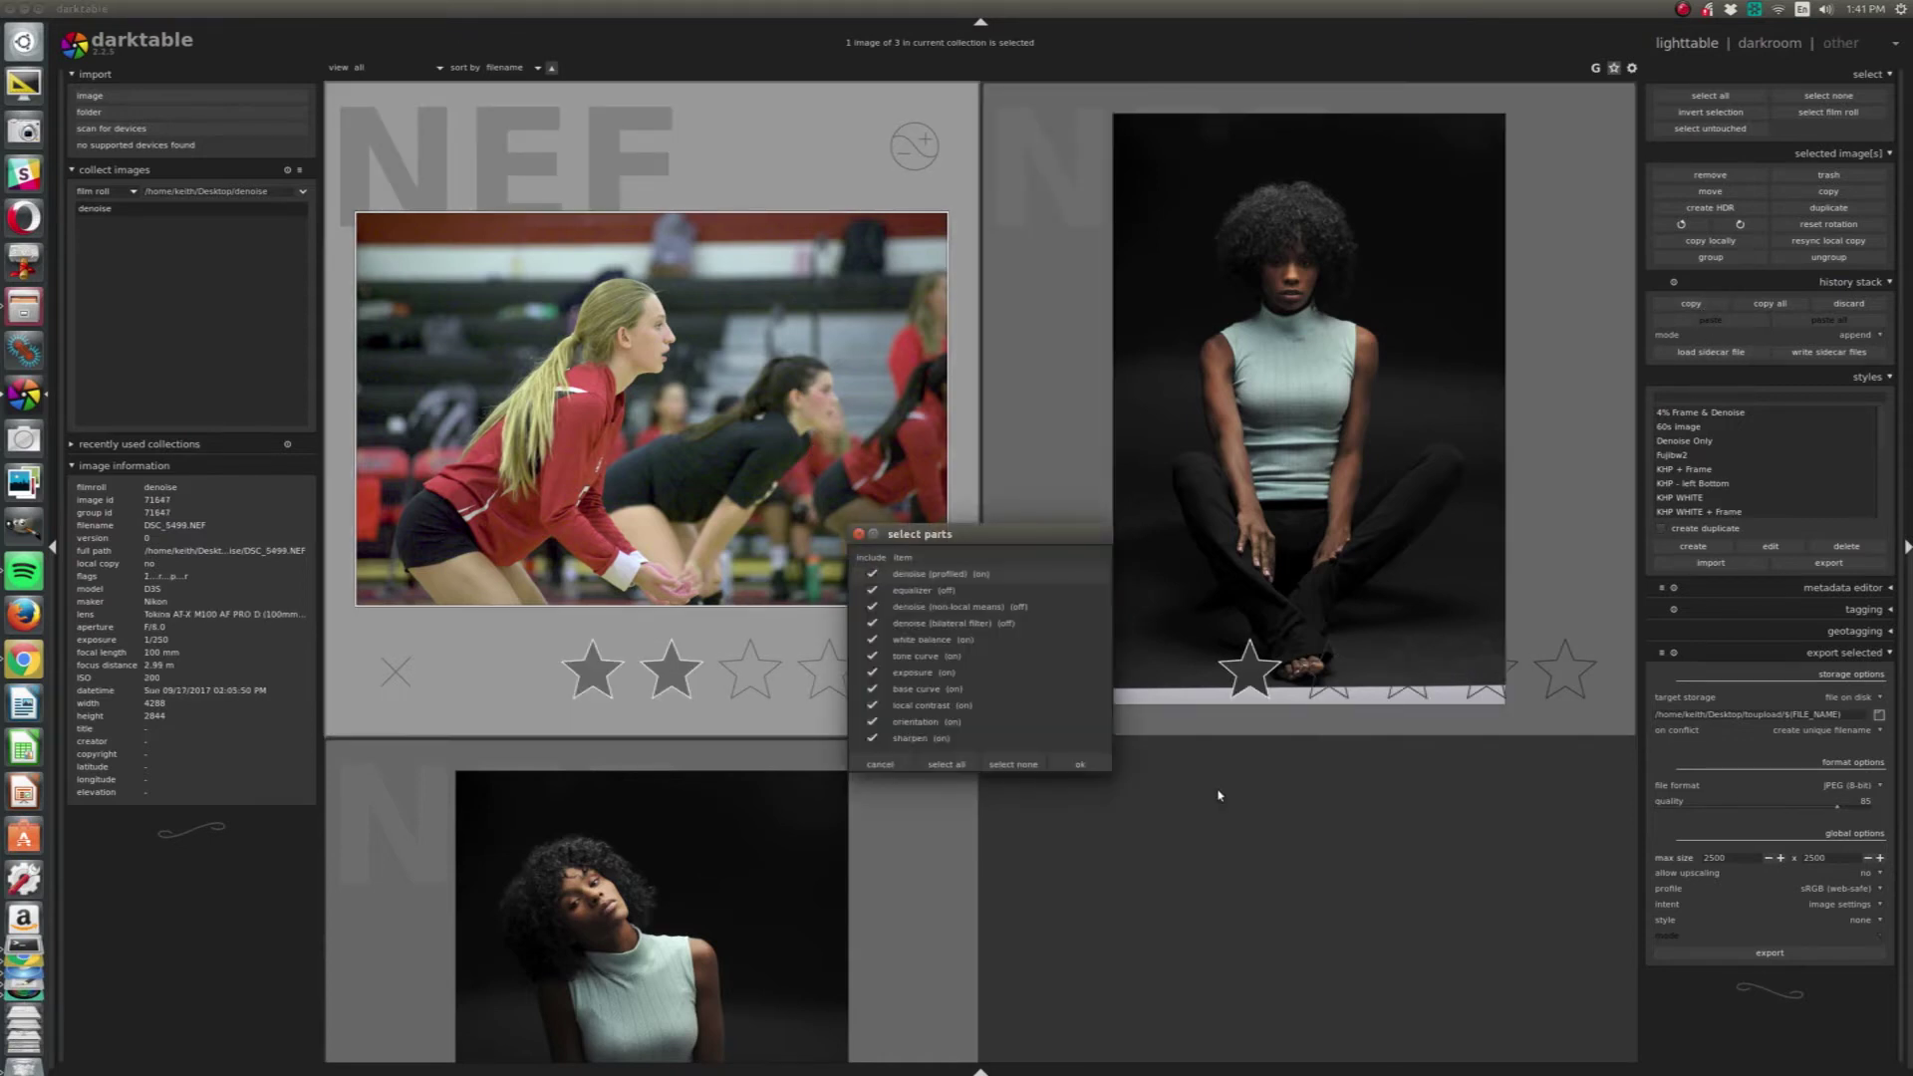
click(1005, 767)
click(872, 574)
click(1076, 763)
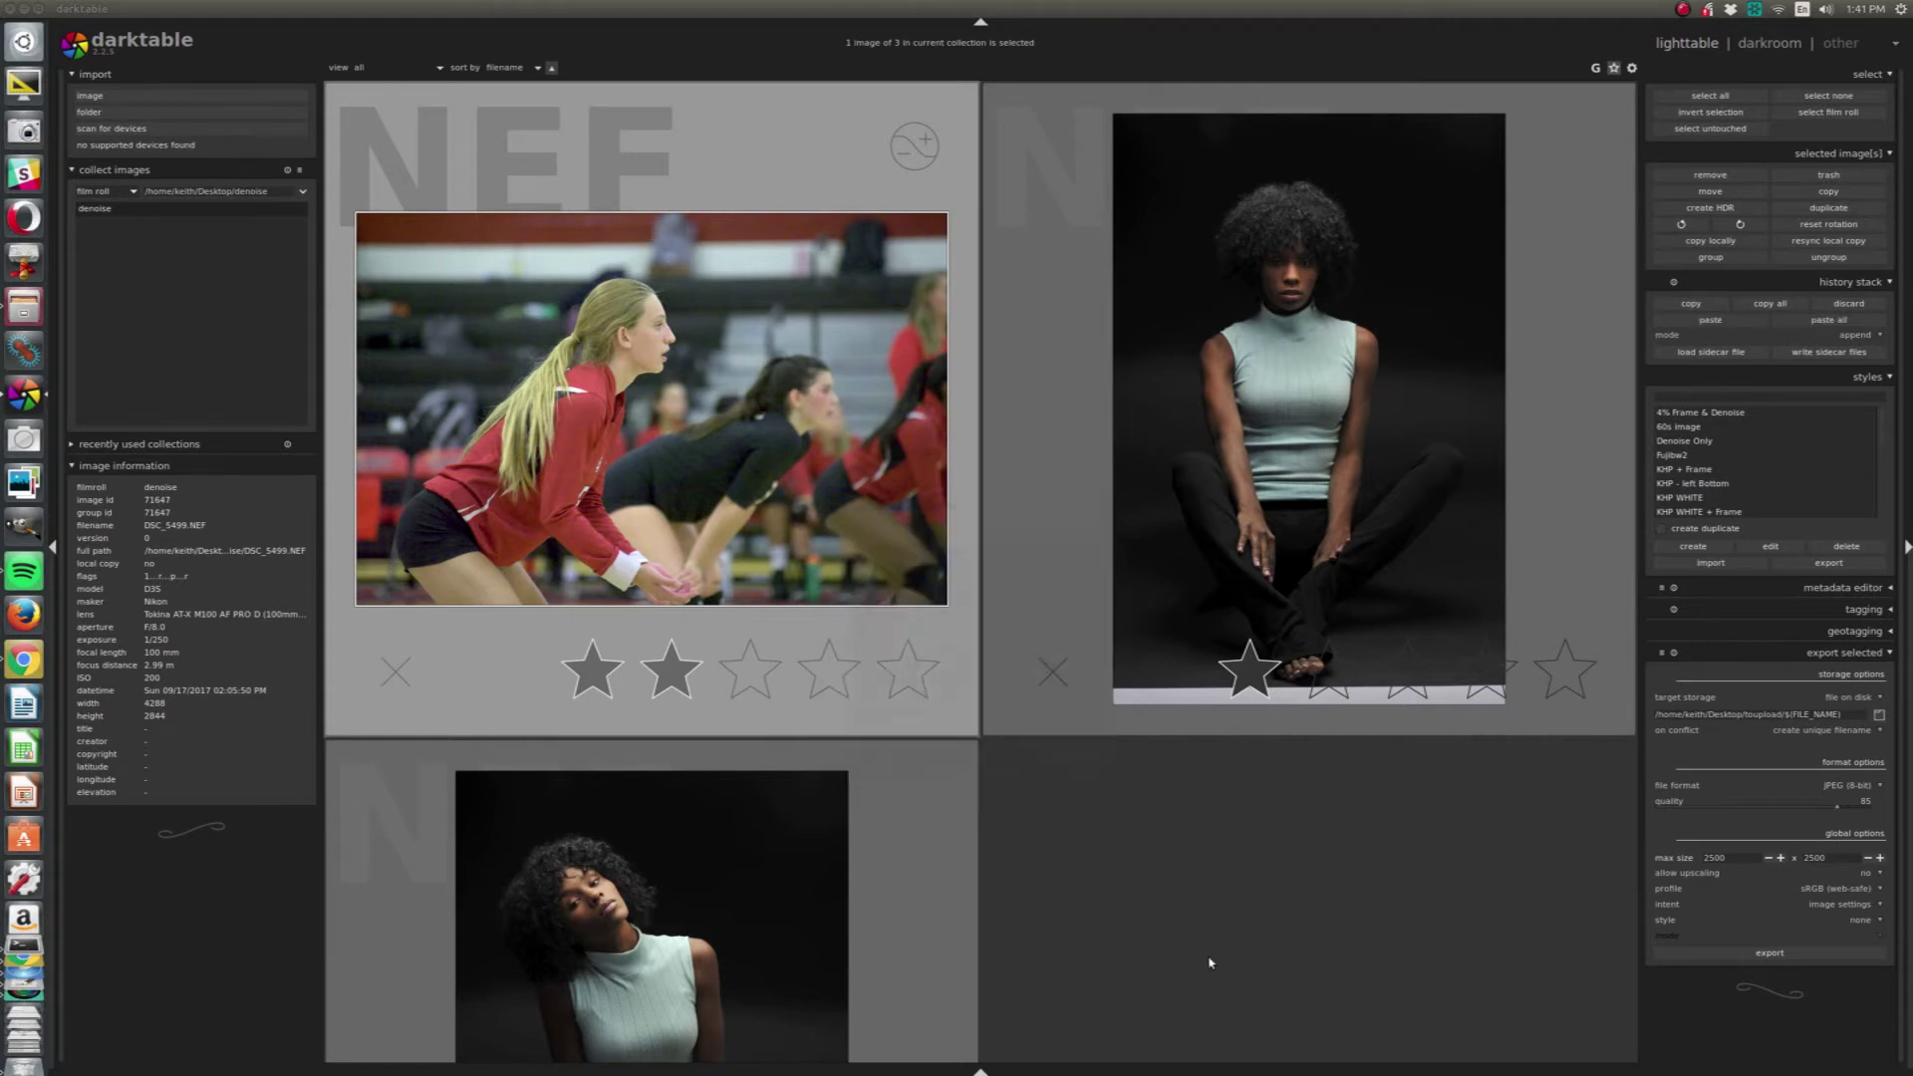
Select the two studio portraits together, leaving the volleyball photo out of the selection.
click(1153, 445)
ctrl+click(767, 877)
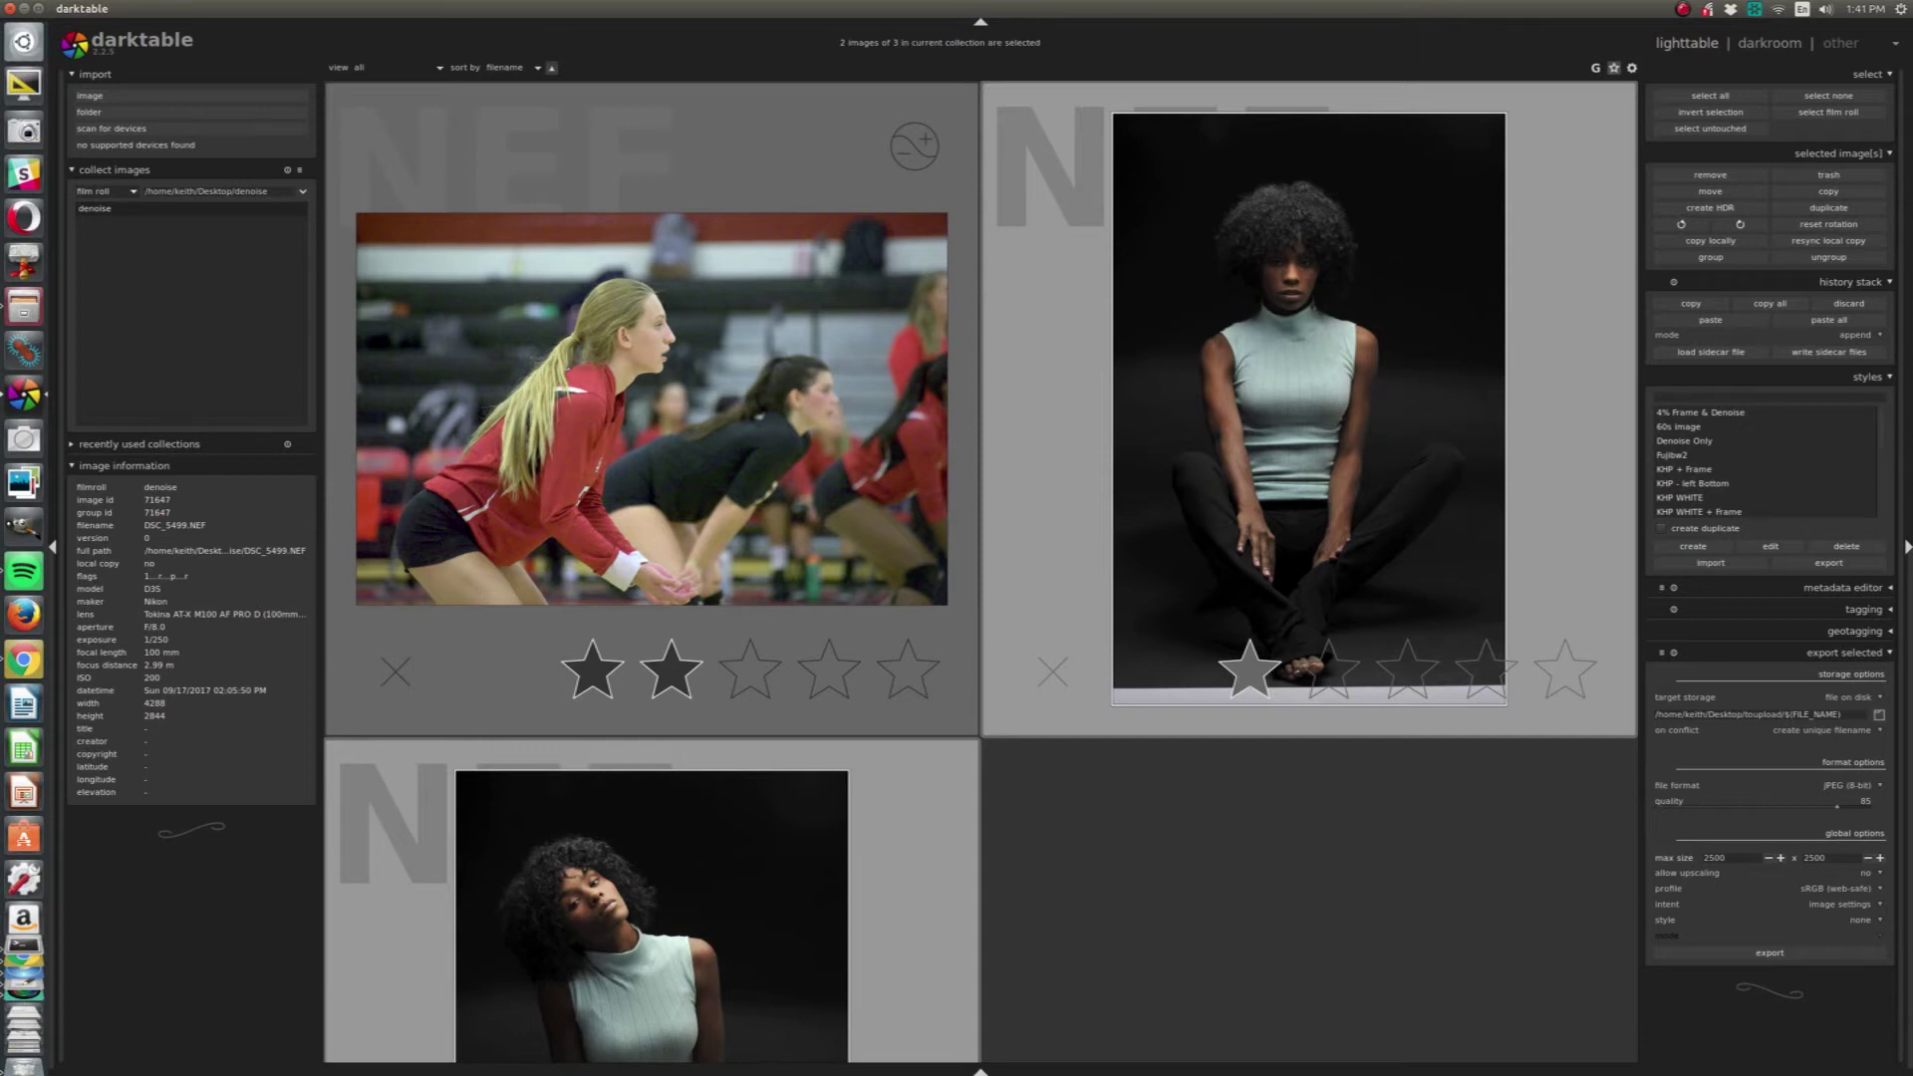
click(24, 306)
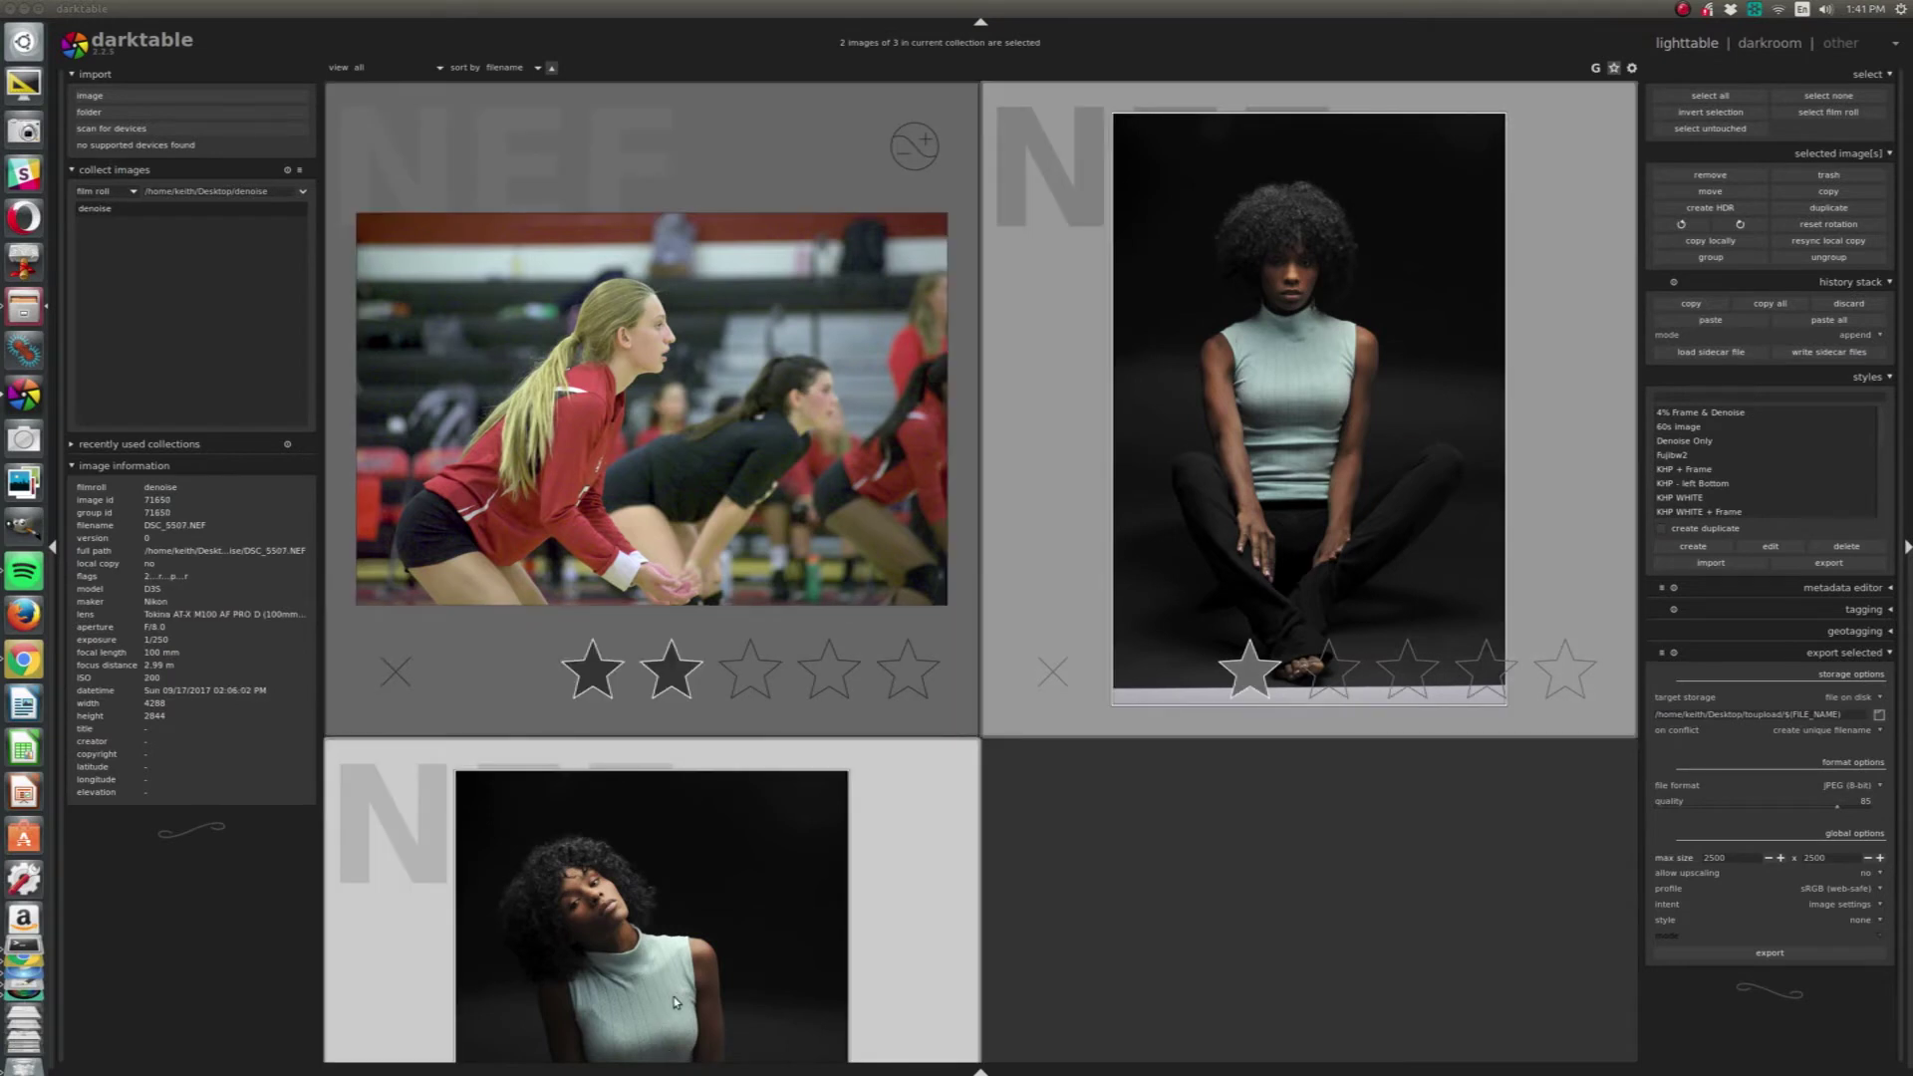
Preview portraits DSC_5507.NEF and DSC_5499.NEF at full size, and open DSC_5499.NEF in the darkroom.
scroll(673, 996, down, 1)
scroll(674, 986, up, 1)
key(w)
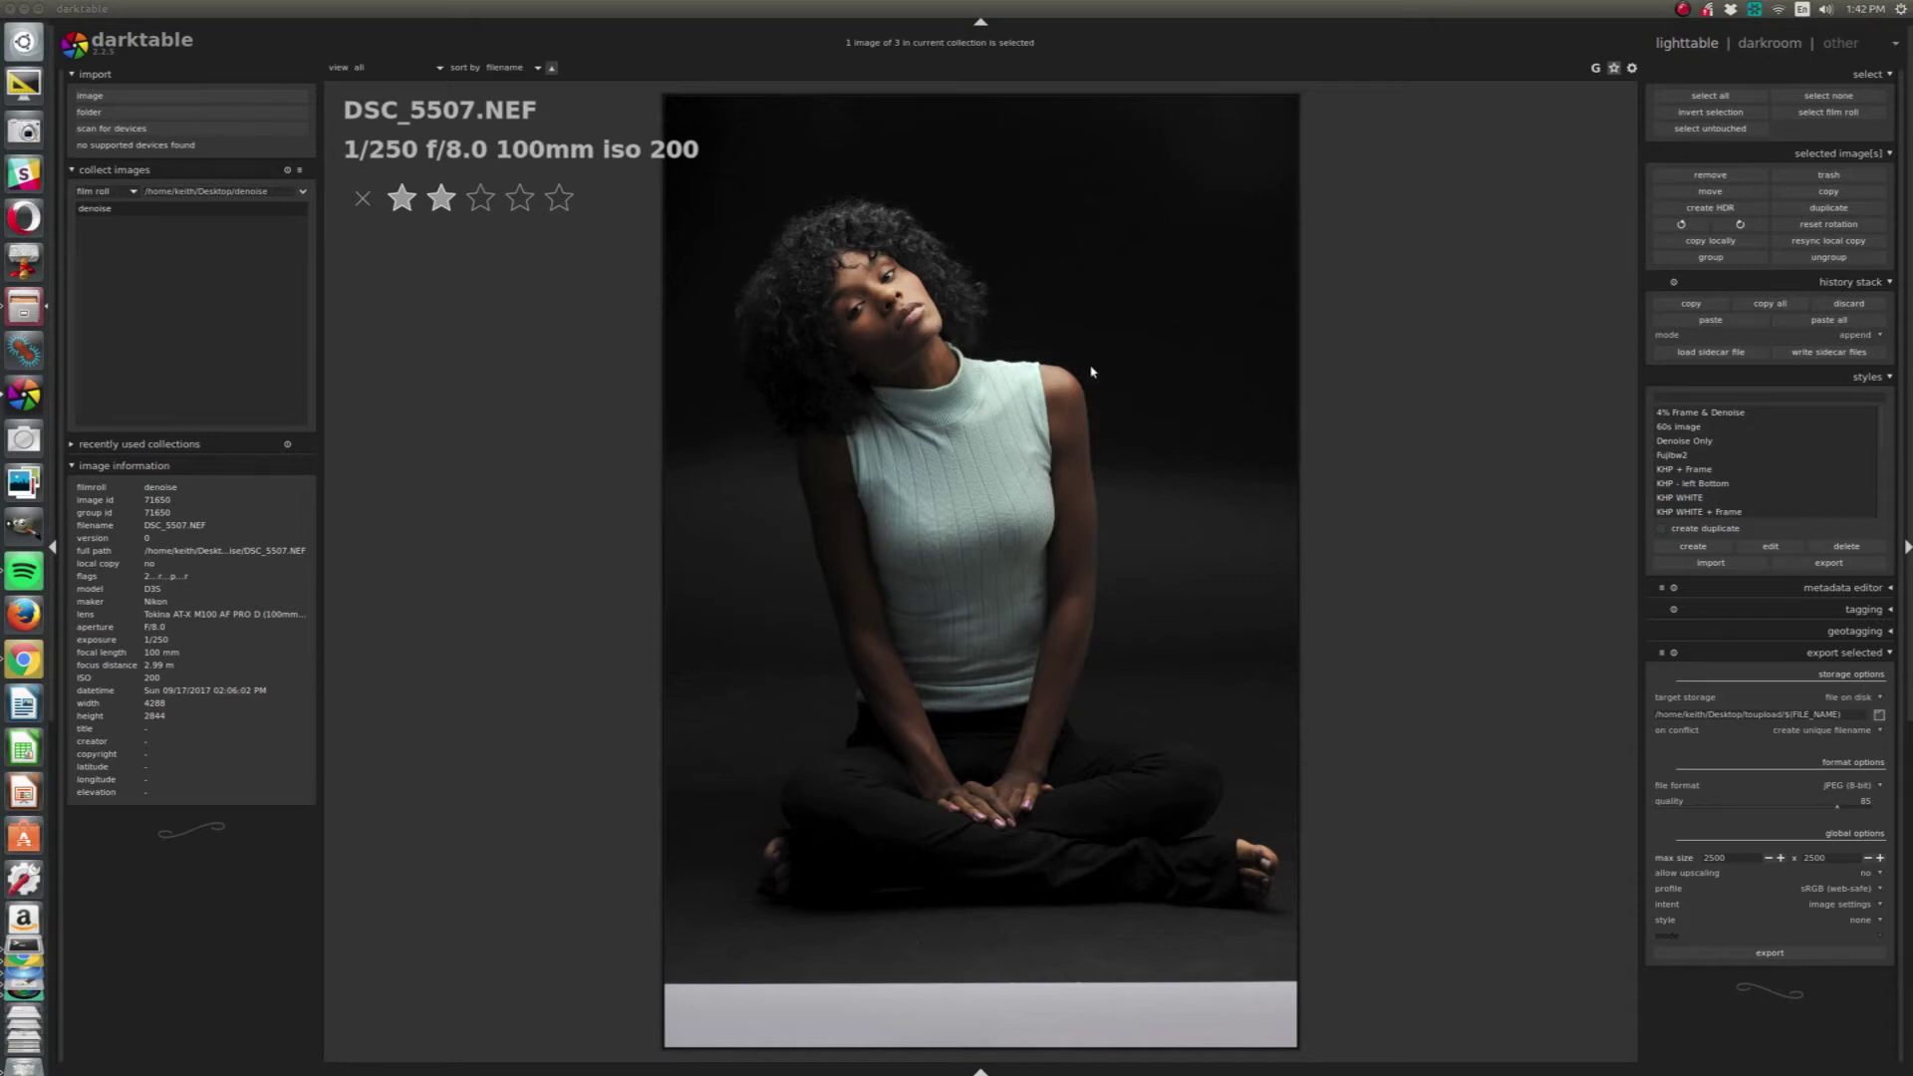
key(Left)
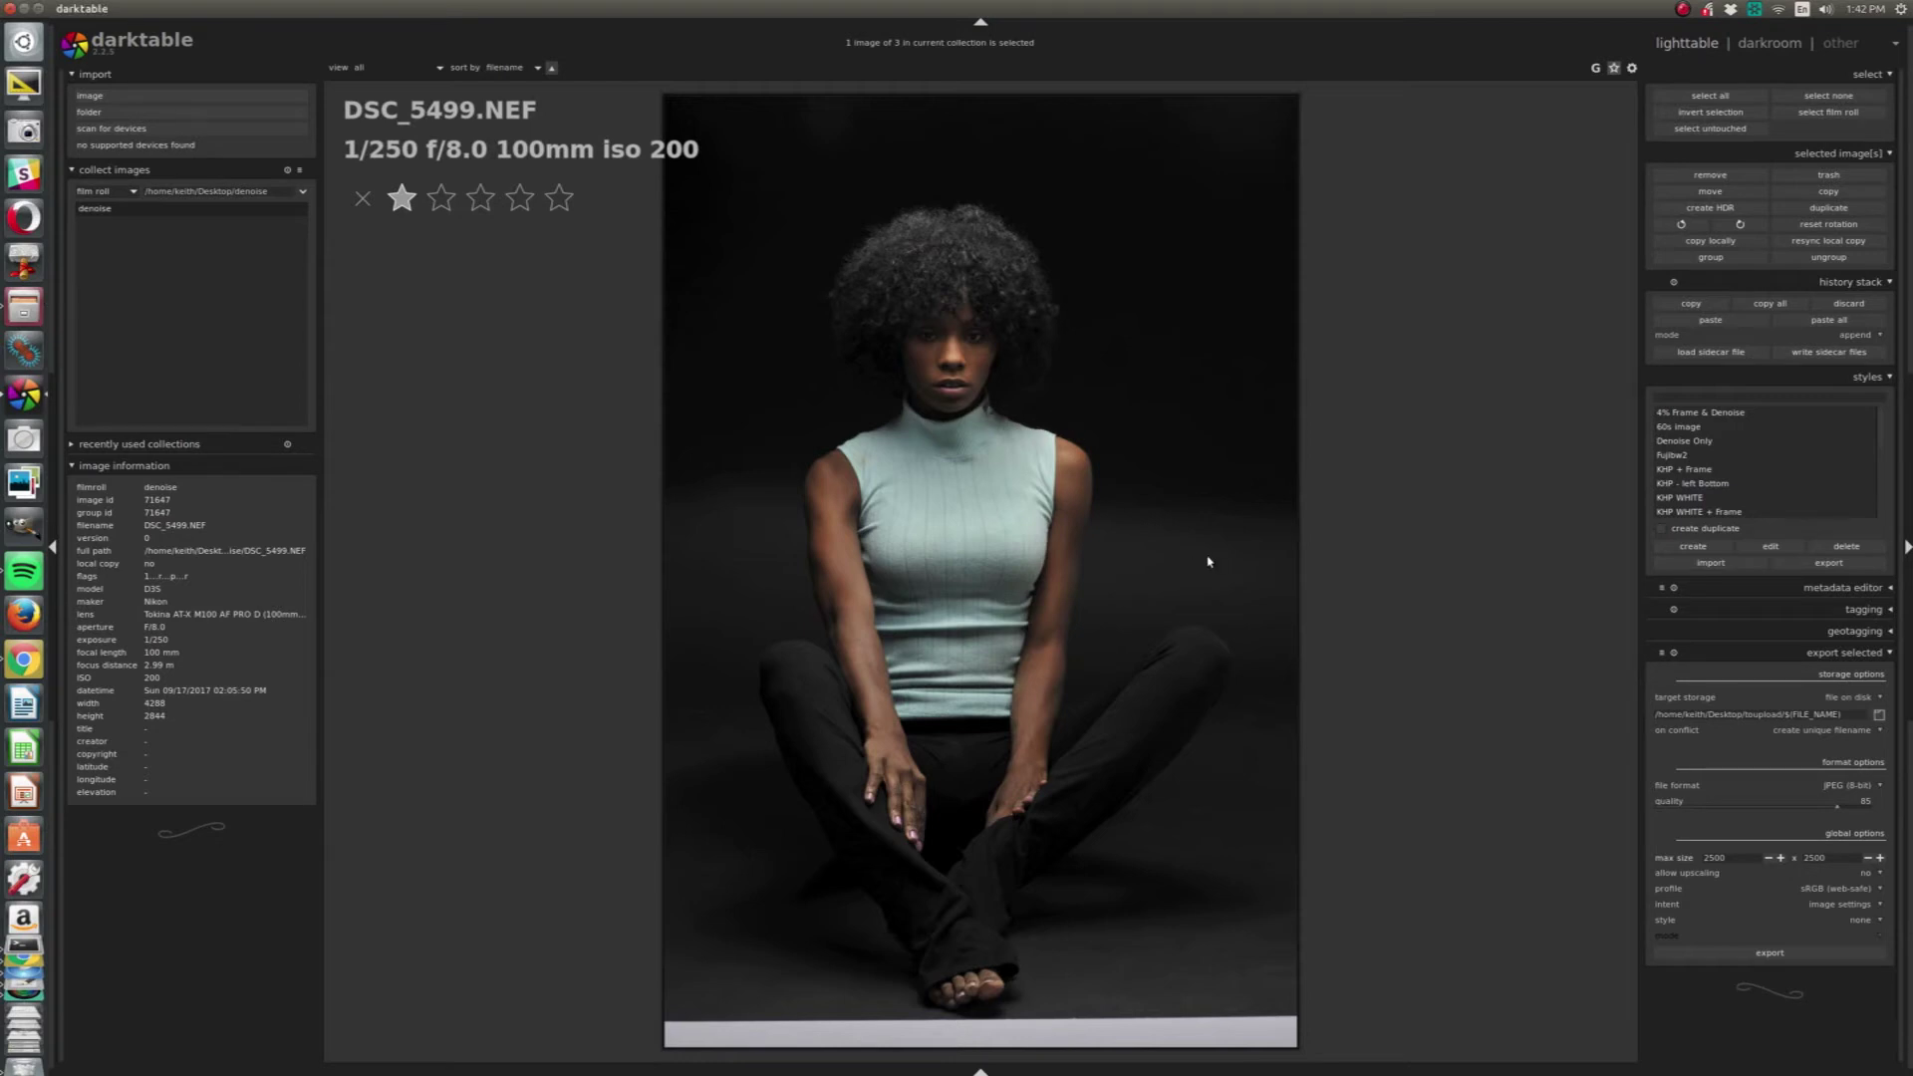
key(d)
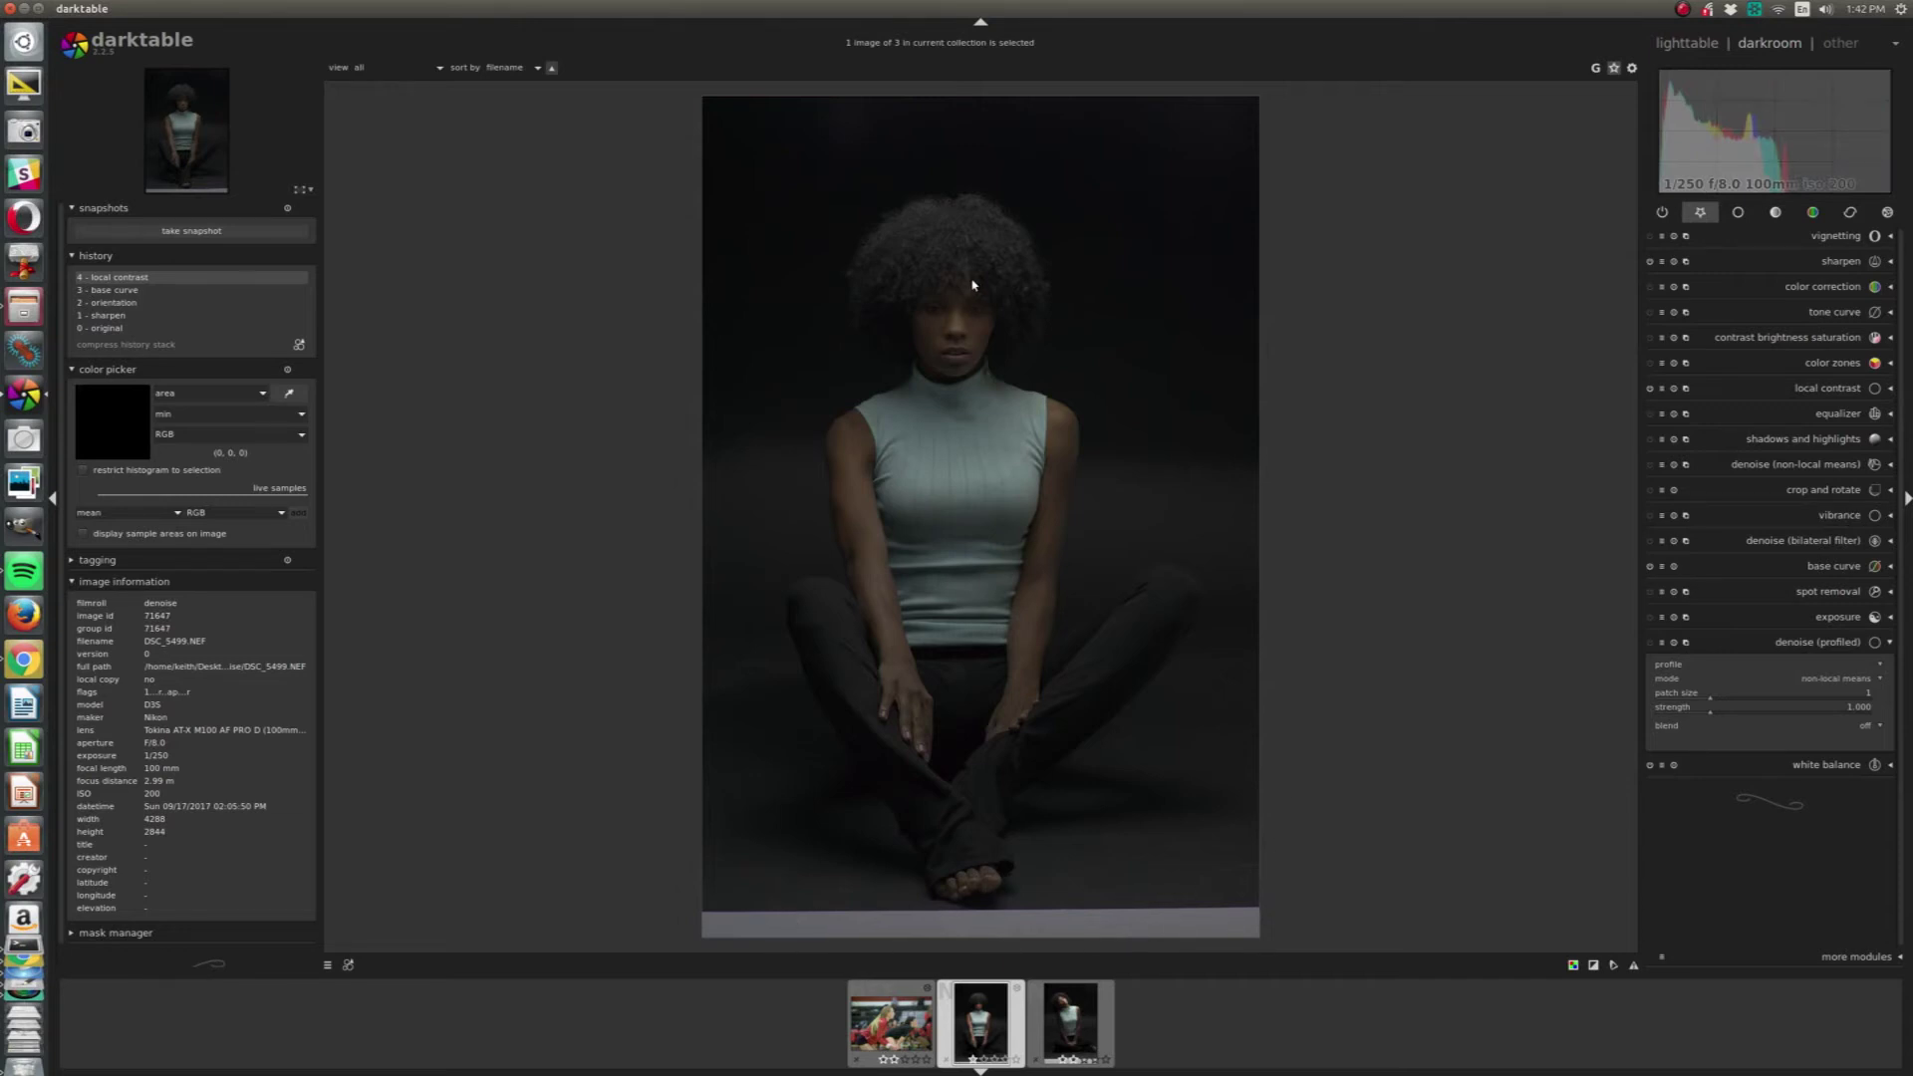
Brighten the portrait by raising its exposure to about 1.73 EV.
click(1838, 619)
drag(1769, 678, 1827, 673)
scroll(1827, 674, down, 5)
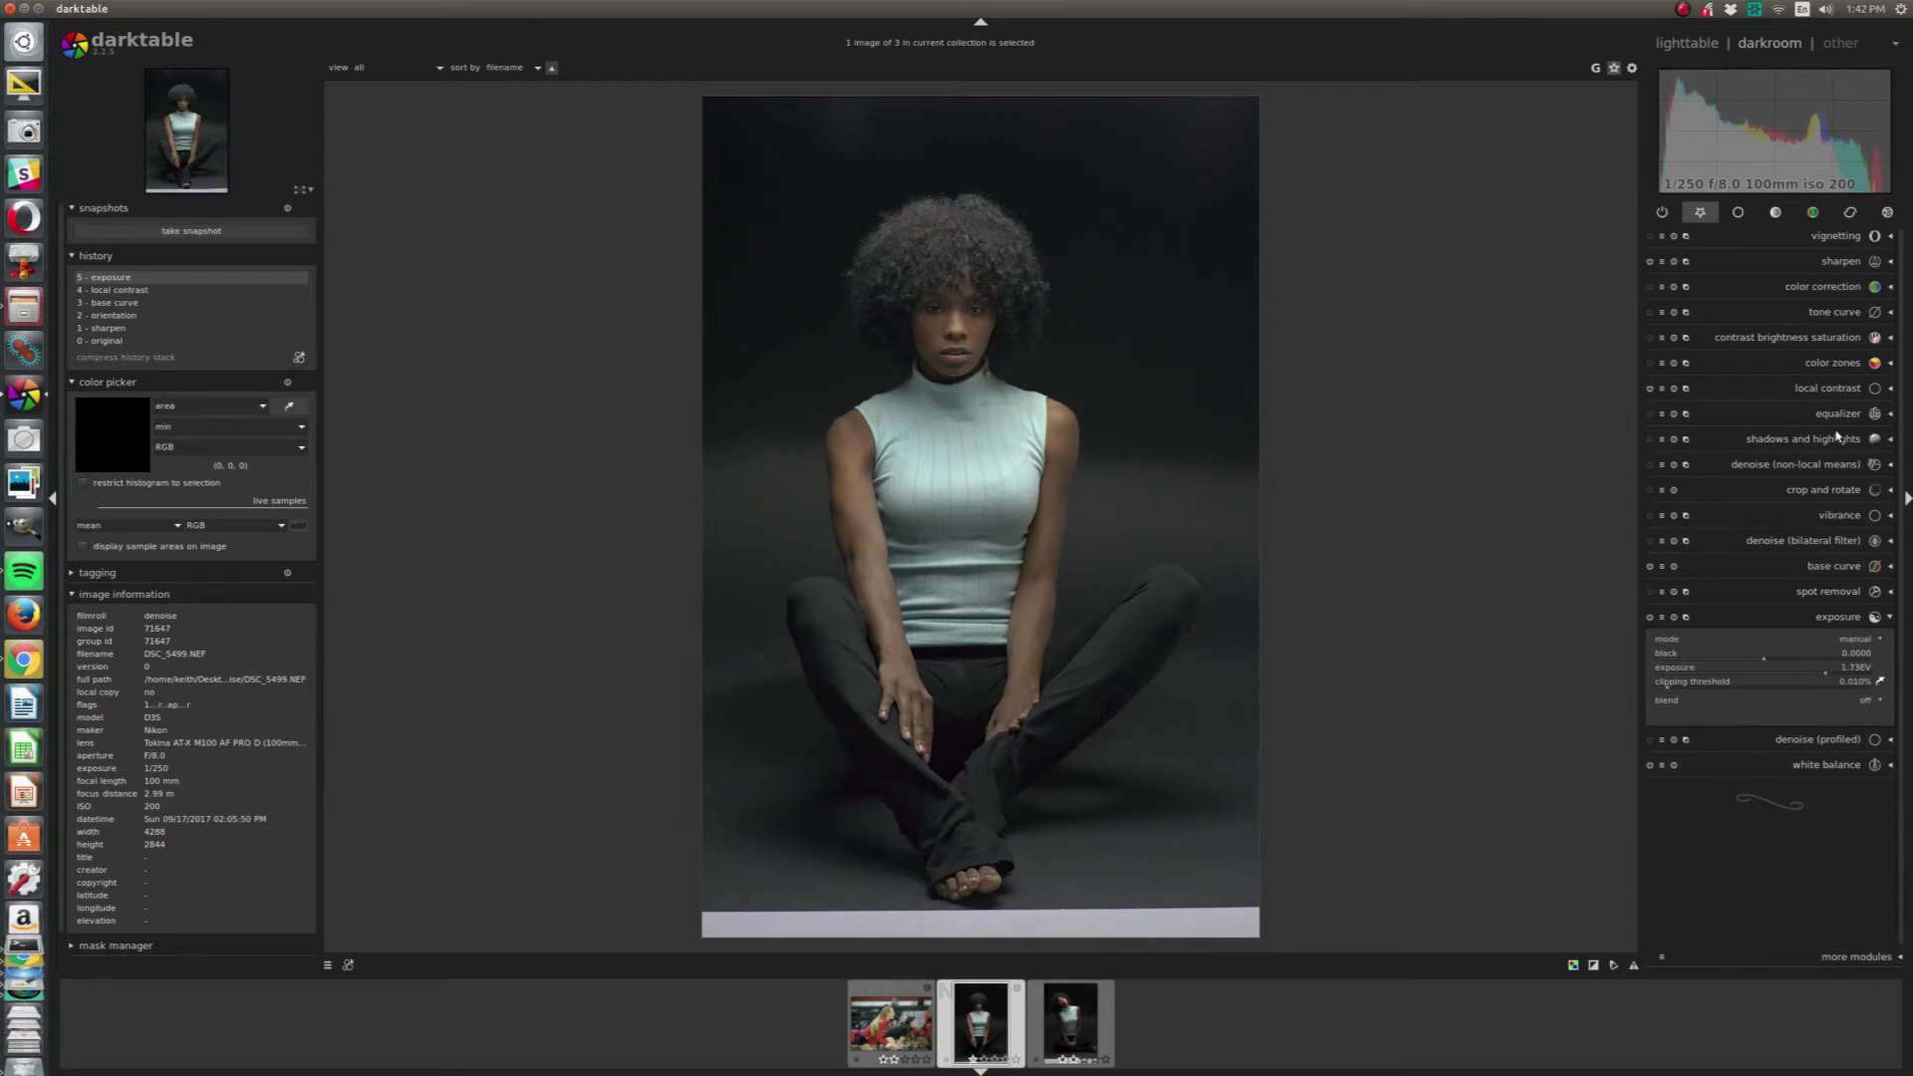
Shape the tone curve's lightness with the face tone as reference, lifting the midtones and pulling the shadows down.
click(1833, 312)
click(1880, 260)
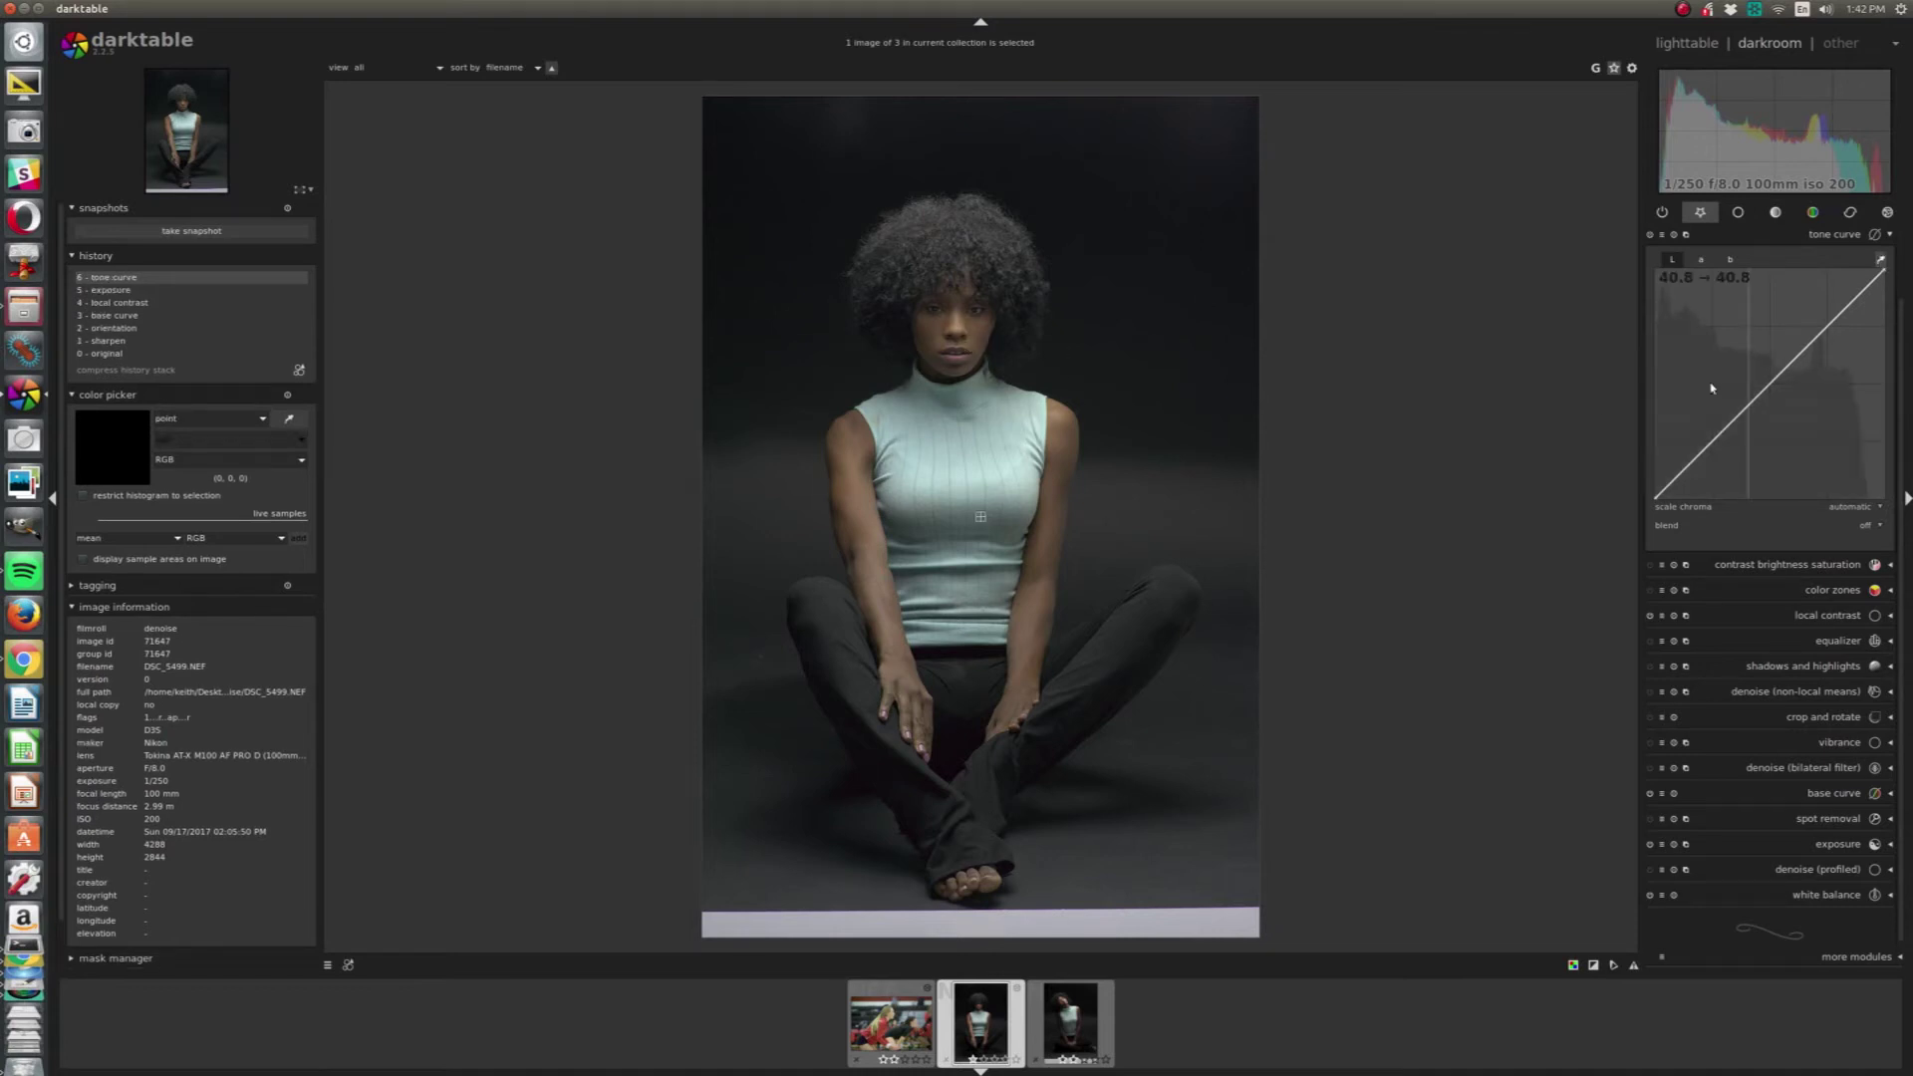
click(975, 326)
drag(1737, 418, 1729, 403)
drag(1677, 476, 1698, 498)
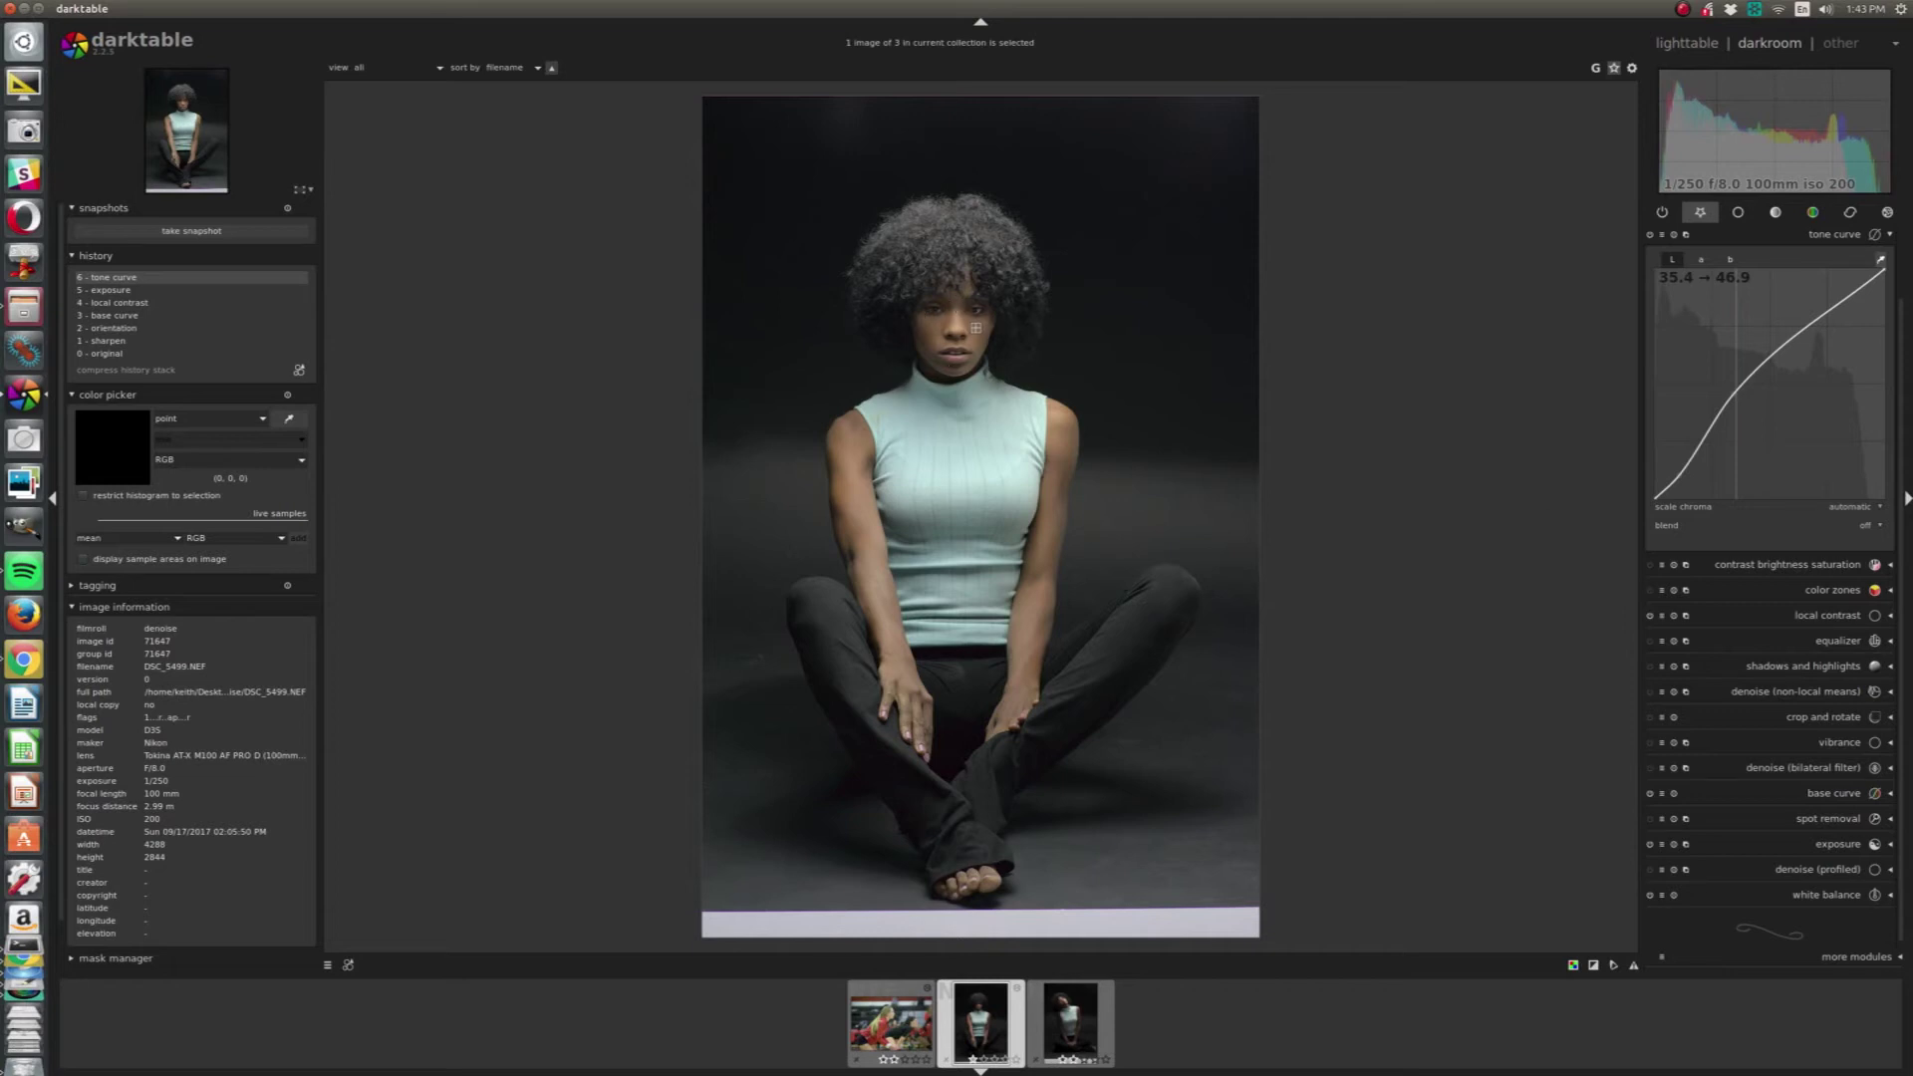
click(1838, 235)
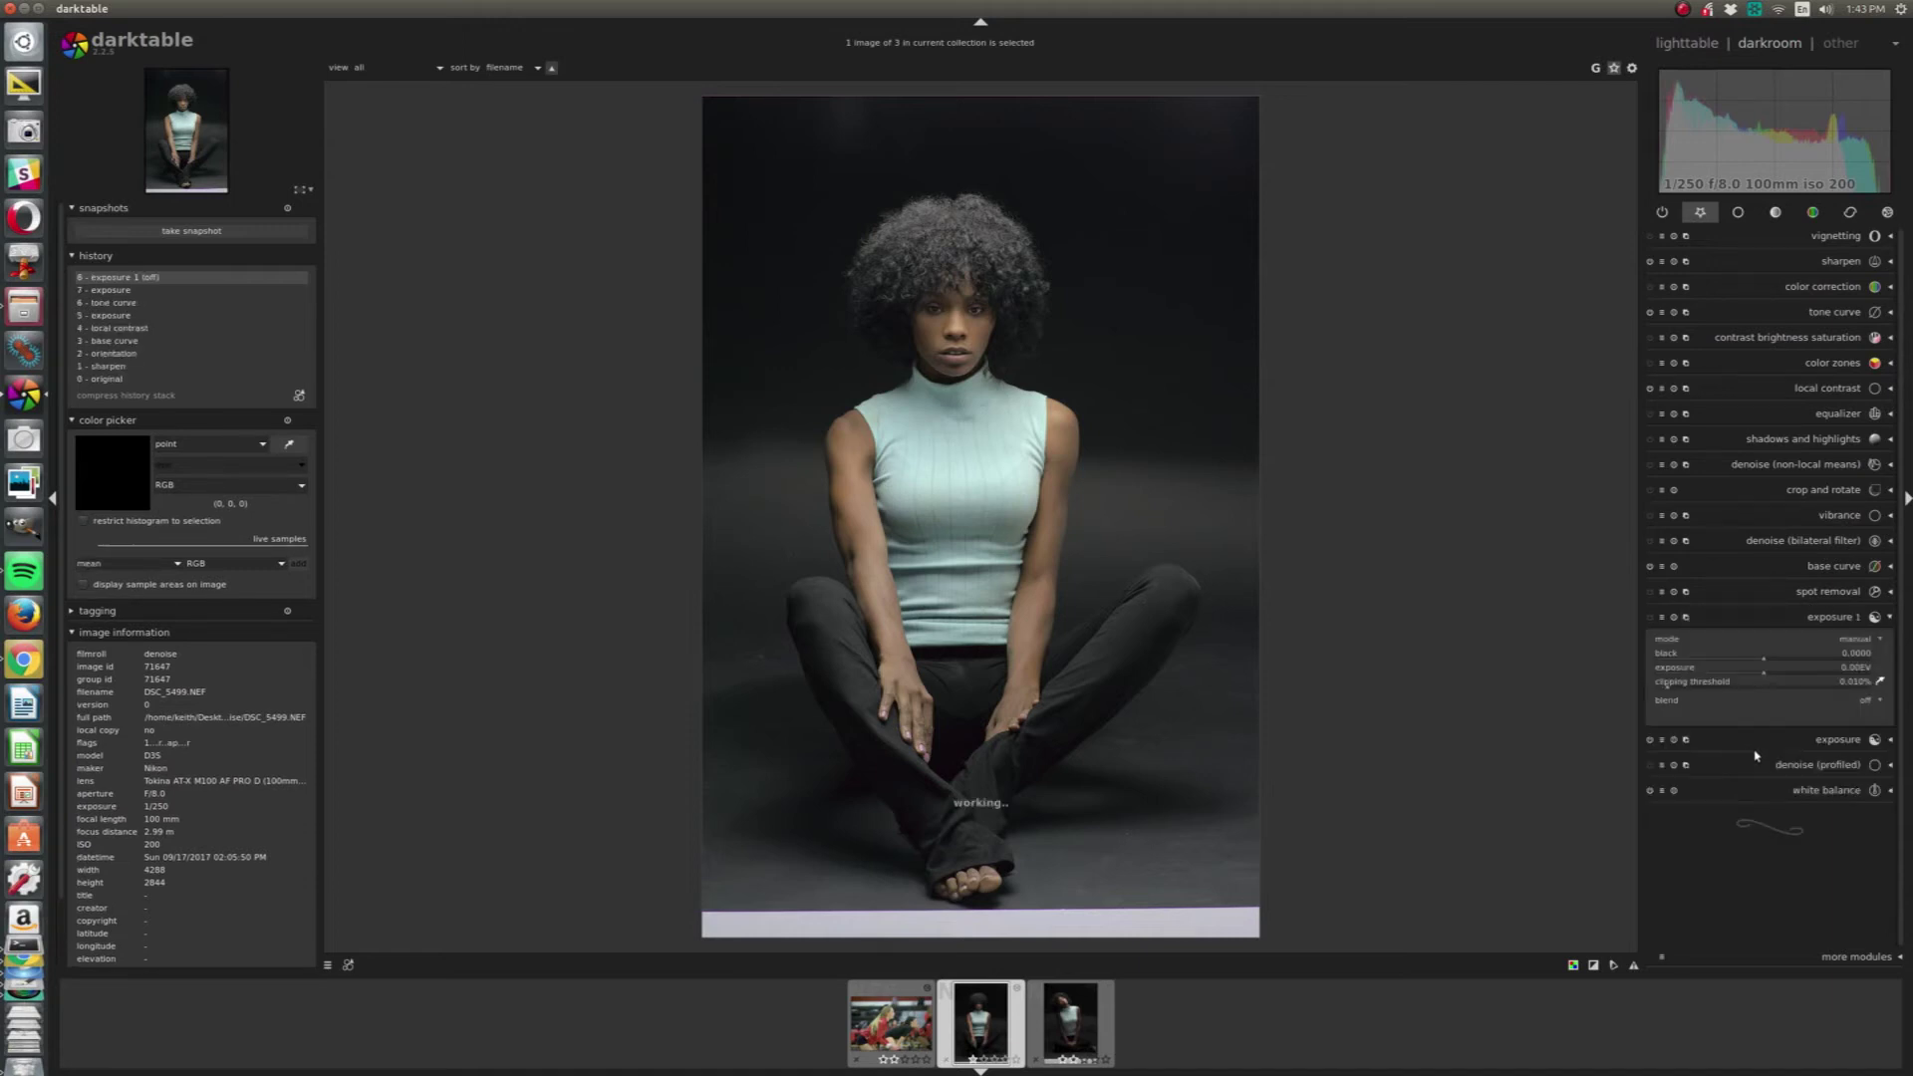
Add a second exposure instance at 0.60 EV with its blend set to drawn mask.
click(1783, 674)
click(1786, 677)
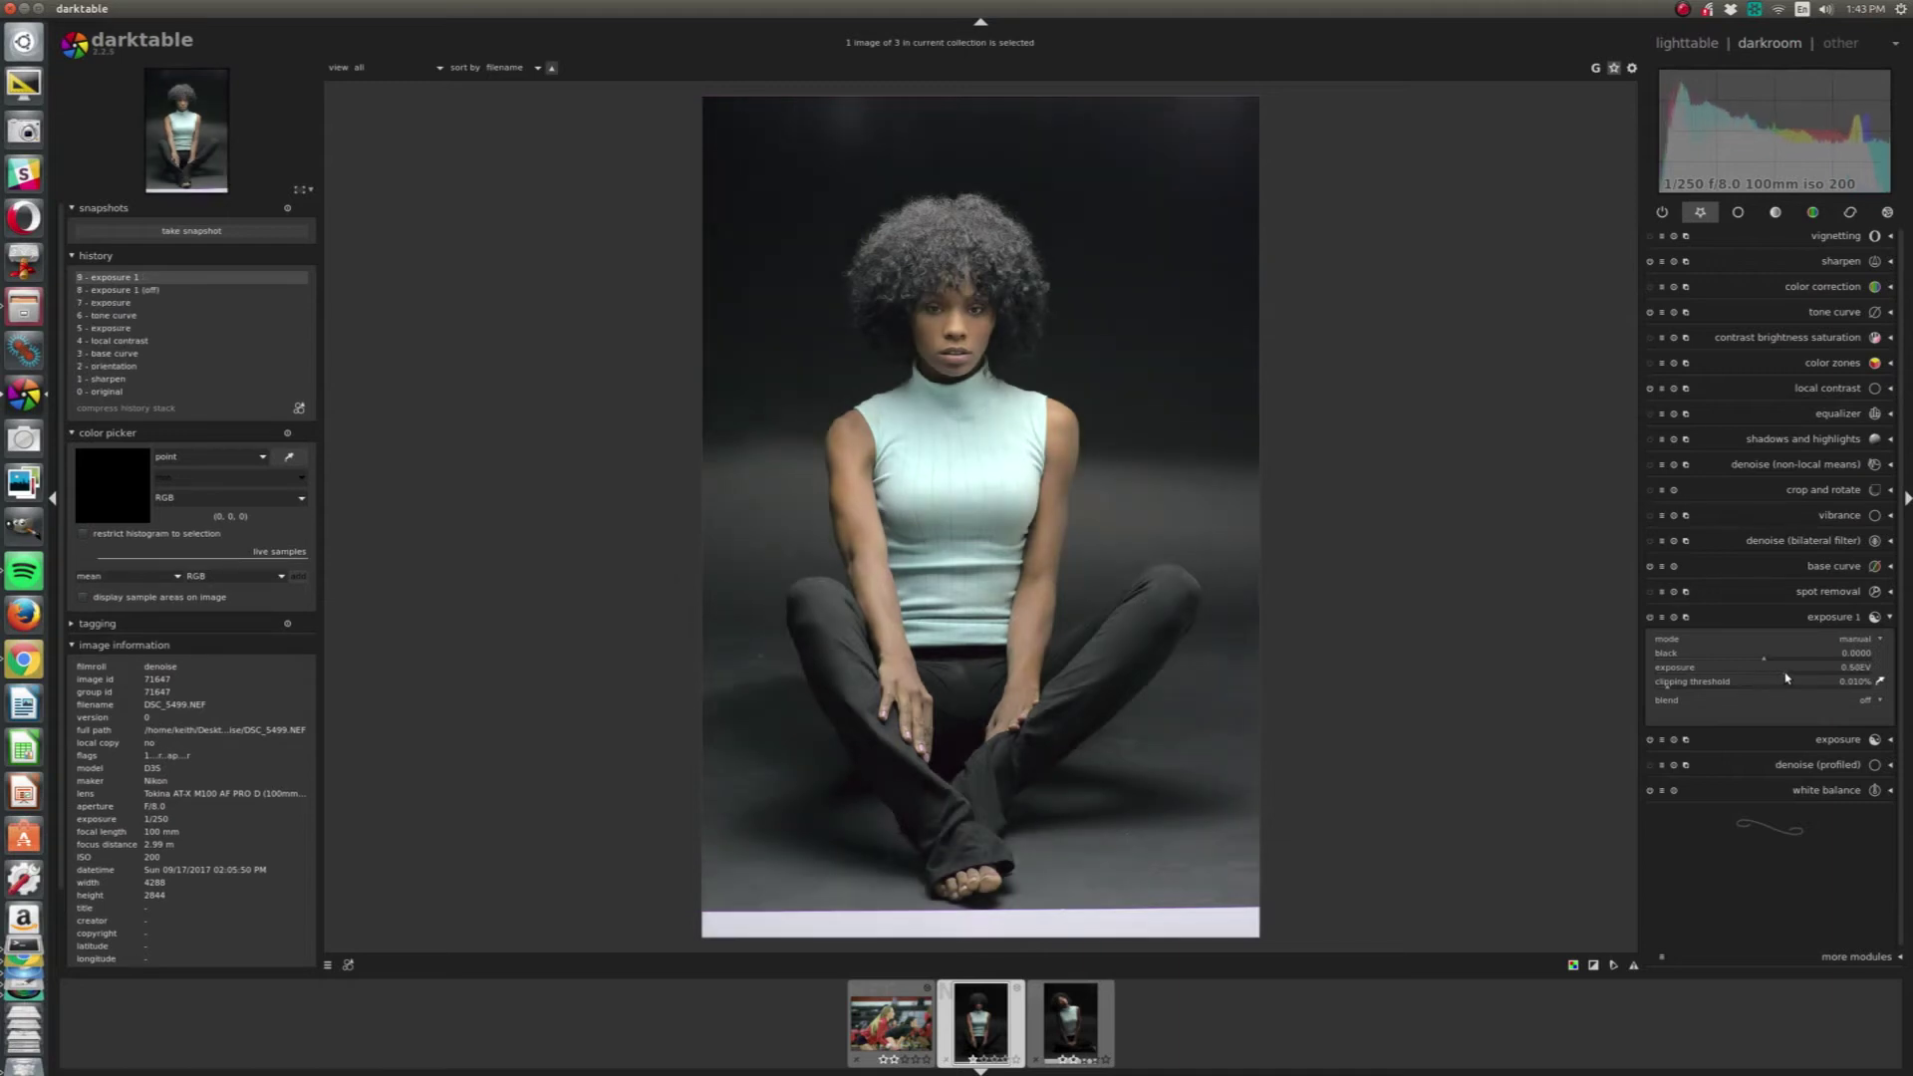
click(1861, 699)
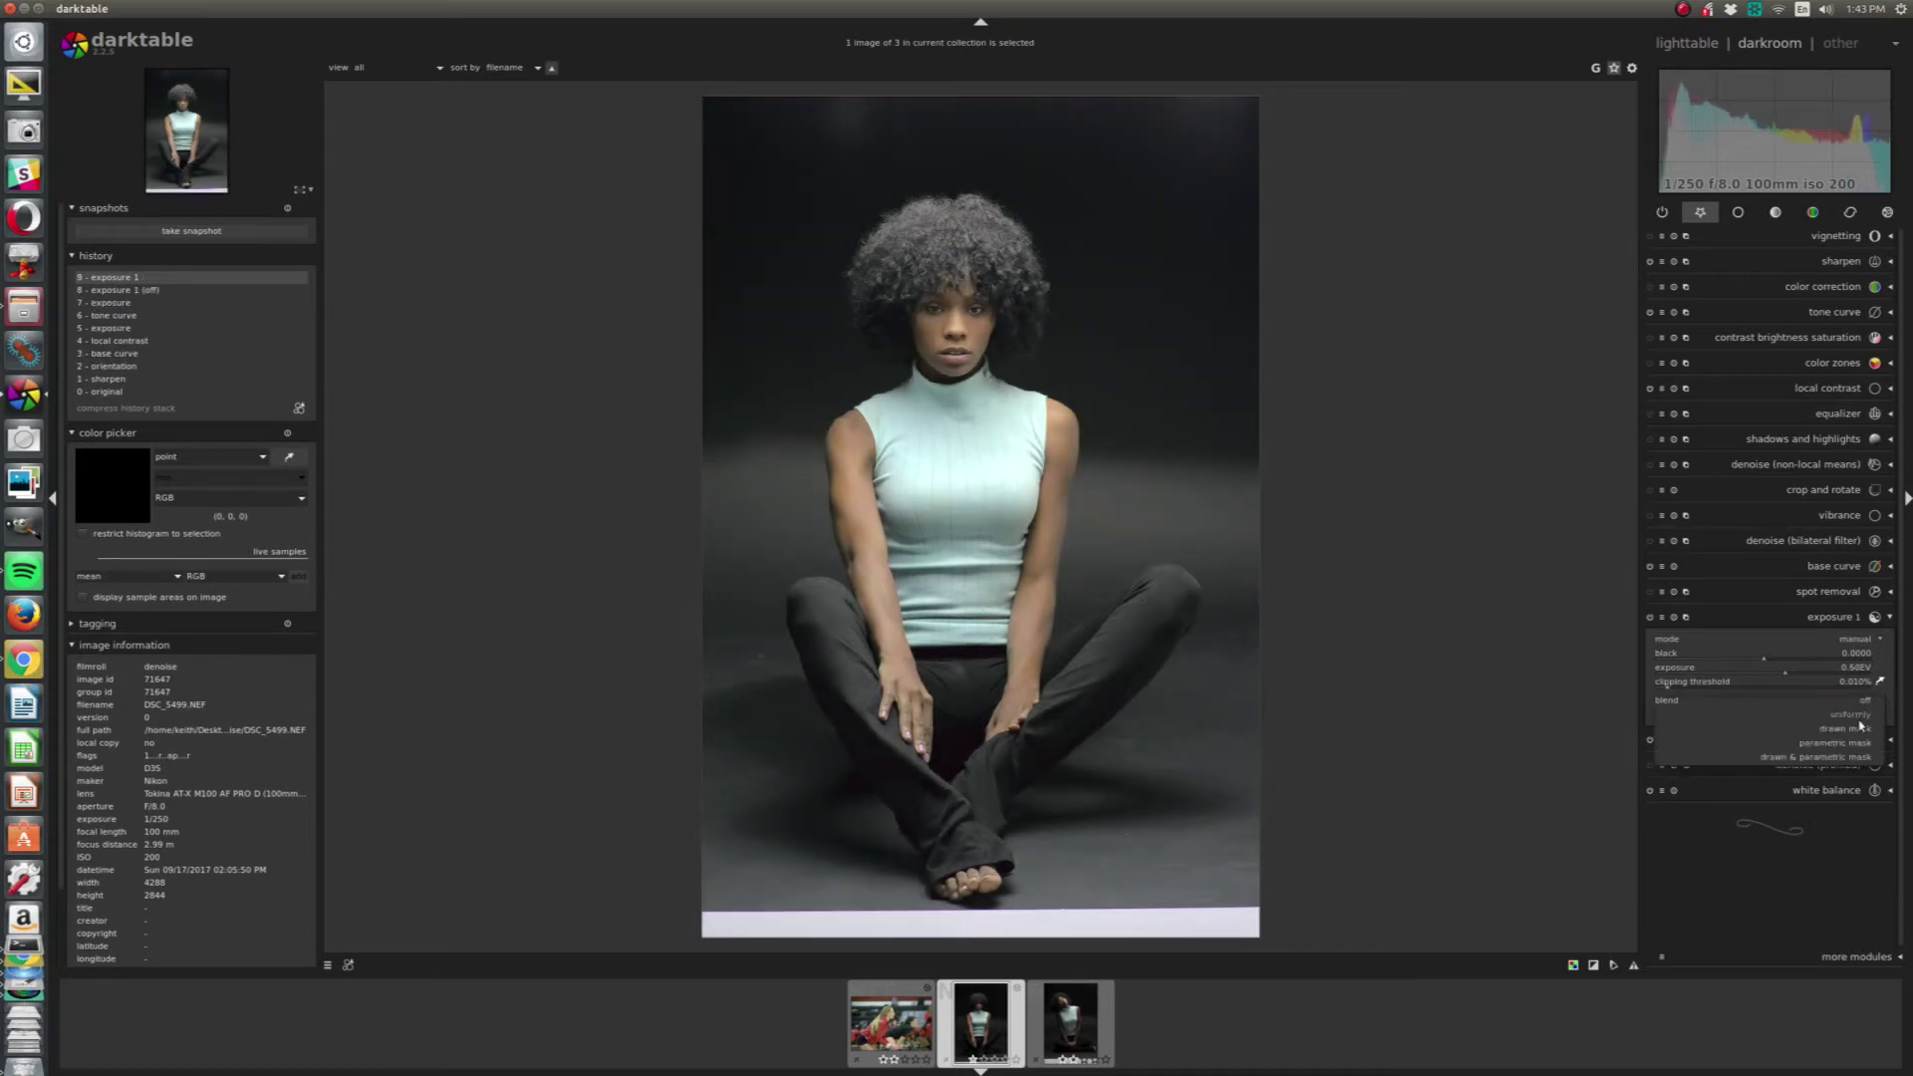
click(1855, 731)
Brush a mask over the woman's face for the second exposure instance, with the brush sized to the face.
click(1798, 764)
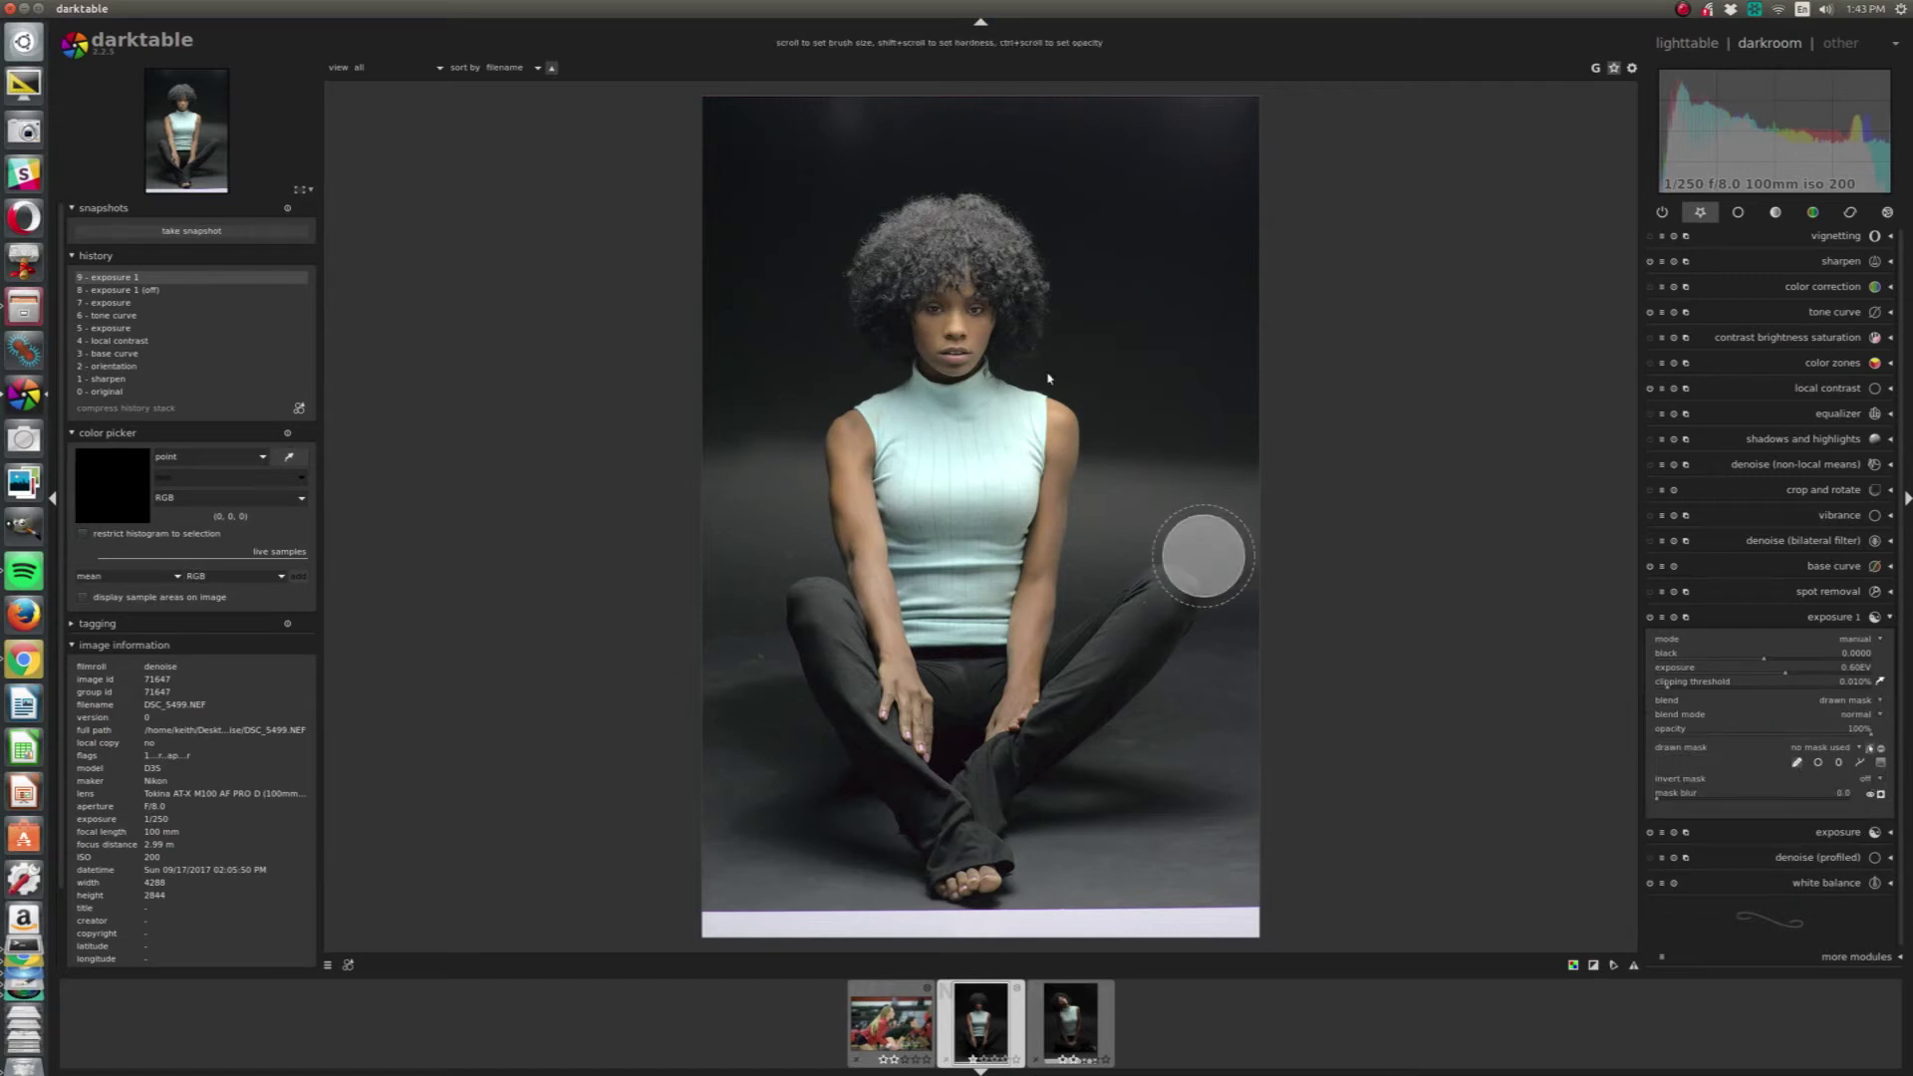
scroll(954, 338, up, 4)
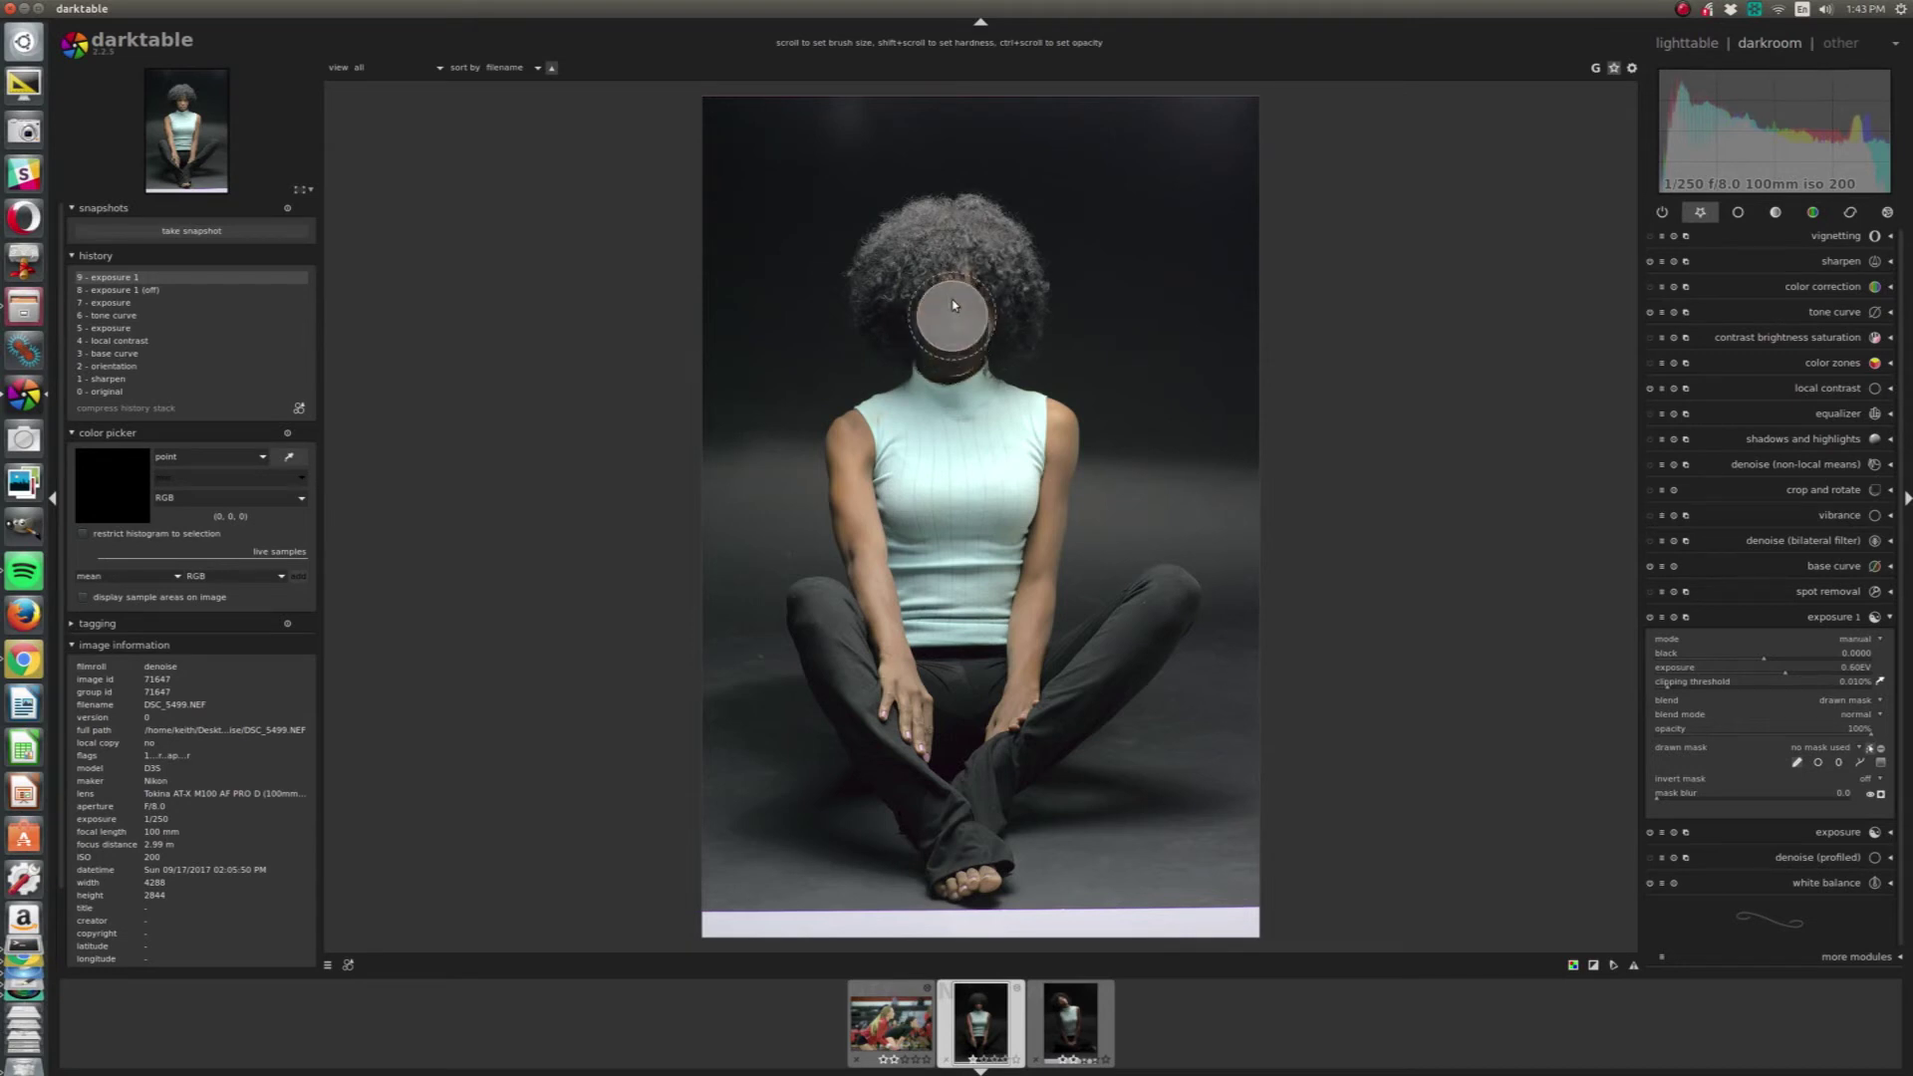
click(955, 309)
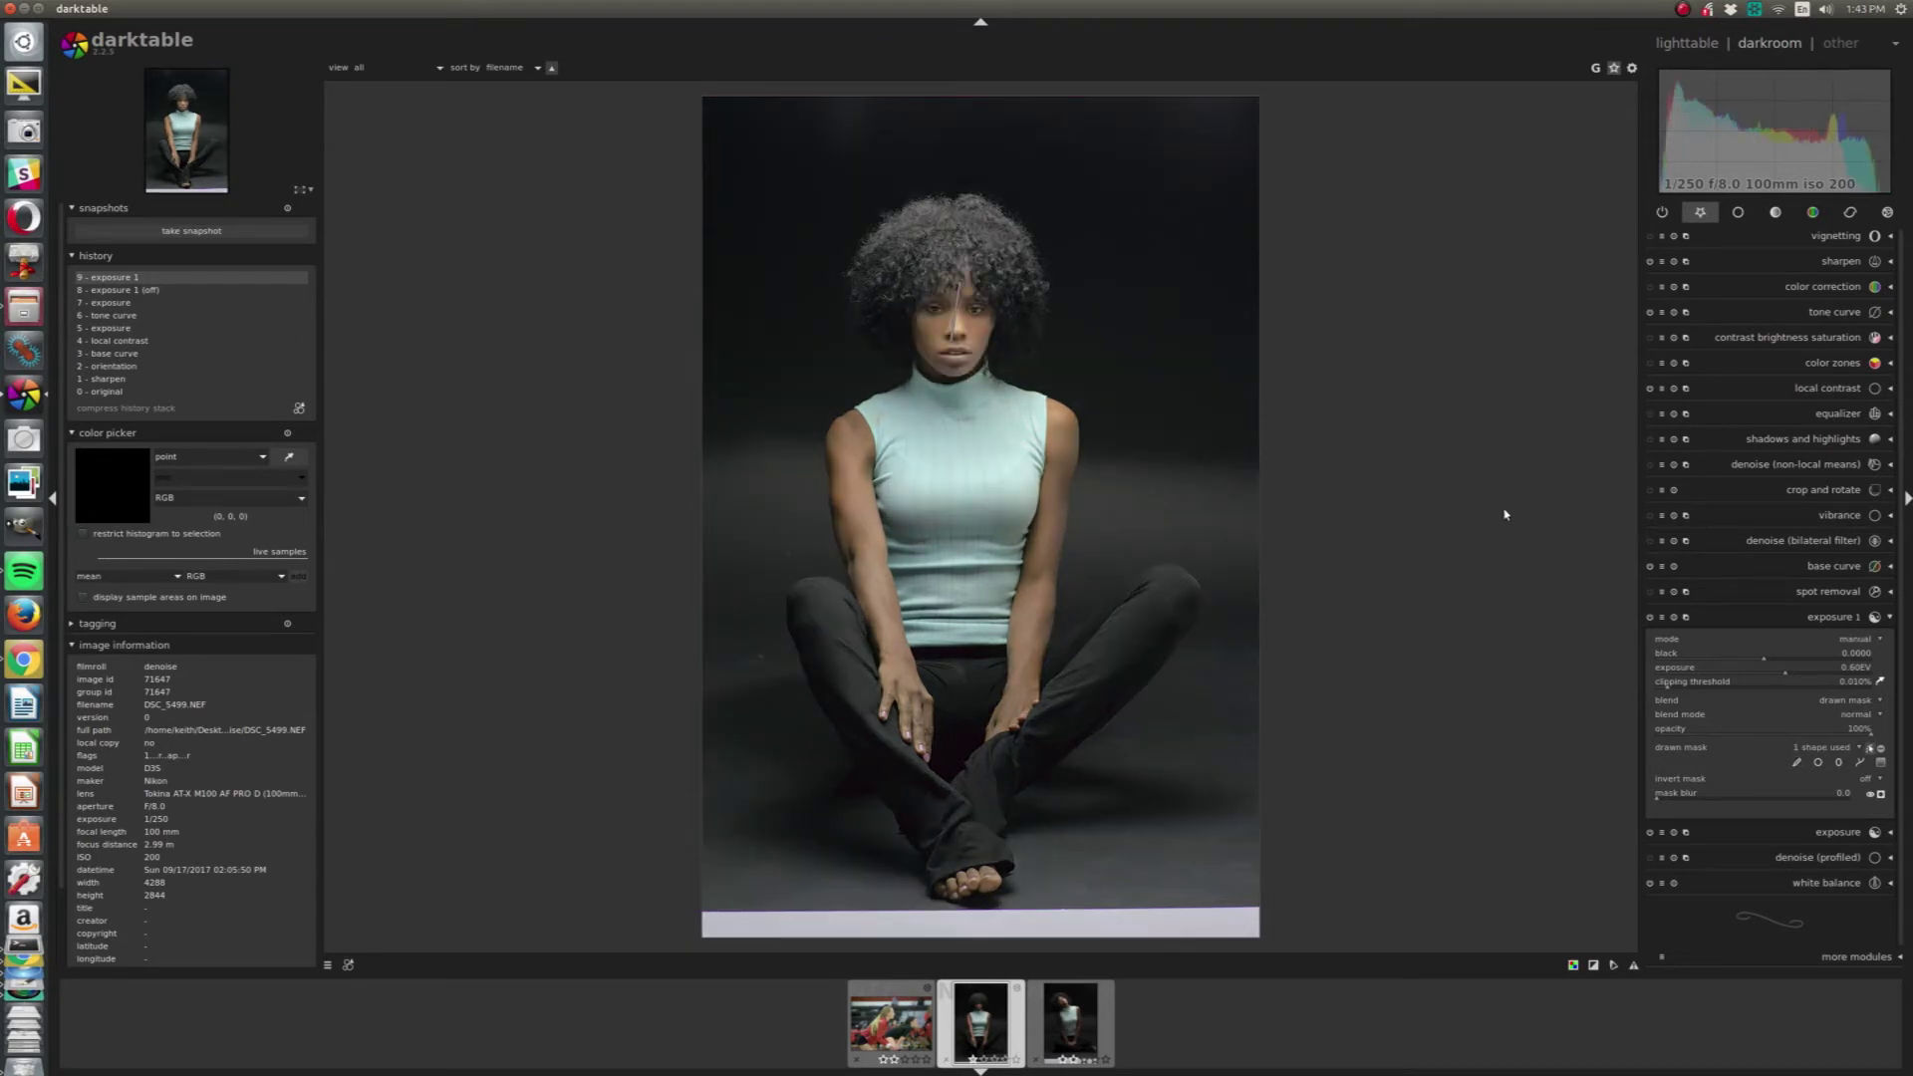
click(1834, 618)
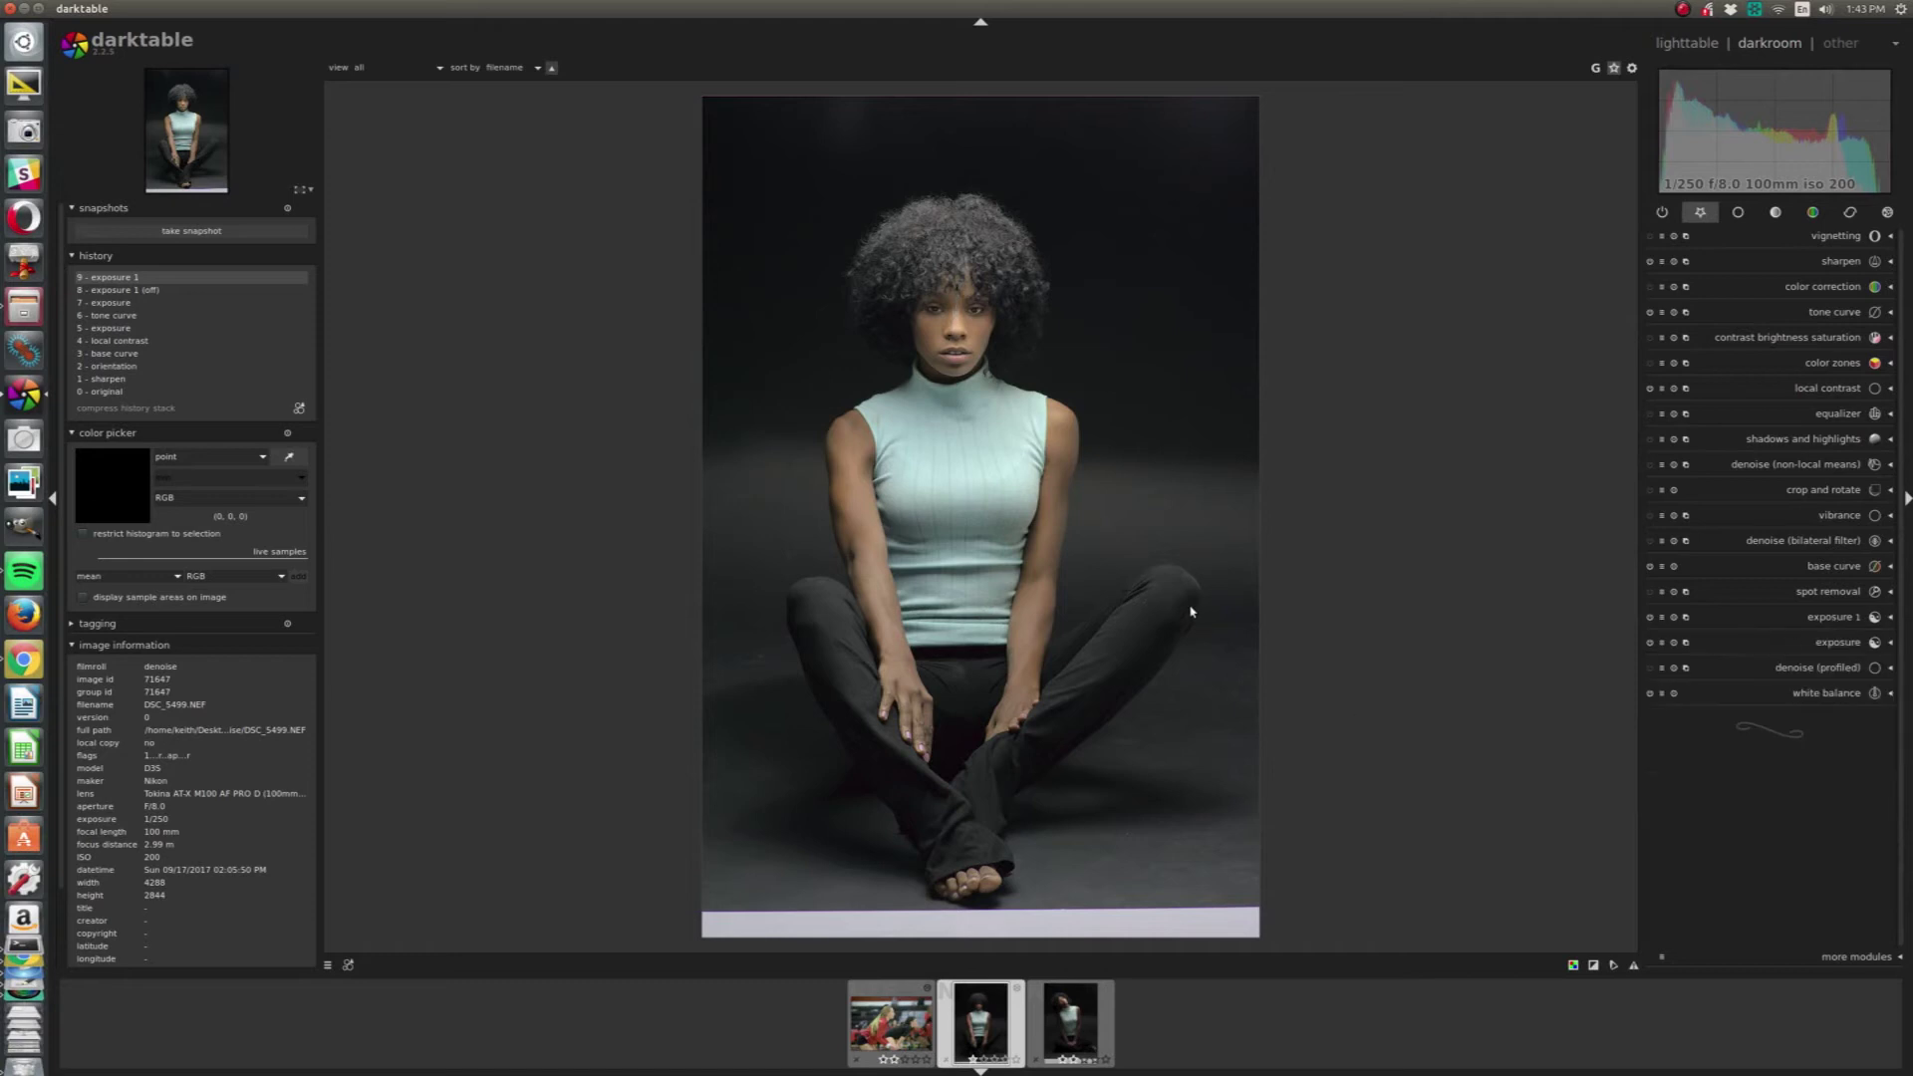
click(1831, 617)
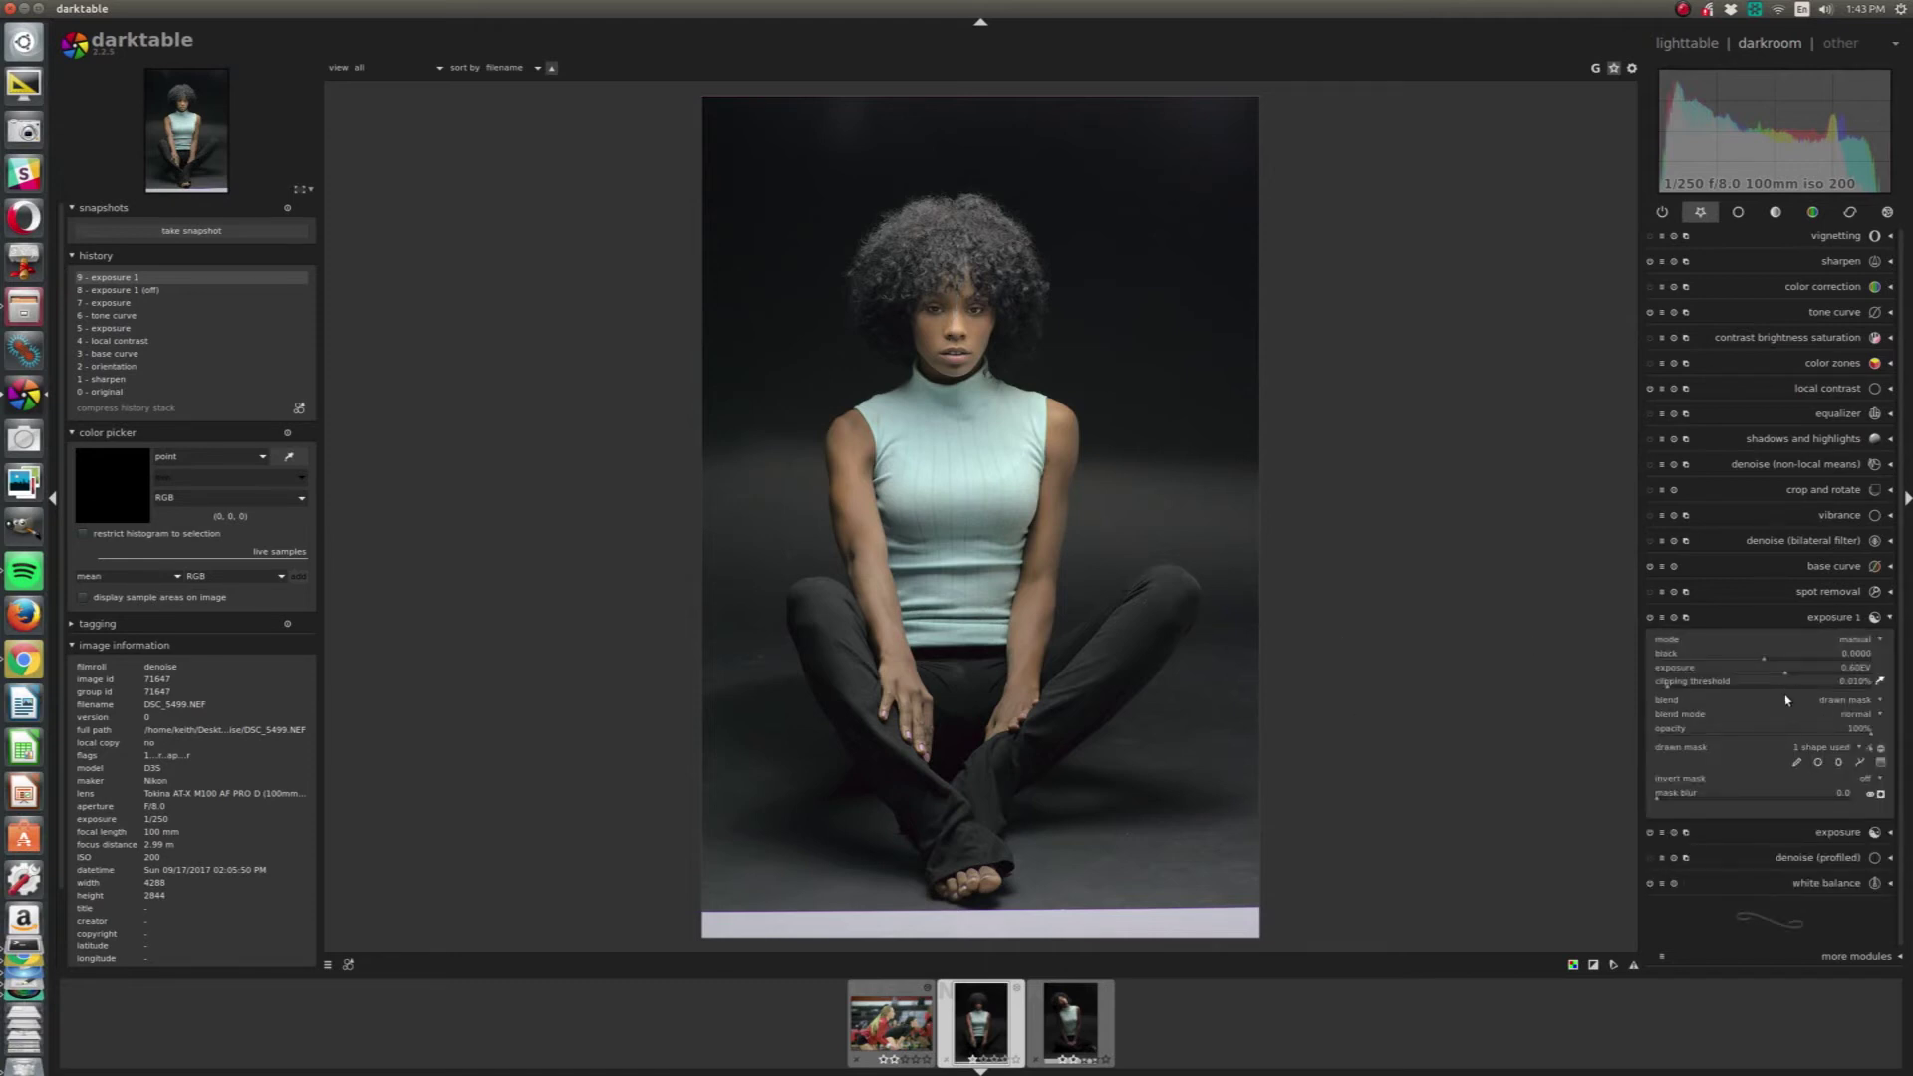
click(1840, 618)
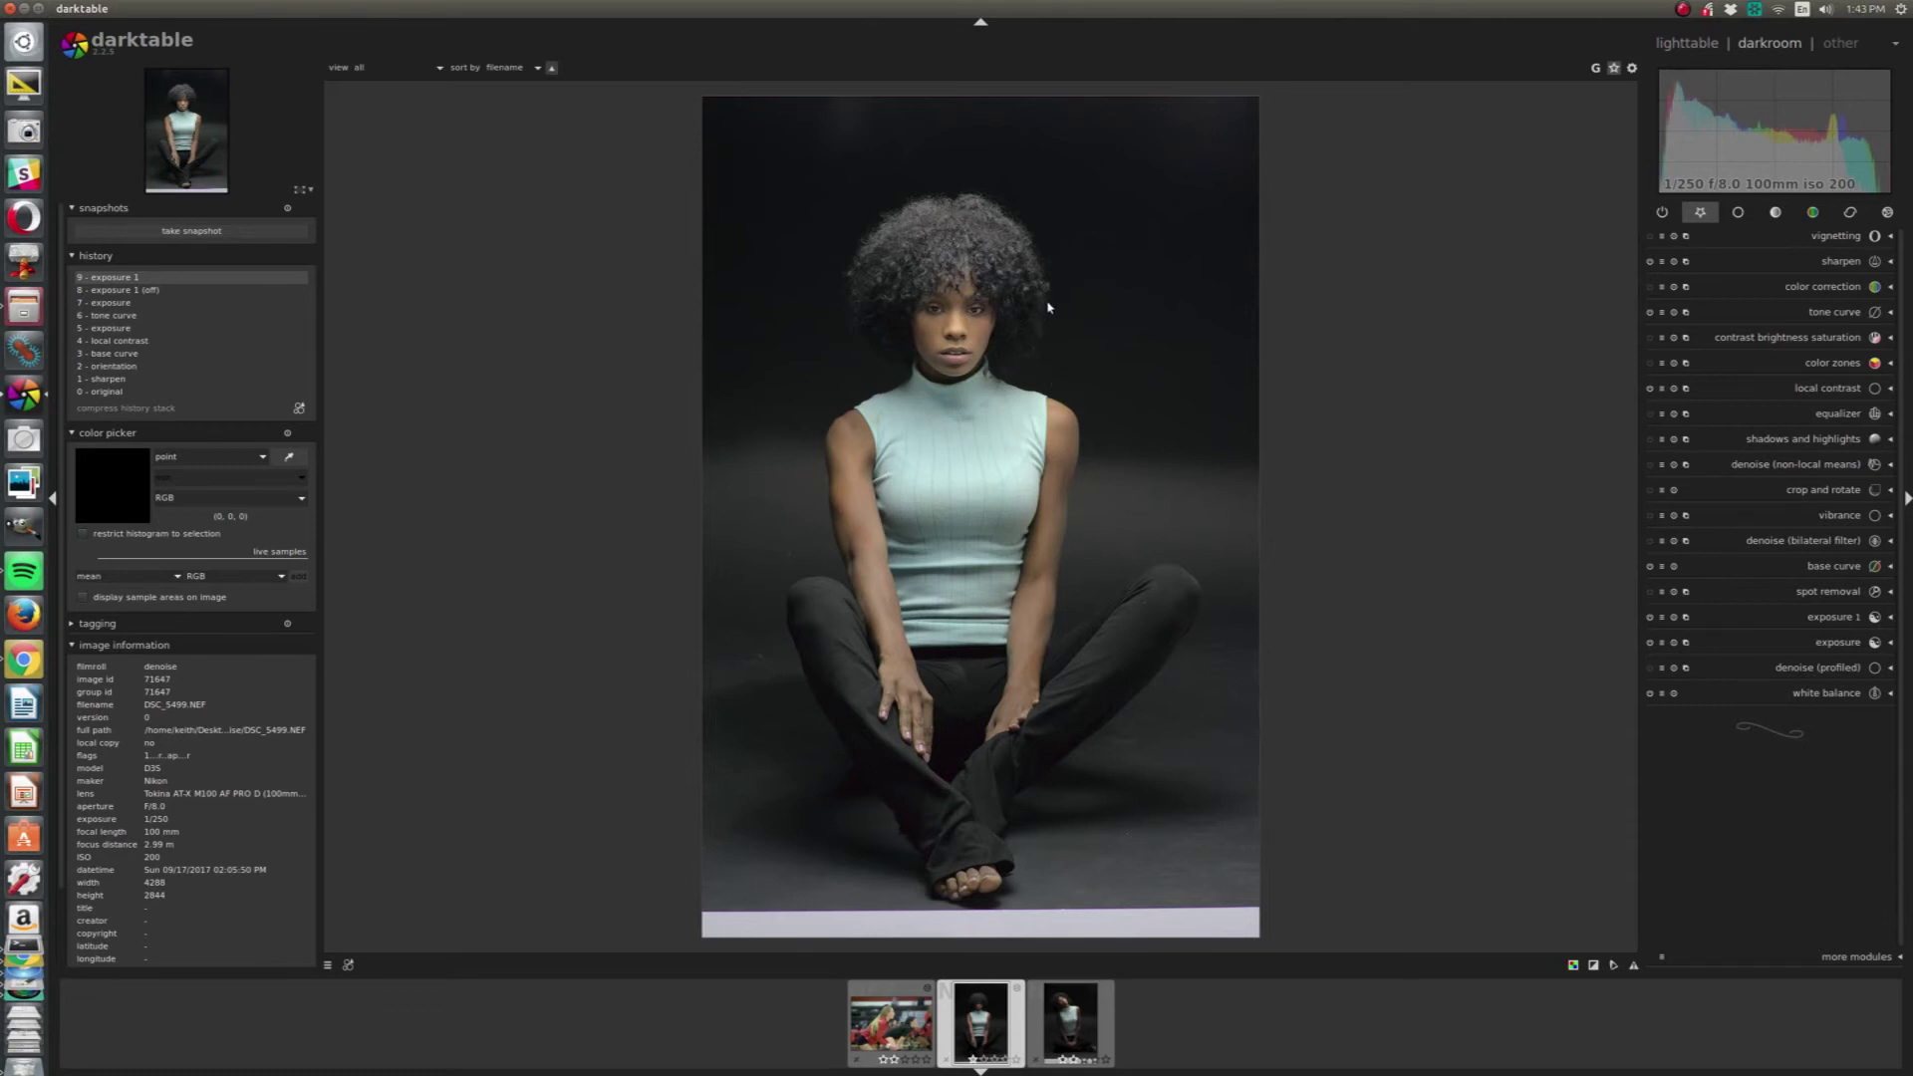
Examine the dark background beside the woman's arm for noise in an enlarged view without the side panels.
scroll(1086, 319, up, 1)
scroll(1145, 336, up, 1)
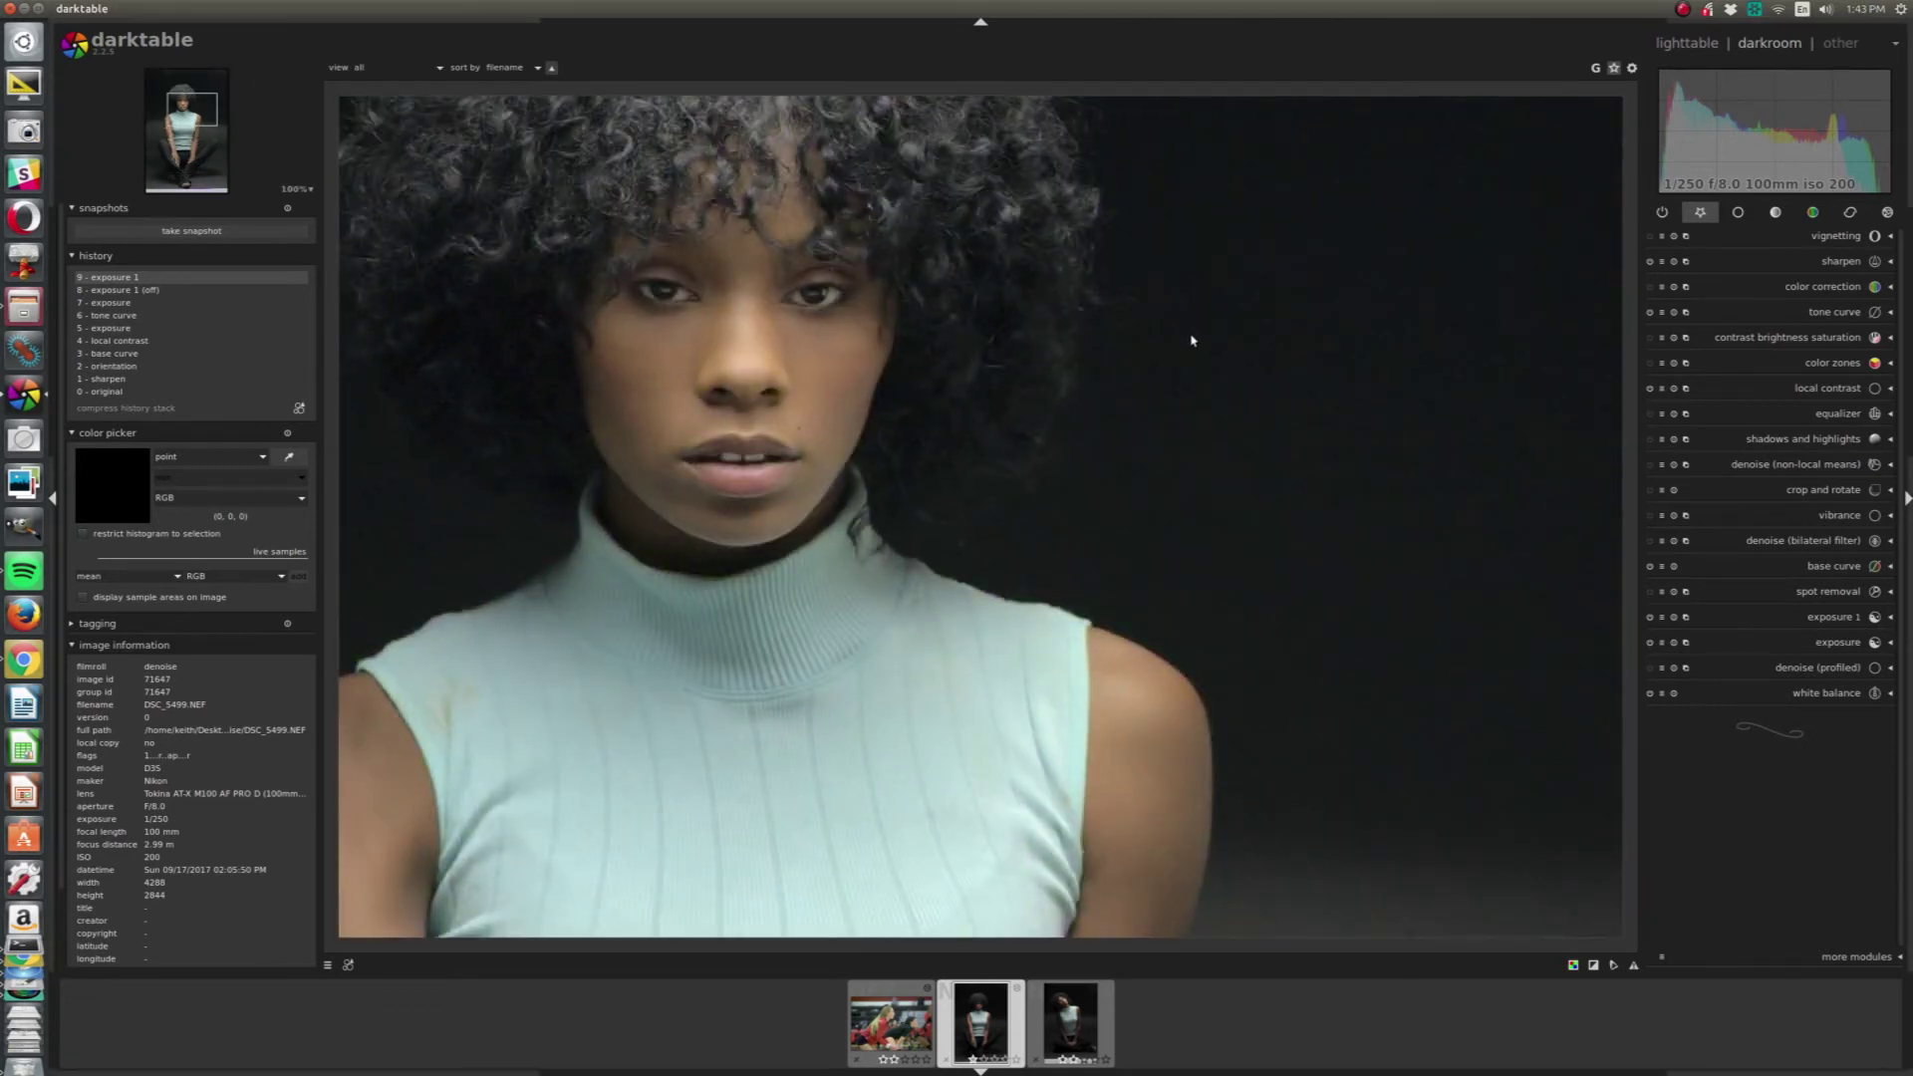
drag(1312, 755, 1315, 517)
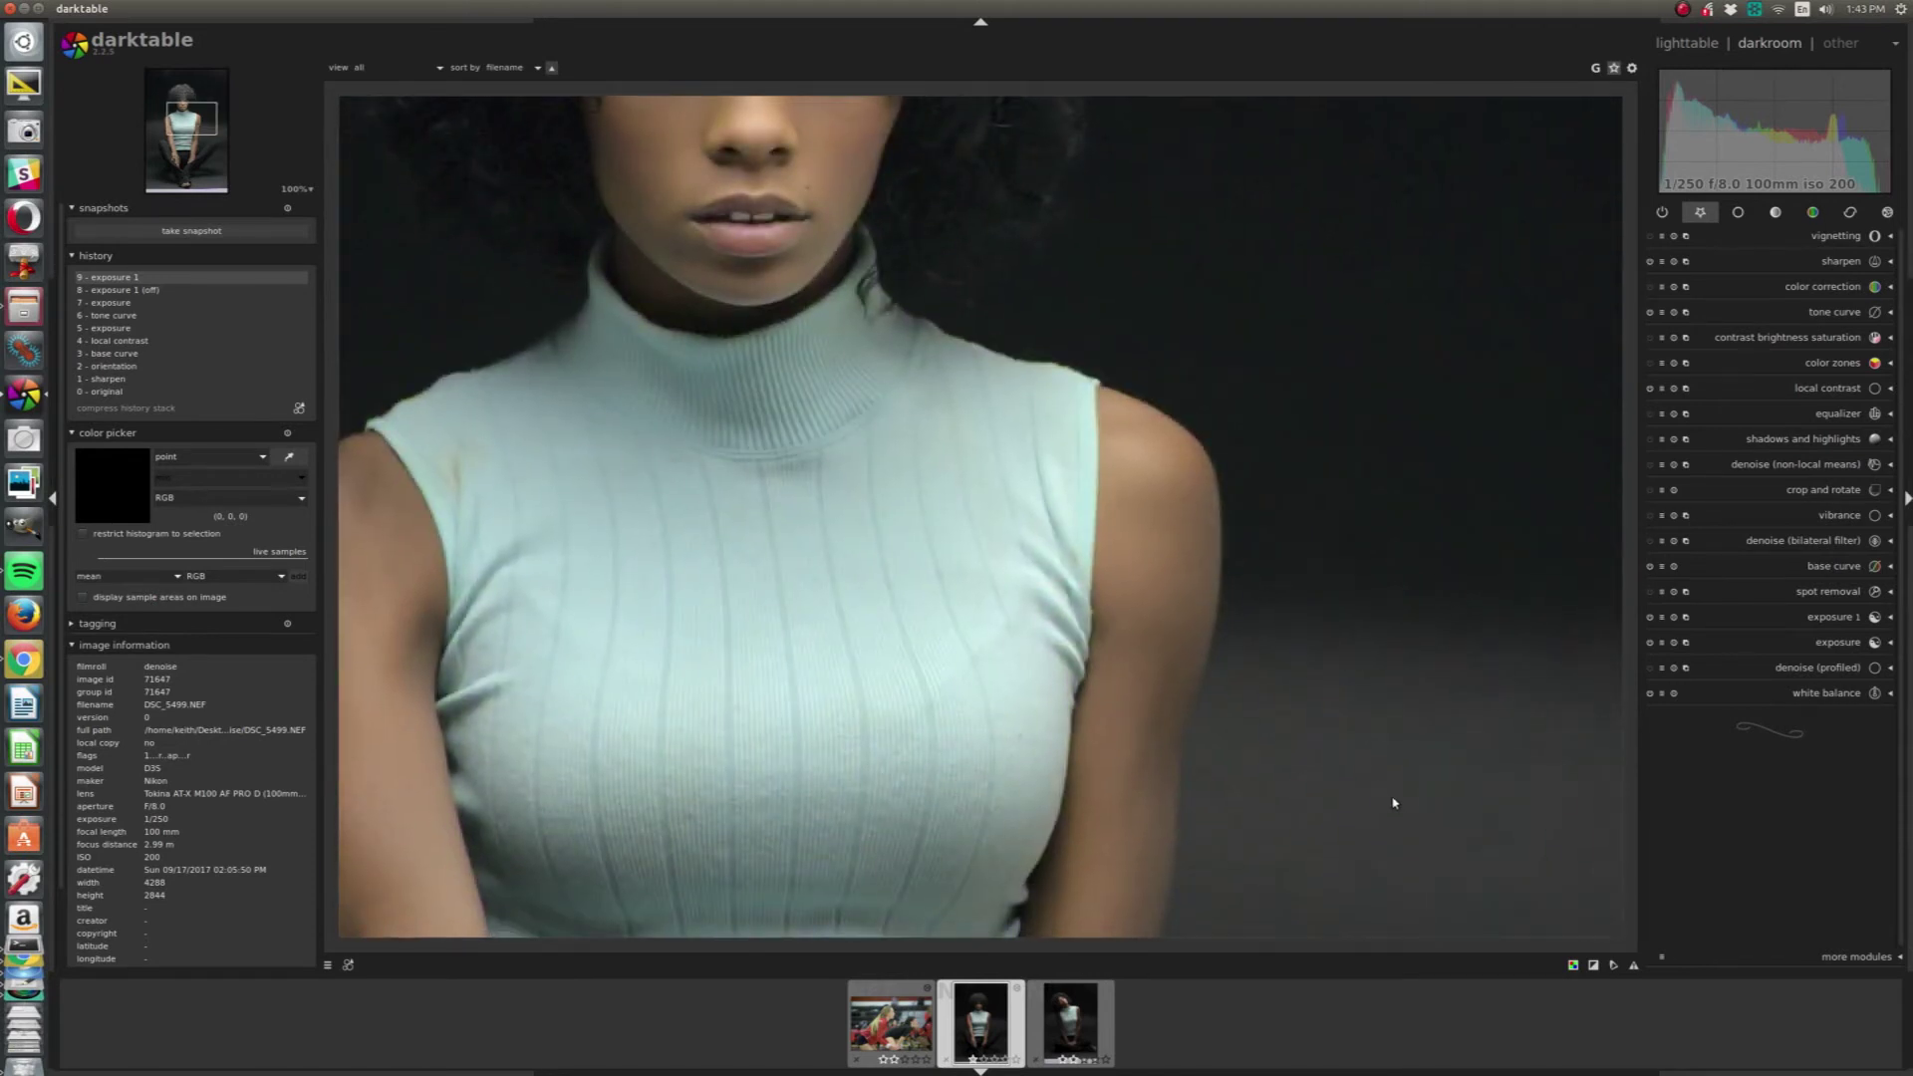
key(Tab)
scroll(1434, 850, up, 3)
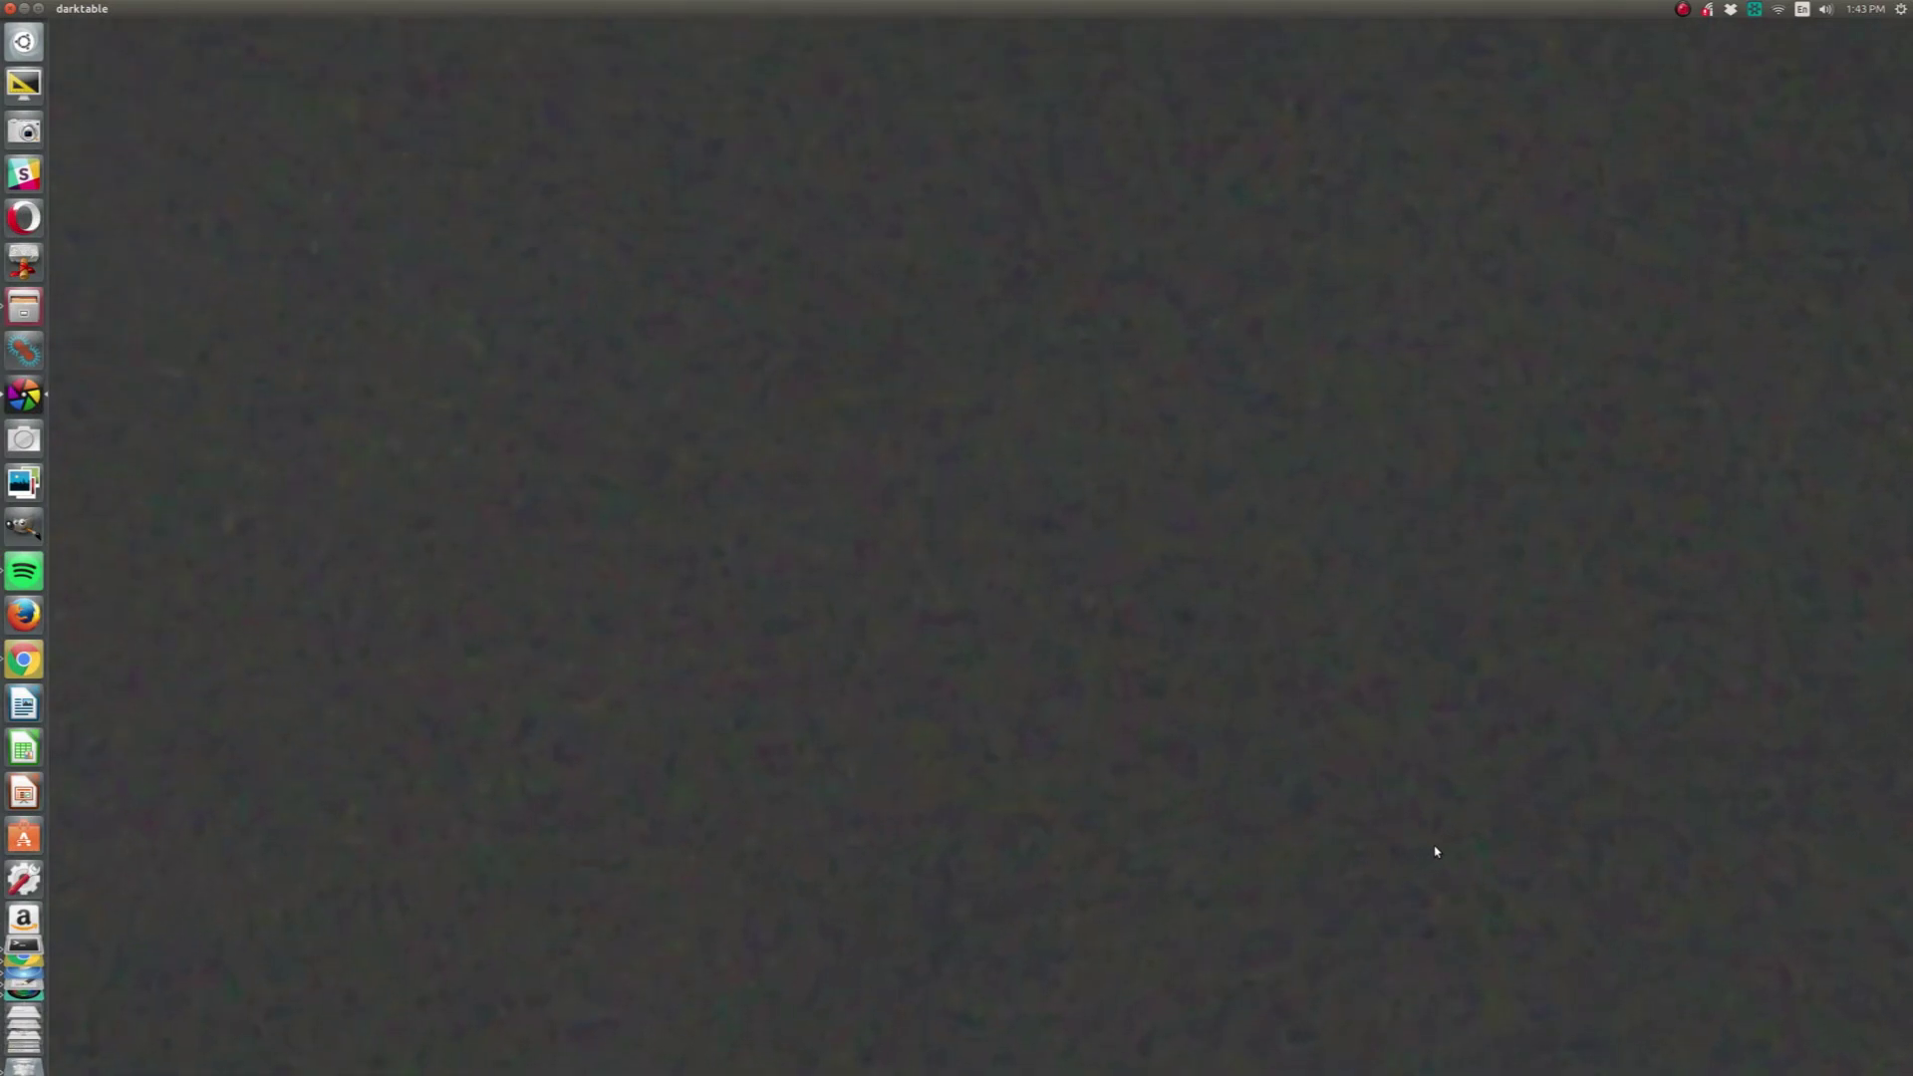
scroll(1435, 850, down, 4)
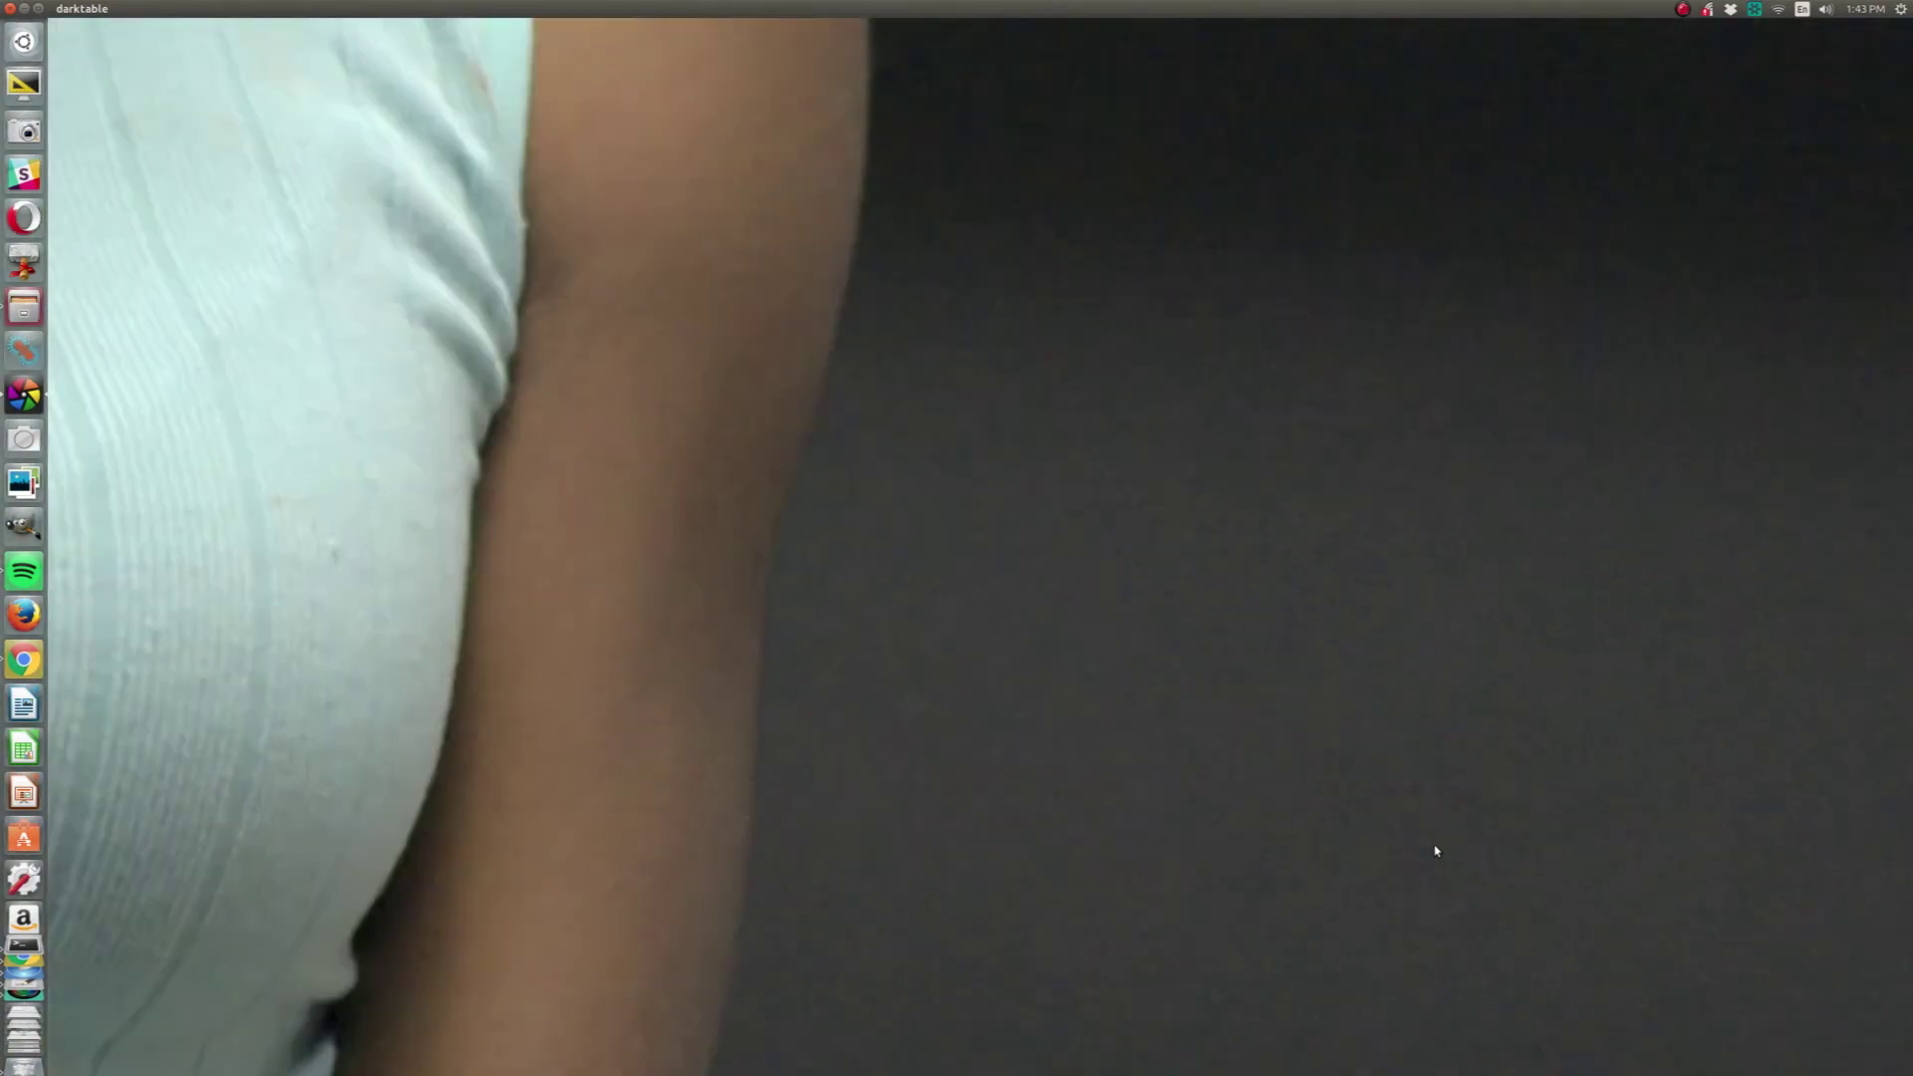
key(Tab)
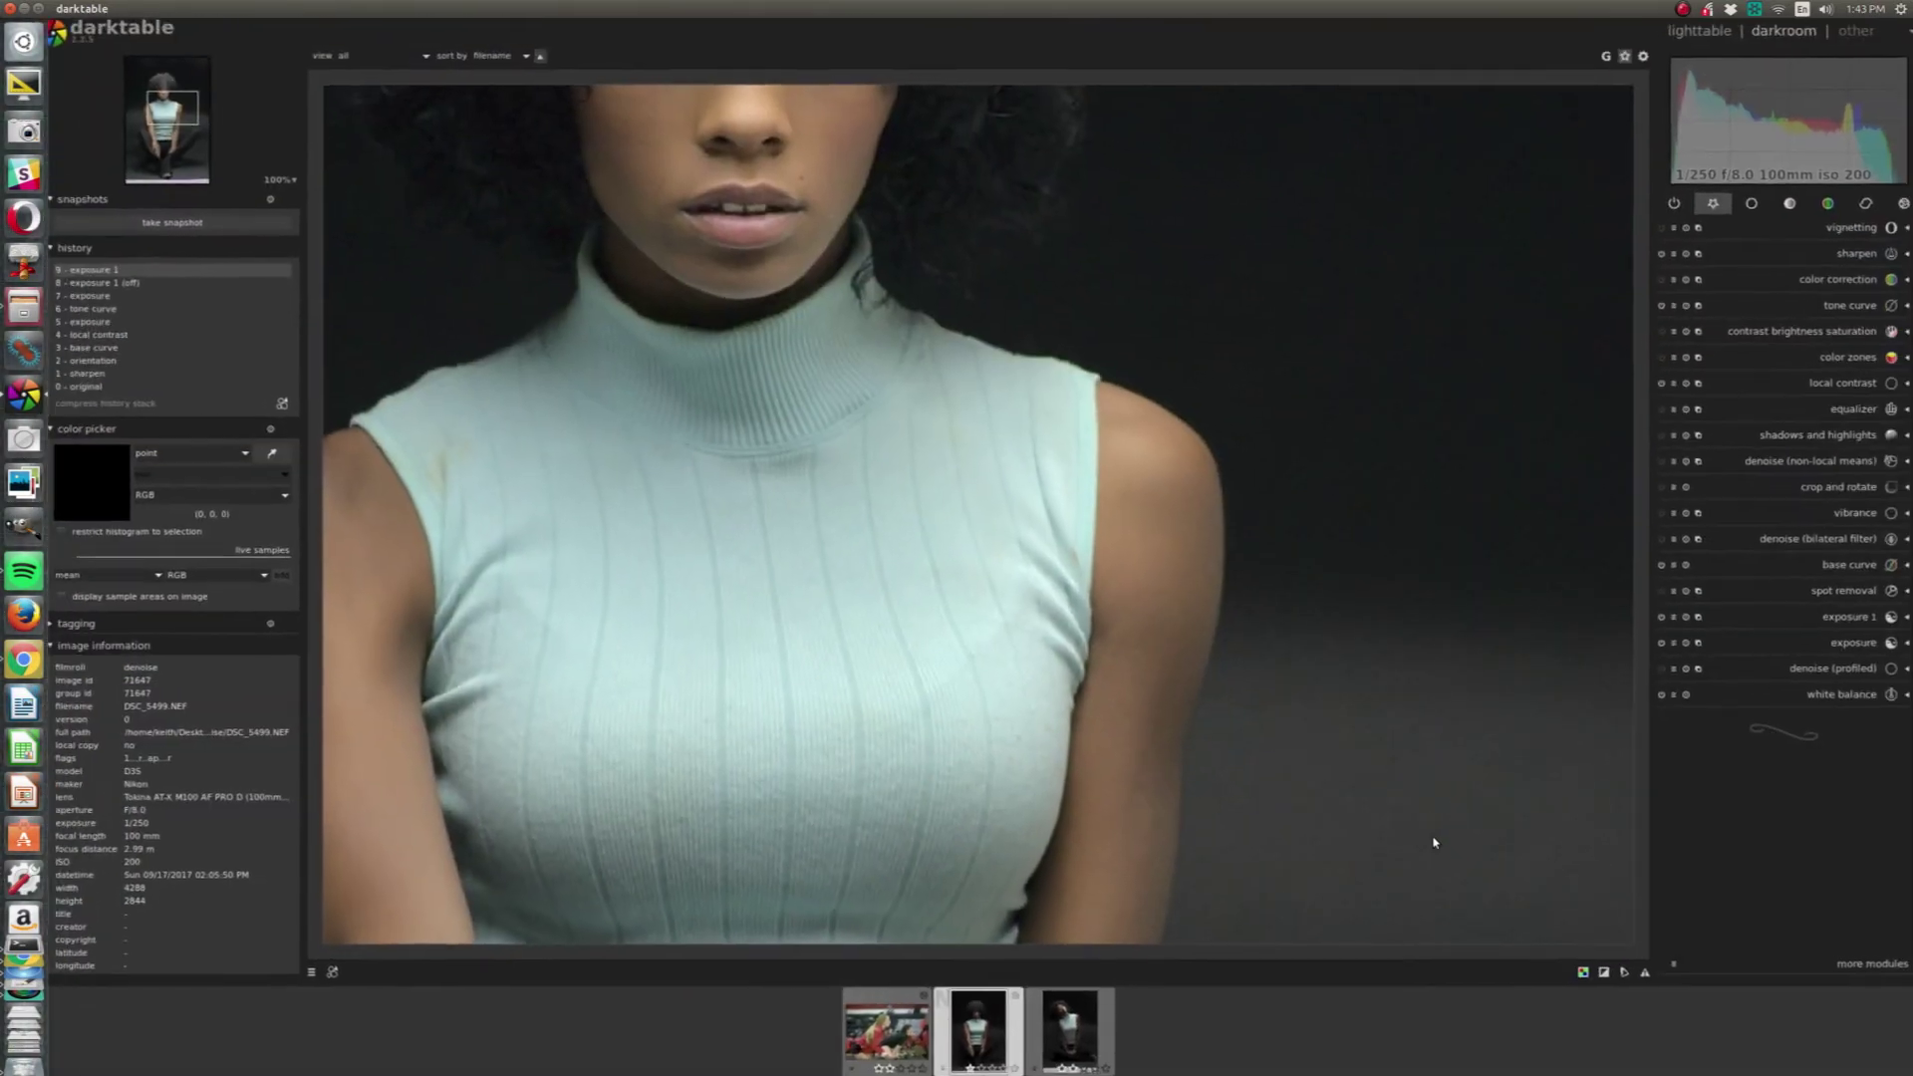
scroll(1132, 576, down, 3)
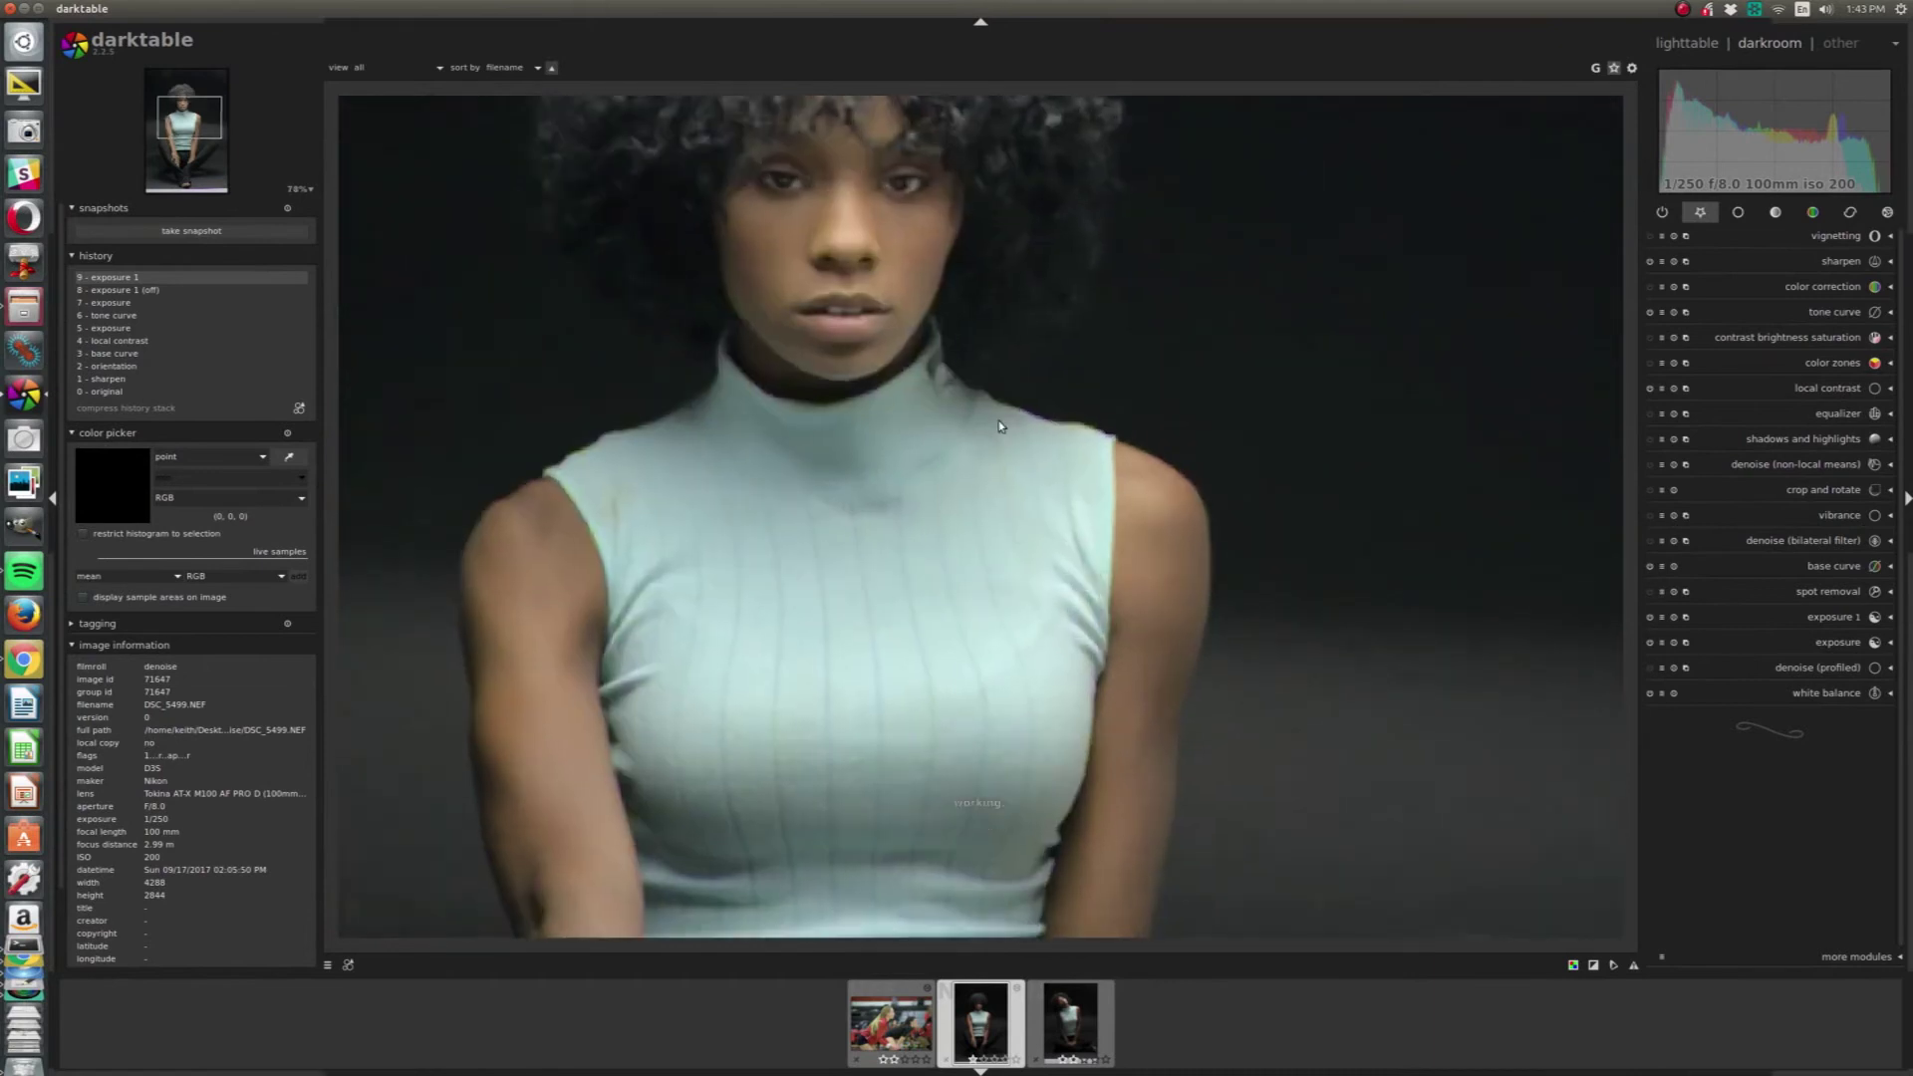
Examine the woman's face and hair for noise in close-up, and return to a view of the overall portrait.
key(Tab)
scroll(930, 185, up, 5)
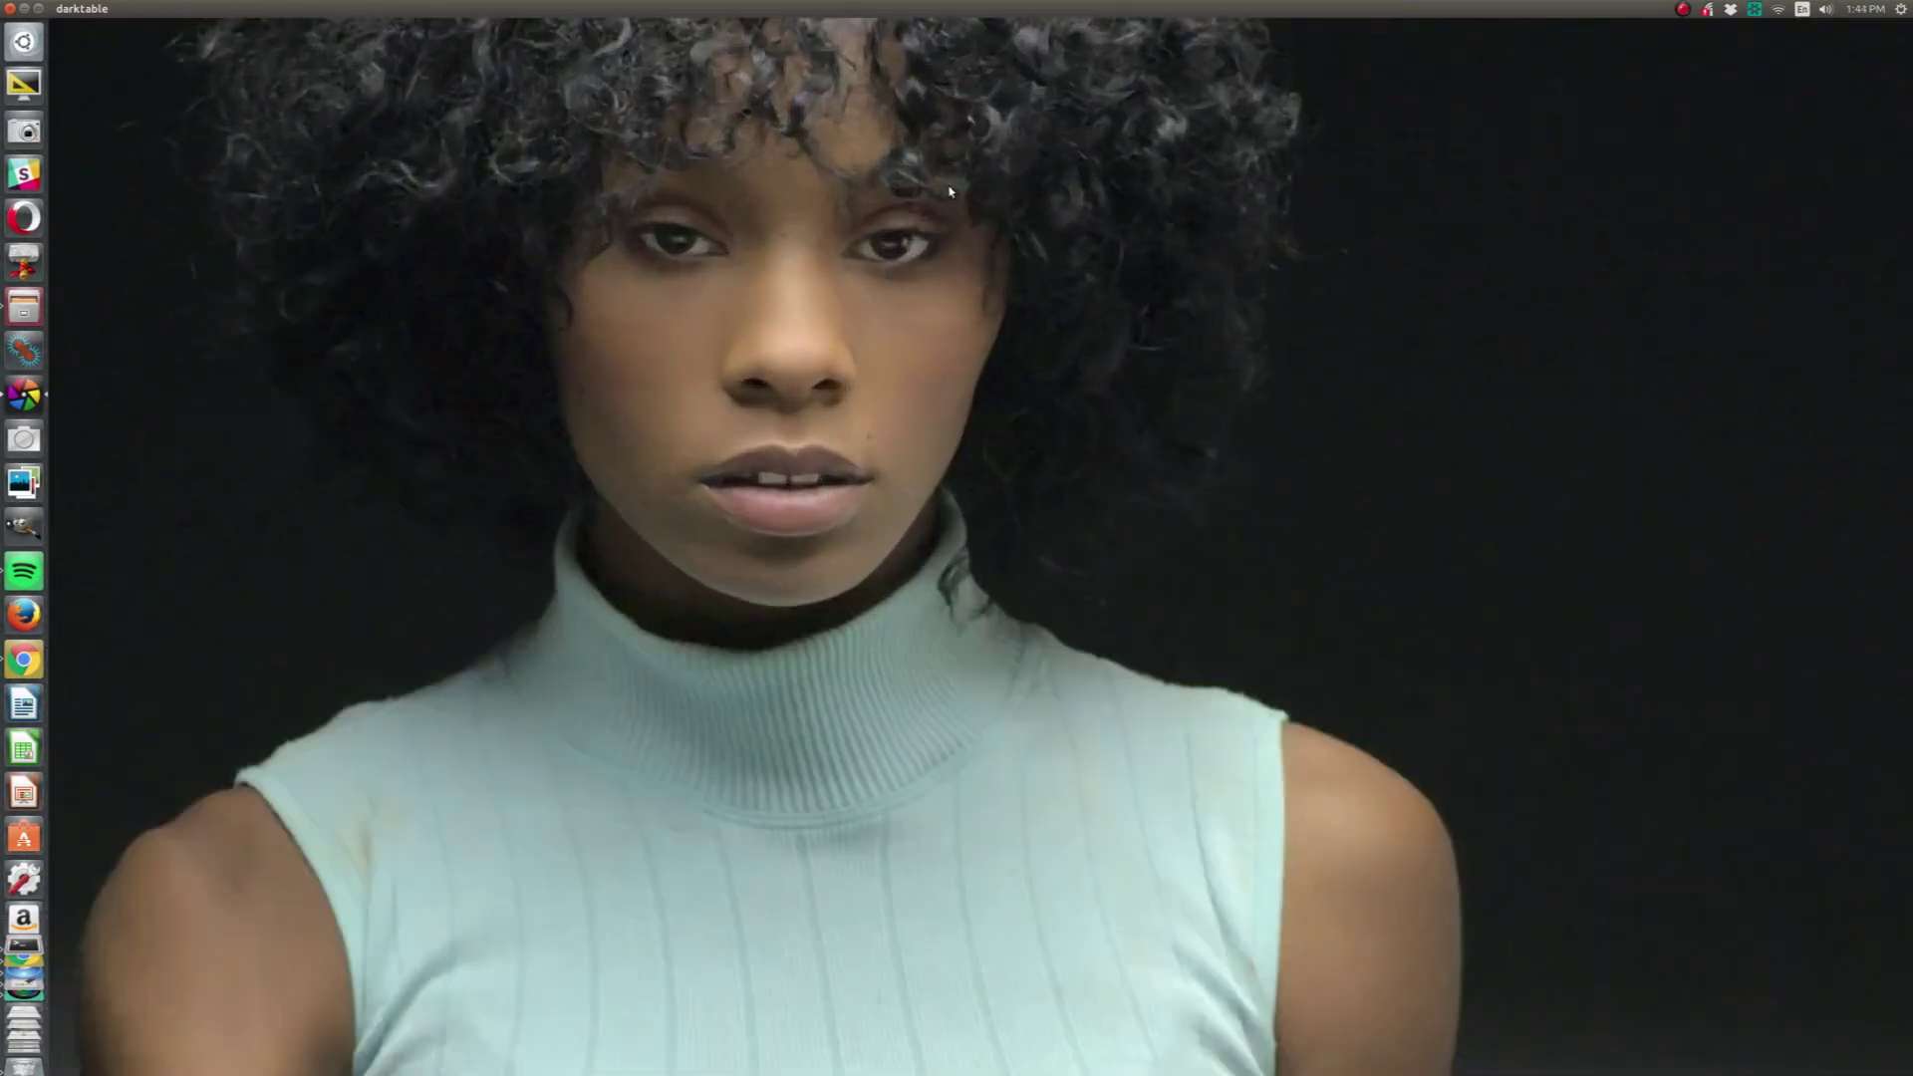
scroll(947, 191, up, 1)
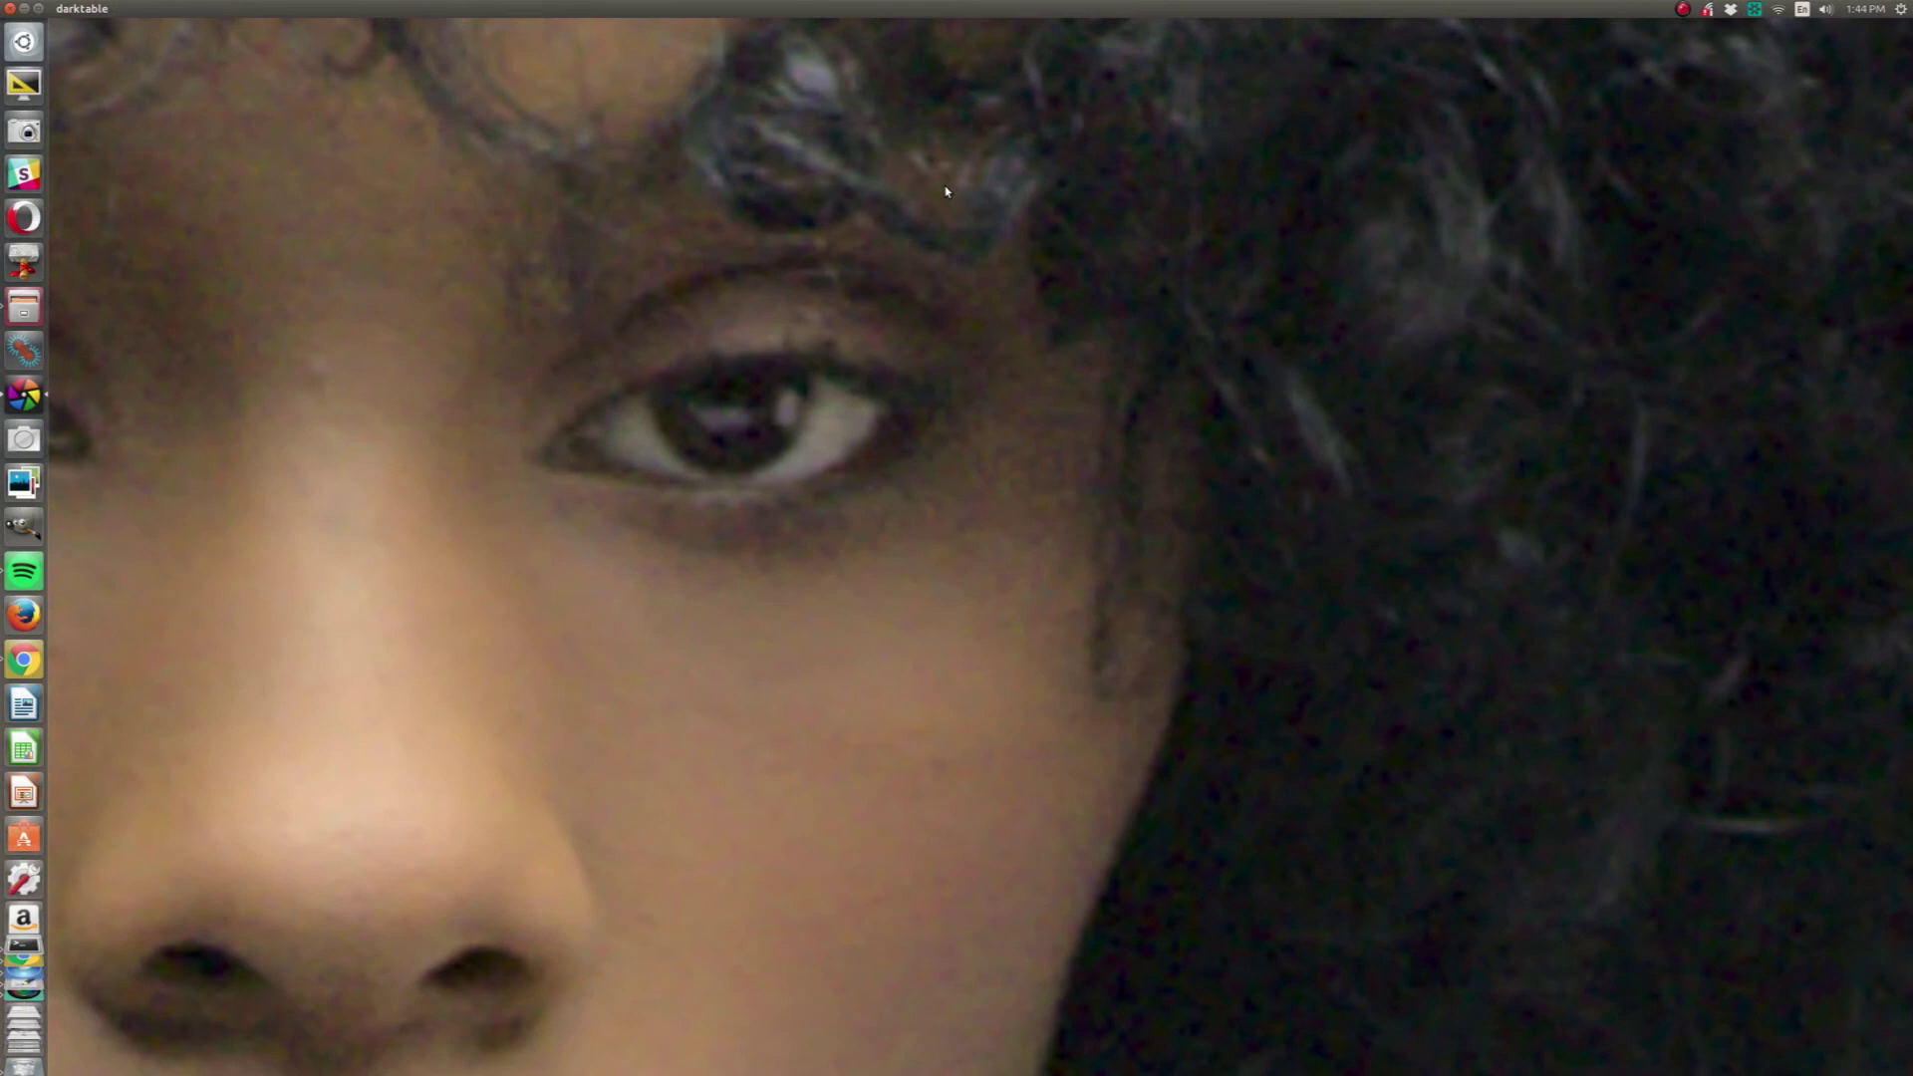
scroll(947, 191, down, 6)
key(Tab)
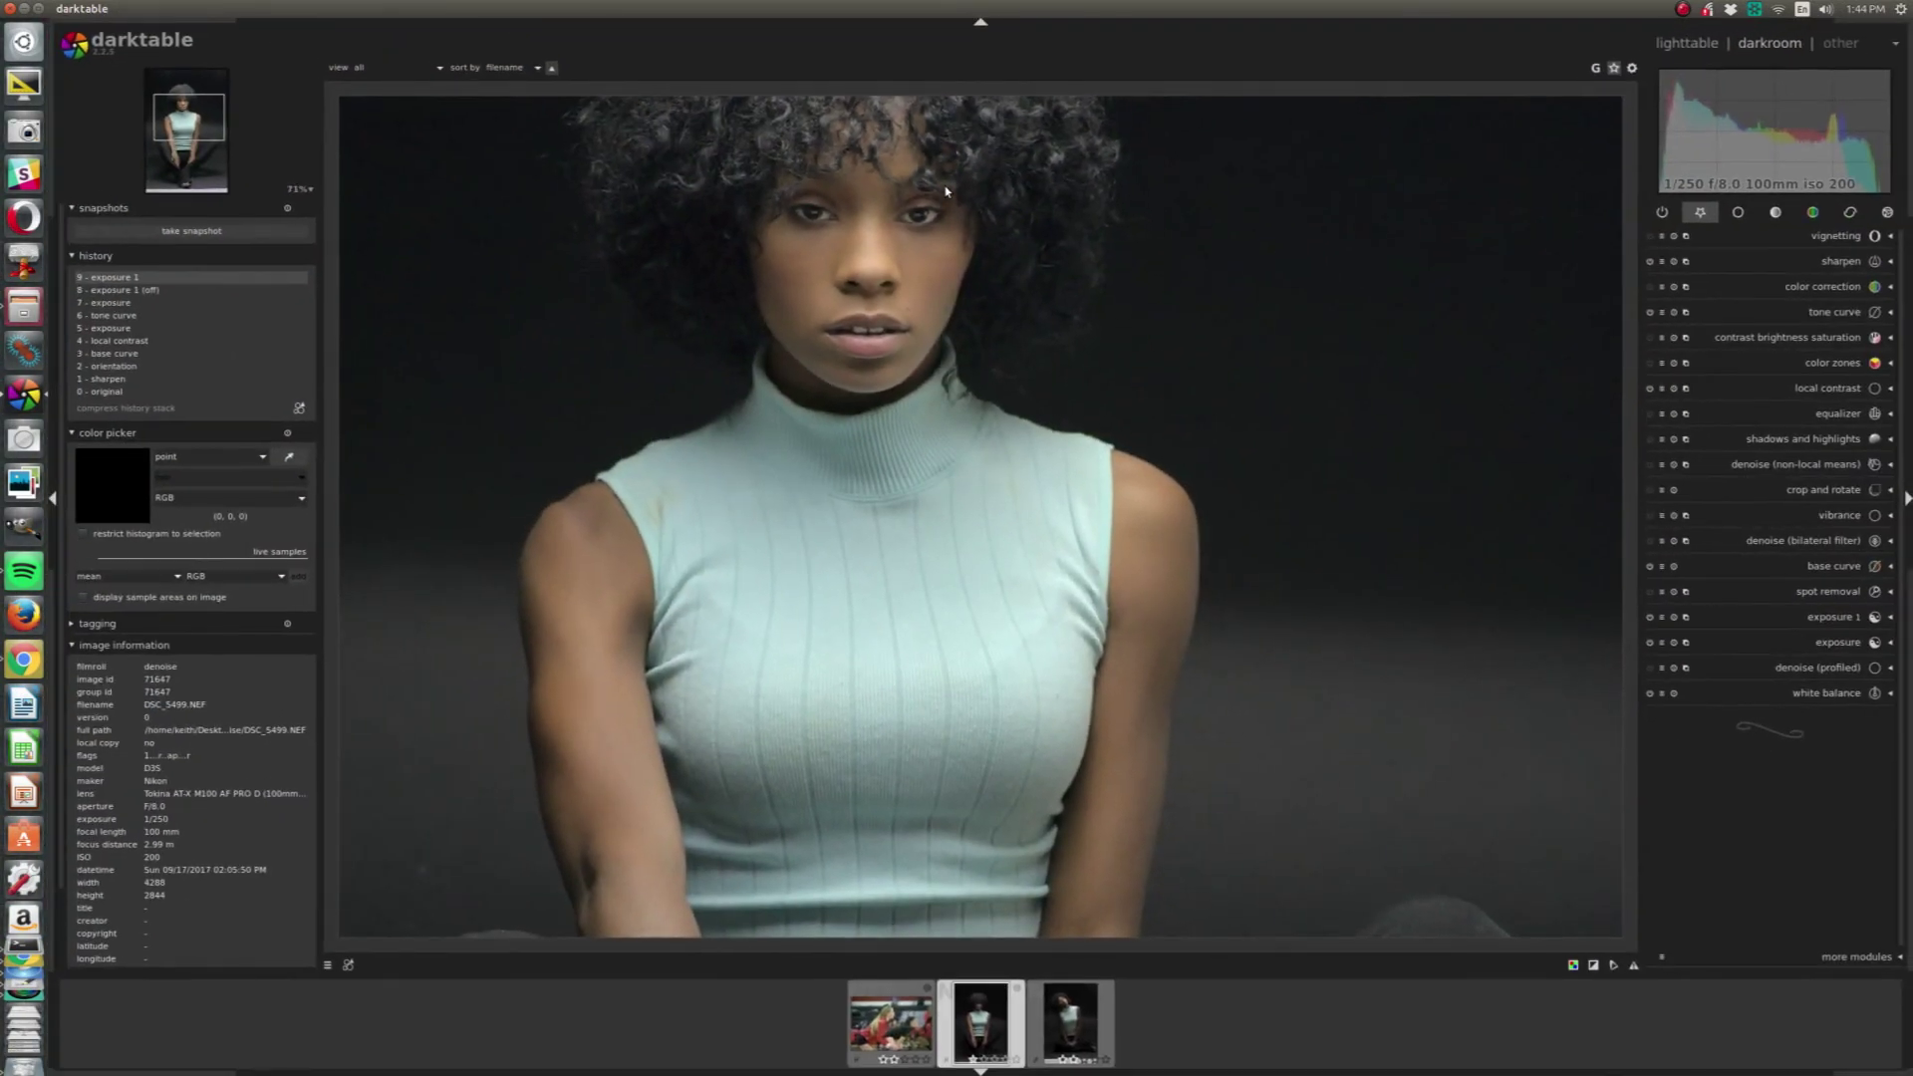
scroll(1041, 351, down, 3)
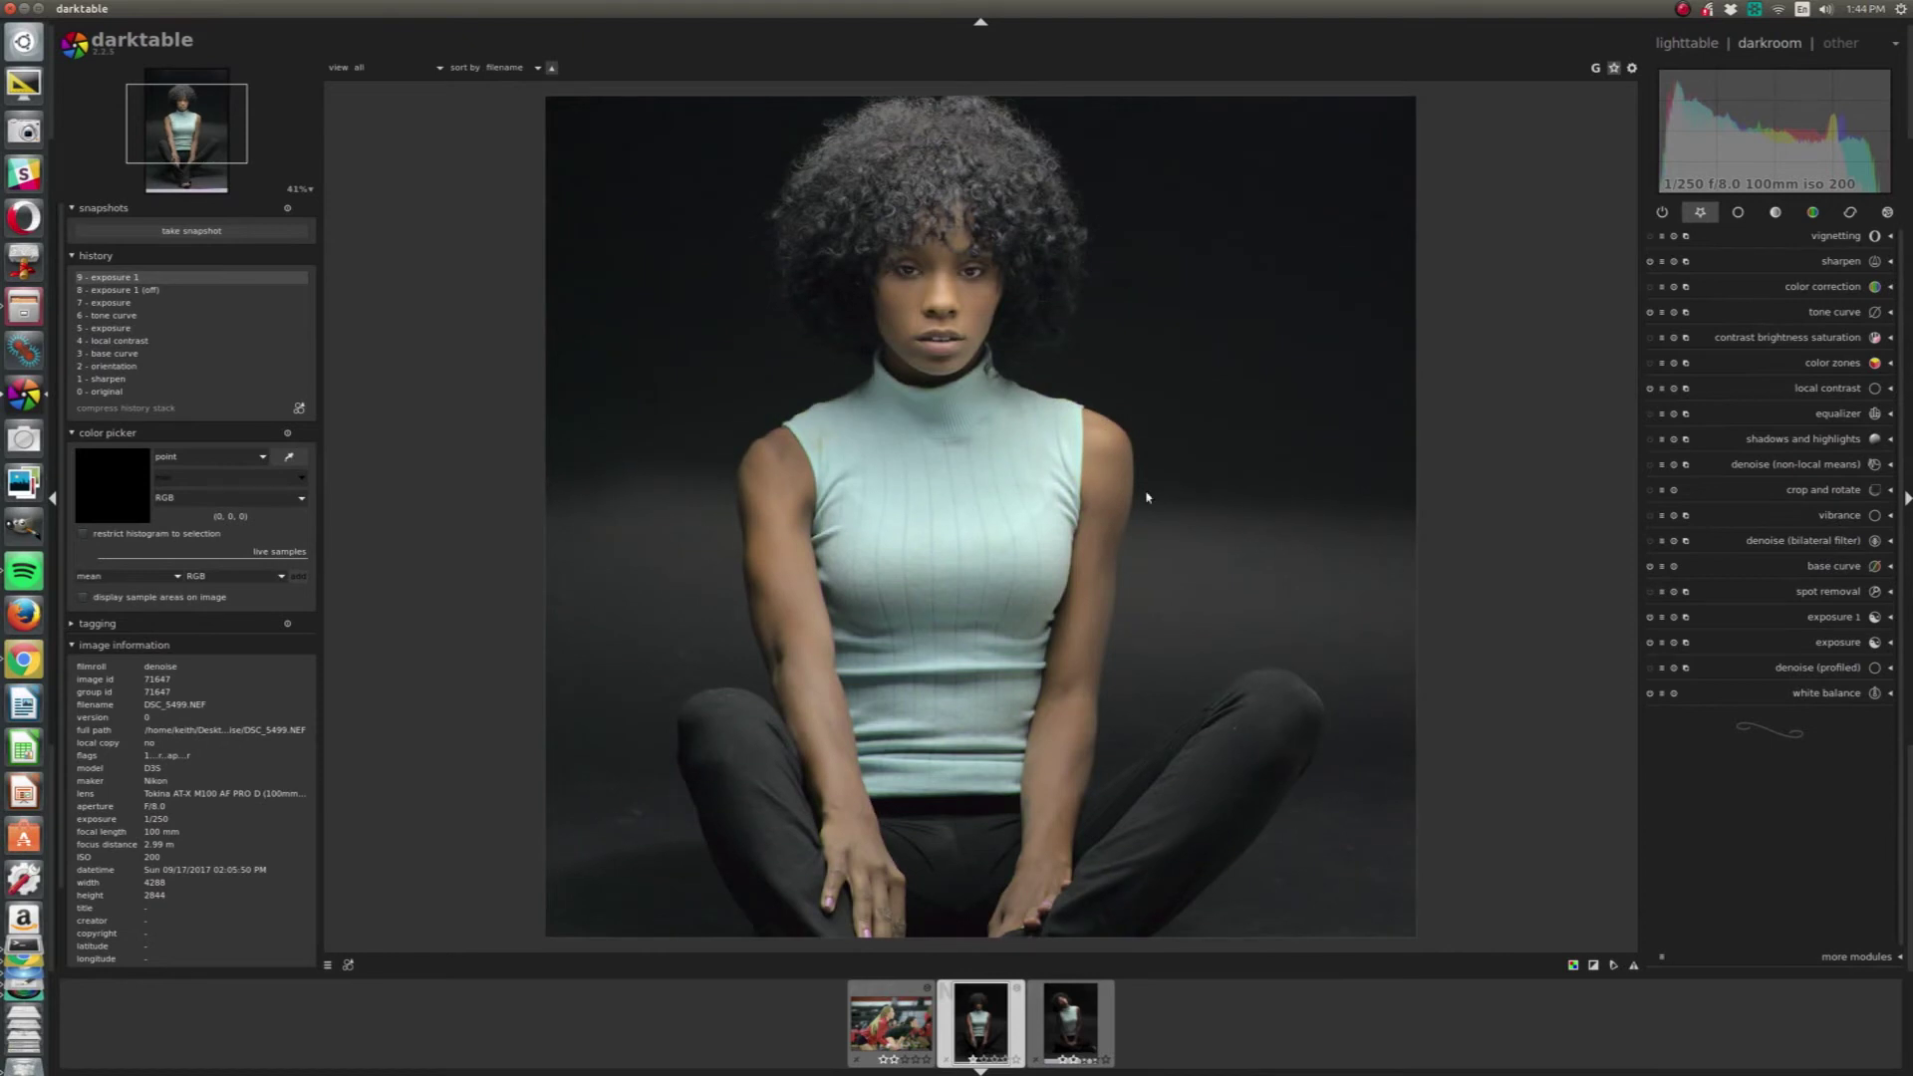
scroll(1148, 498, down, 1)
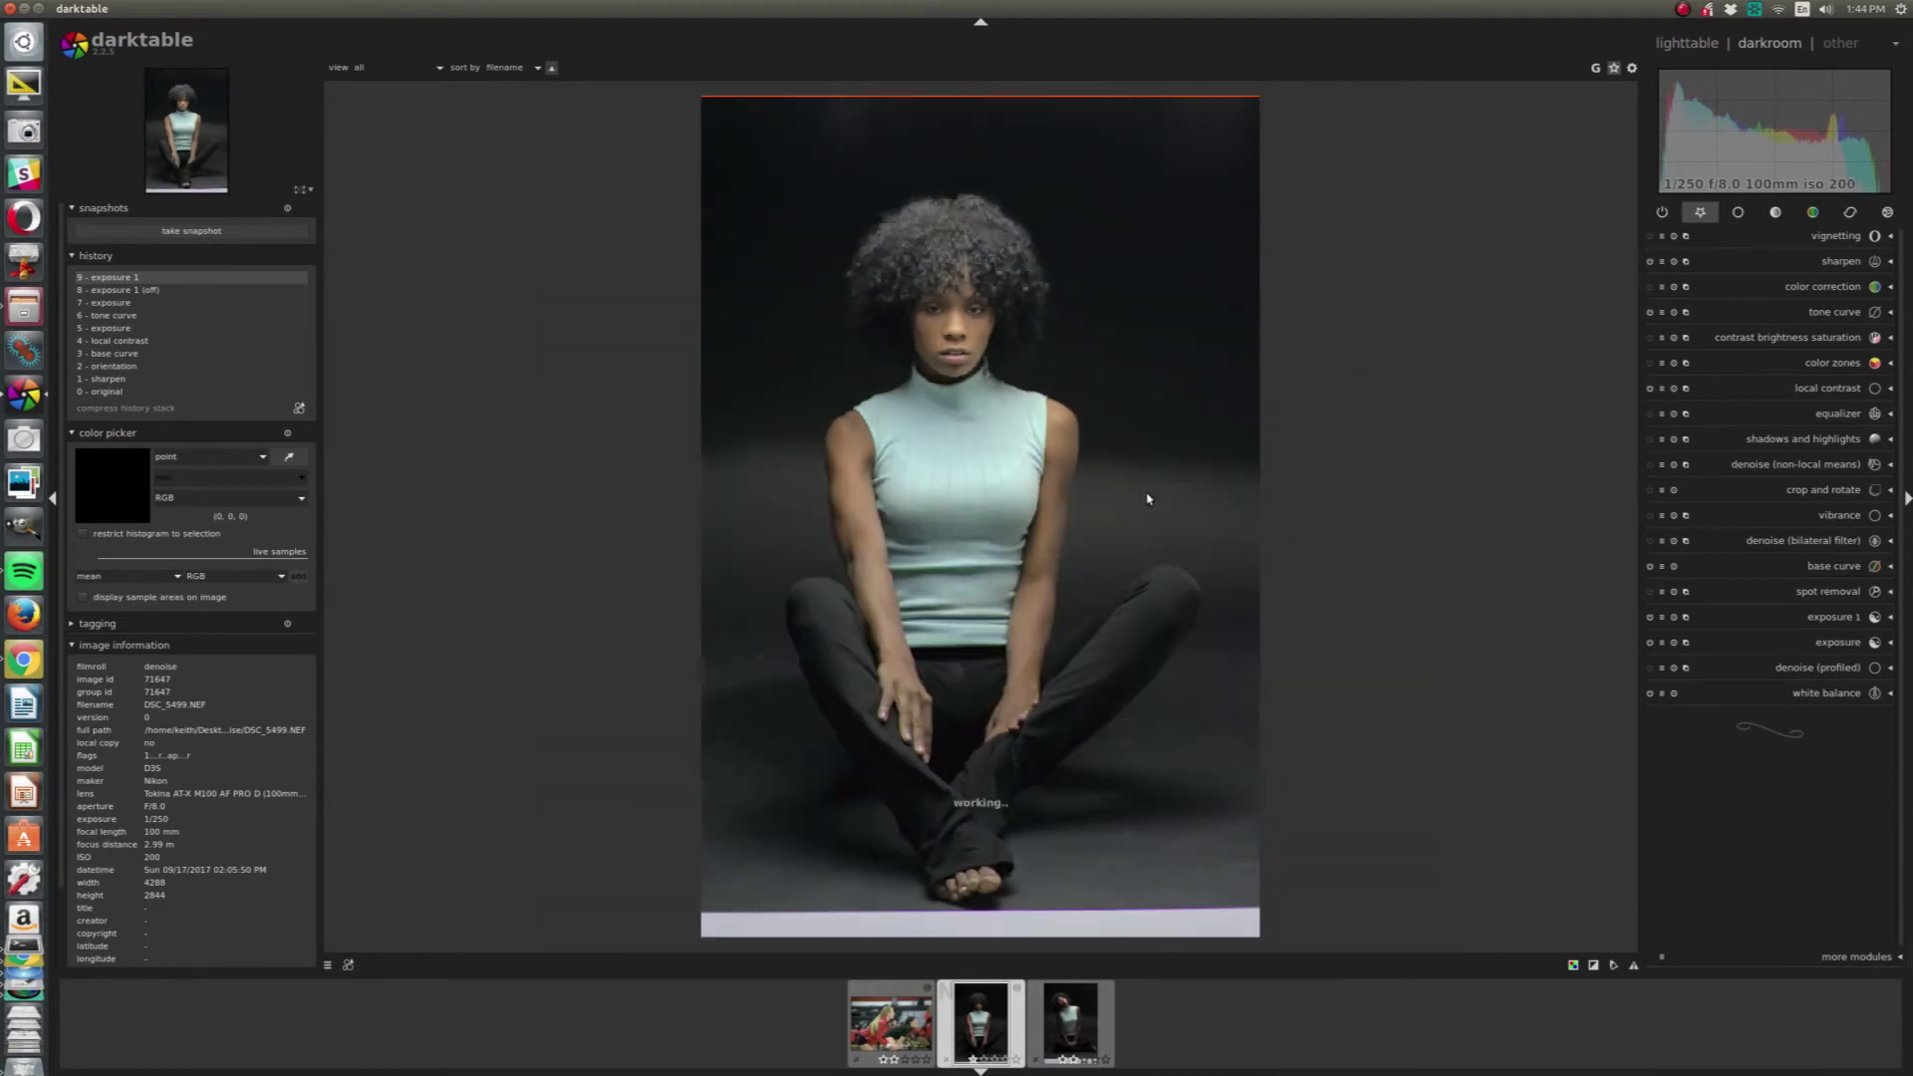
scroll(1146, 498, up, 1)
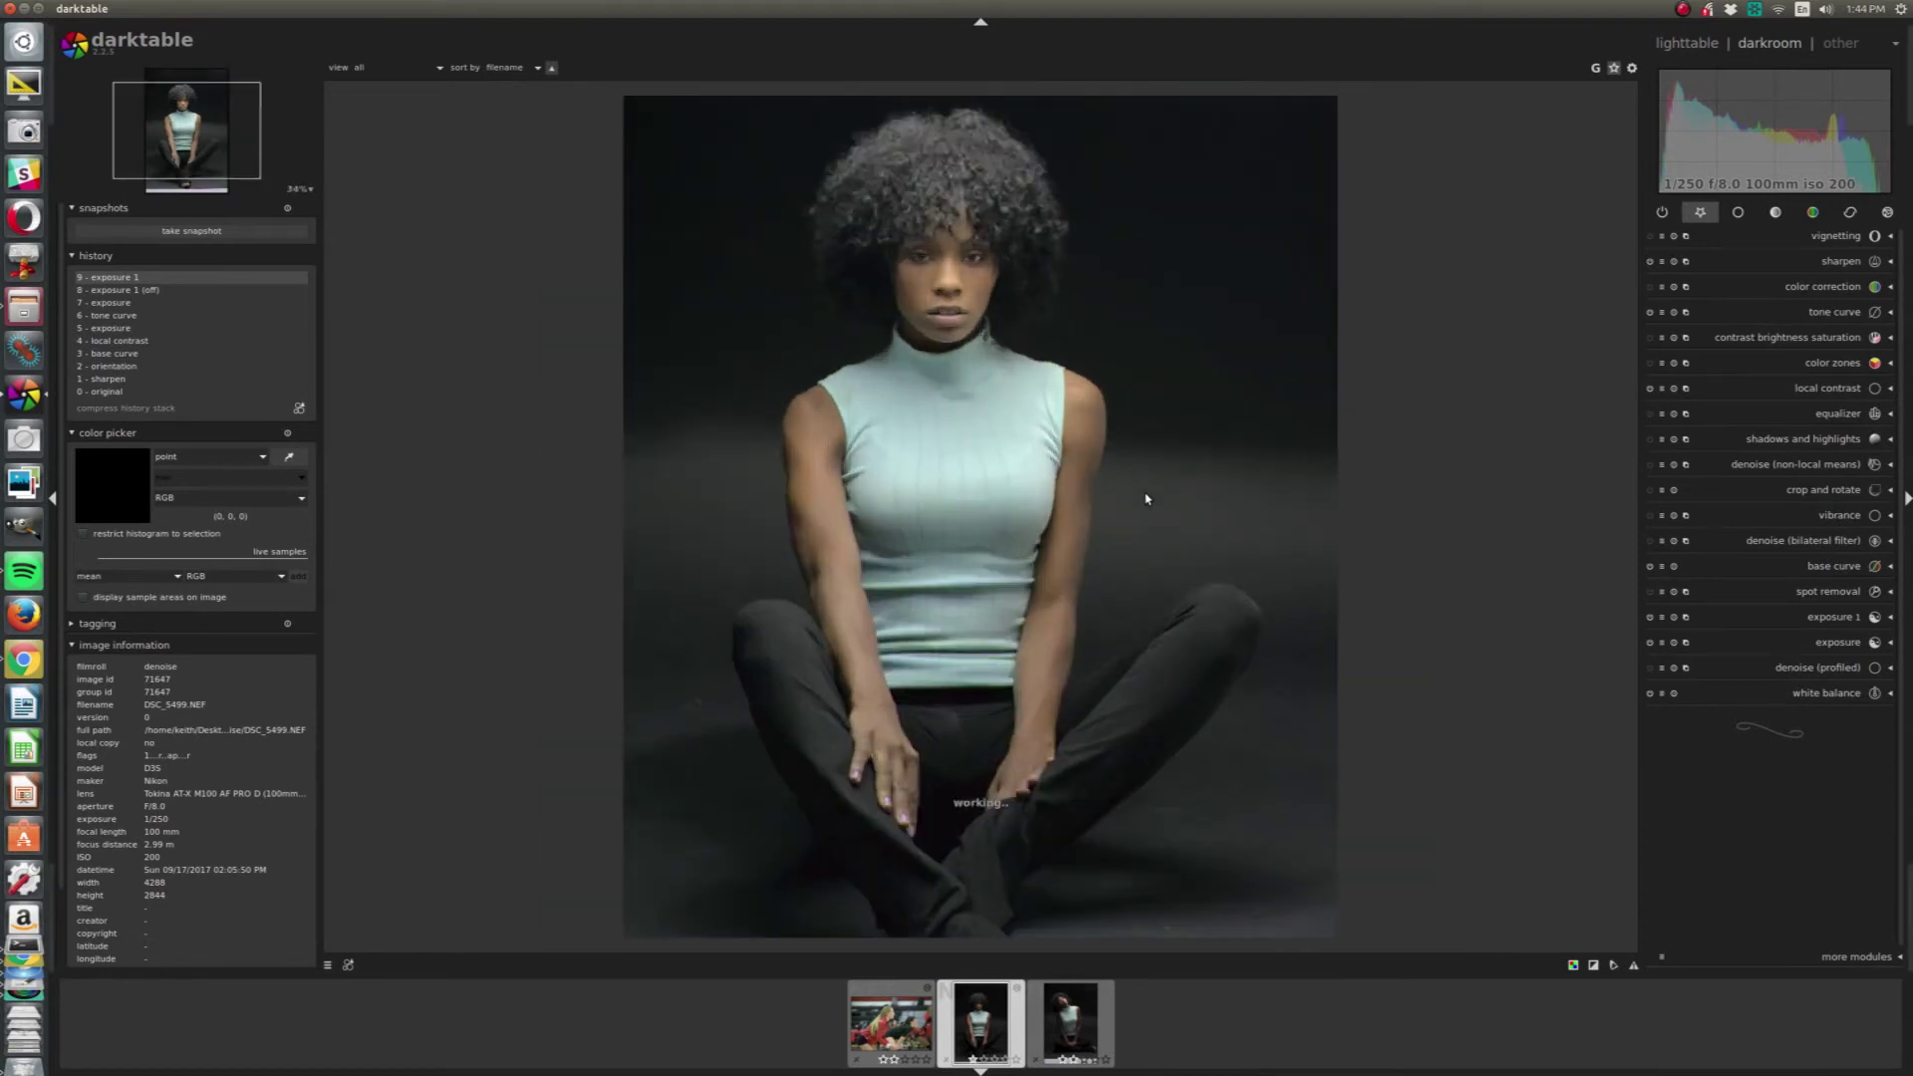
Tint the portrait's shadows blue with color correction and compare the photo with and without the effect.
click(1812, 287)
click(1770, 369)
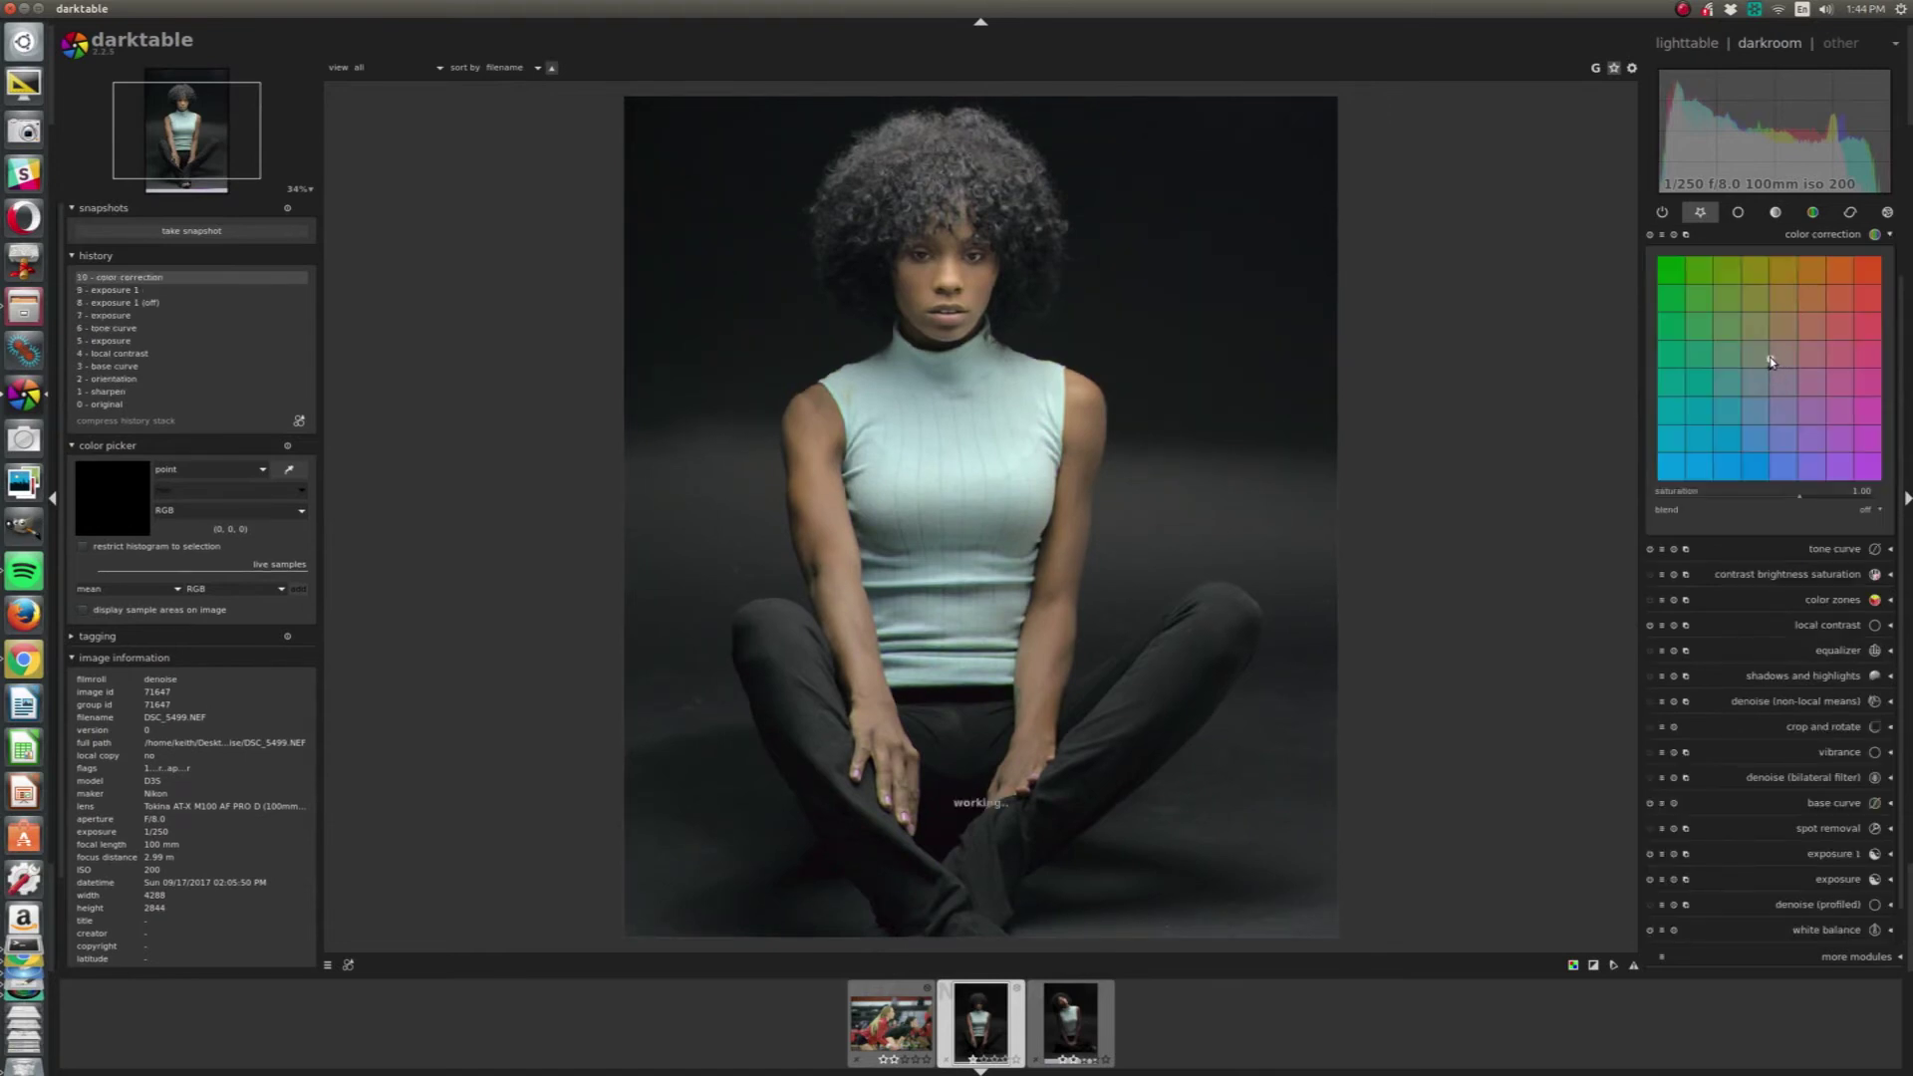
drag(1771, 372, 1747, 407)
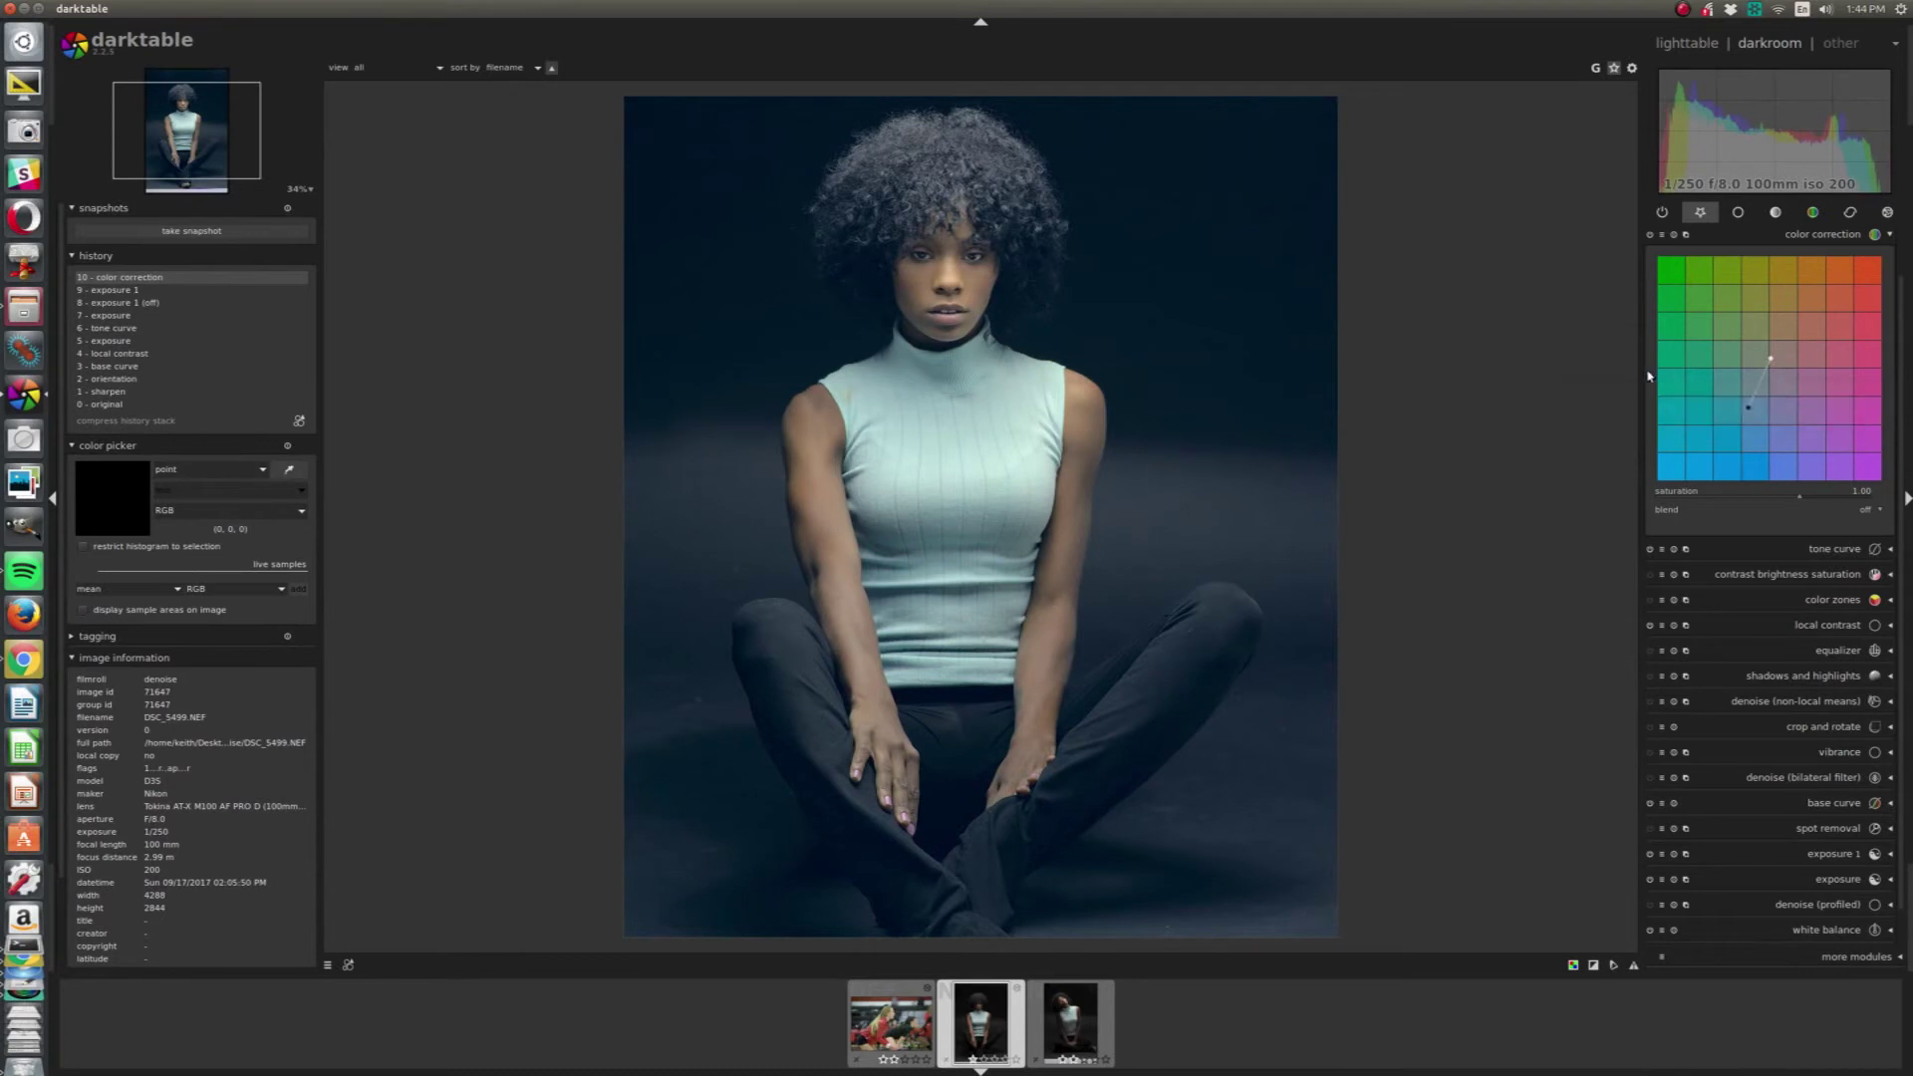
click(1649, 235)
click(1649, 235)
click(1648, 236)
click(1649, 236)
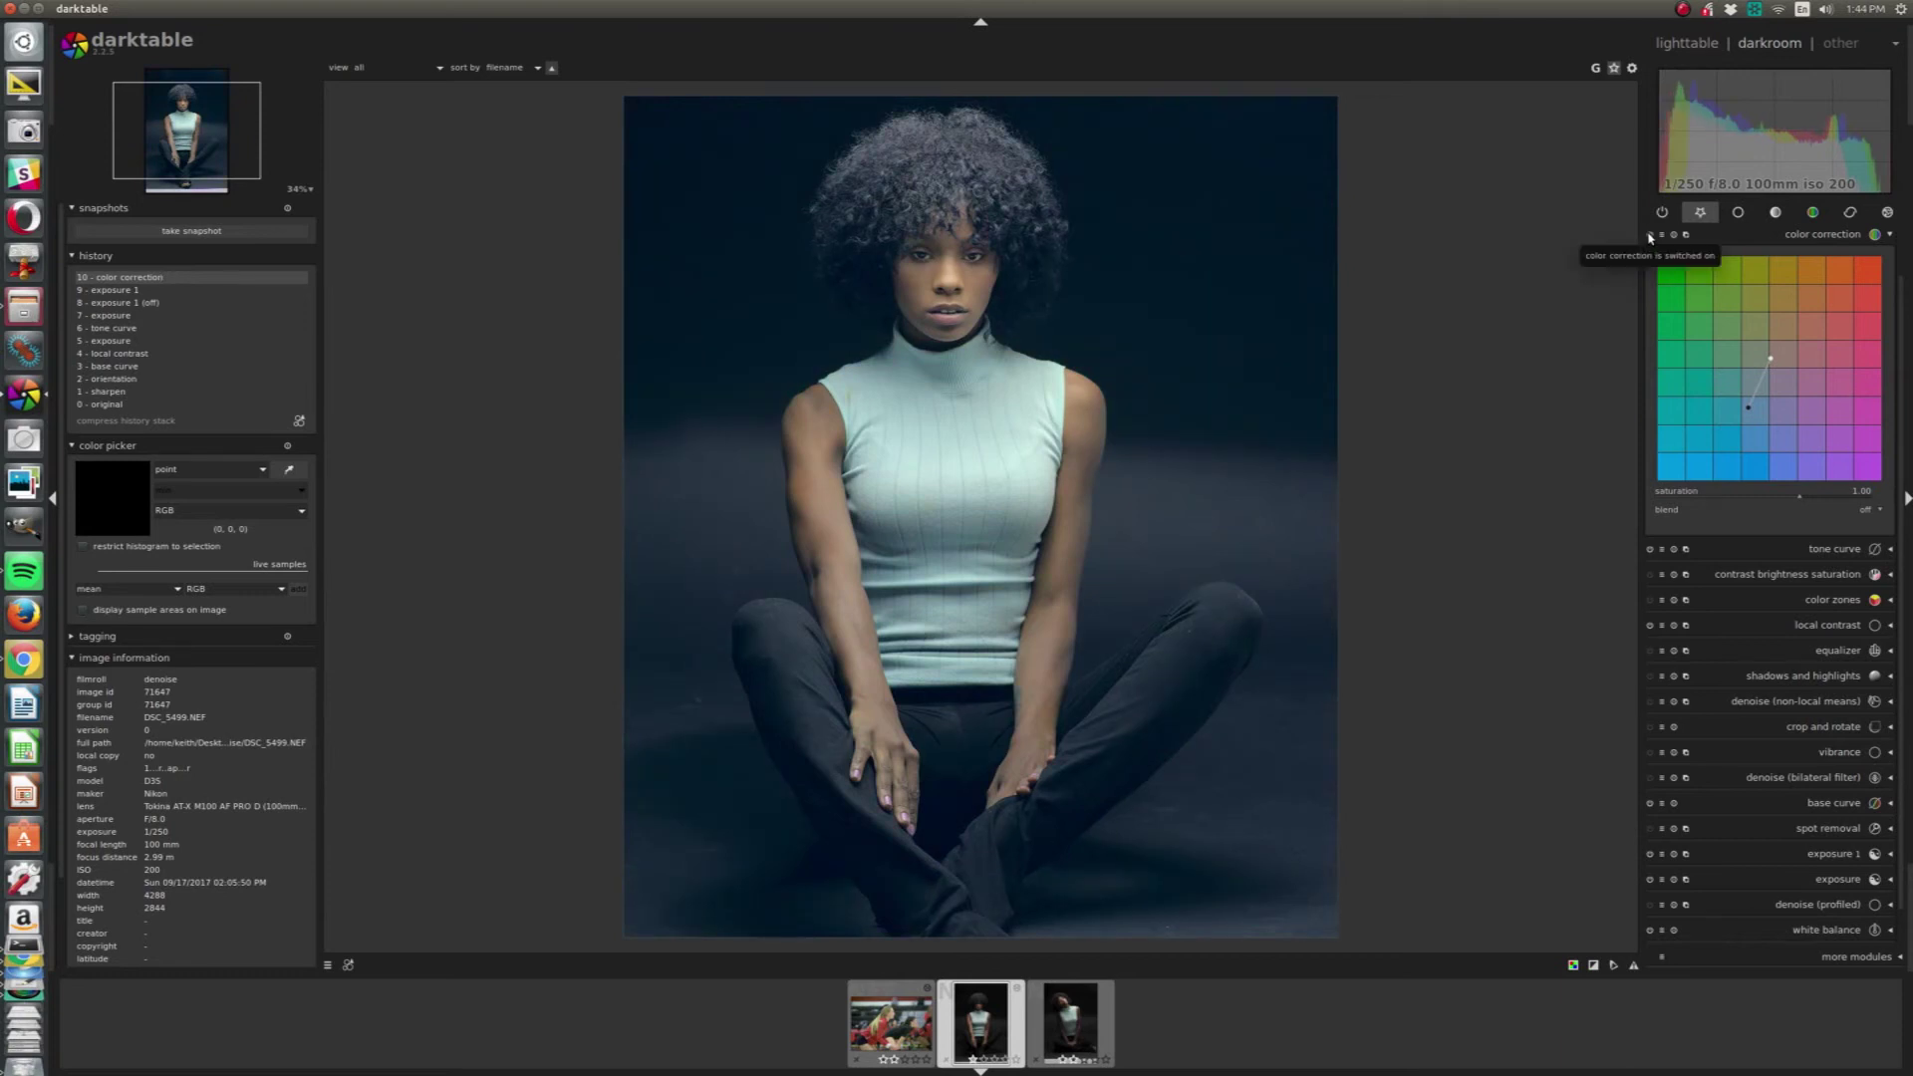
Crop the portrait at a 4:3 ratio, trimming the upper background and the white strip along the floor.
scroll(1112, 489, down, 1)
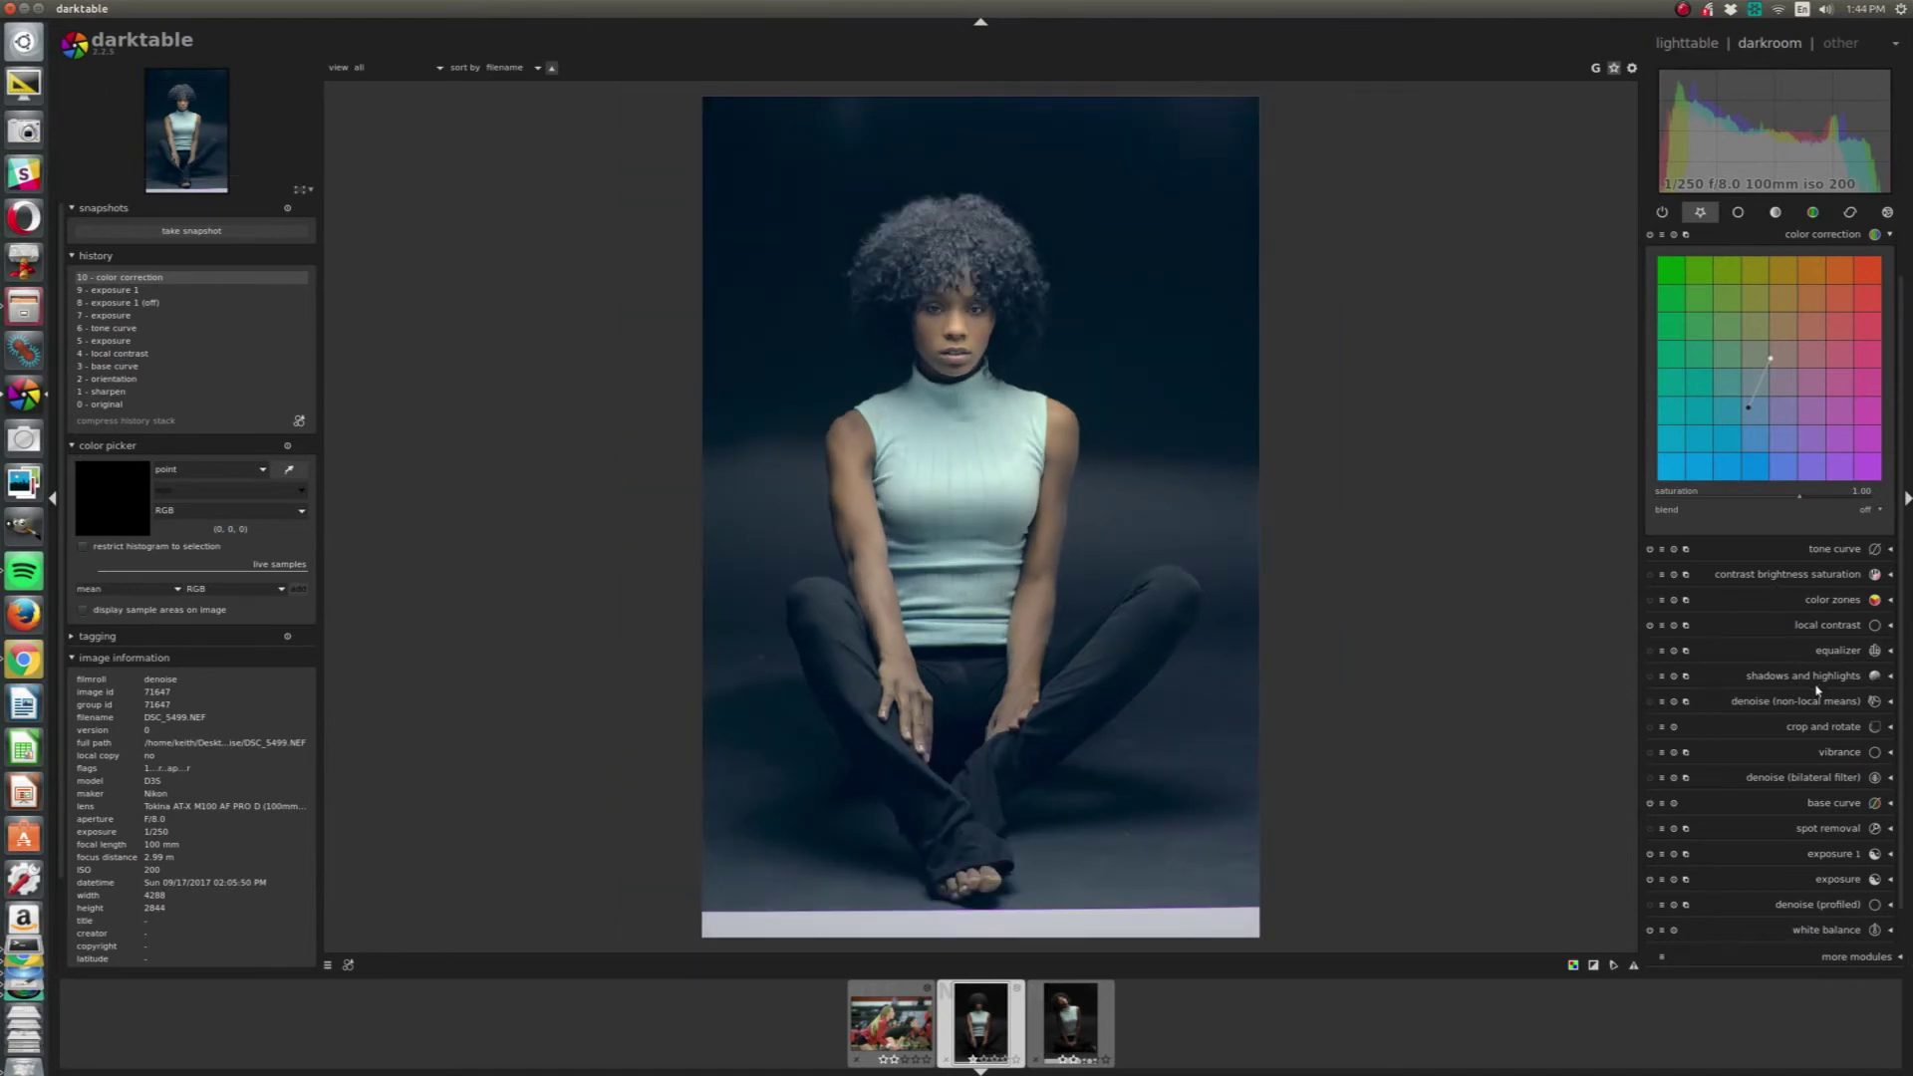
click(1817, 726)
drag(975, 559, 971, 568)
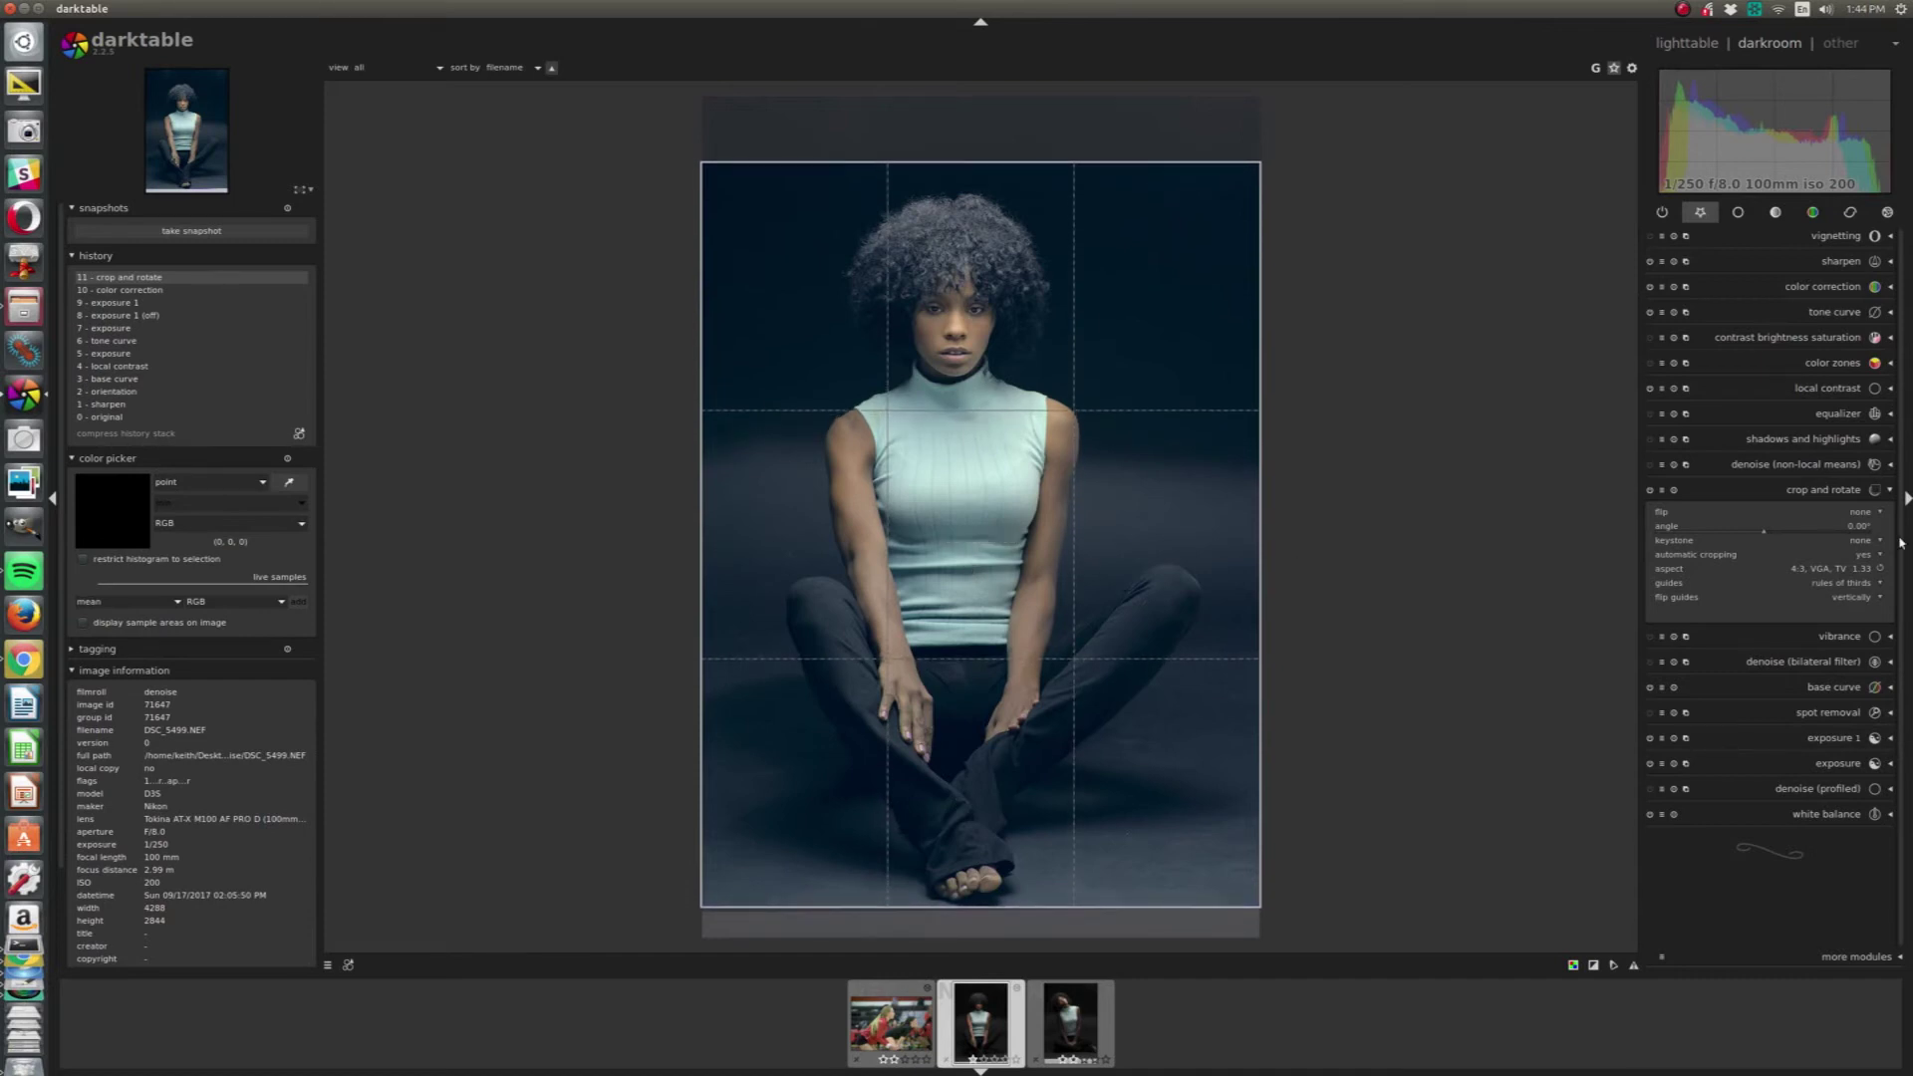
click(1779, 489)
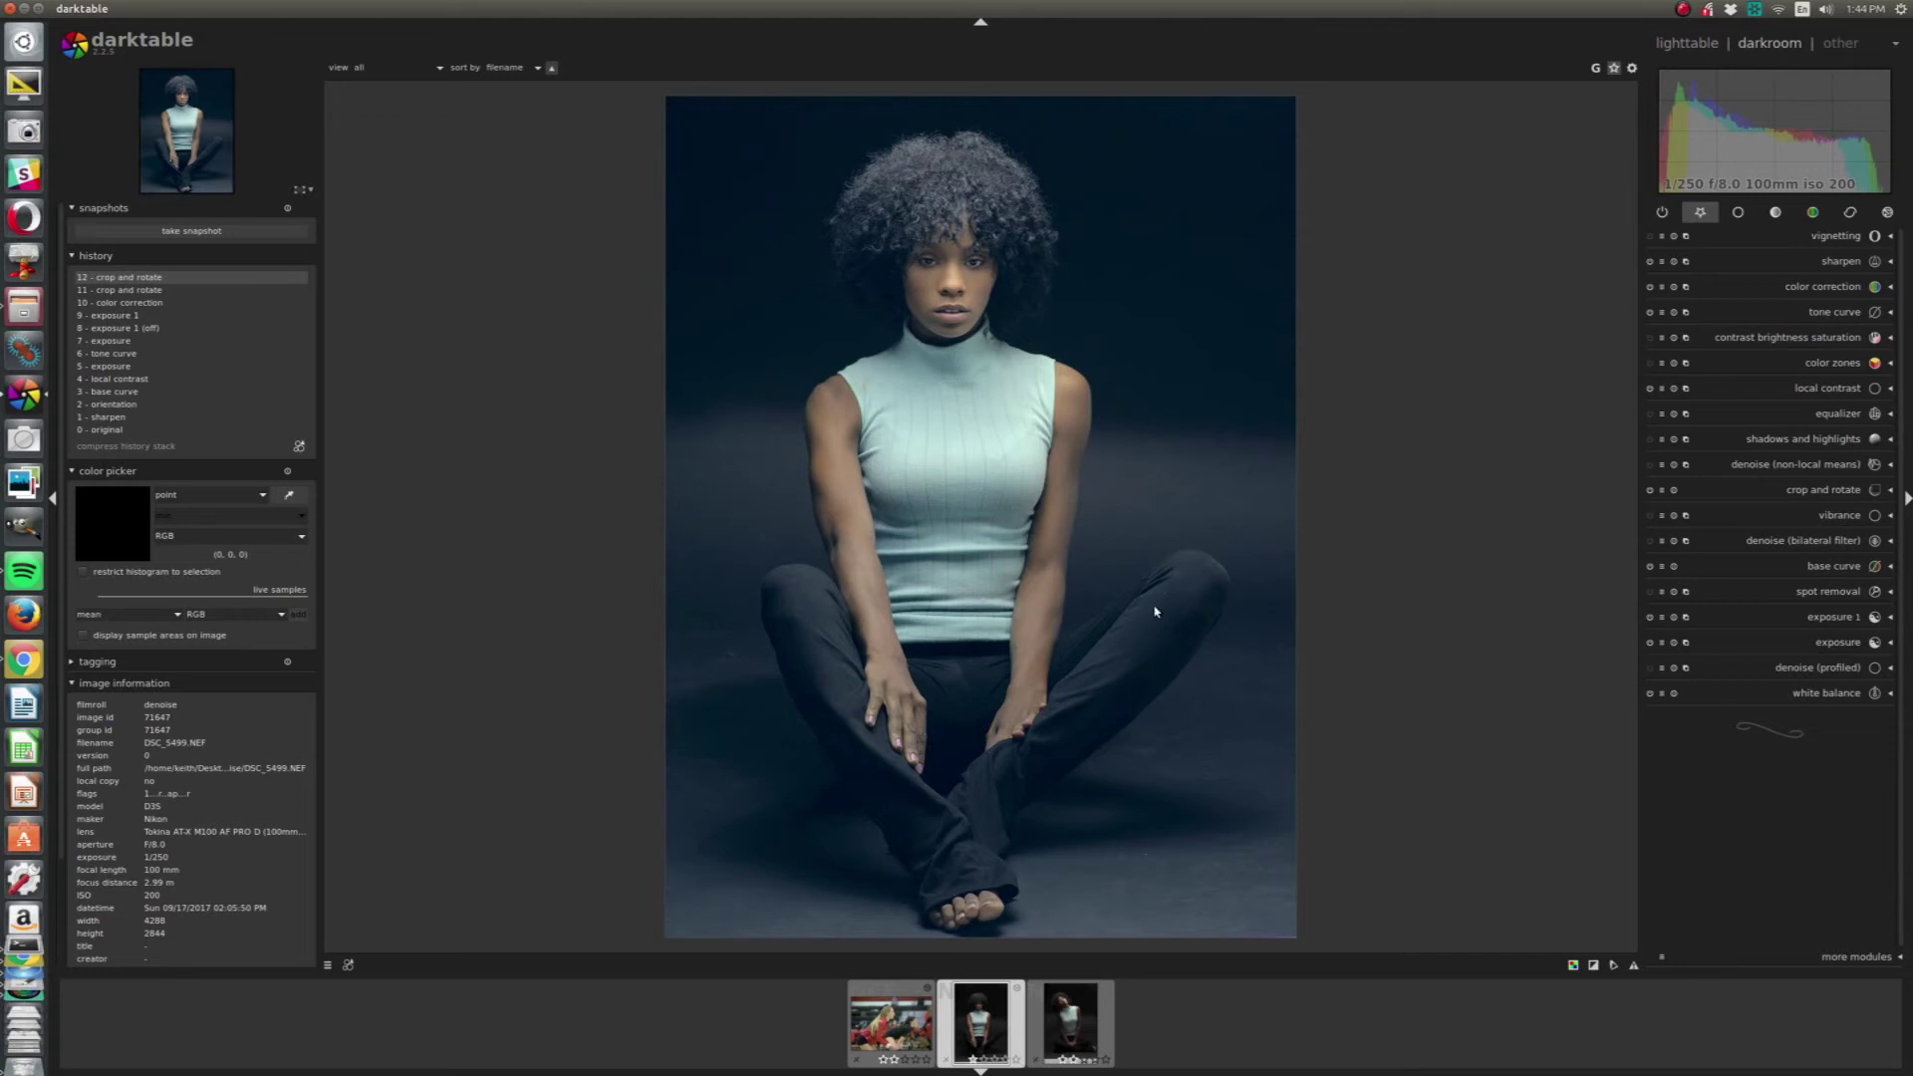
Examine the blue-tinted background beside the woman's arm for noise in close-up, and return to the whole portrait.
scroll(1184, 516, up, 4)
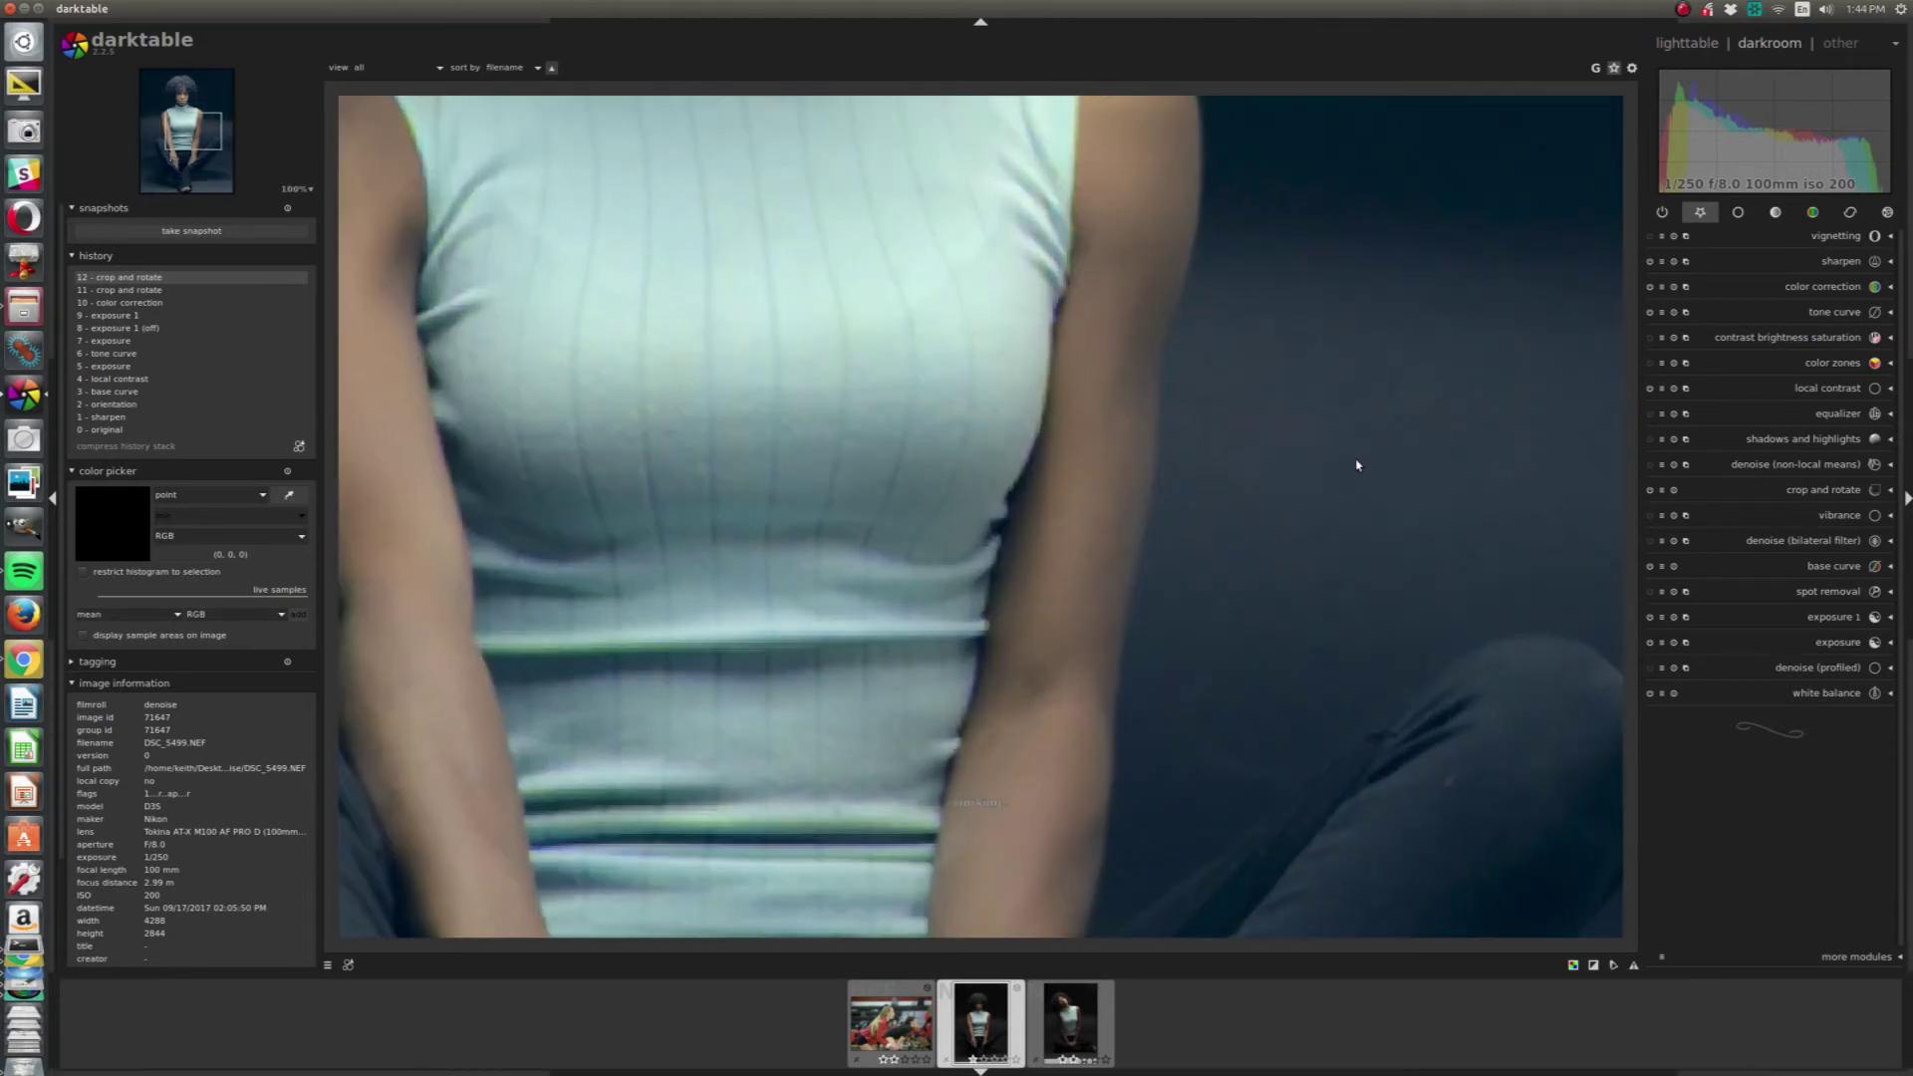
drag(1396, 410, 1131, 409)
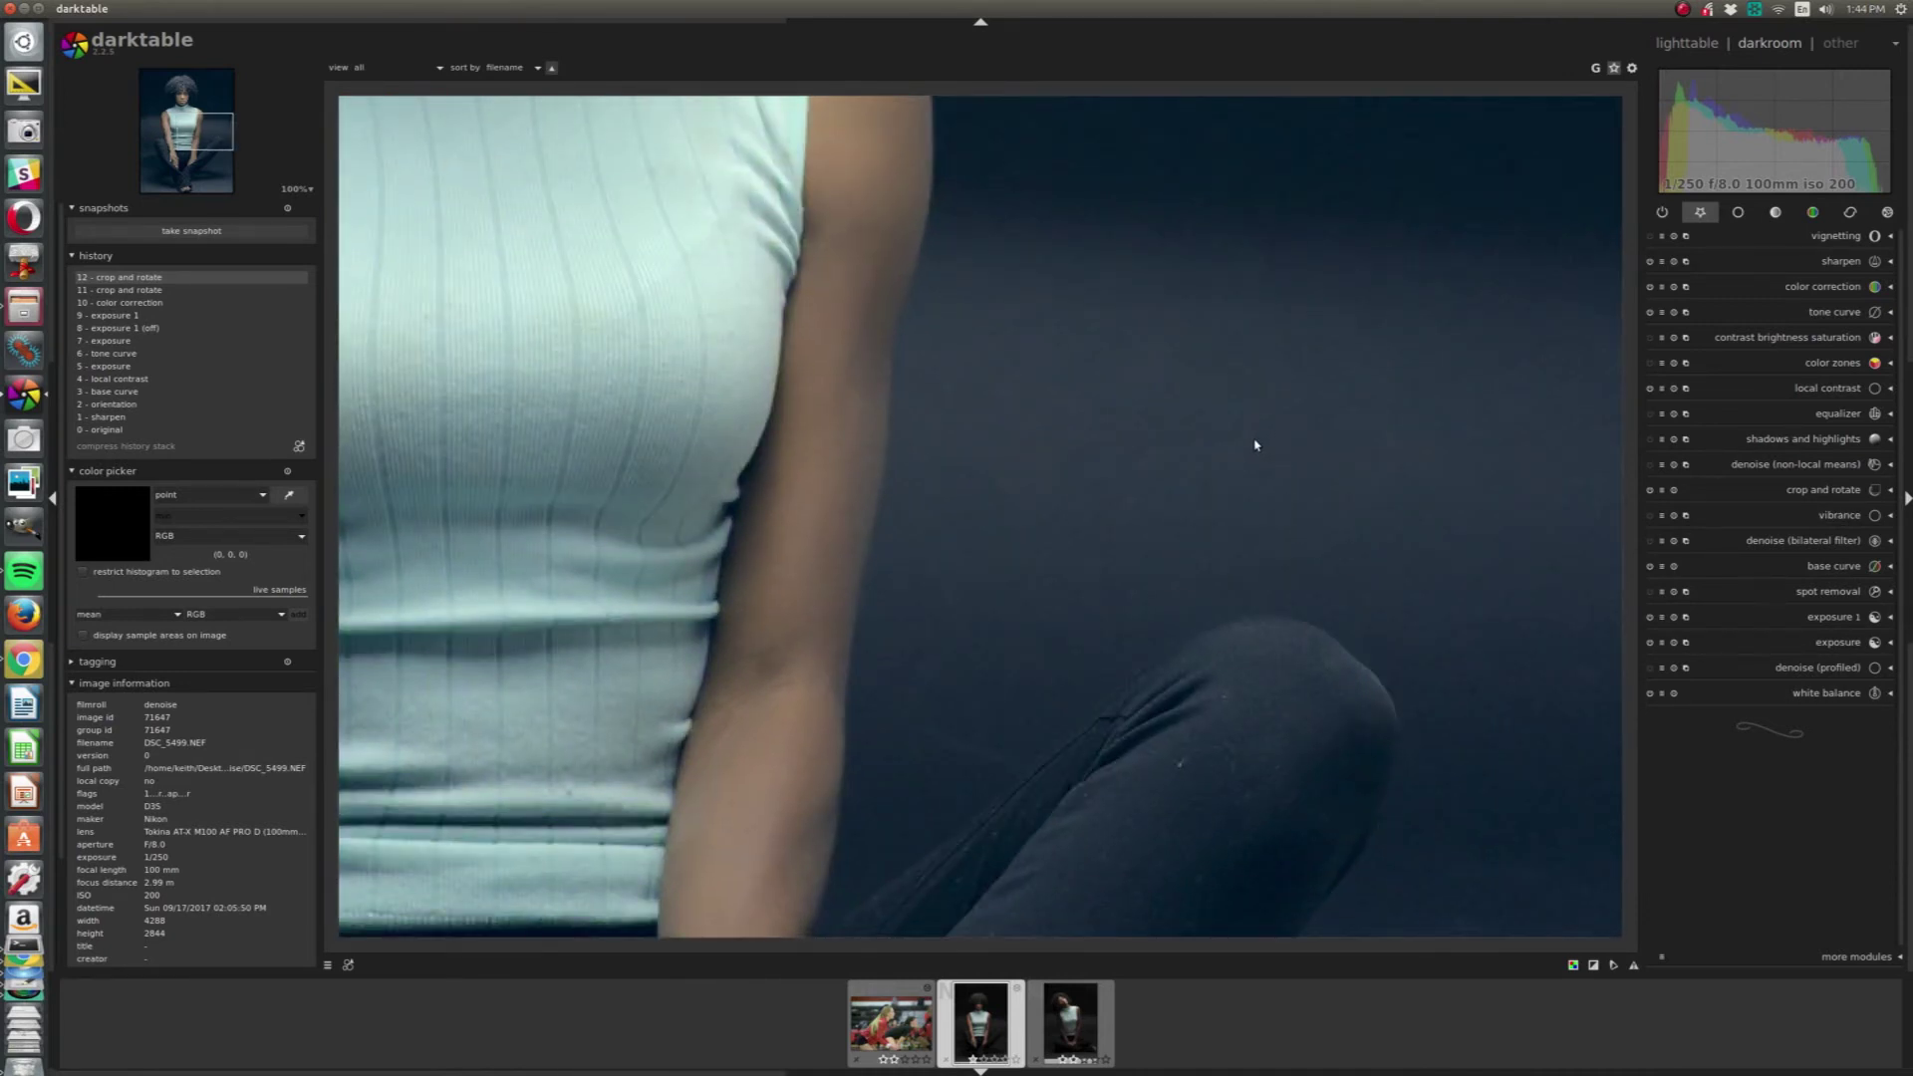
scroll(1255, 445, down, 4)
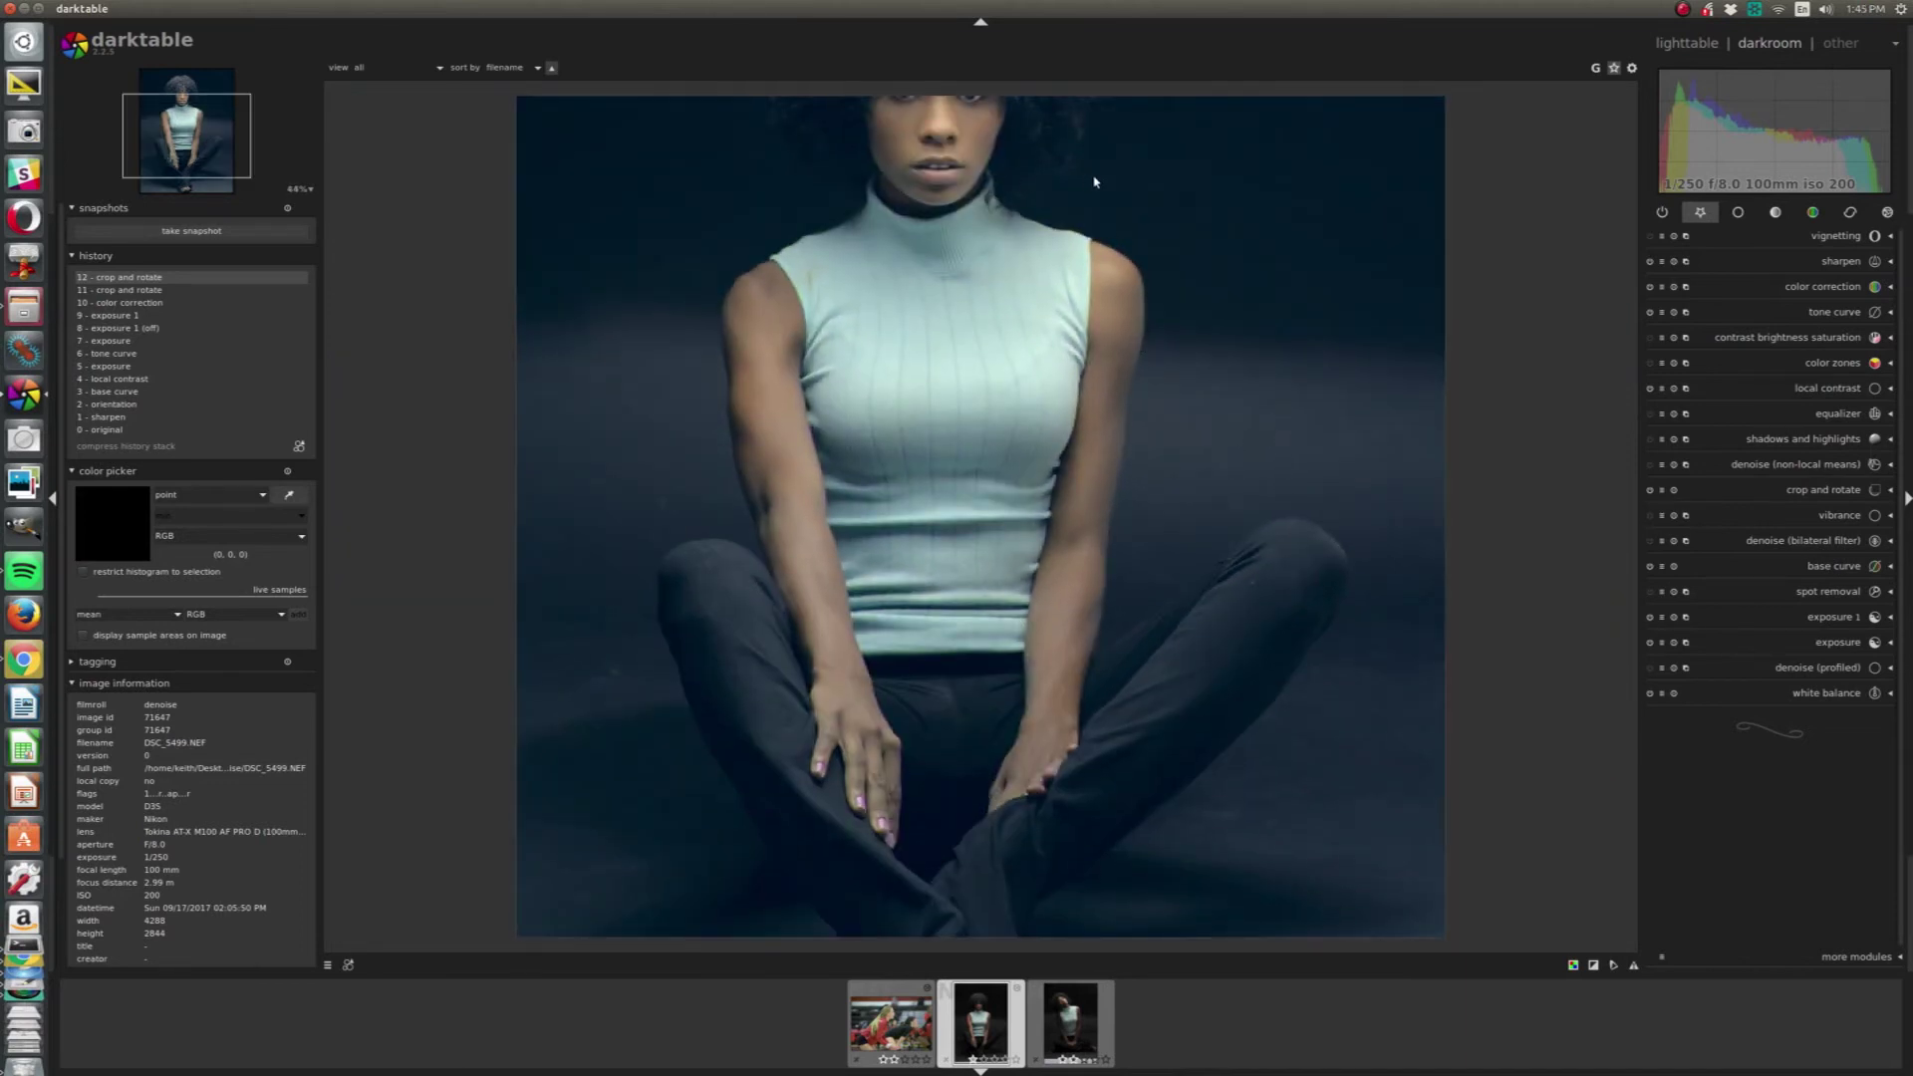
scroll(1225, 392, down, 2)
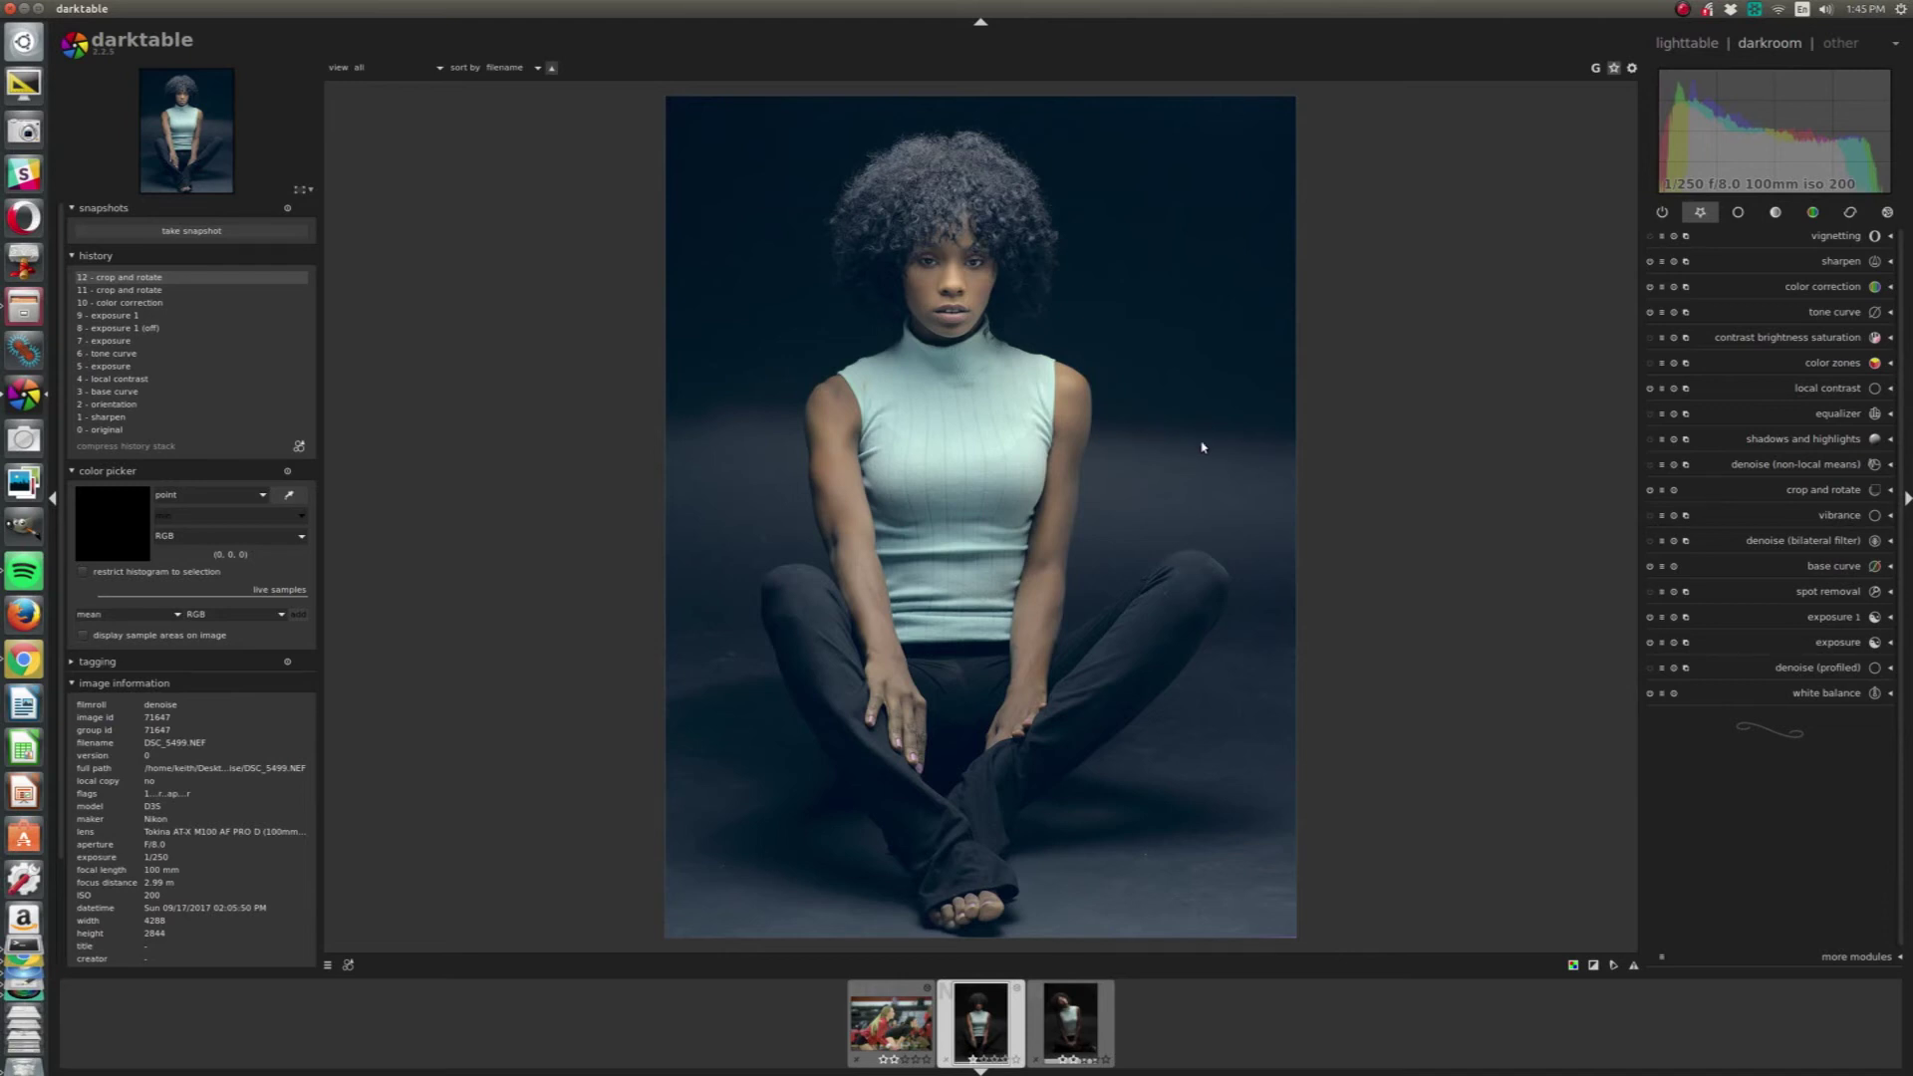
Turn on vignetting for the portrait with its default settings.
click(1822, 313)
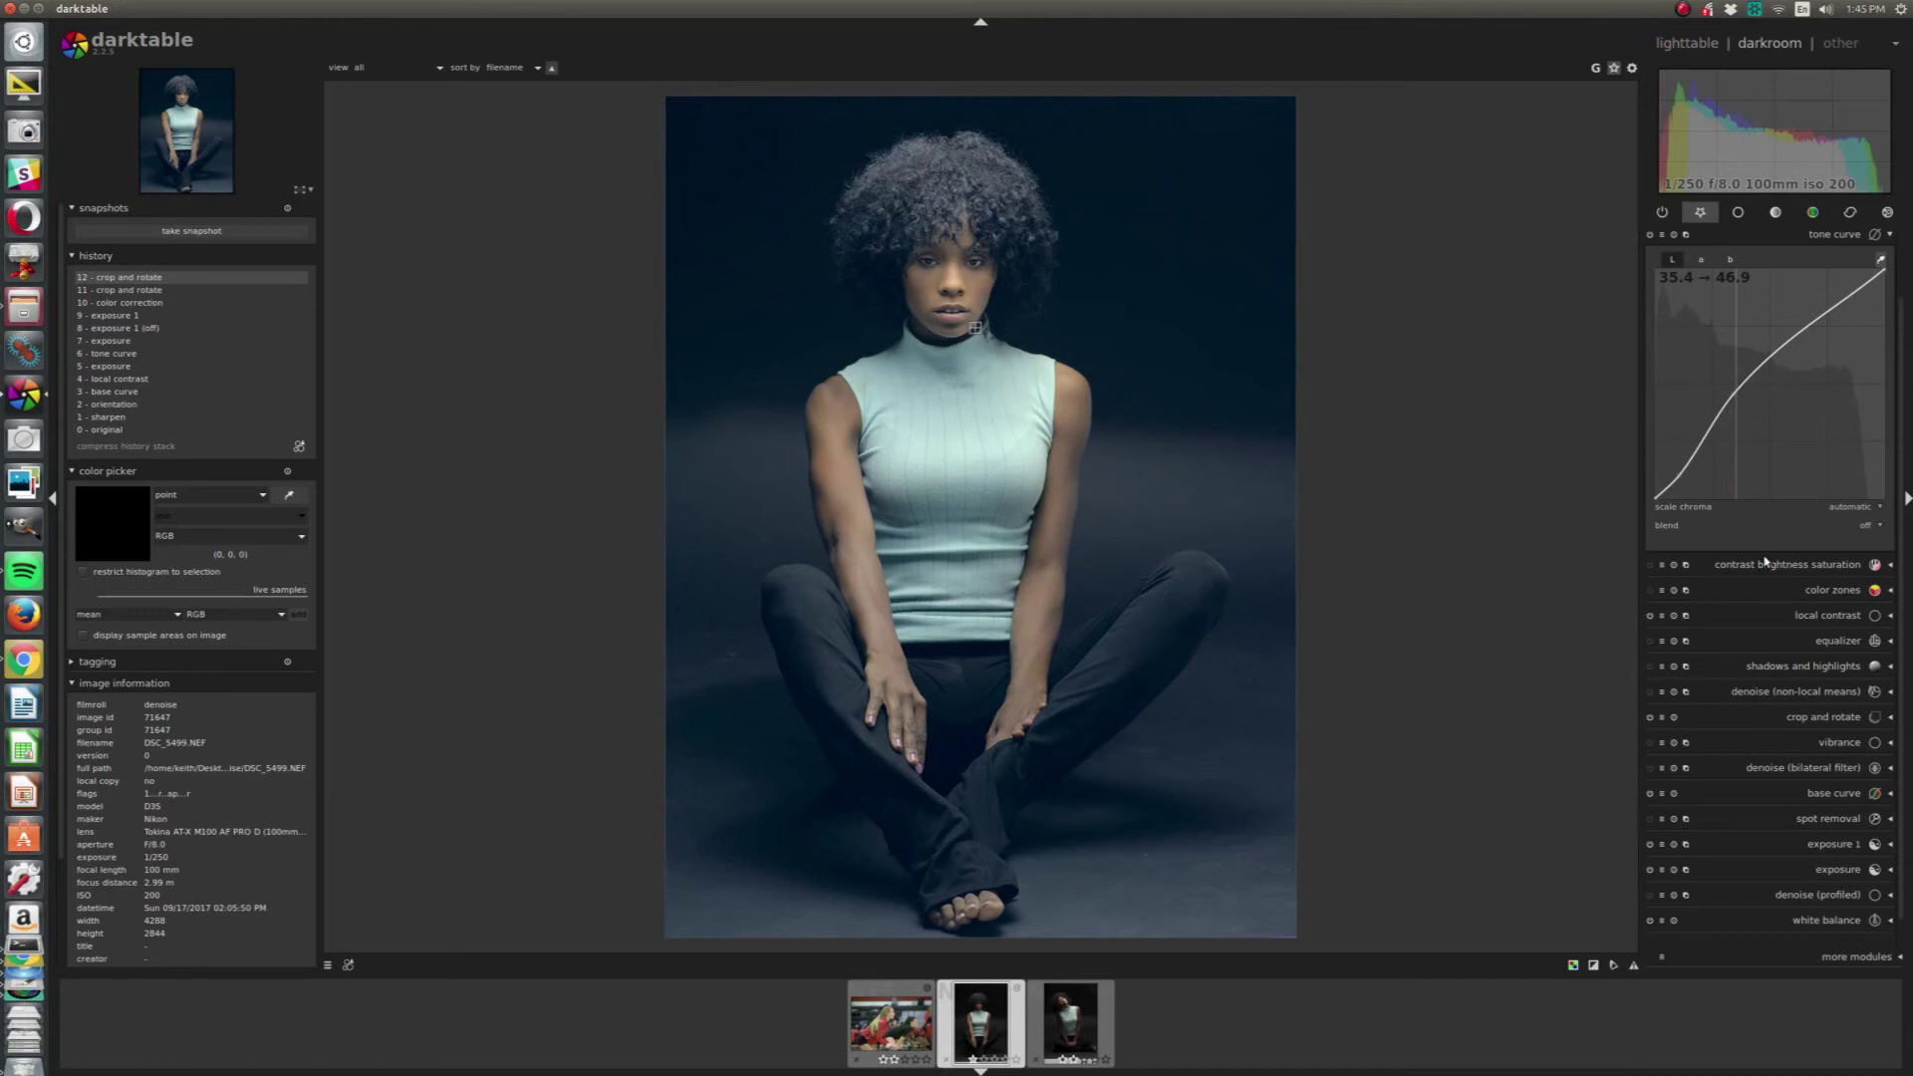
click(1855, 237)
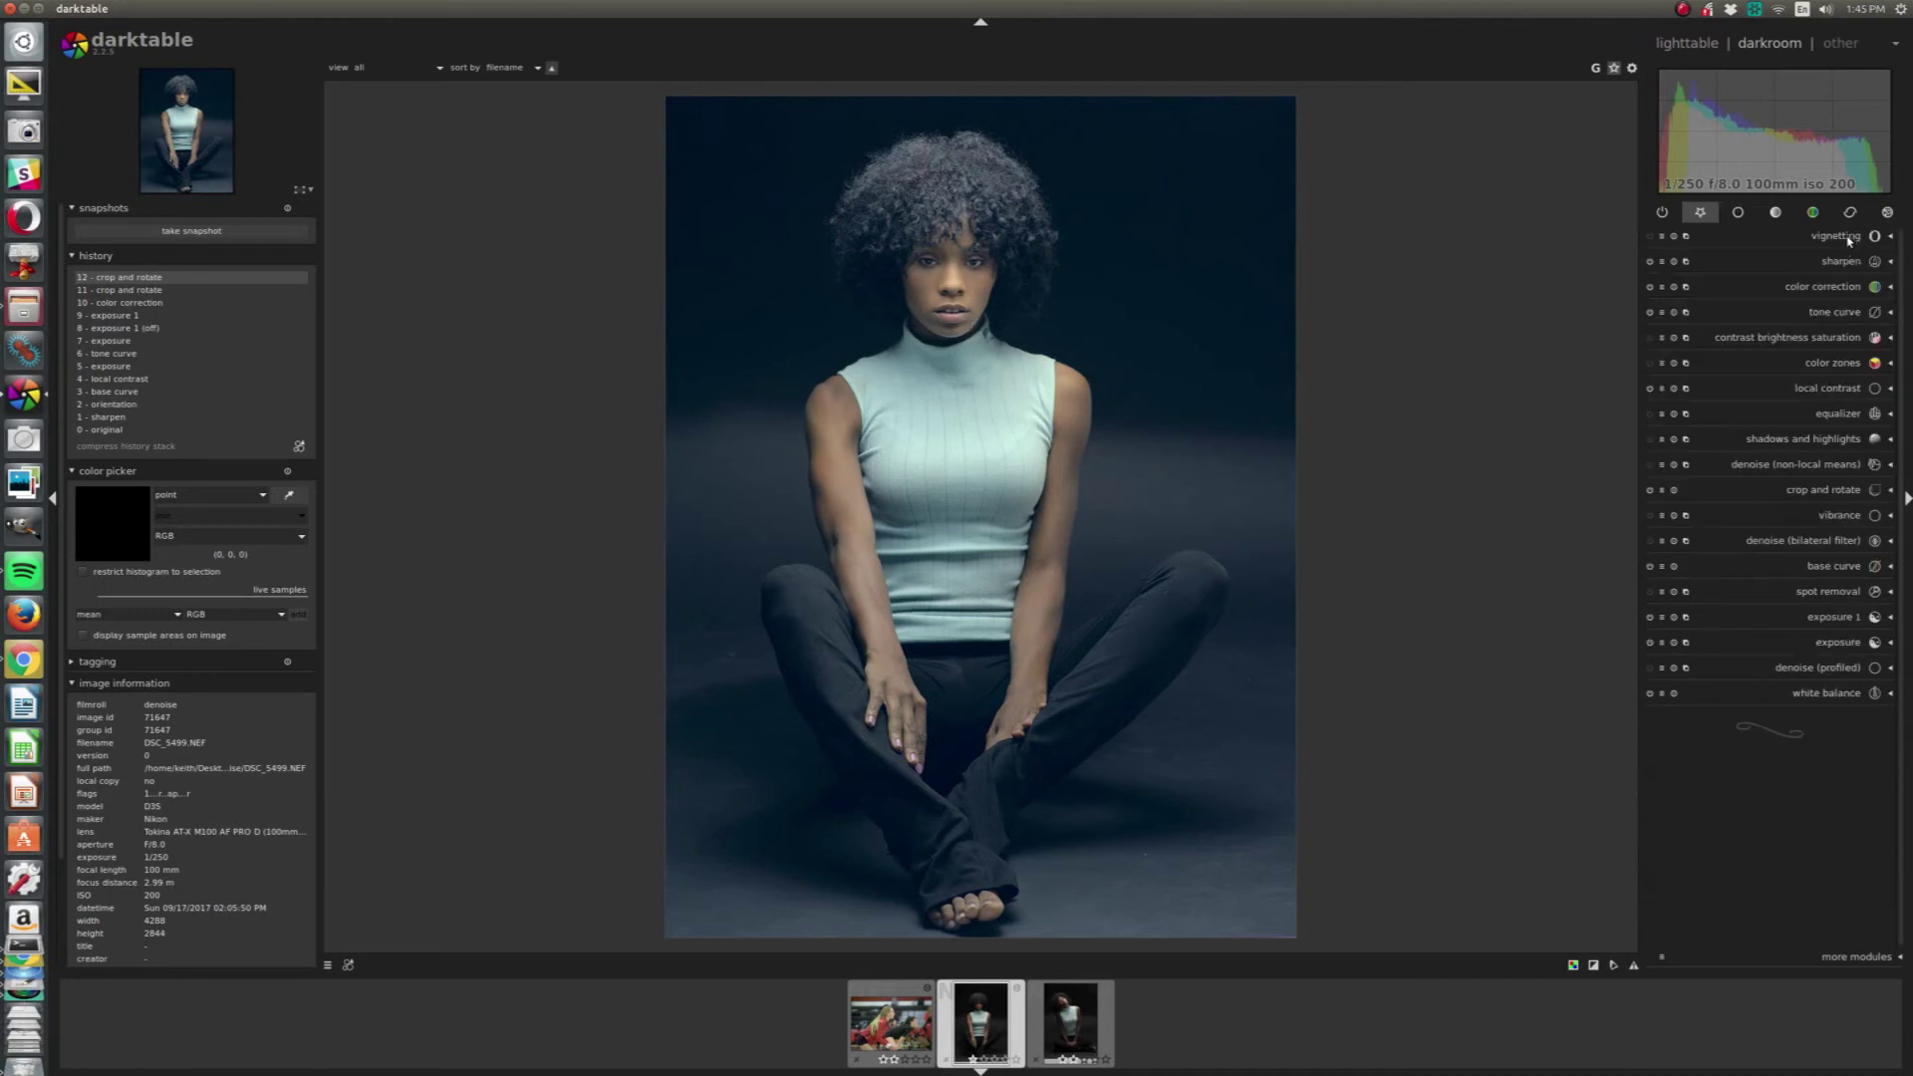
click(1650, 237)
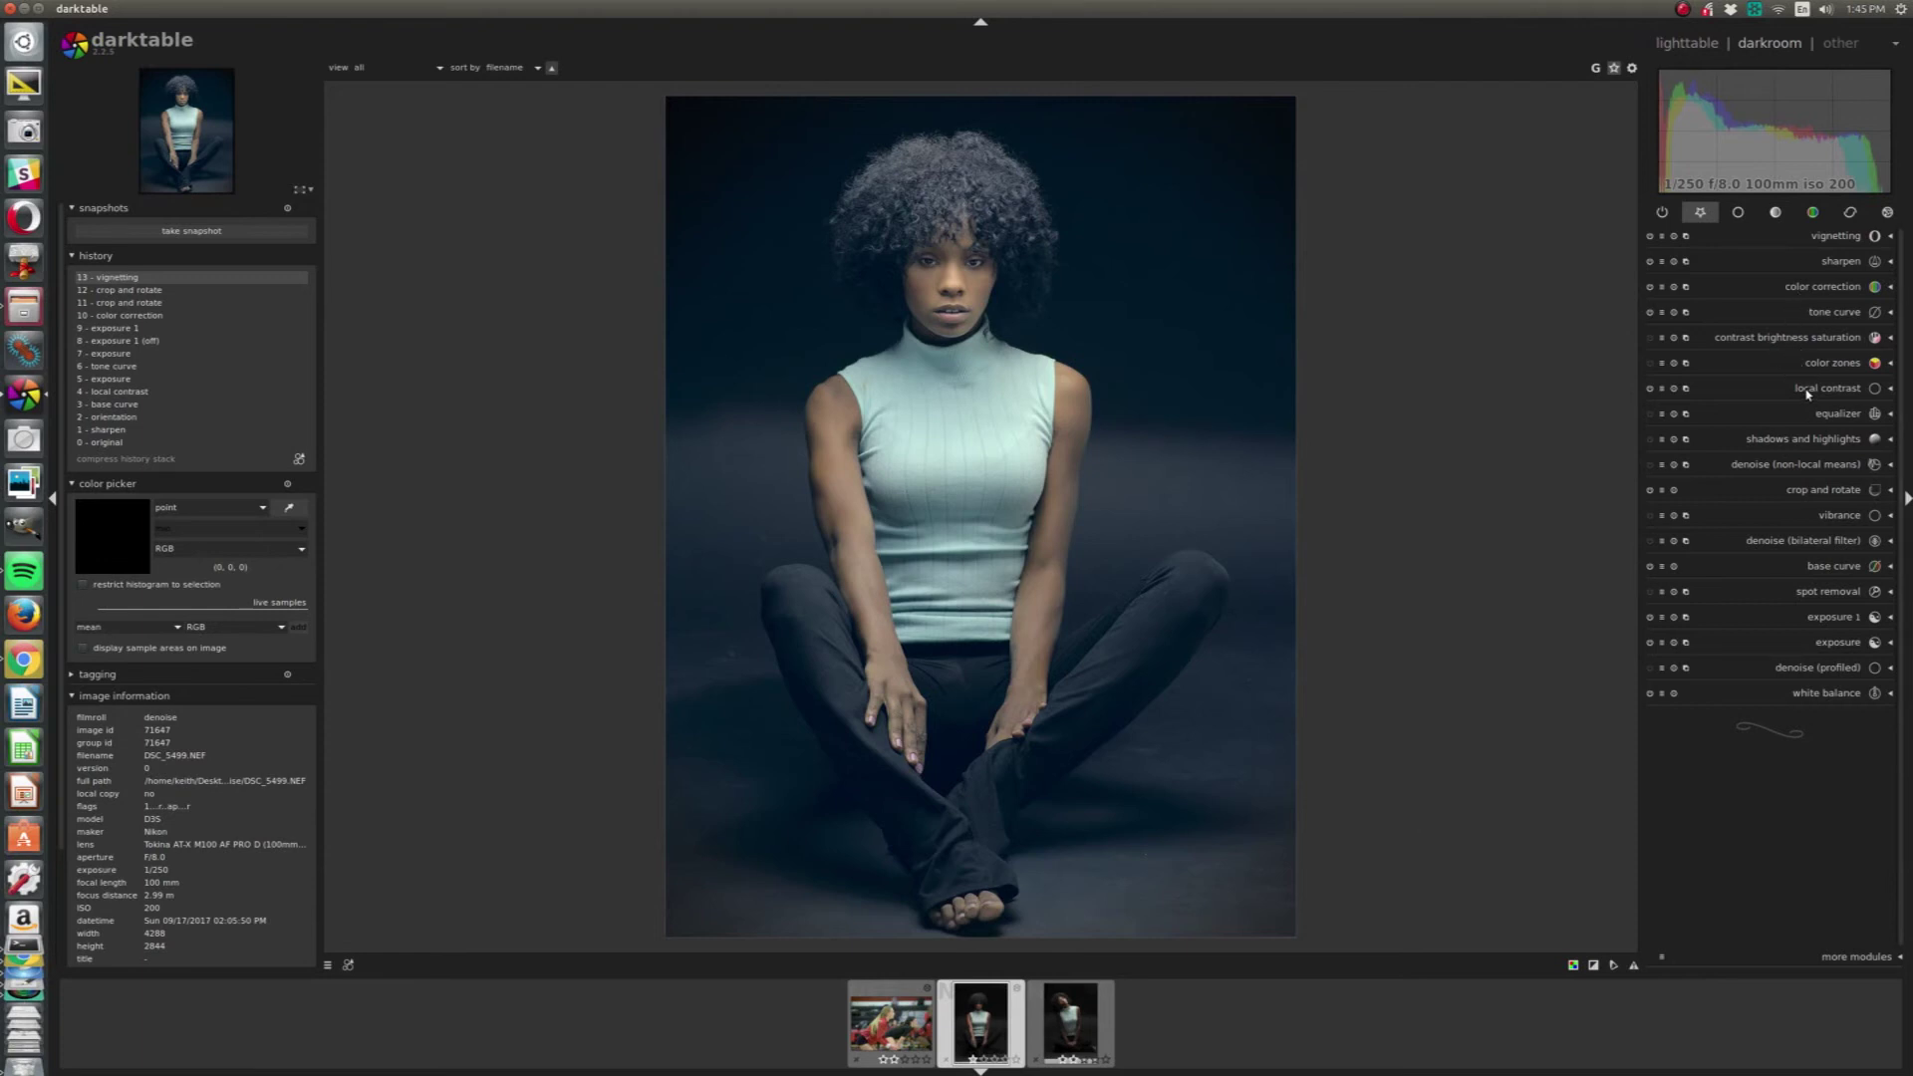
Reset the lightness tone curve and try a strong shadow lift that maps 15.9 to 36.6.
click(1812, 313)
double_click(1797, 422)
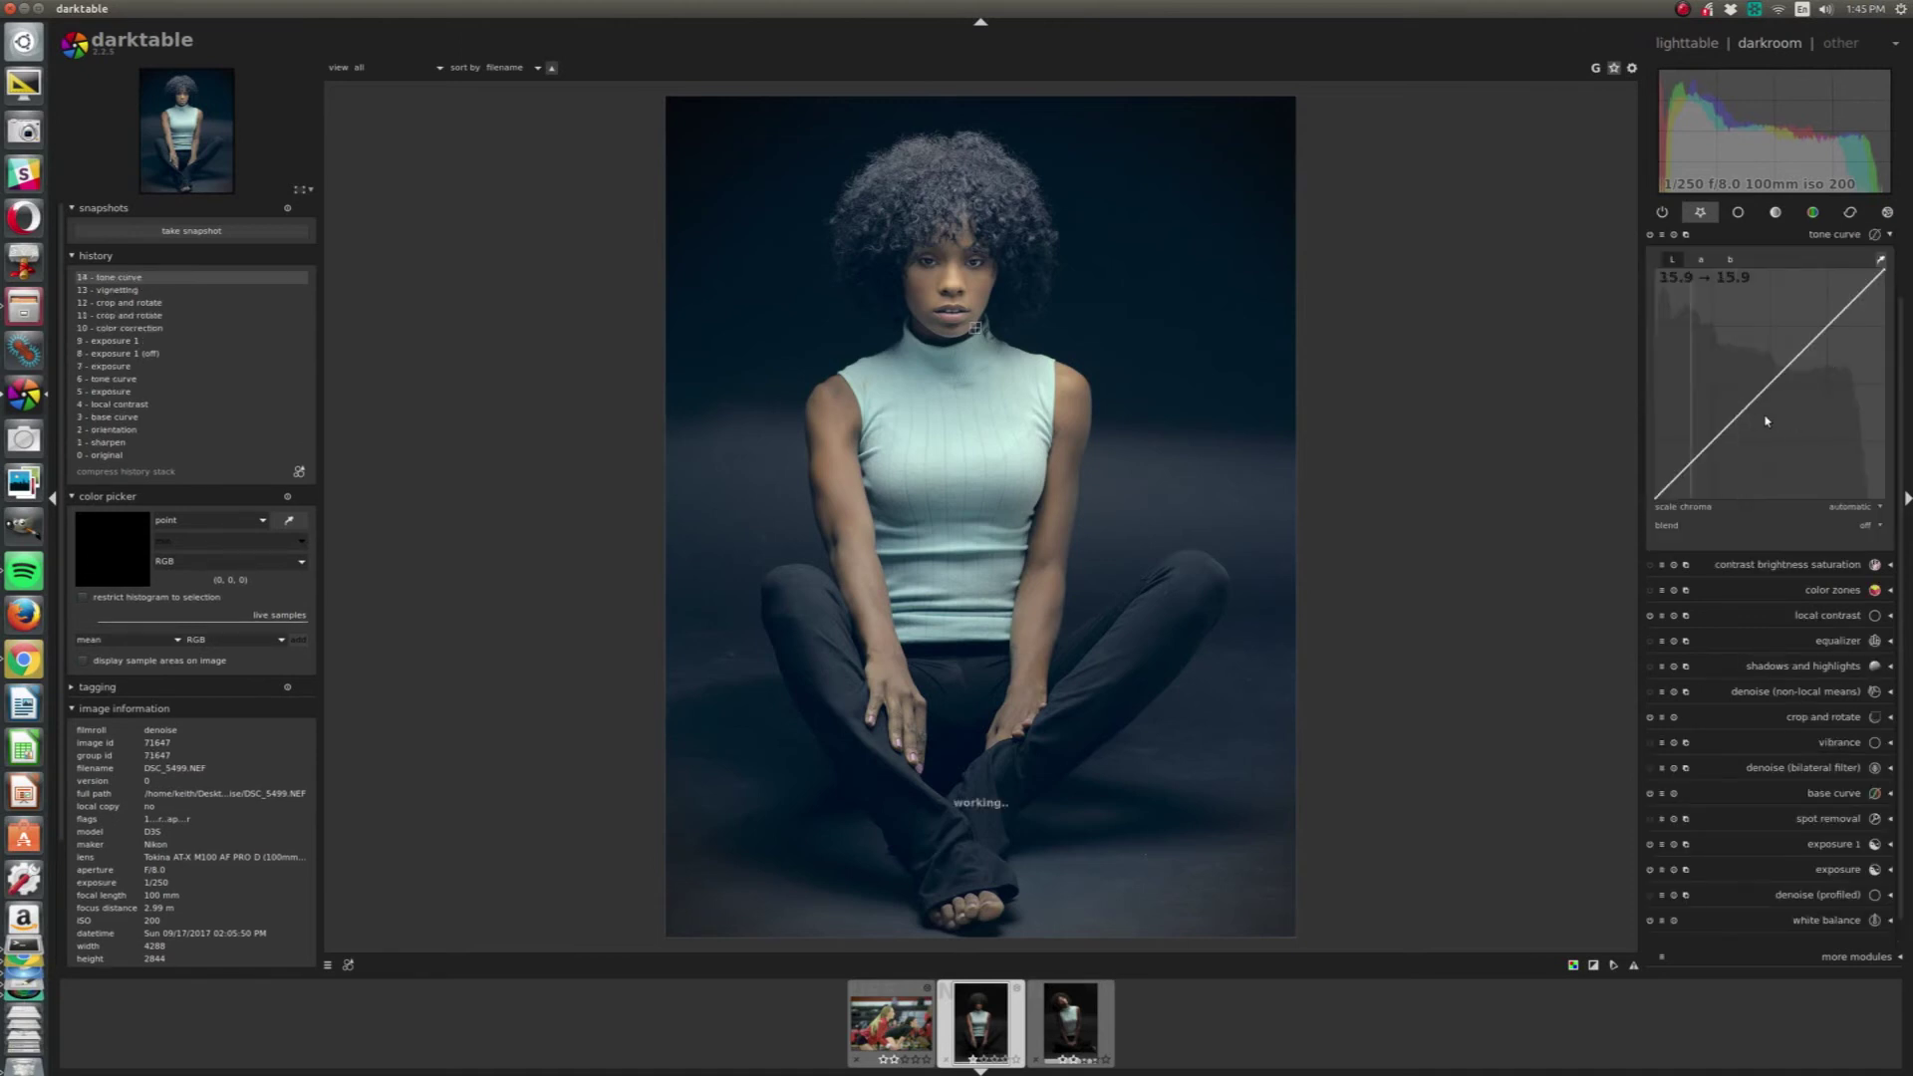
drag(1696, 460, 1670, 457)
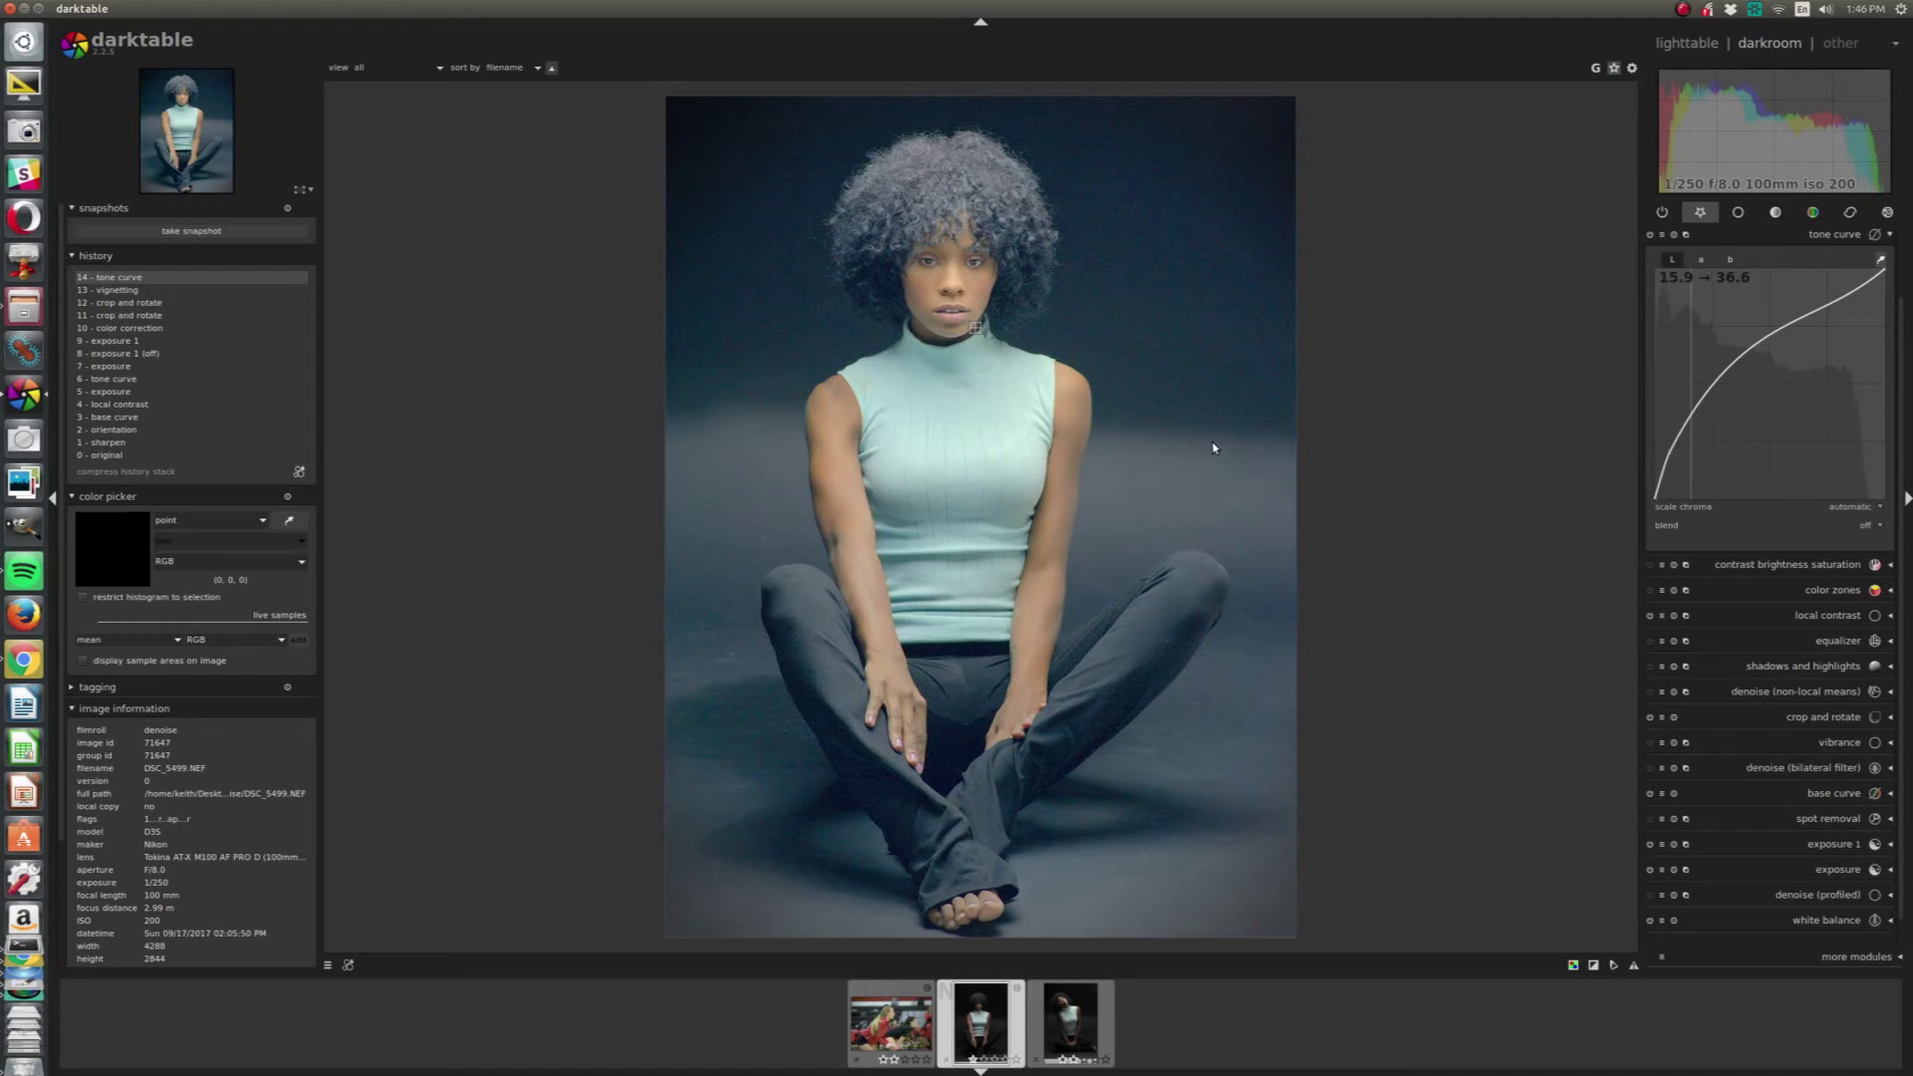
Reset the tone curve, raise its midtones to map 41.4 to about 60.7, and hold the shadows down with a second point.
double_click(1777, 409)
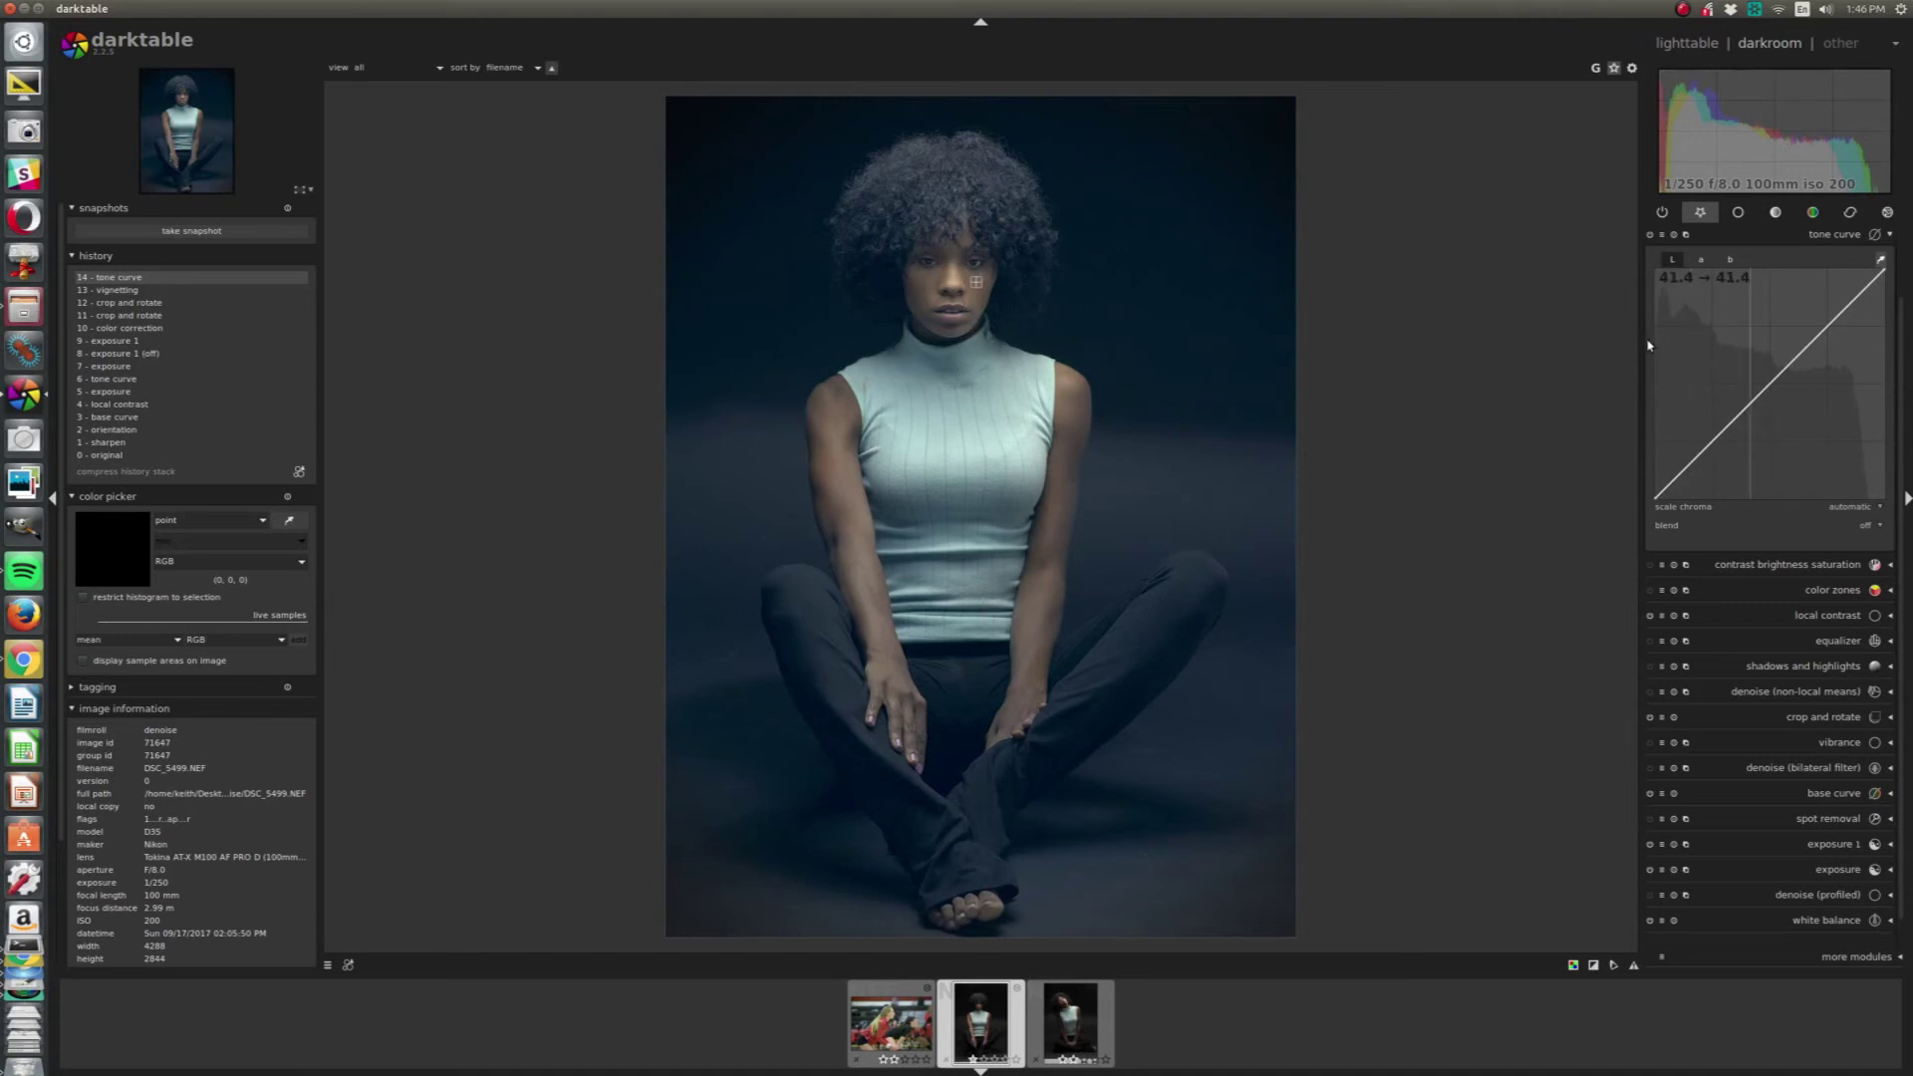
drag(1749, 407, 1751, 364)
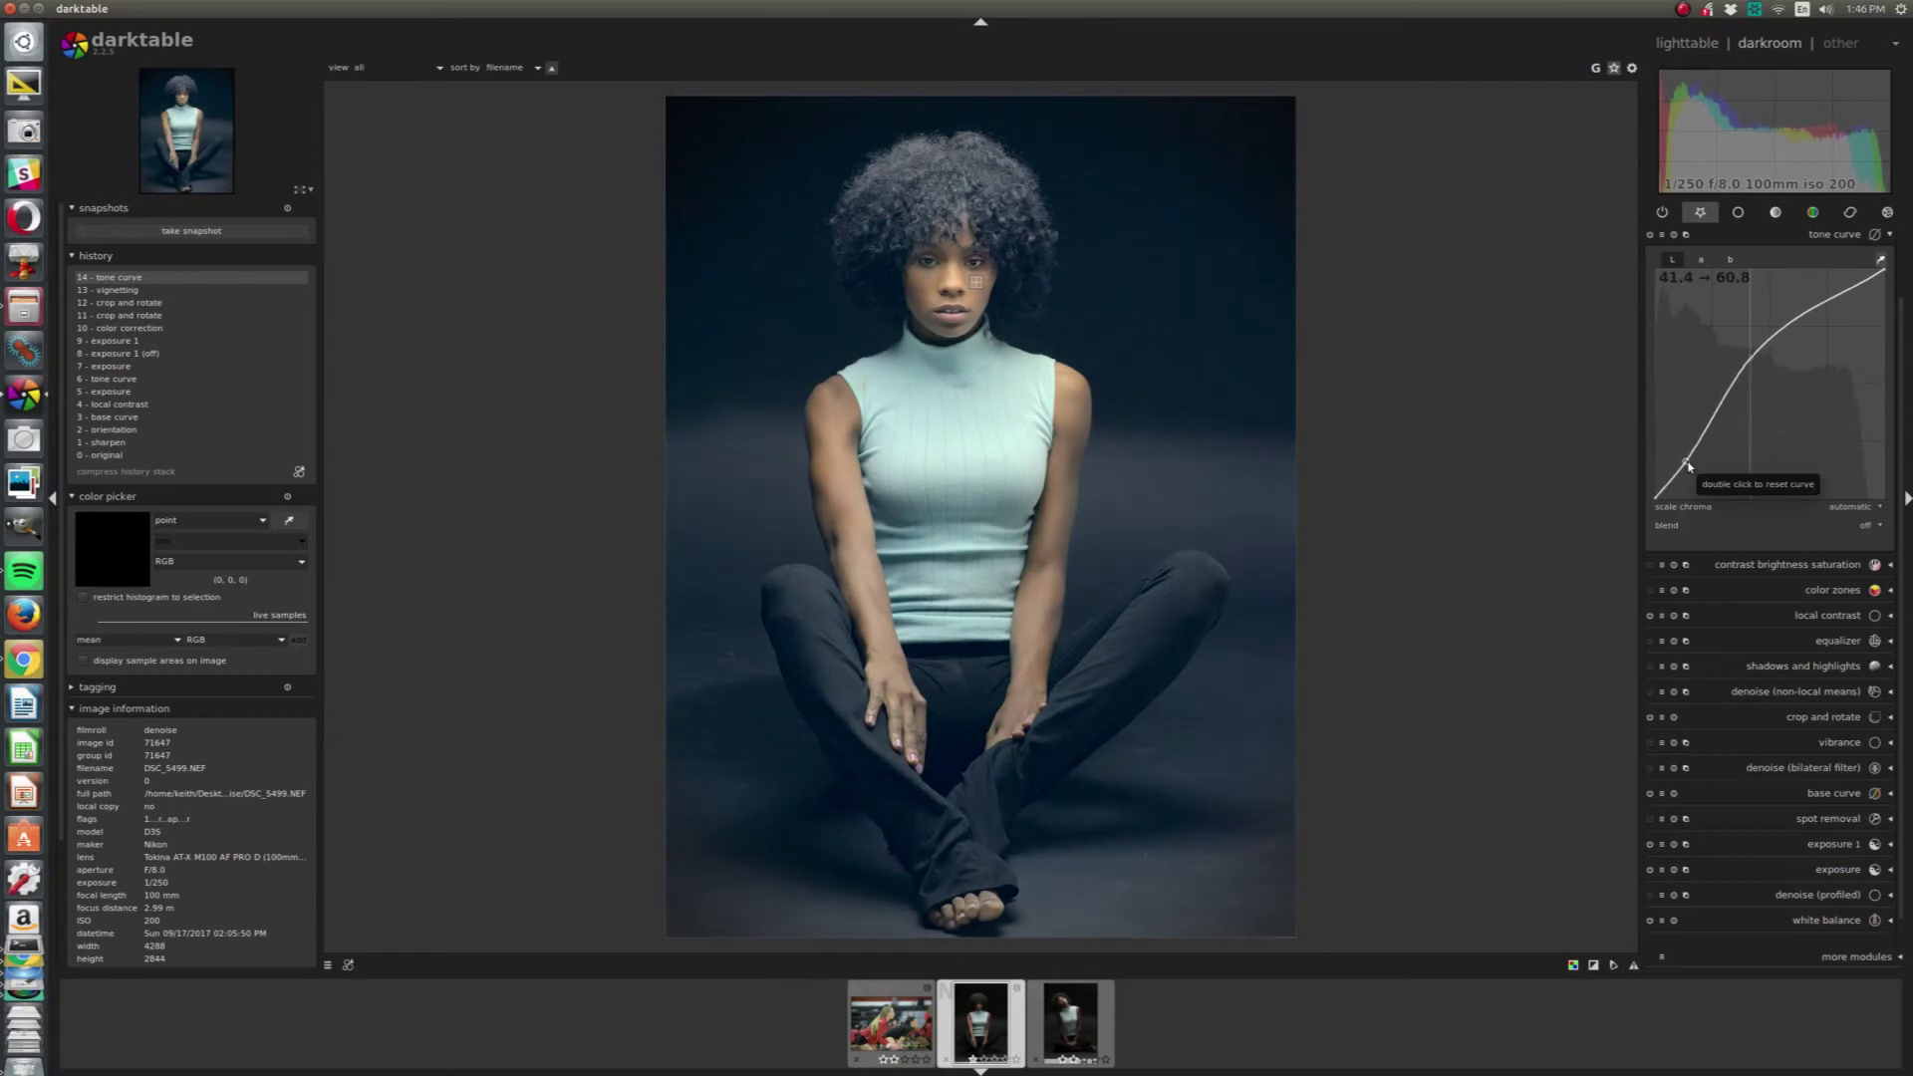
drag(1688, 466, 1690, 462)
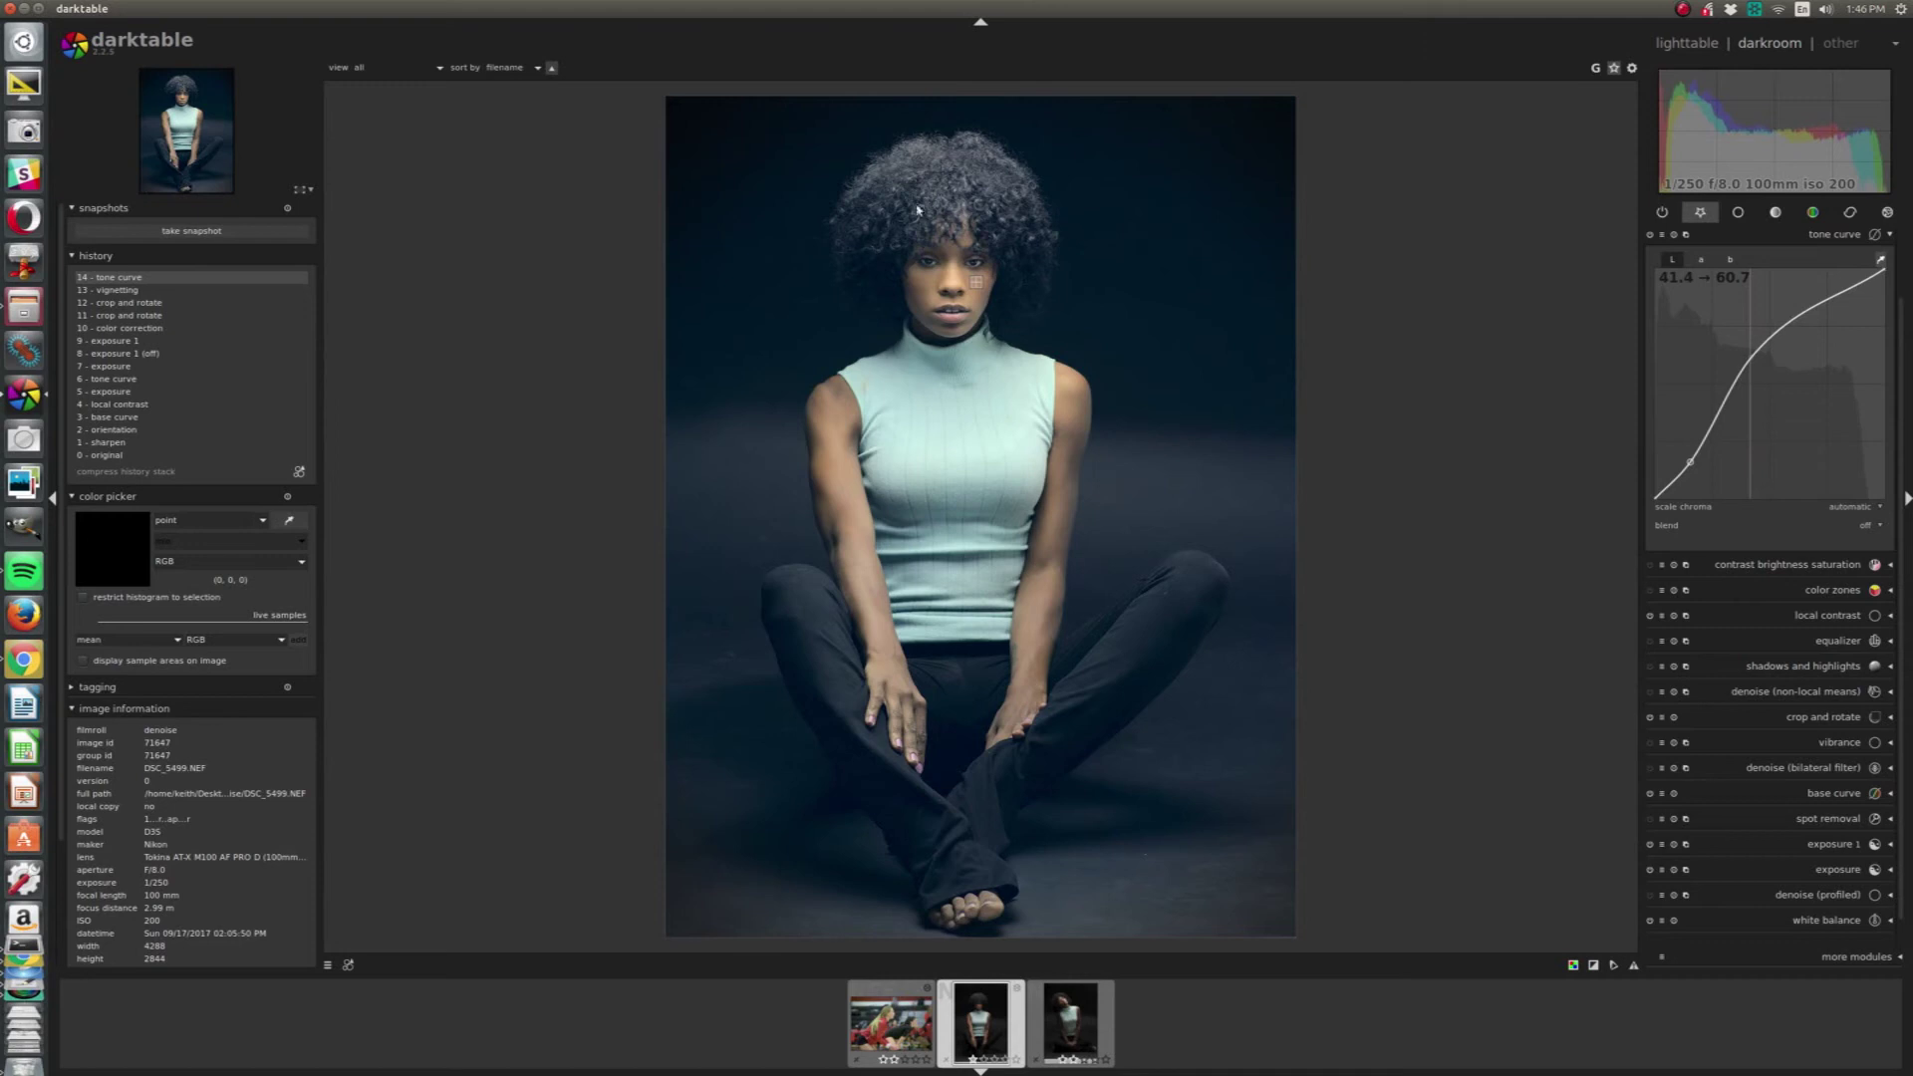
Apply shadows and highlights with highlights at -0.78 and shadows at 9.22.
click(1789, 668)
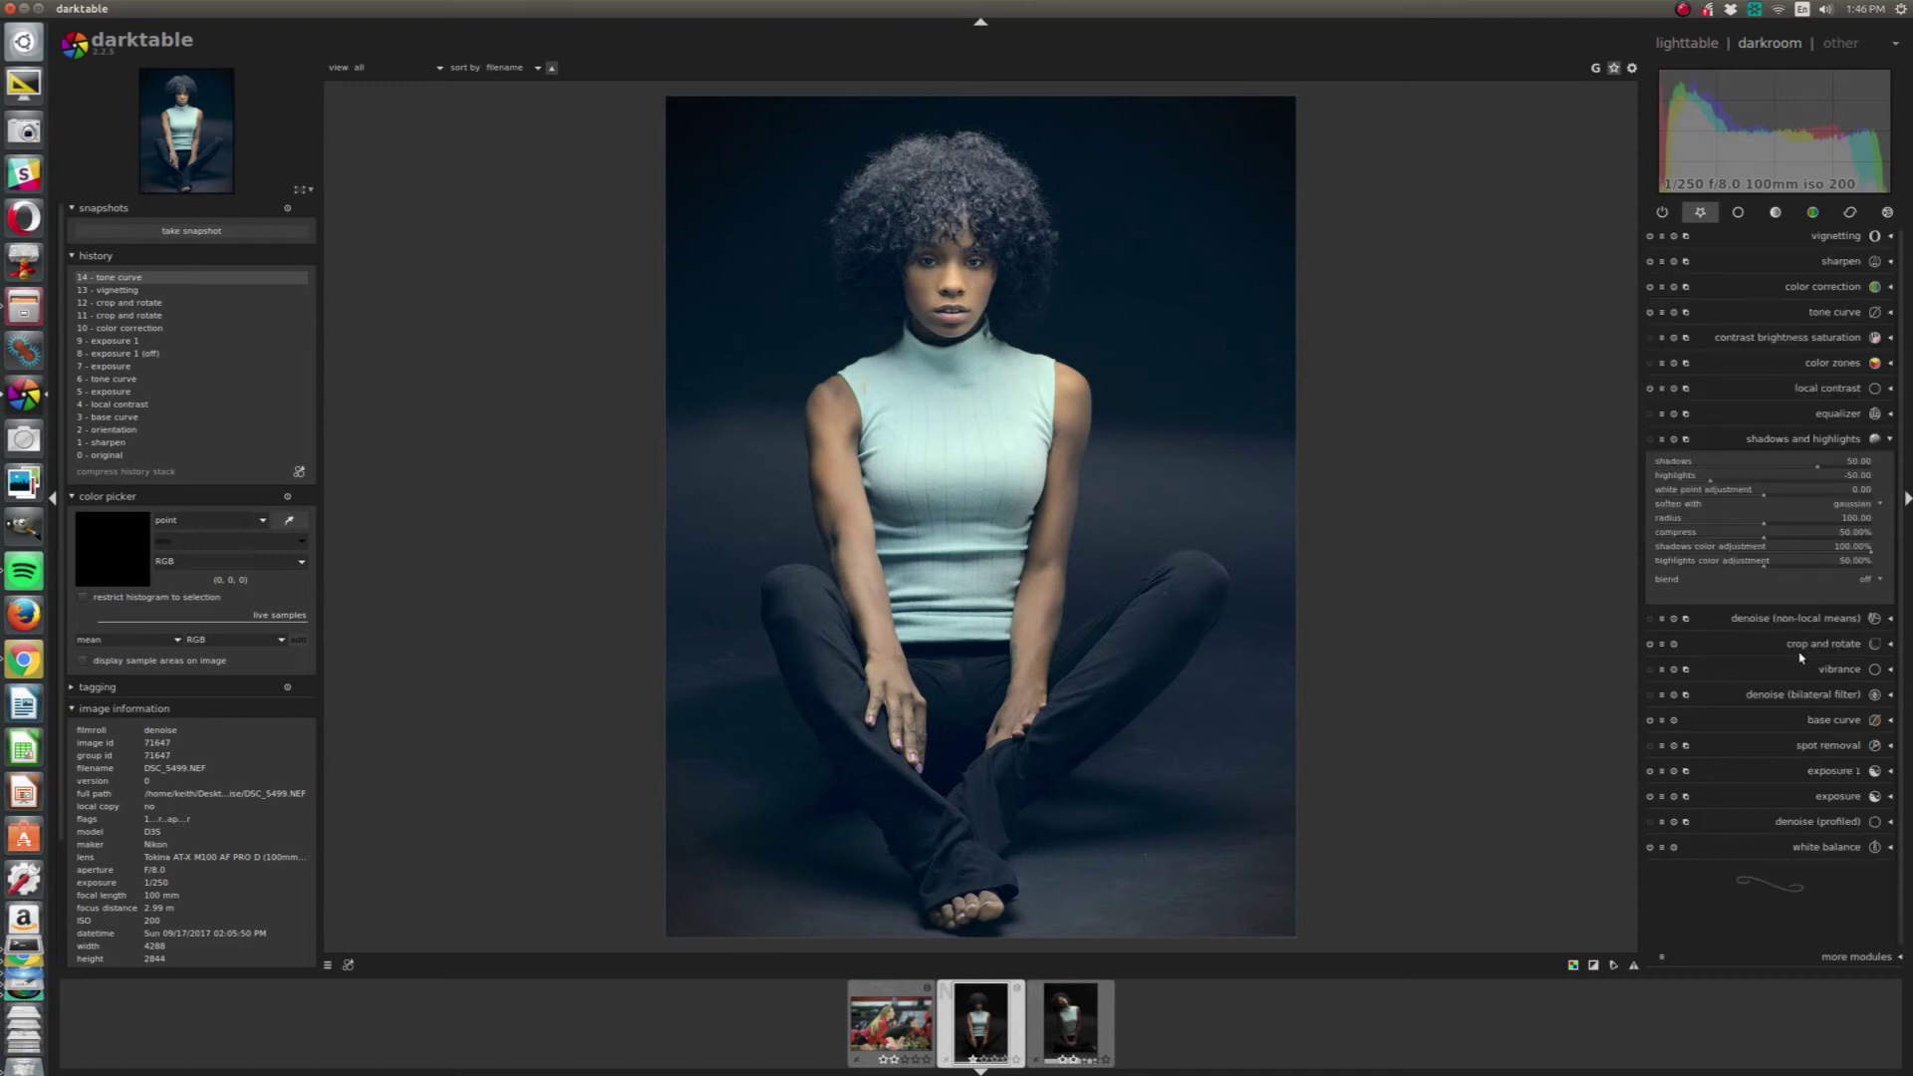
click(1763, 477)
click(1762, 463)
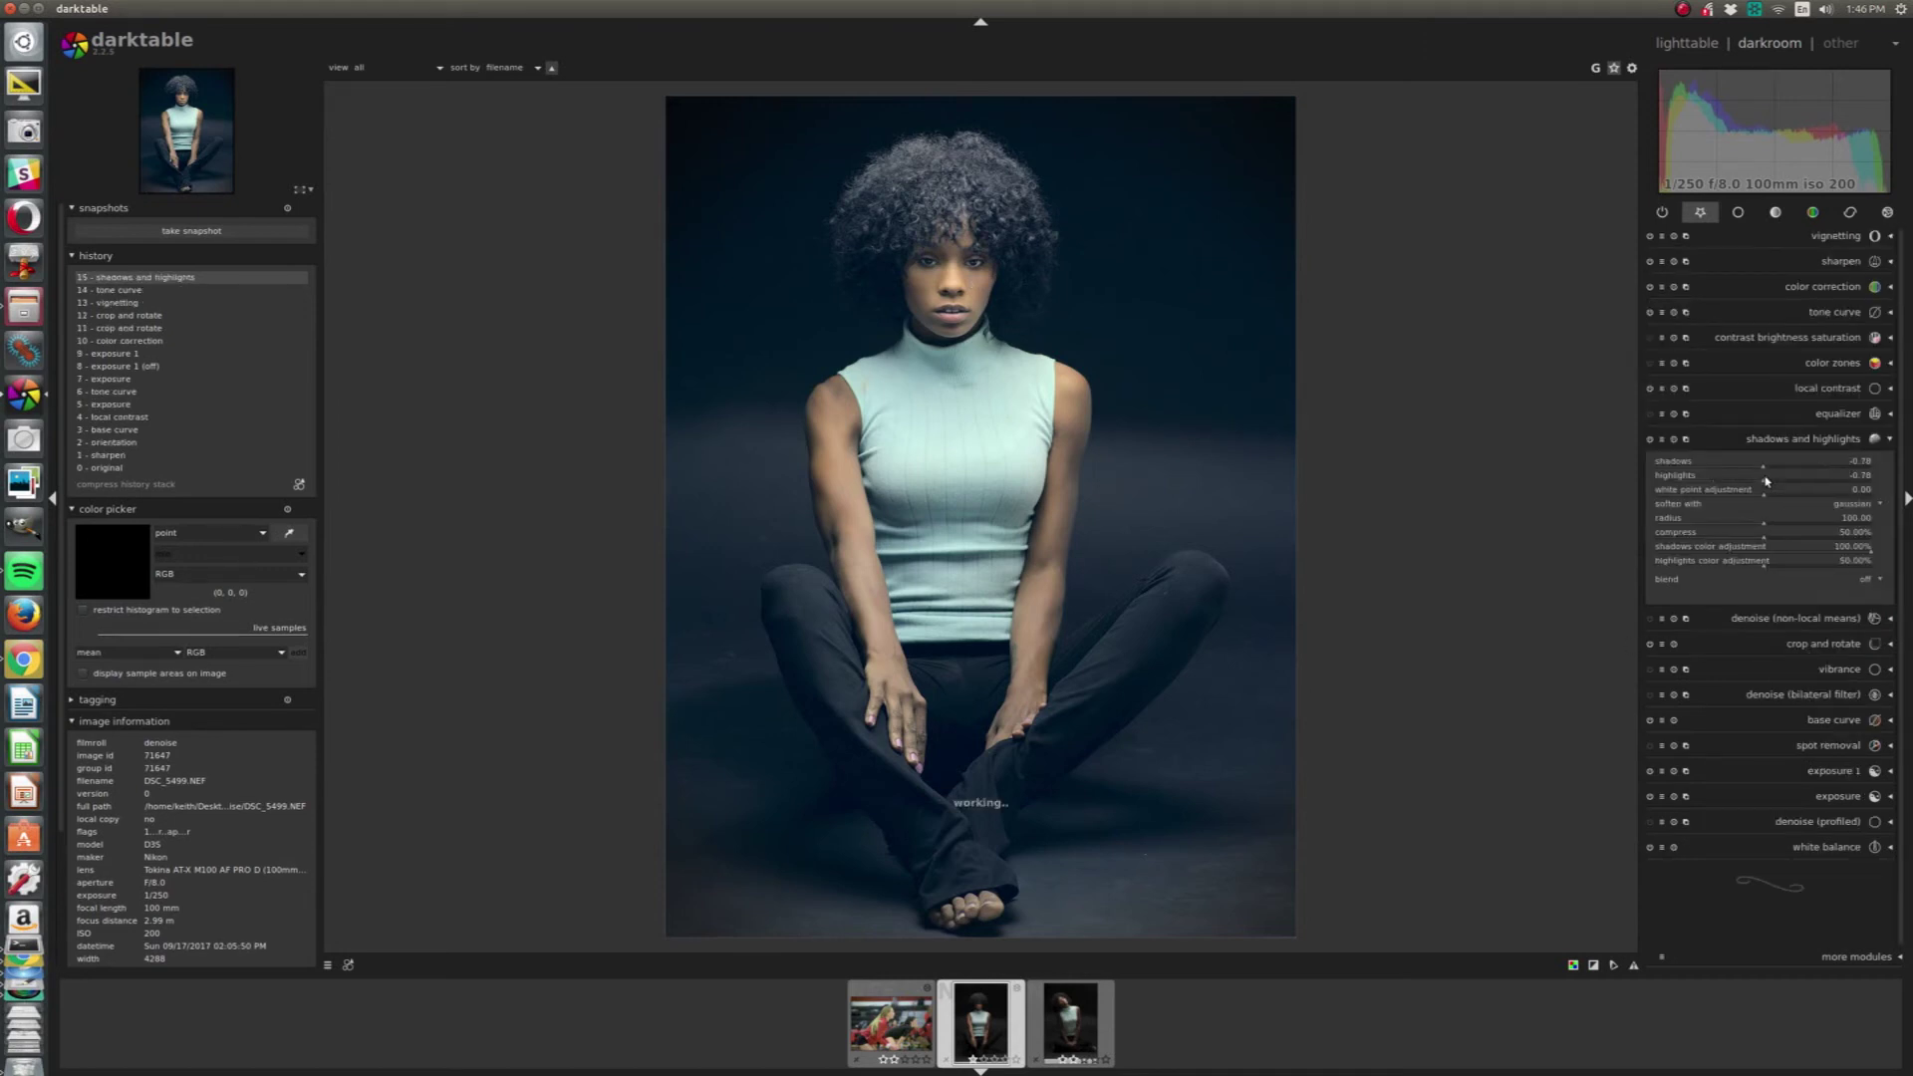
scroll(1779, 466, up, 2)
scroll(1795, 468, up, 1)
scroll(1794, 469, up, 1)
Review the local contrast module's settings and its stored preset.
click(1819, 390)
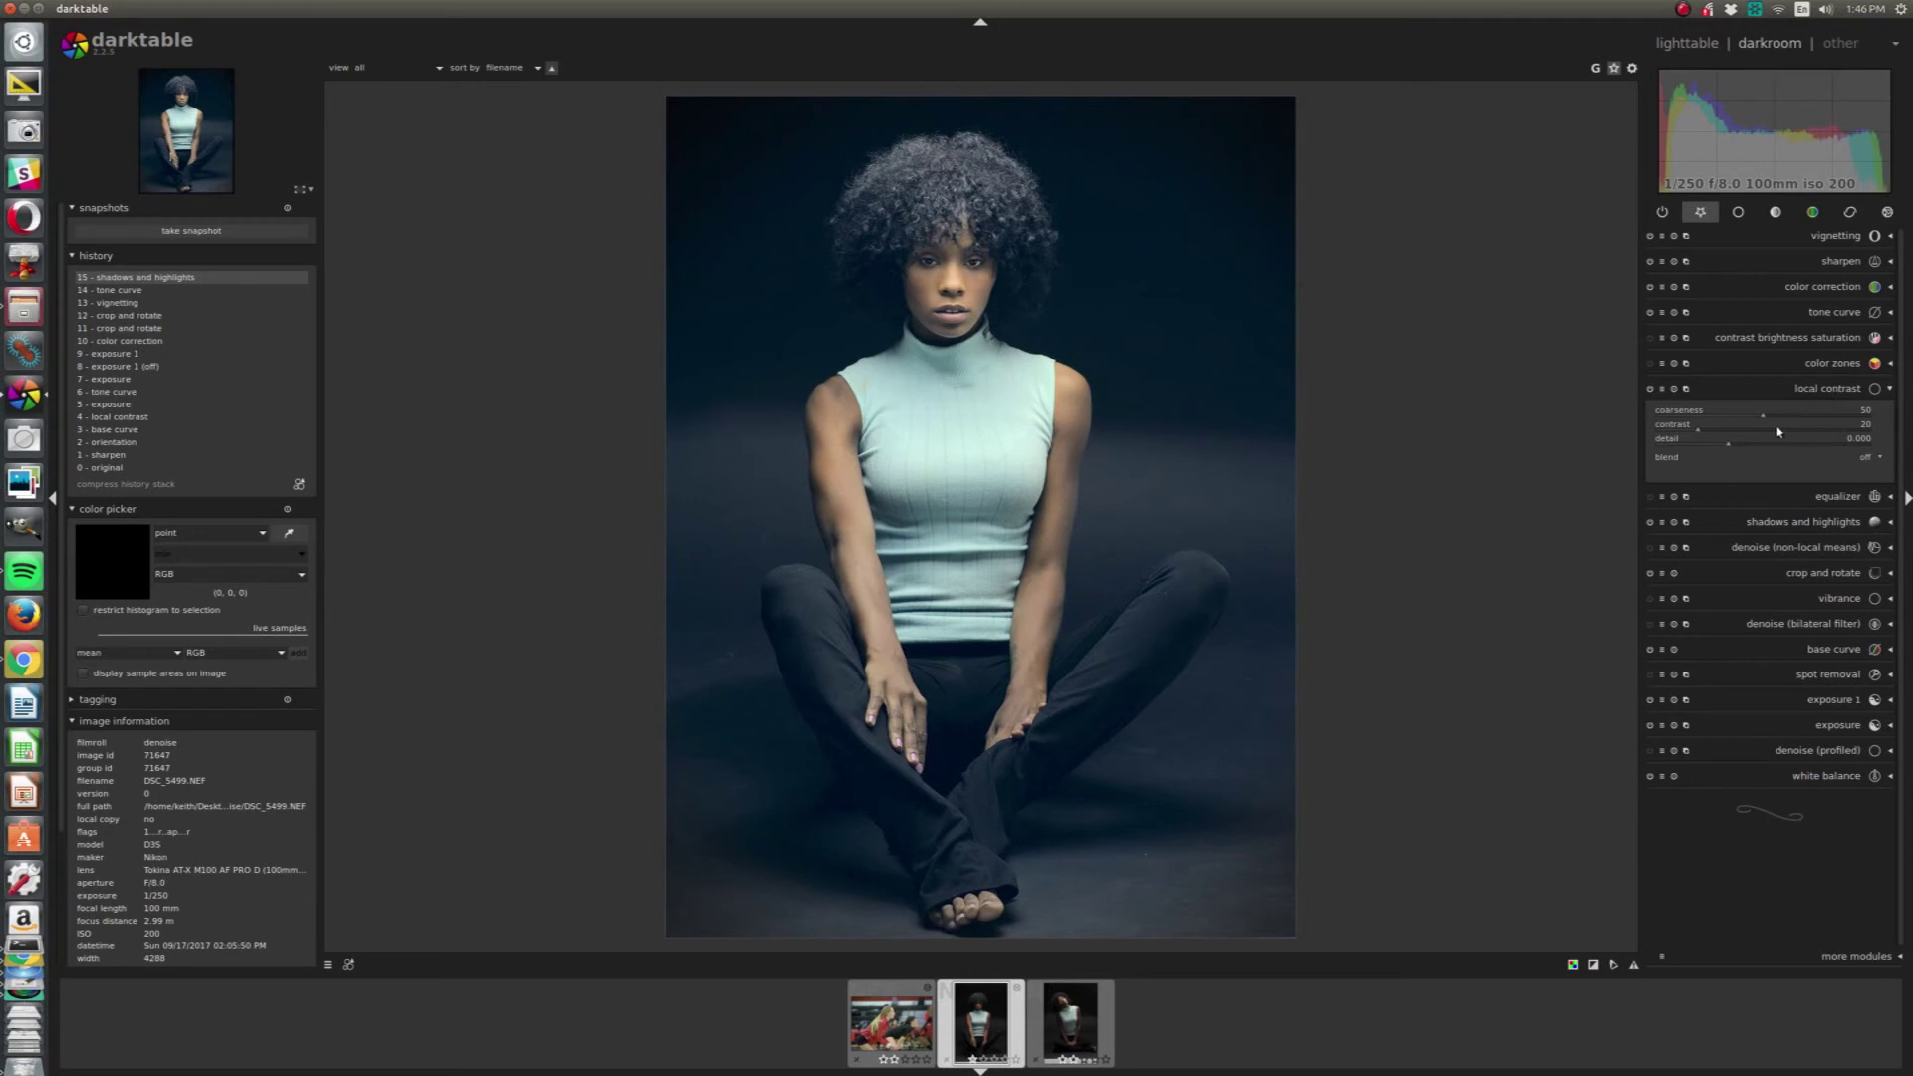
right_click(1664, 395)
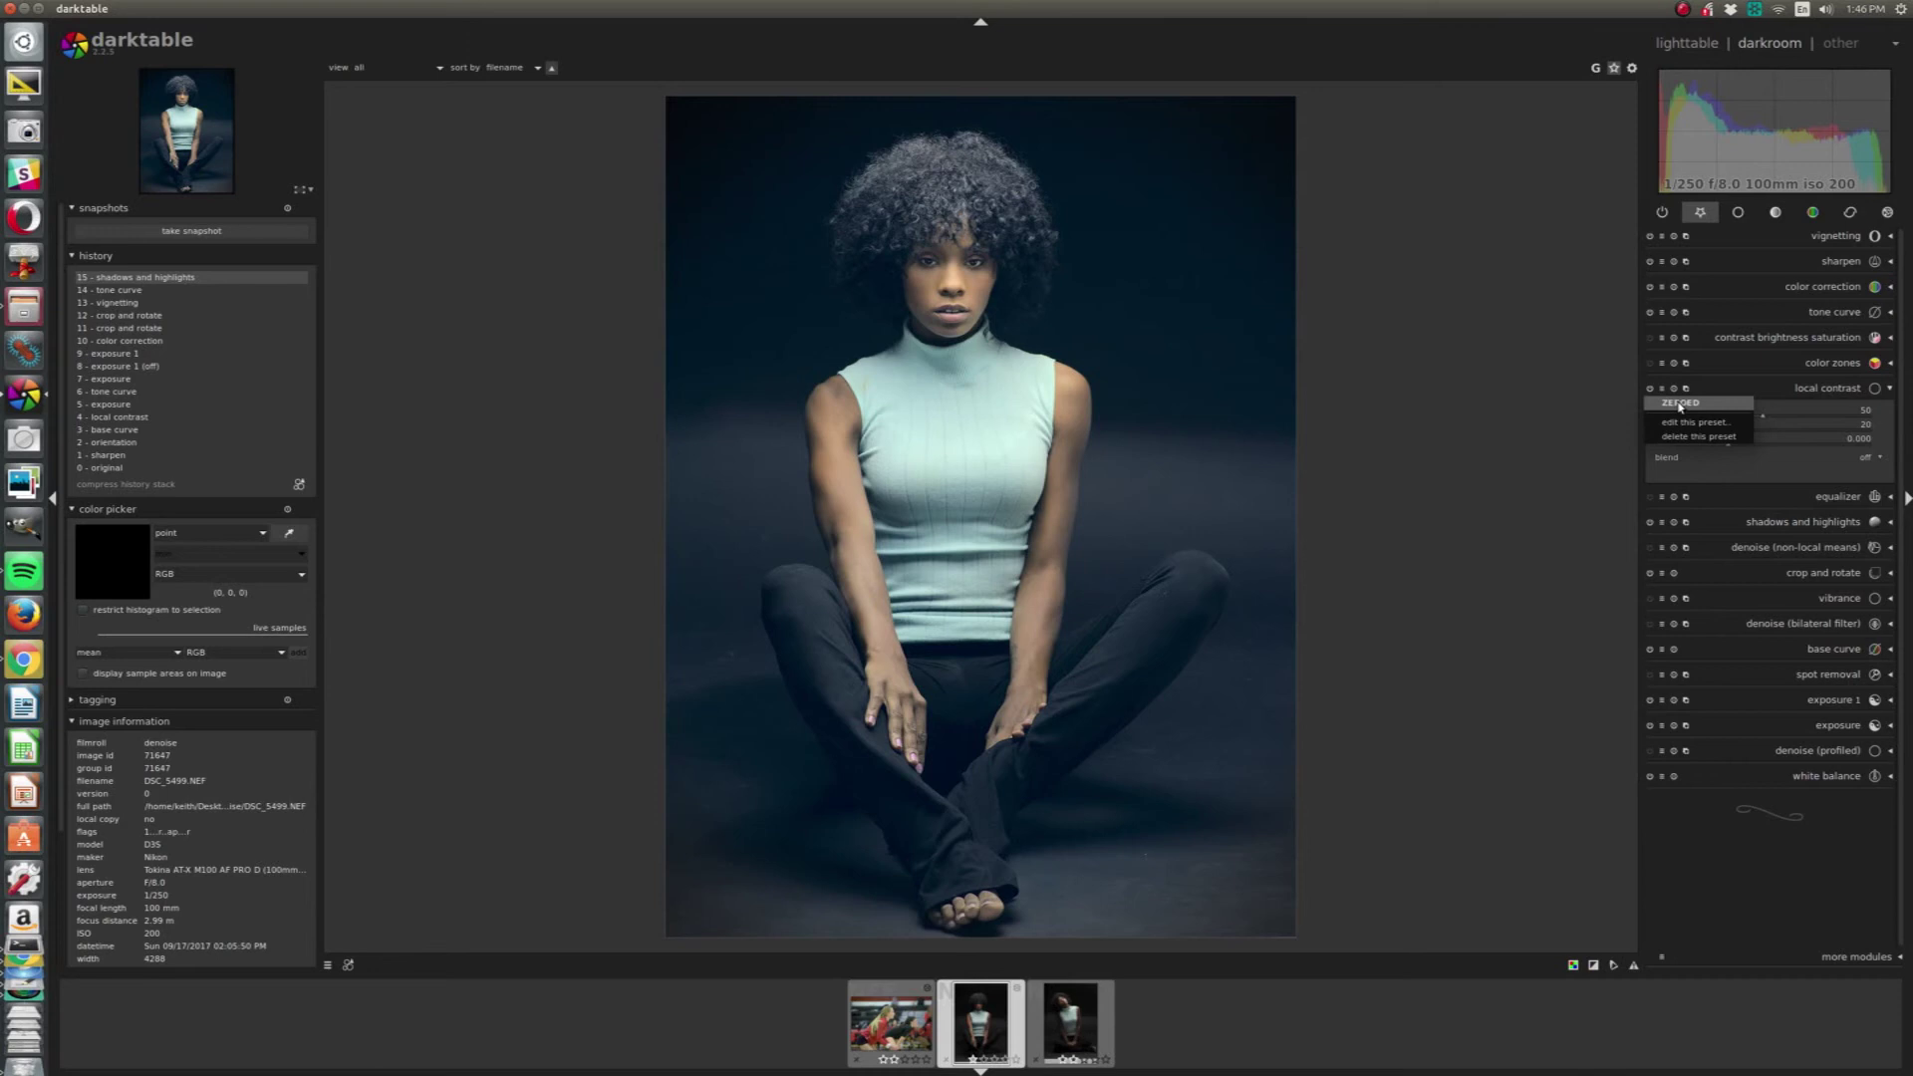
click(1662, 389)
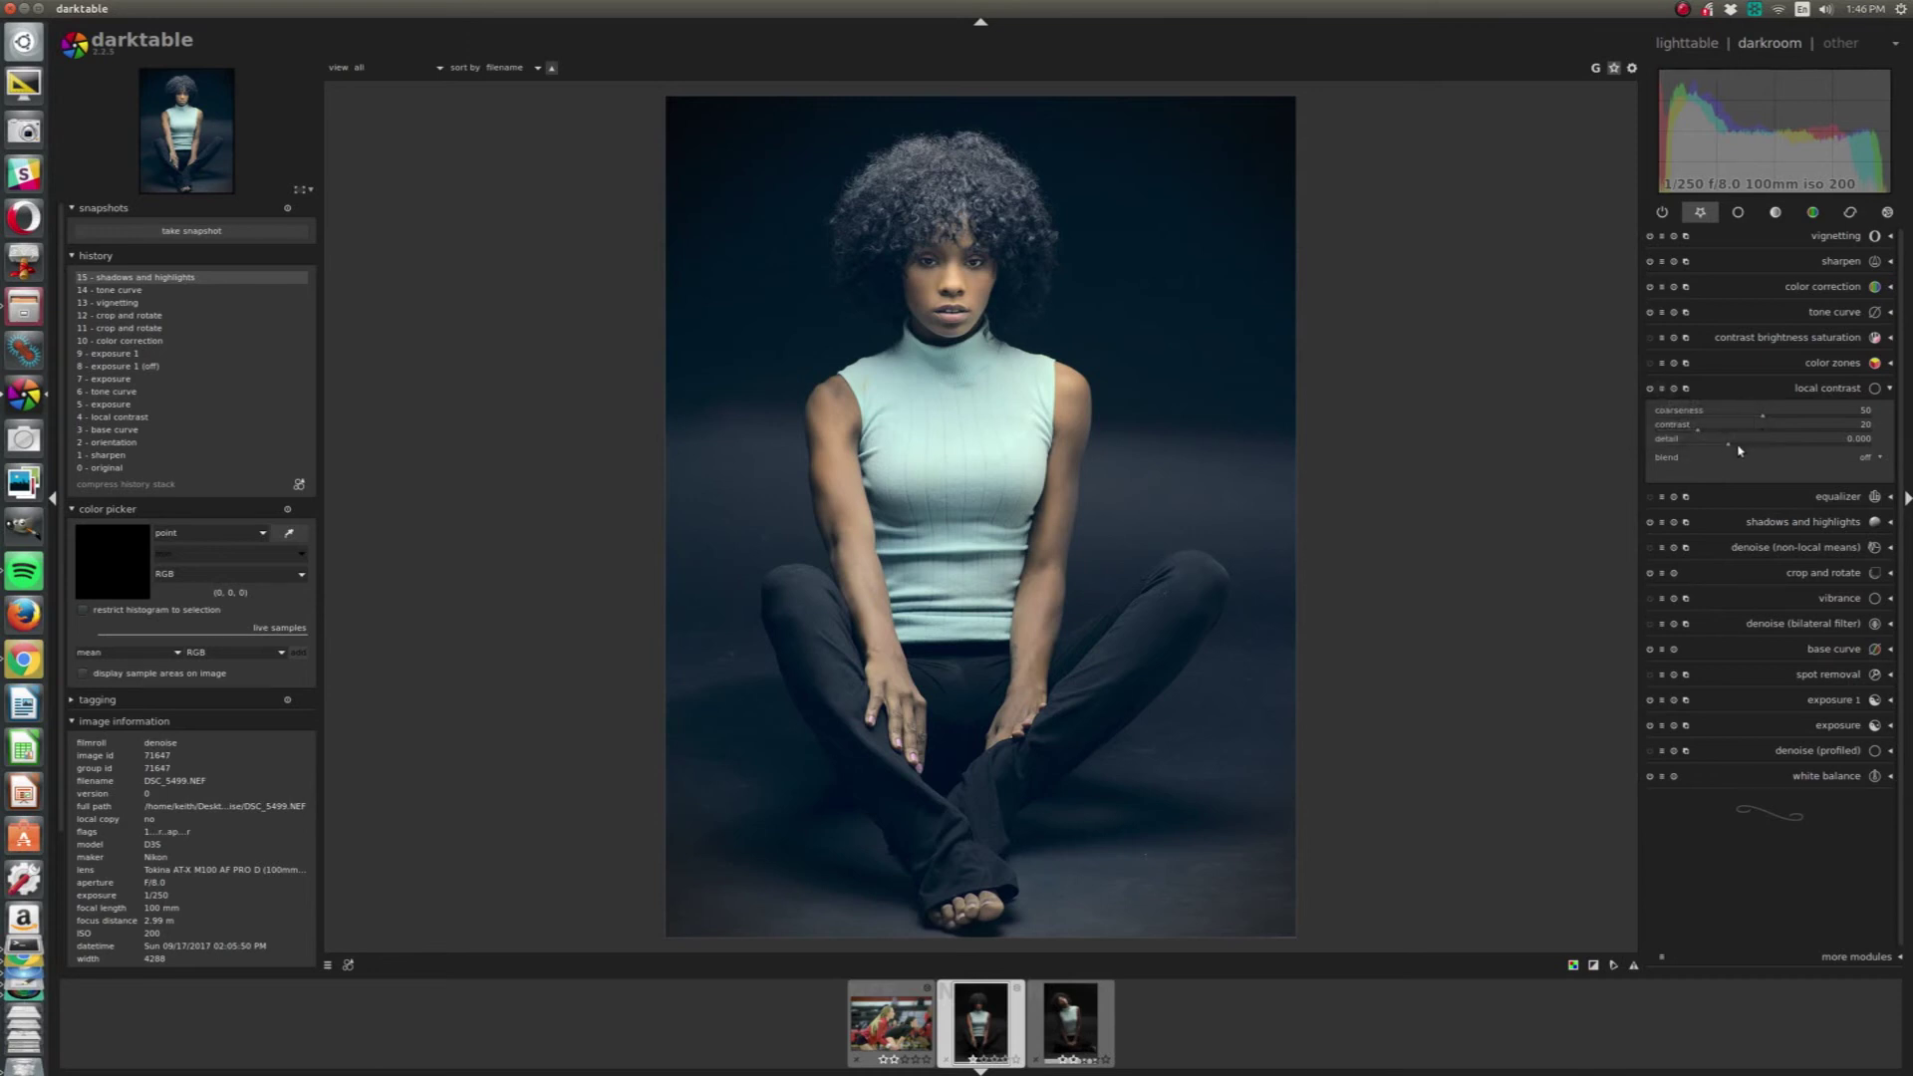
click(1831, 389)
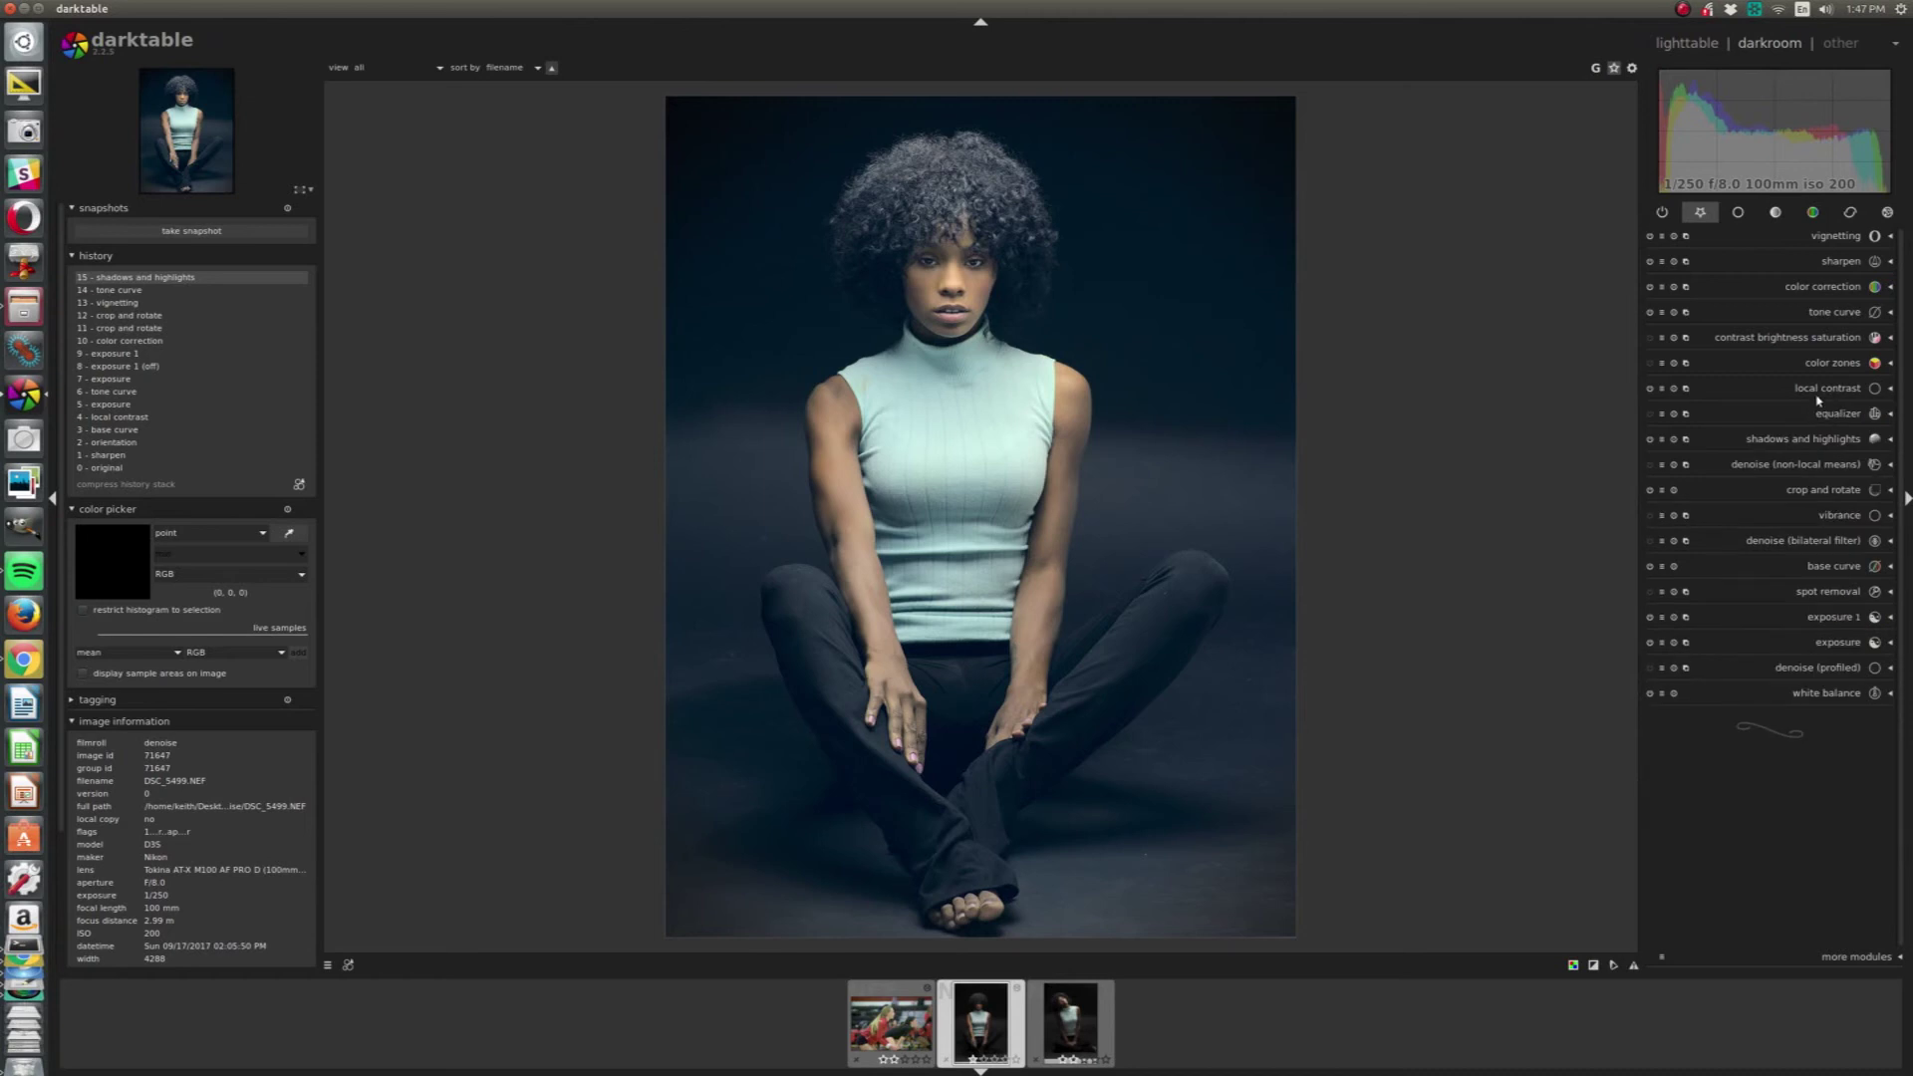
click(1817, 397)
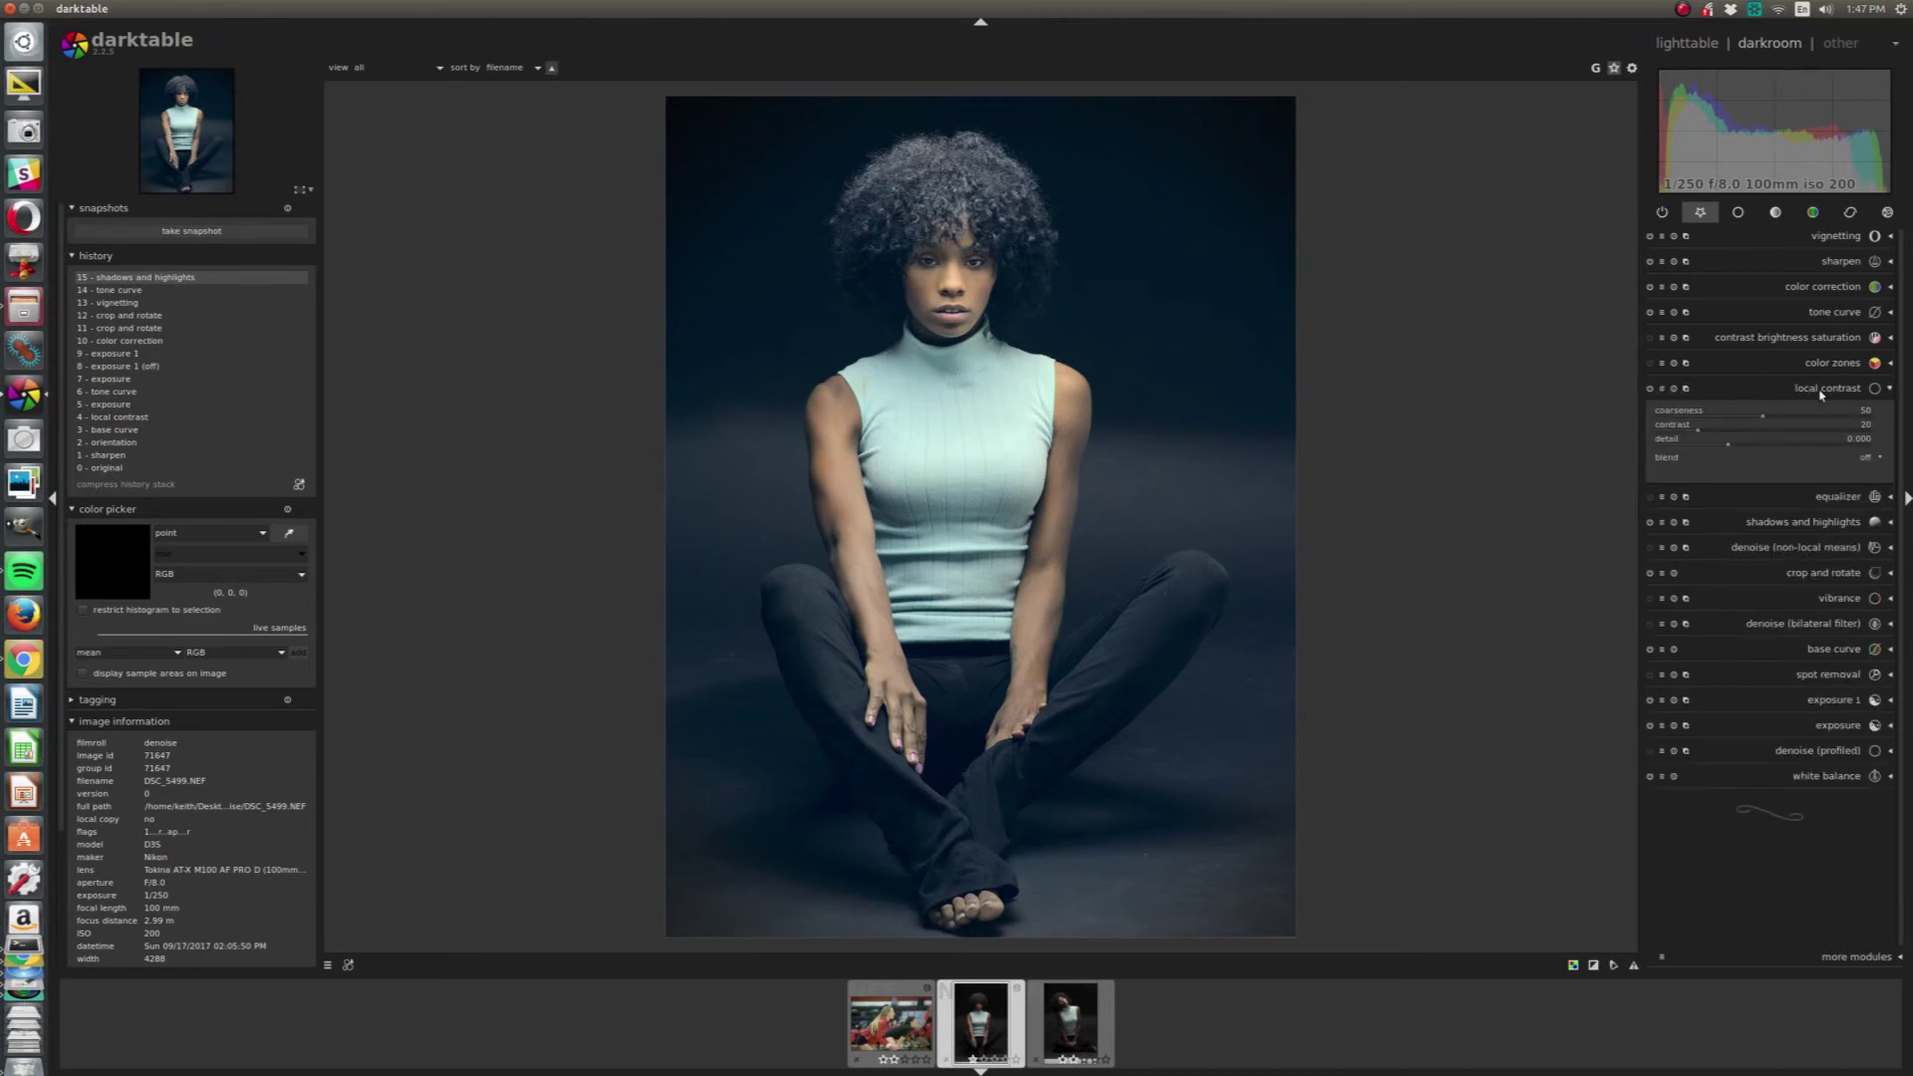
click(1822, 393)
Try a stronger shadows amount of 15.22 and further adjustments in shadows and highlights.
click(1782, 444)
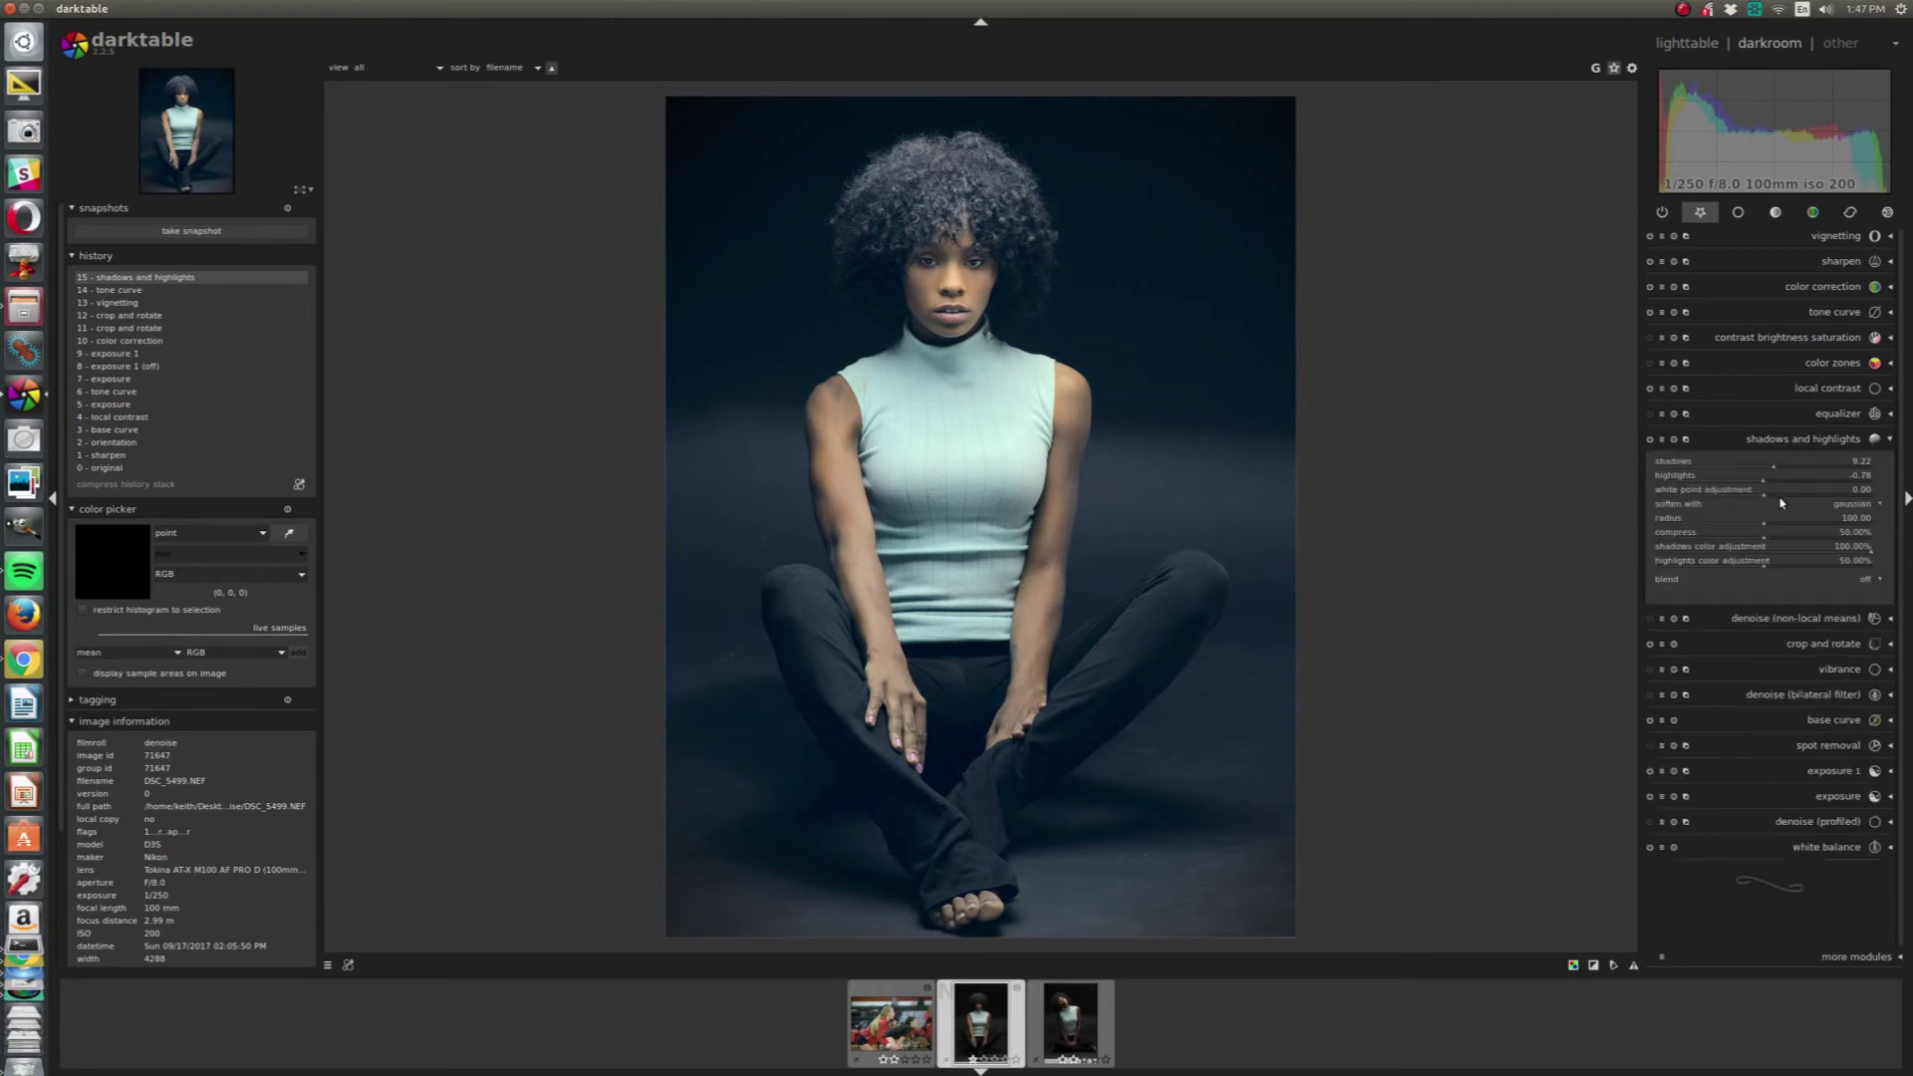
scroll(1799, 468, up, 2)
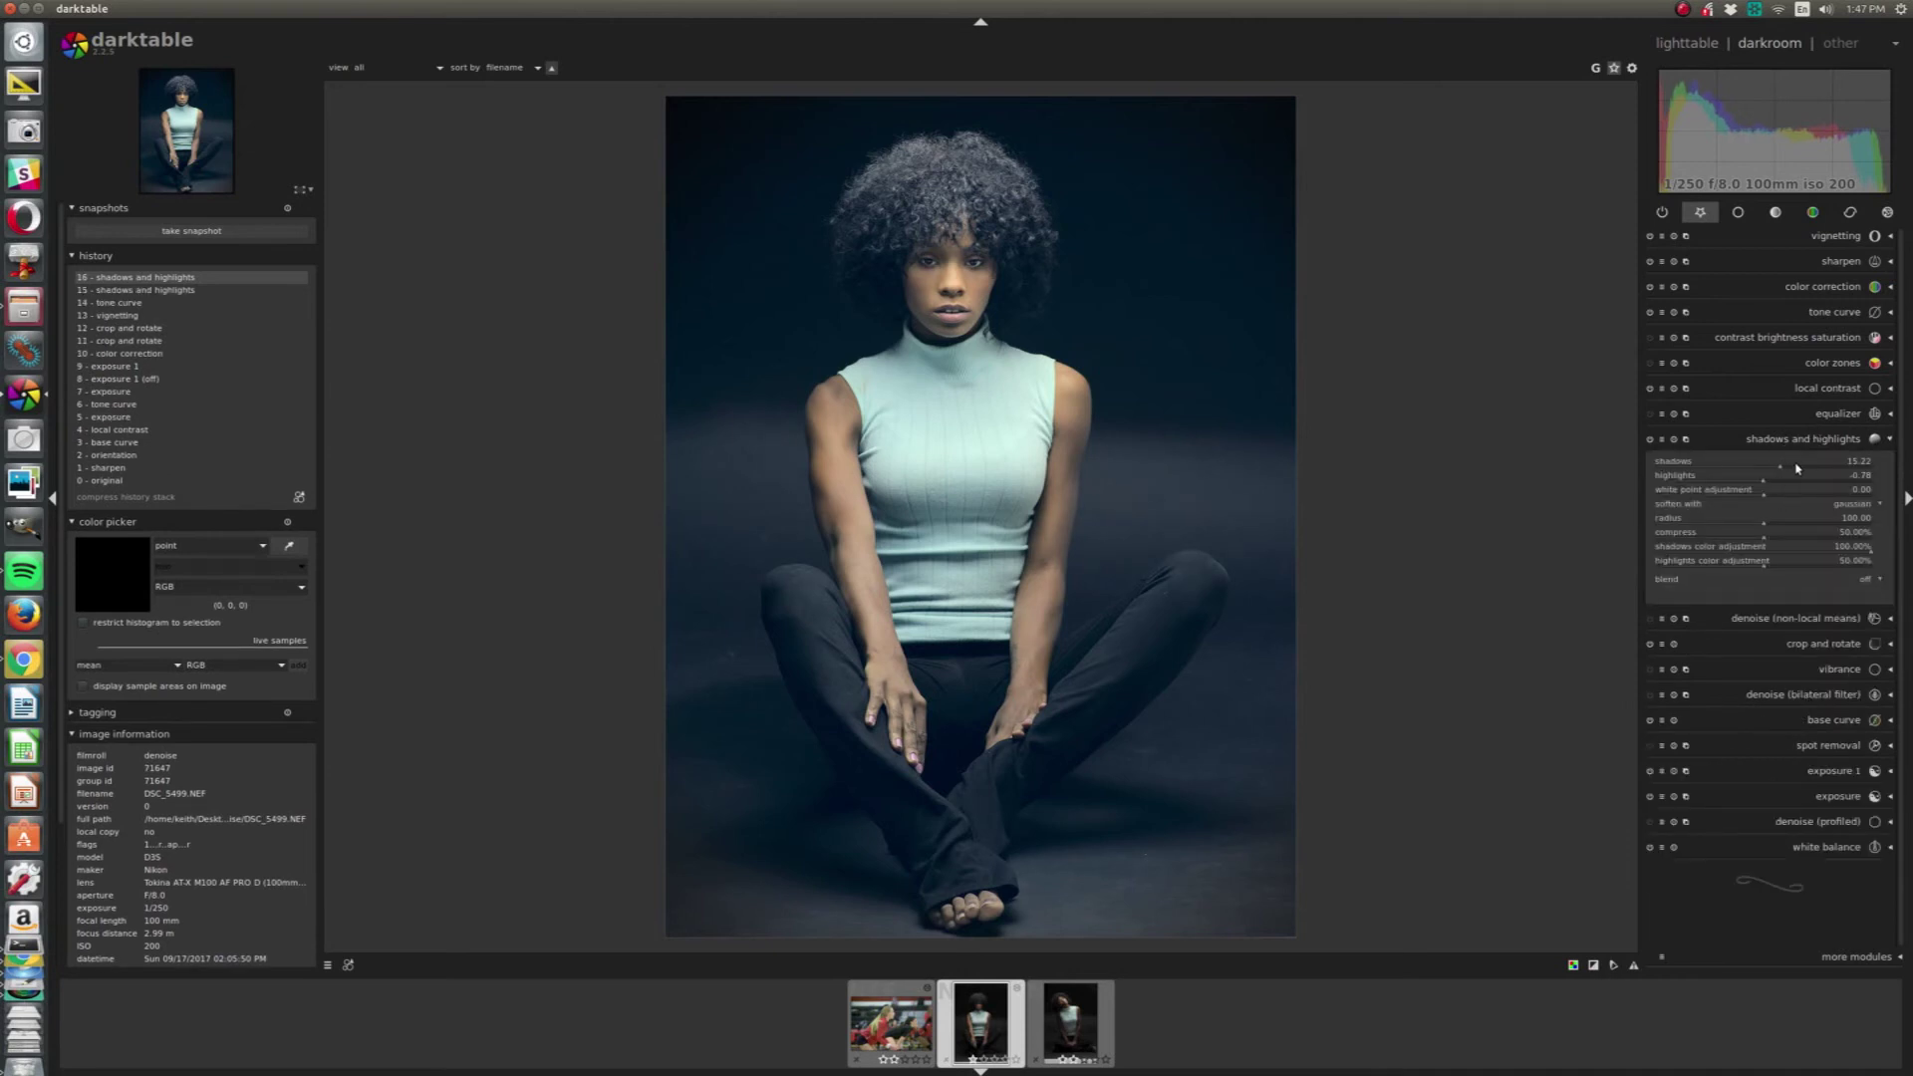
scroll(1793, 468, up, 2)
scroll(1793, 468, down, 4)
Set the black level of the original exposure instance to 0.0030 and switch off shadows and highlights.
click(1838, 797)
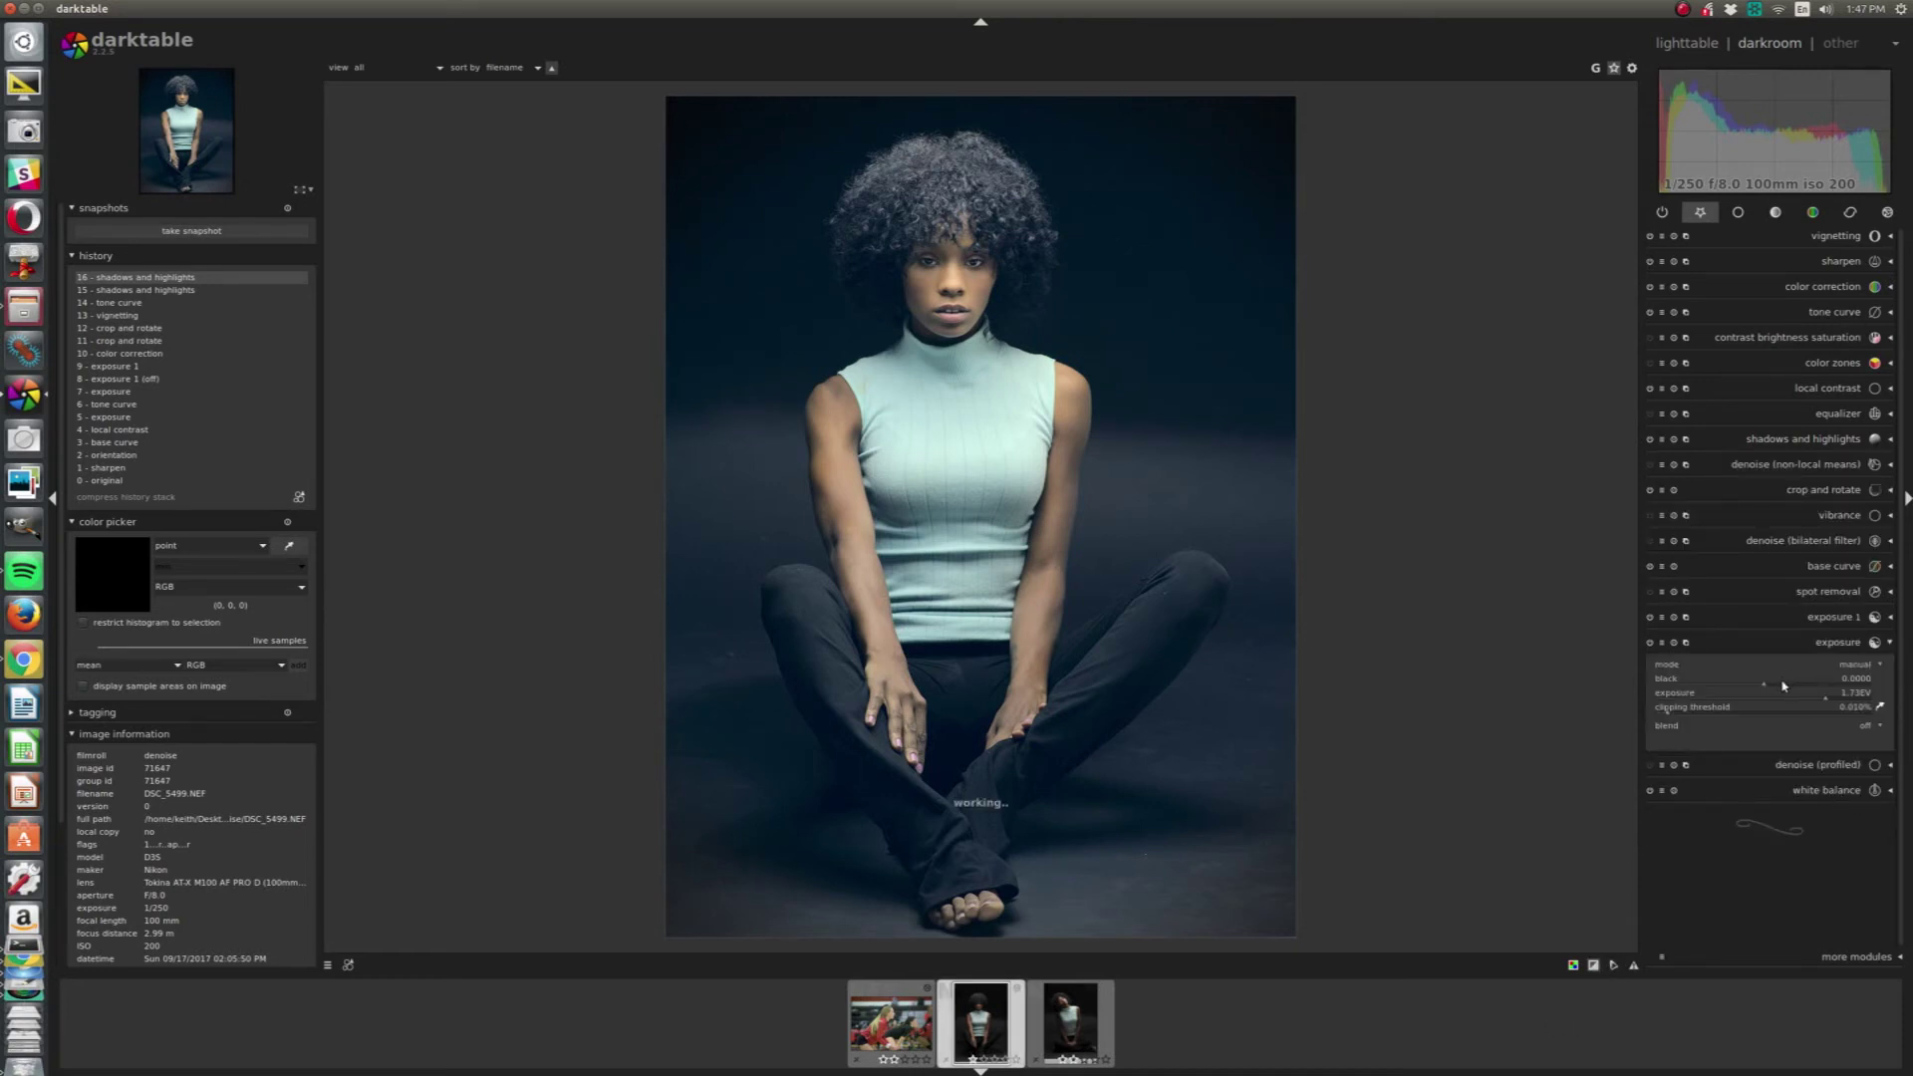
scroll(1791, 688, up, 1)
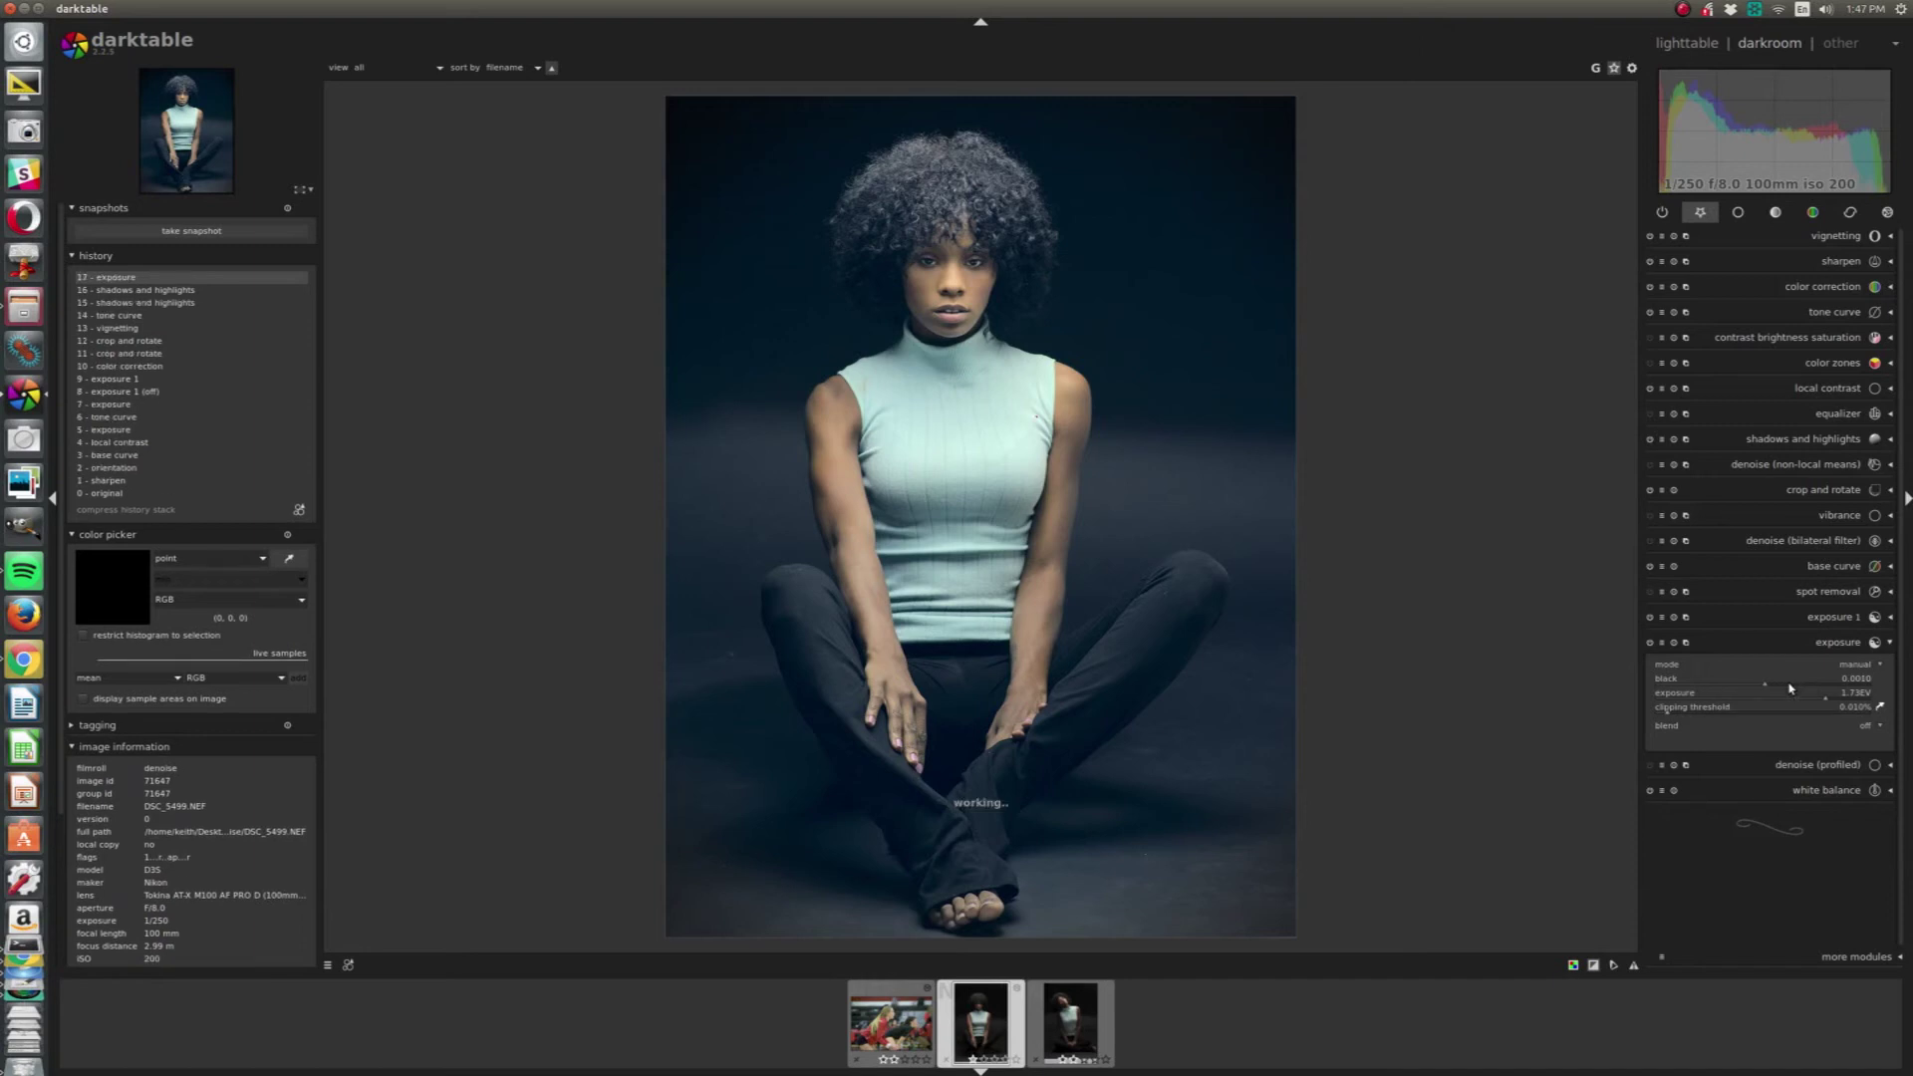
scroll(1790, 688, up, 1)
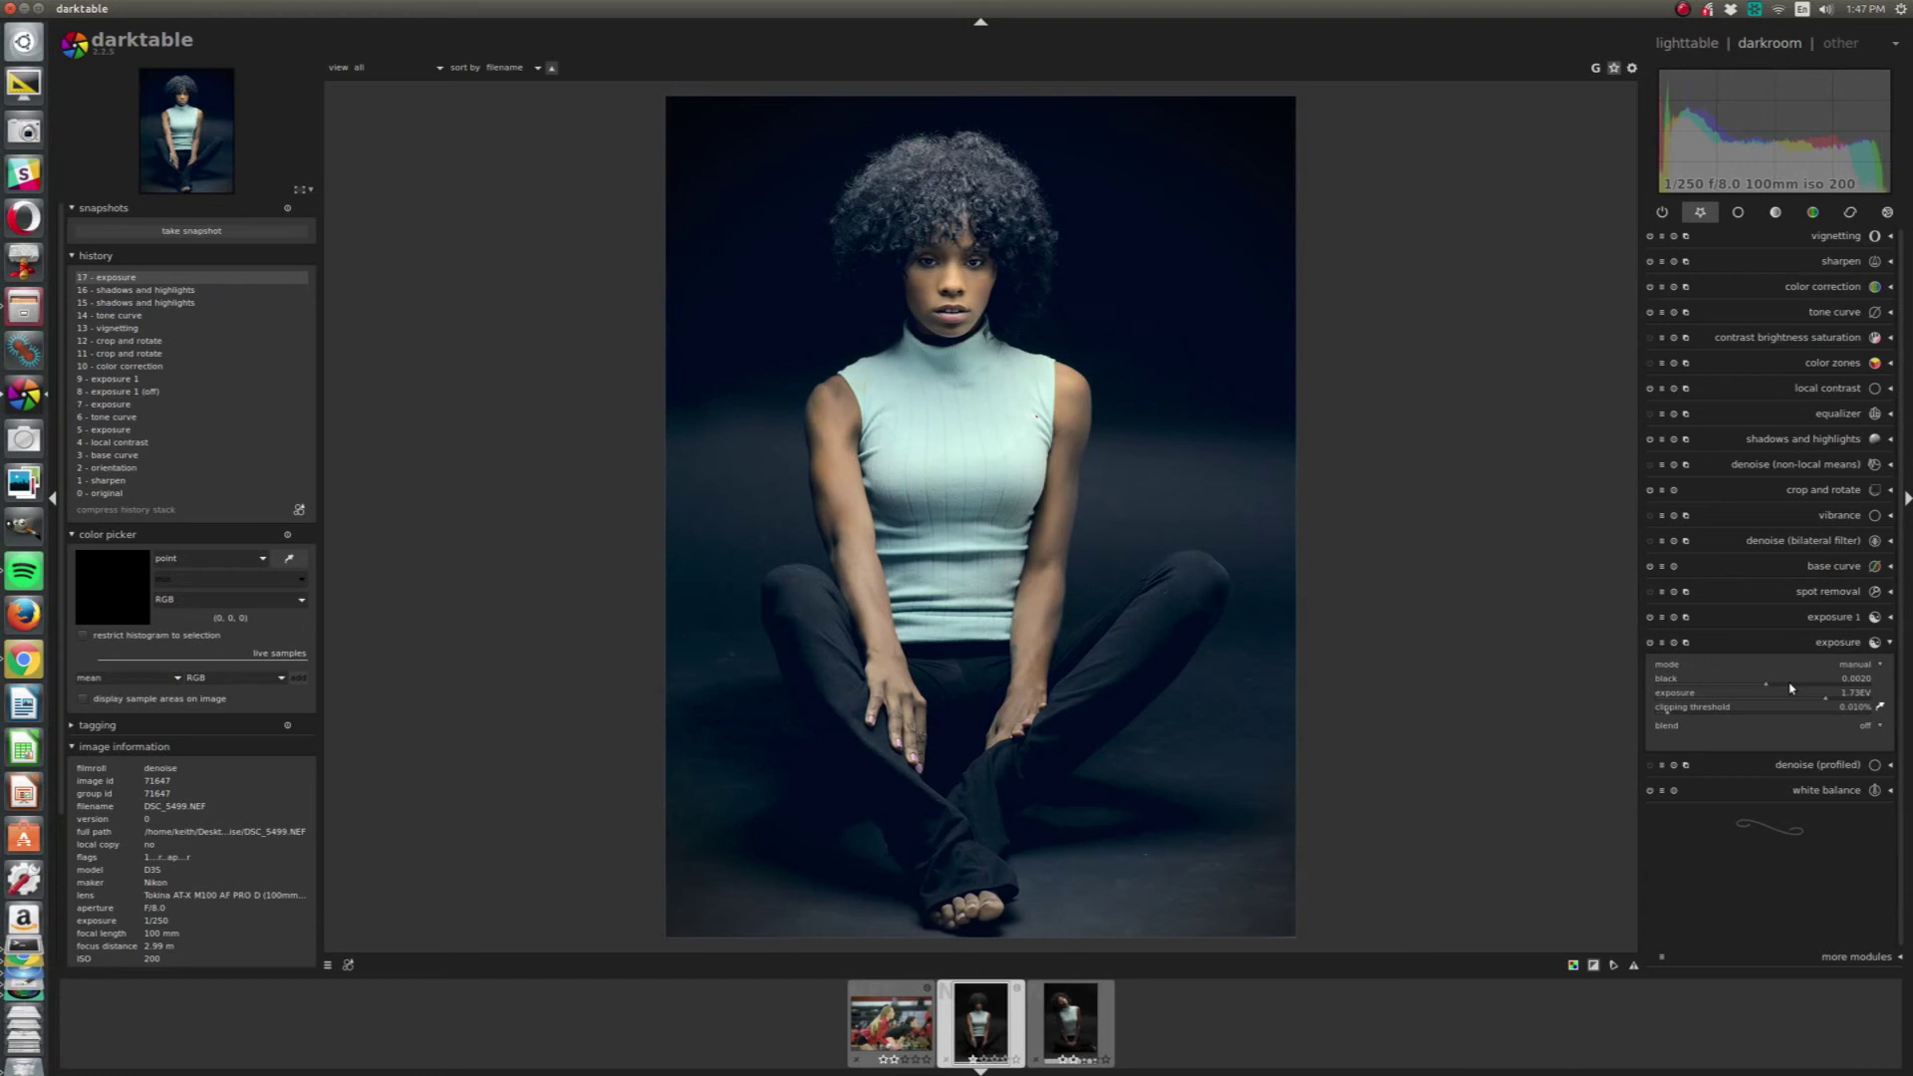
scroll(1790, 688, up, 1)
click(1651, 440)
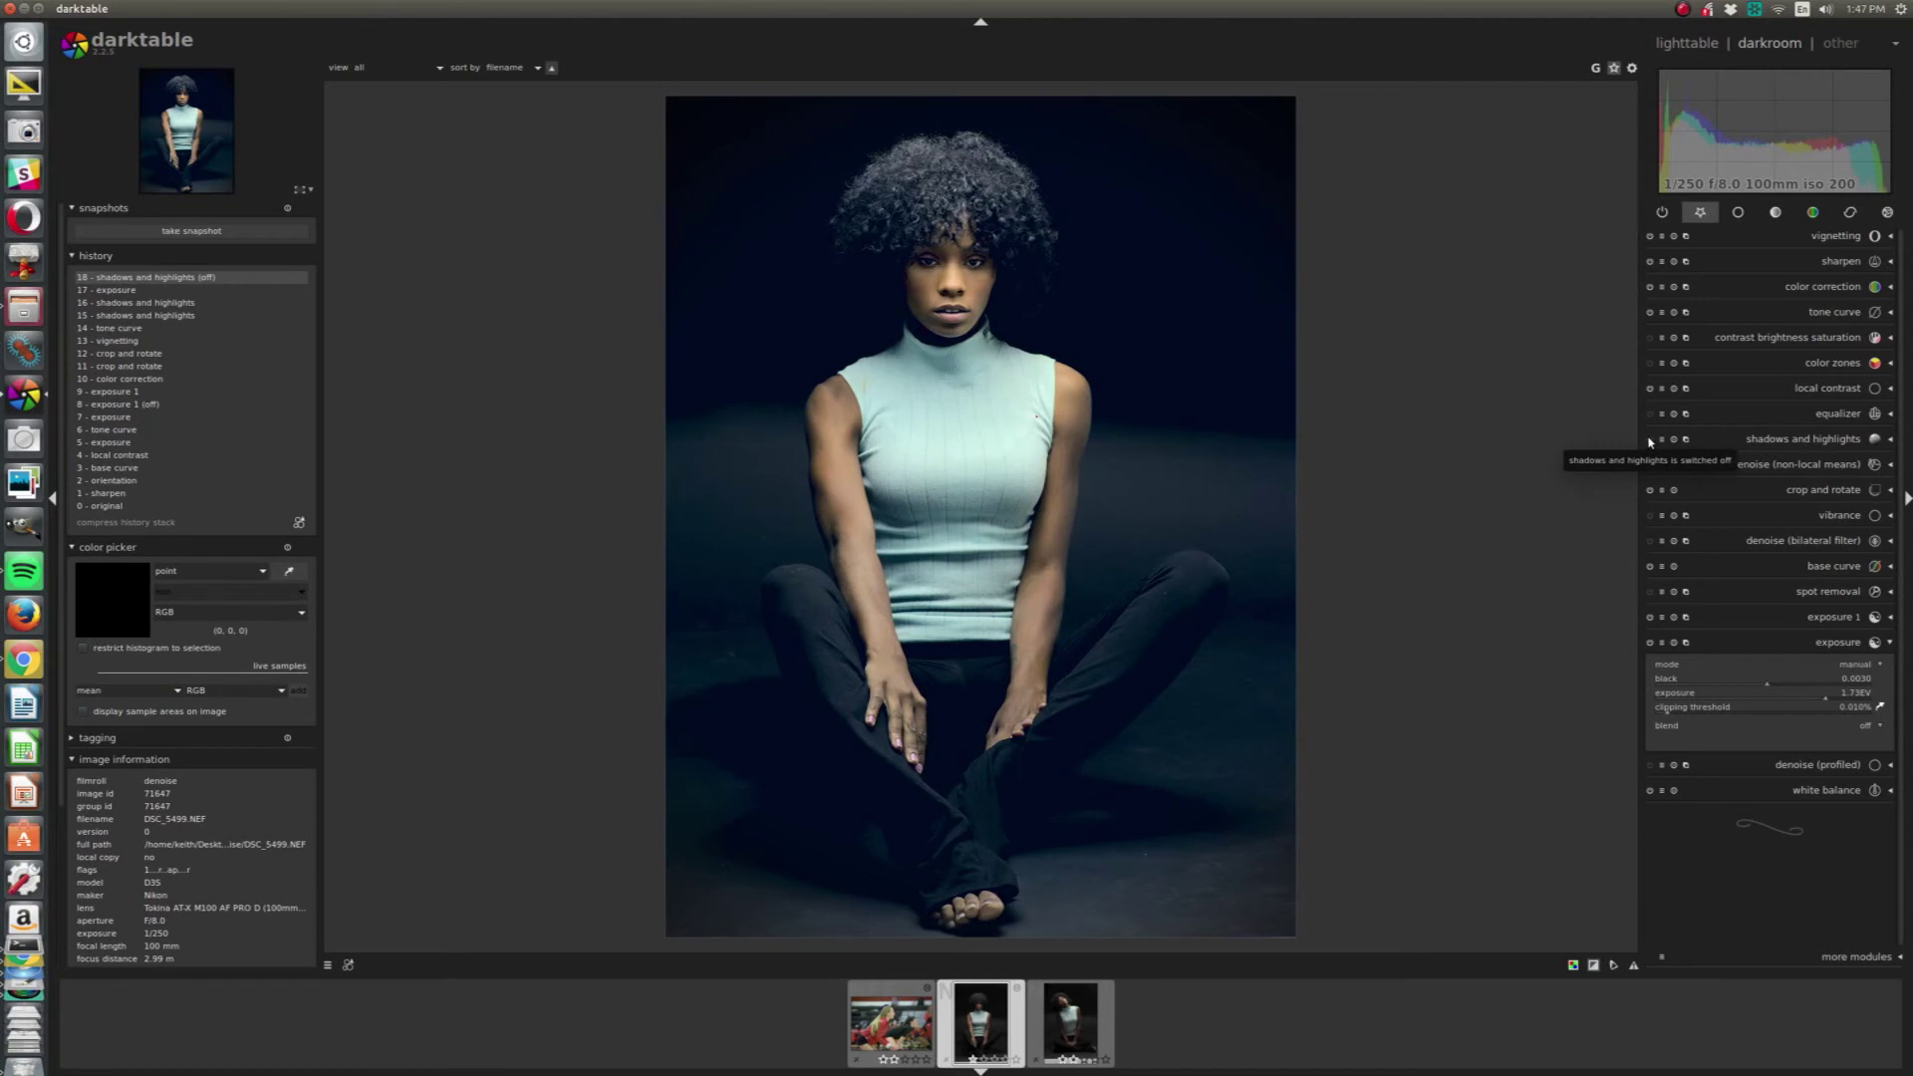
Lift the shadow point of the tone curve slightly, and examine the woman's sweater and the background in close-up.
click(1823, 313)
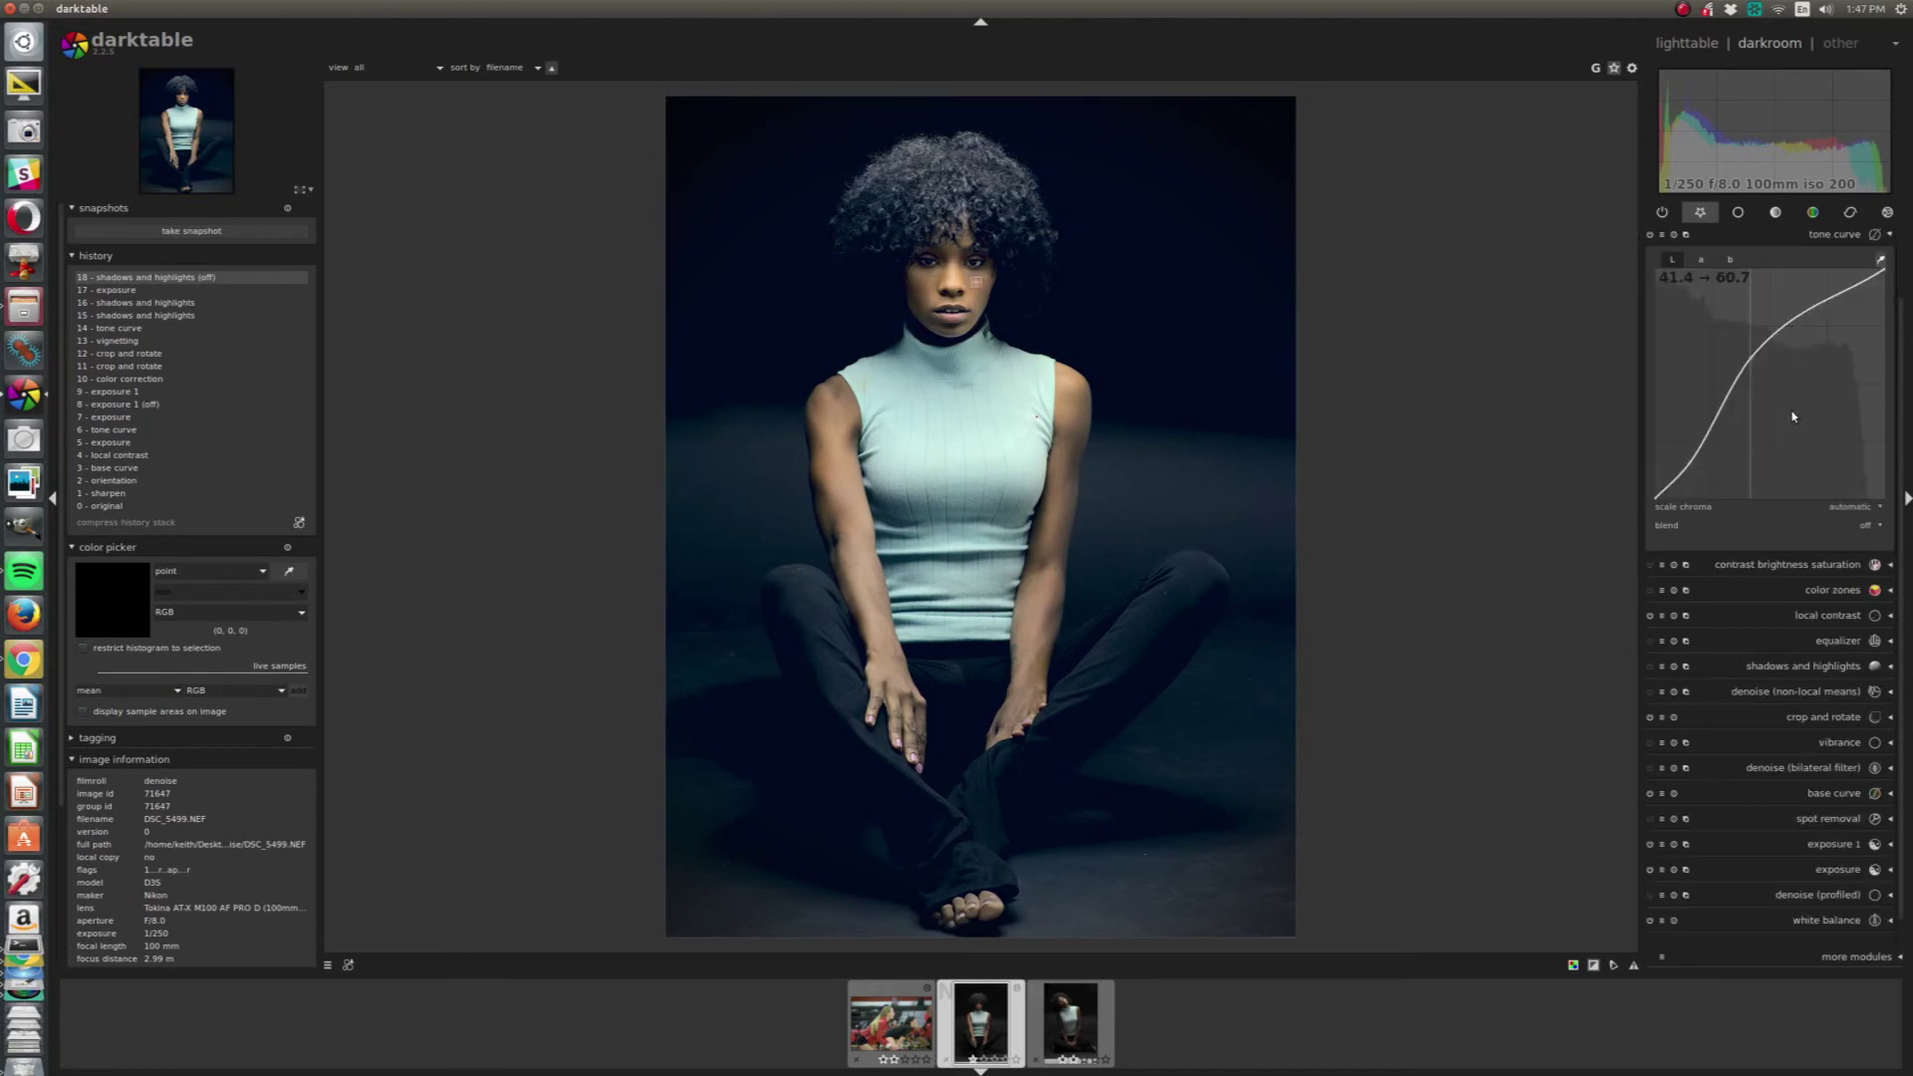
click(1689, 463)
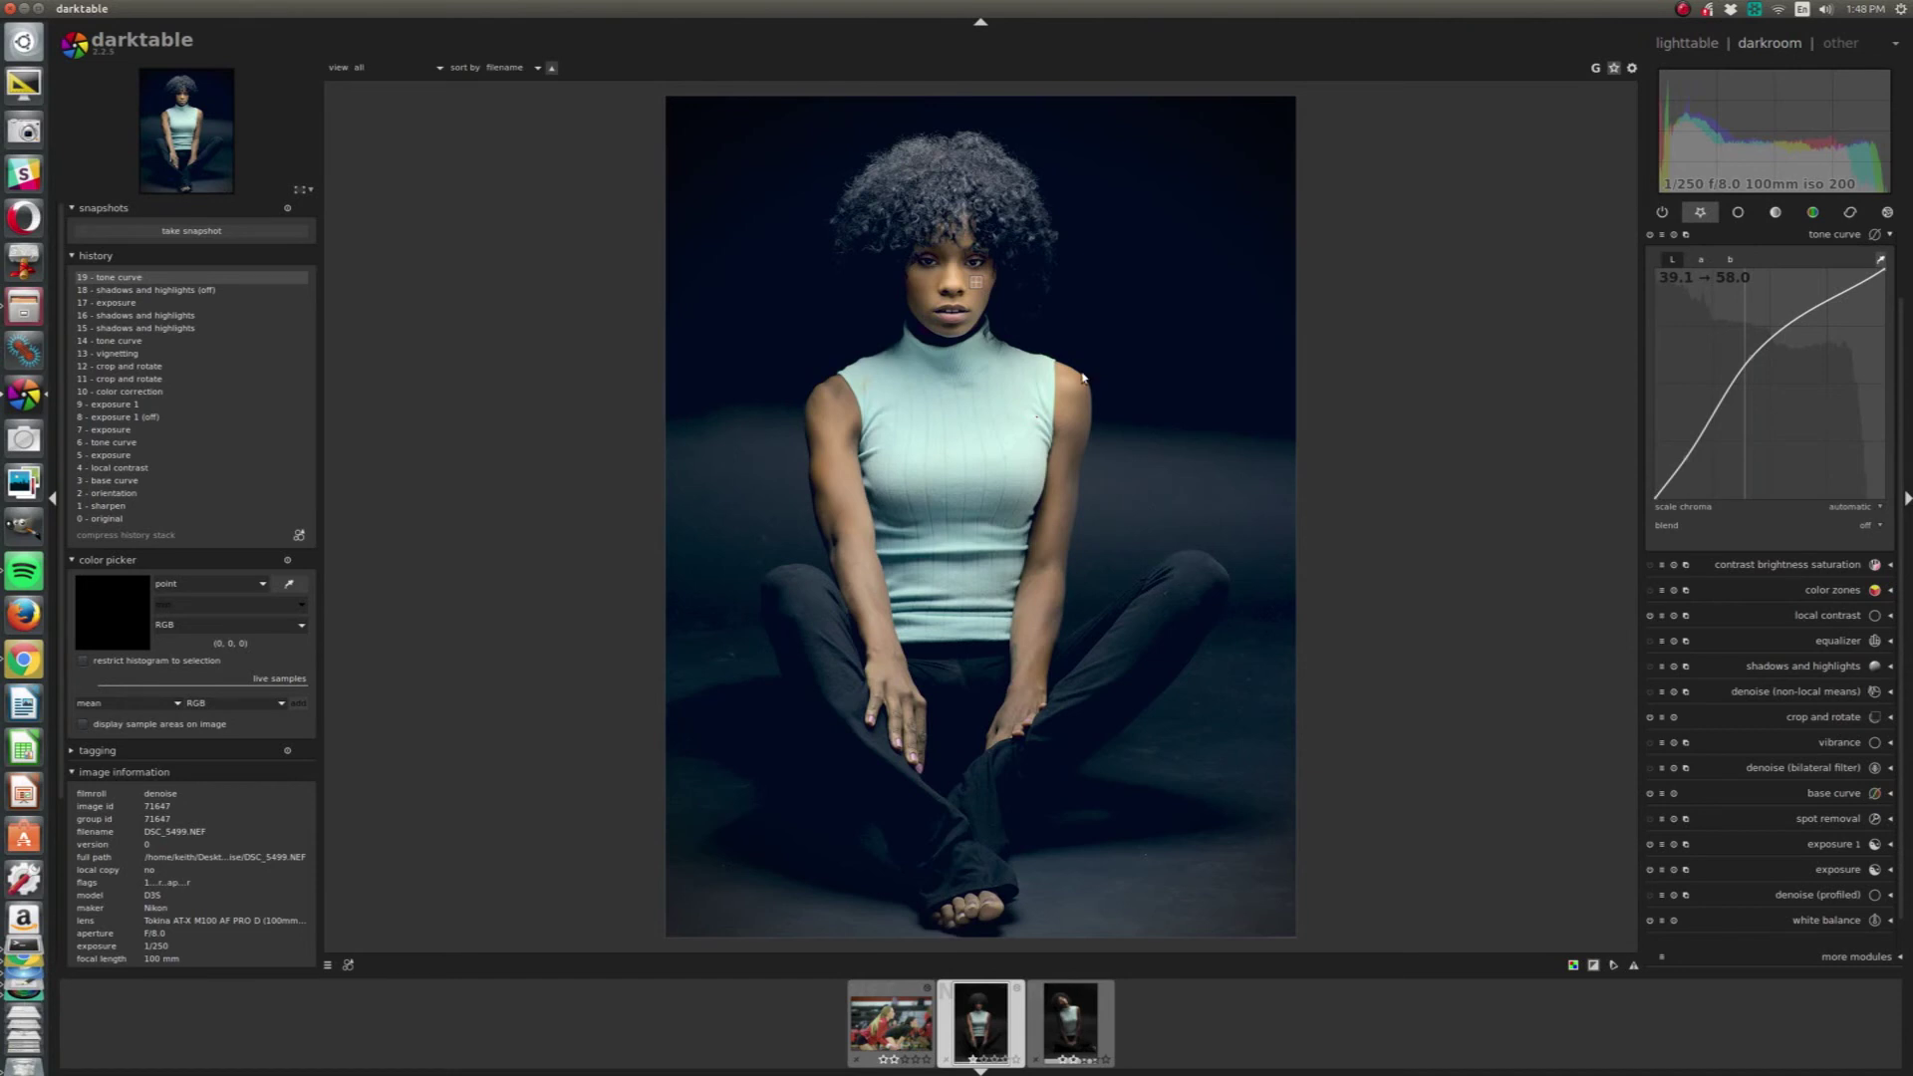
scroll(1083, 377, up, 3)
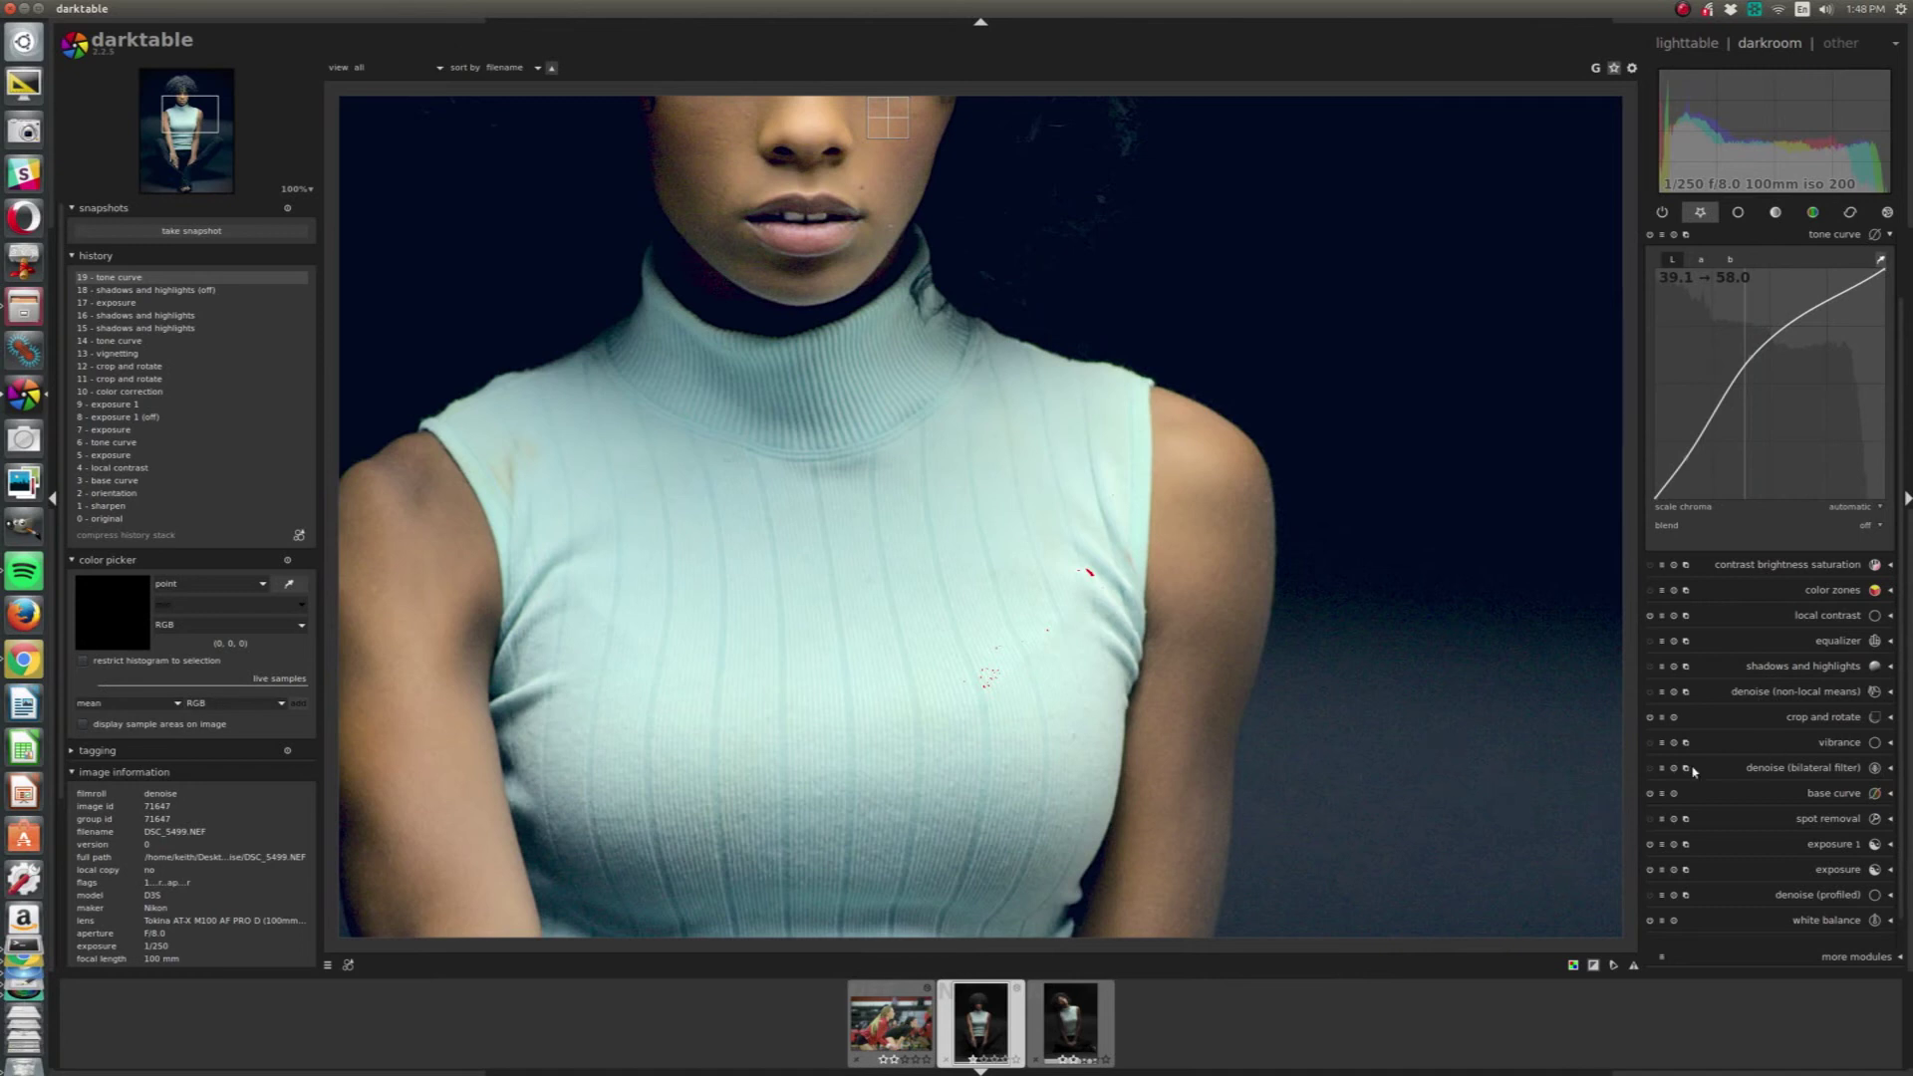
click(1830, 235)
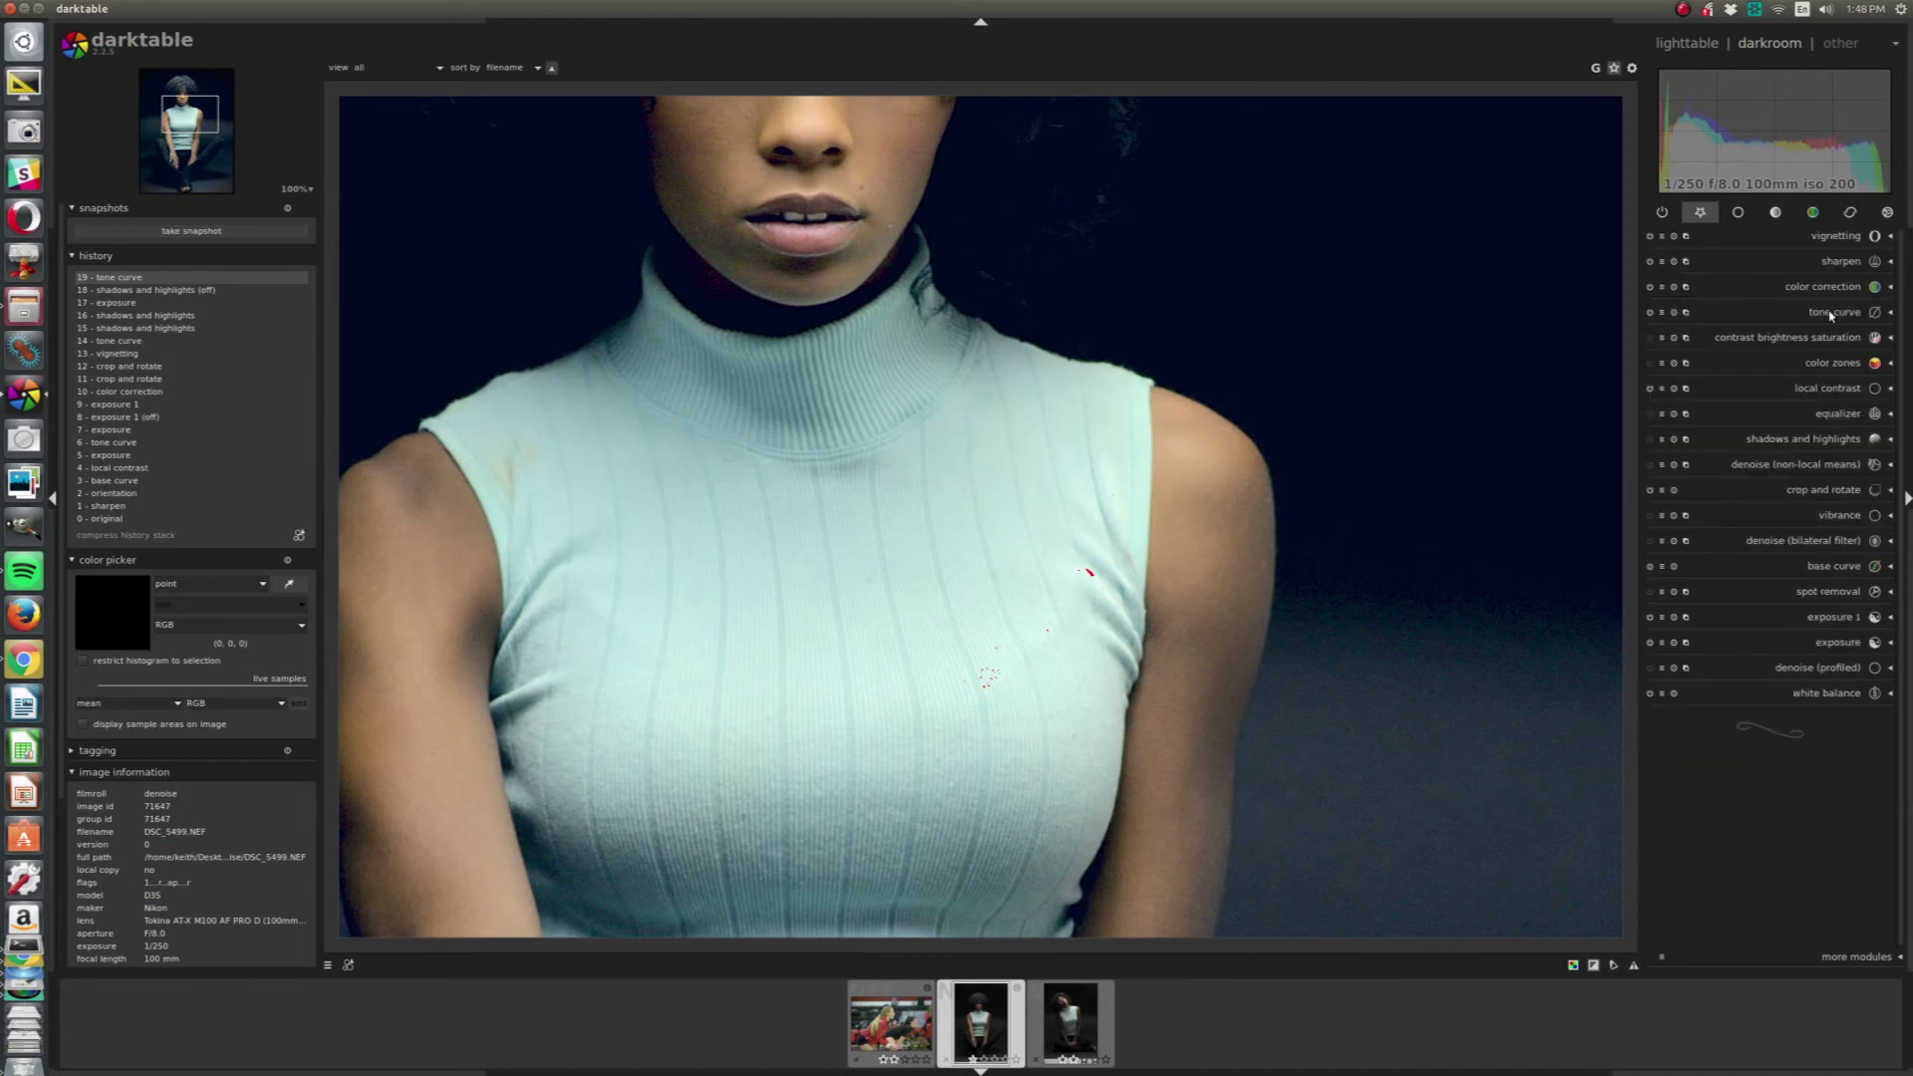
Apply the denoise preset in the equalizer, and compare the sweater and background with the module off and on.
click(1824, 416)
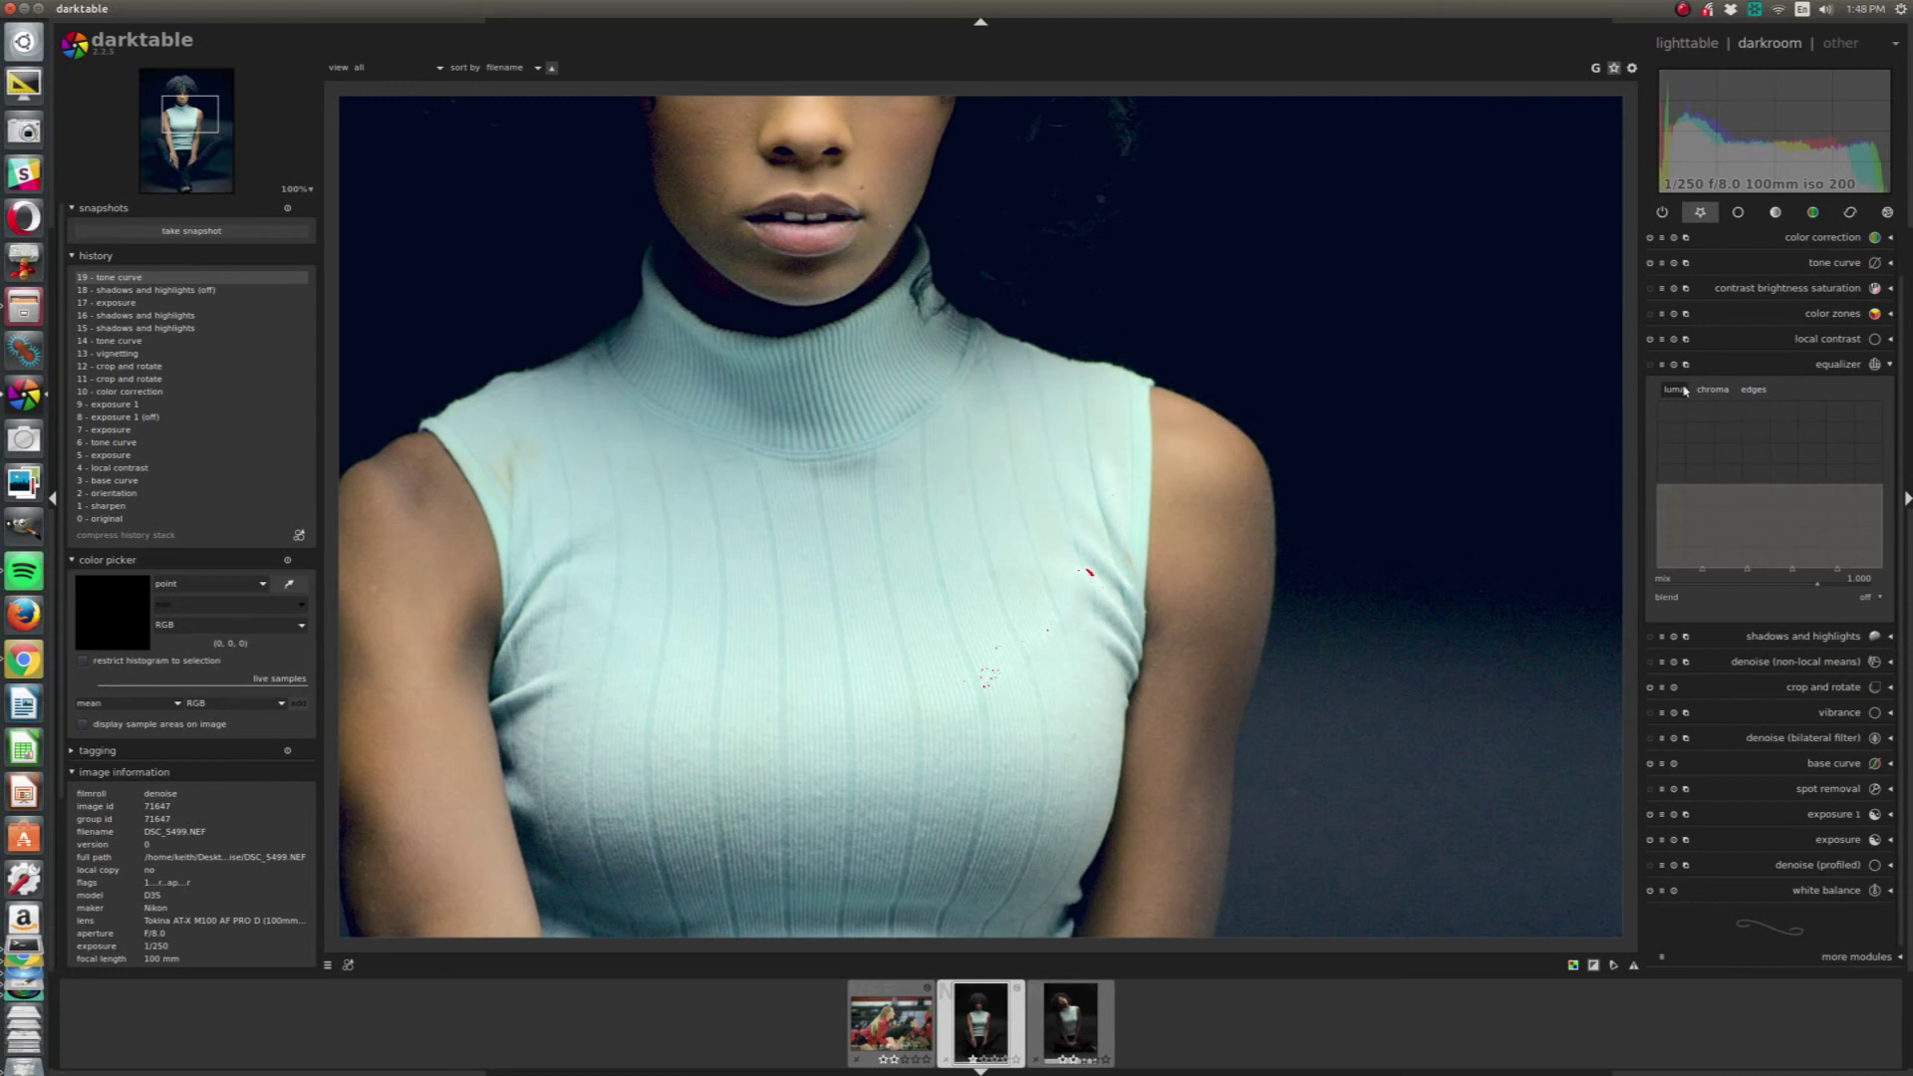
click(1662, 364)
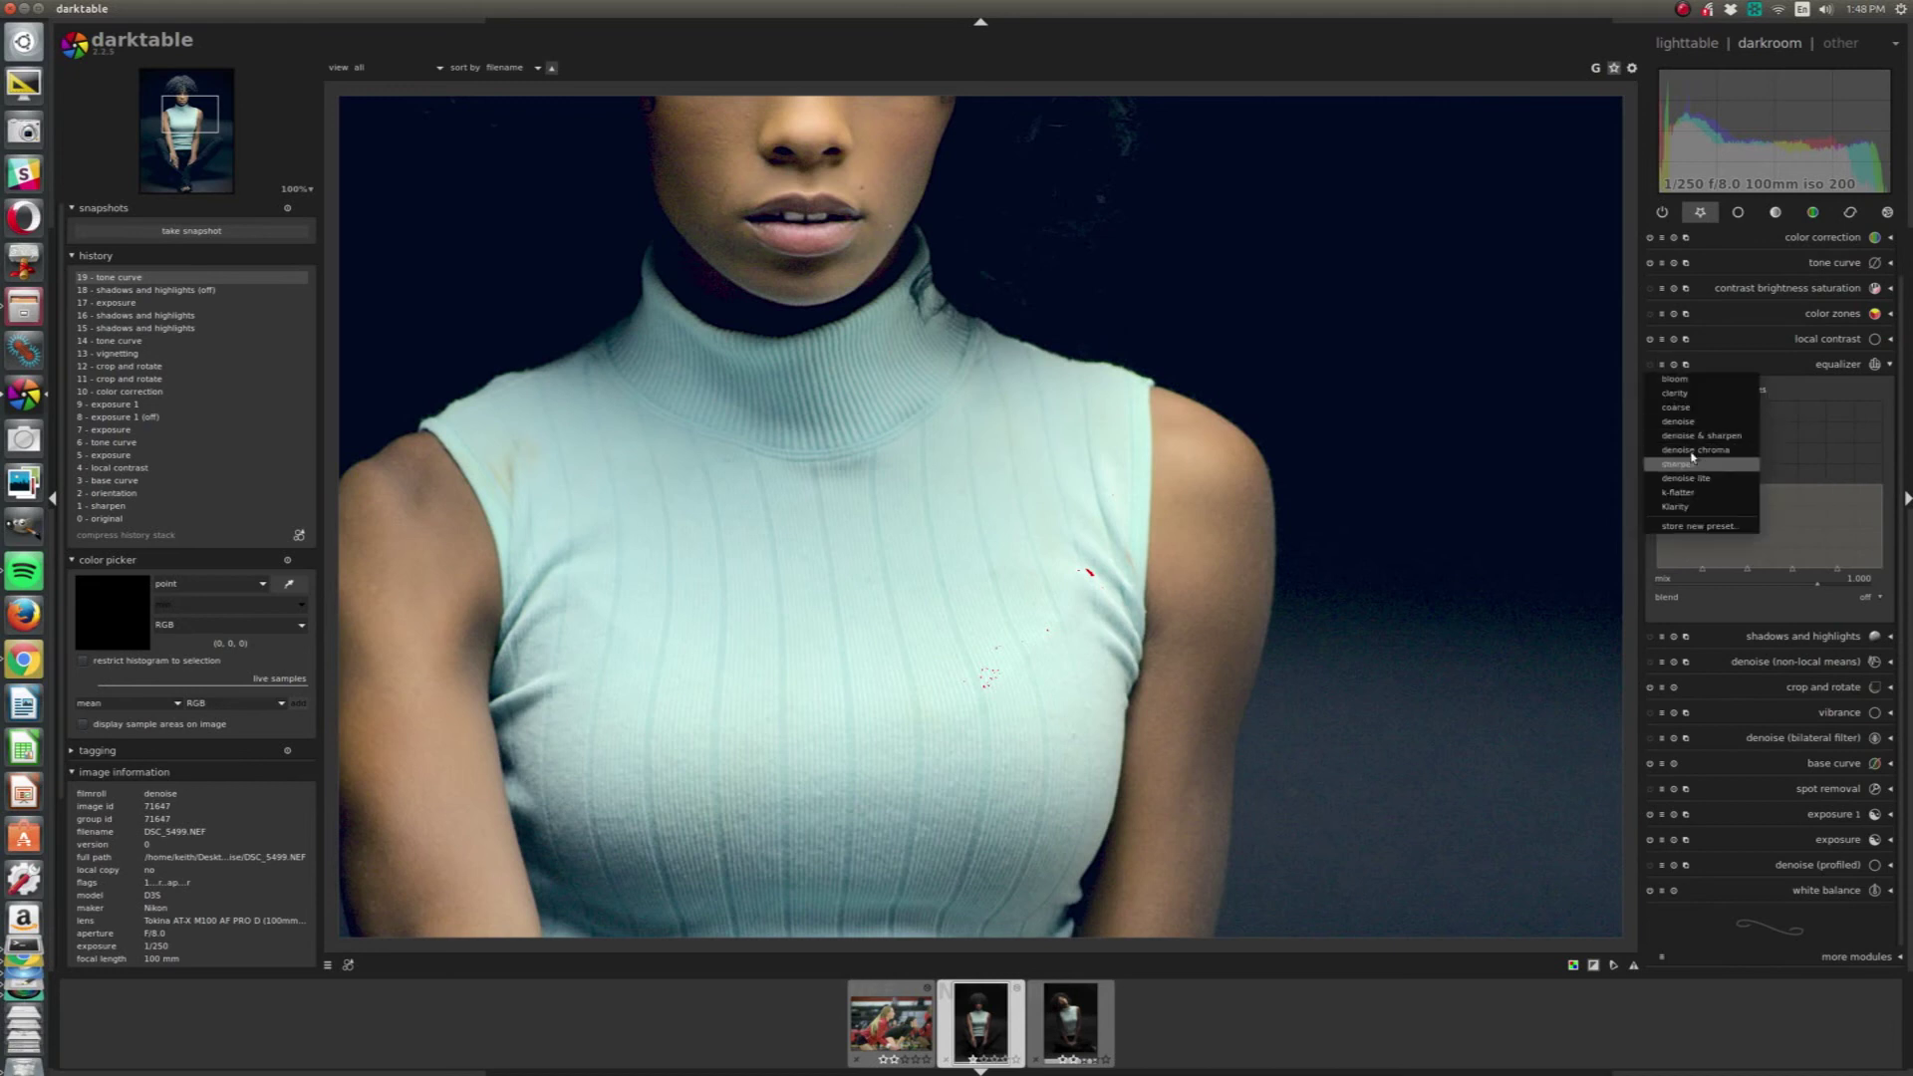
click(1693, 421)
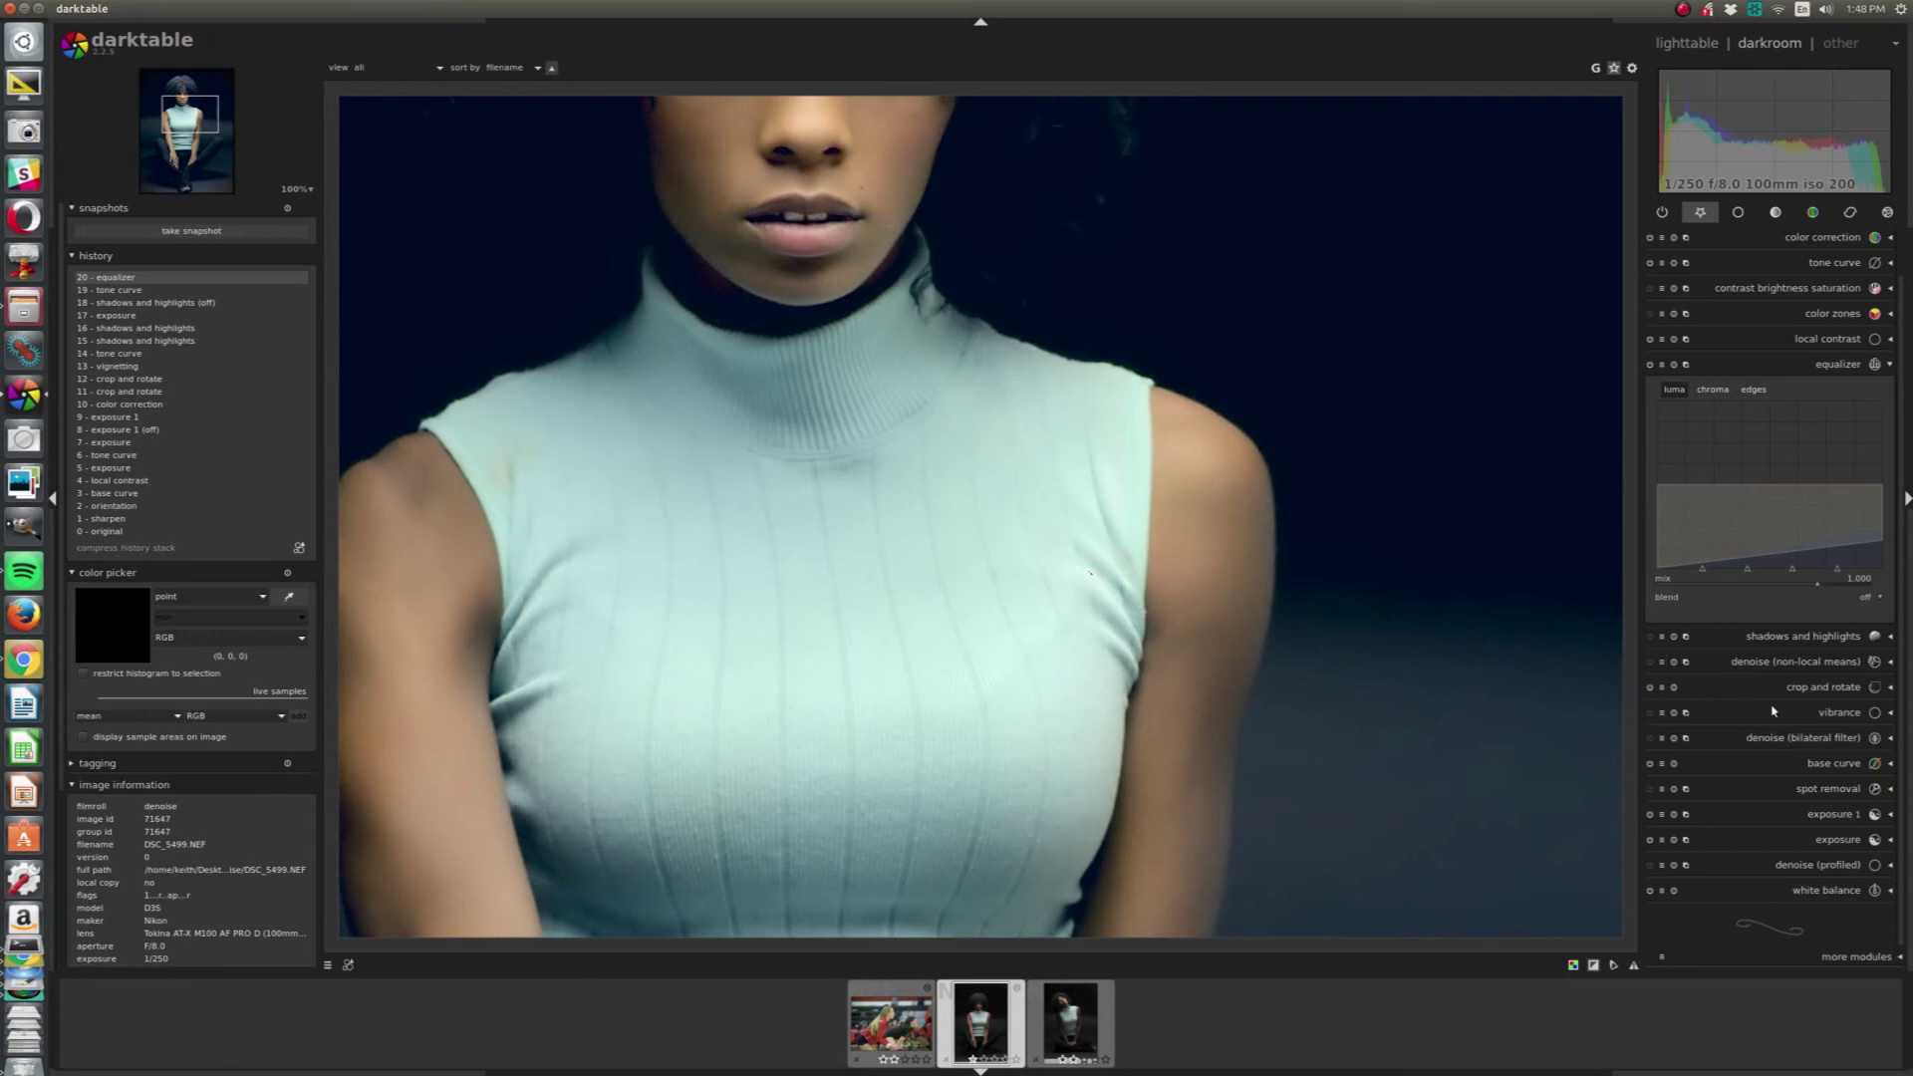
click(1649, 364)
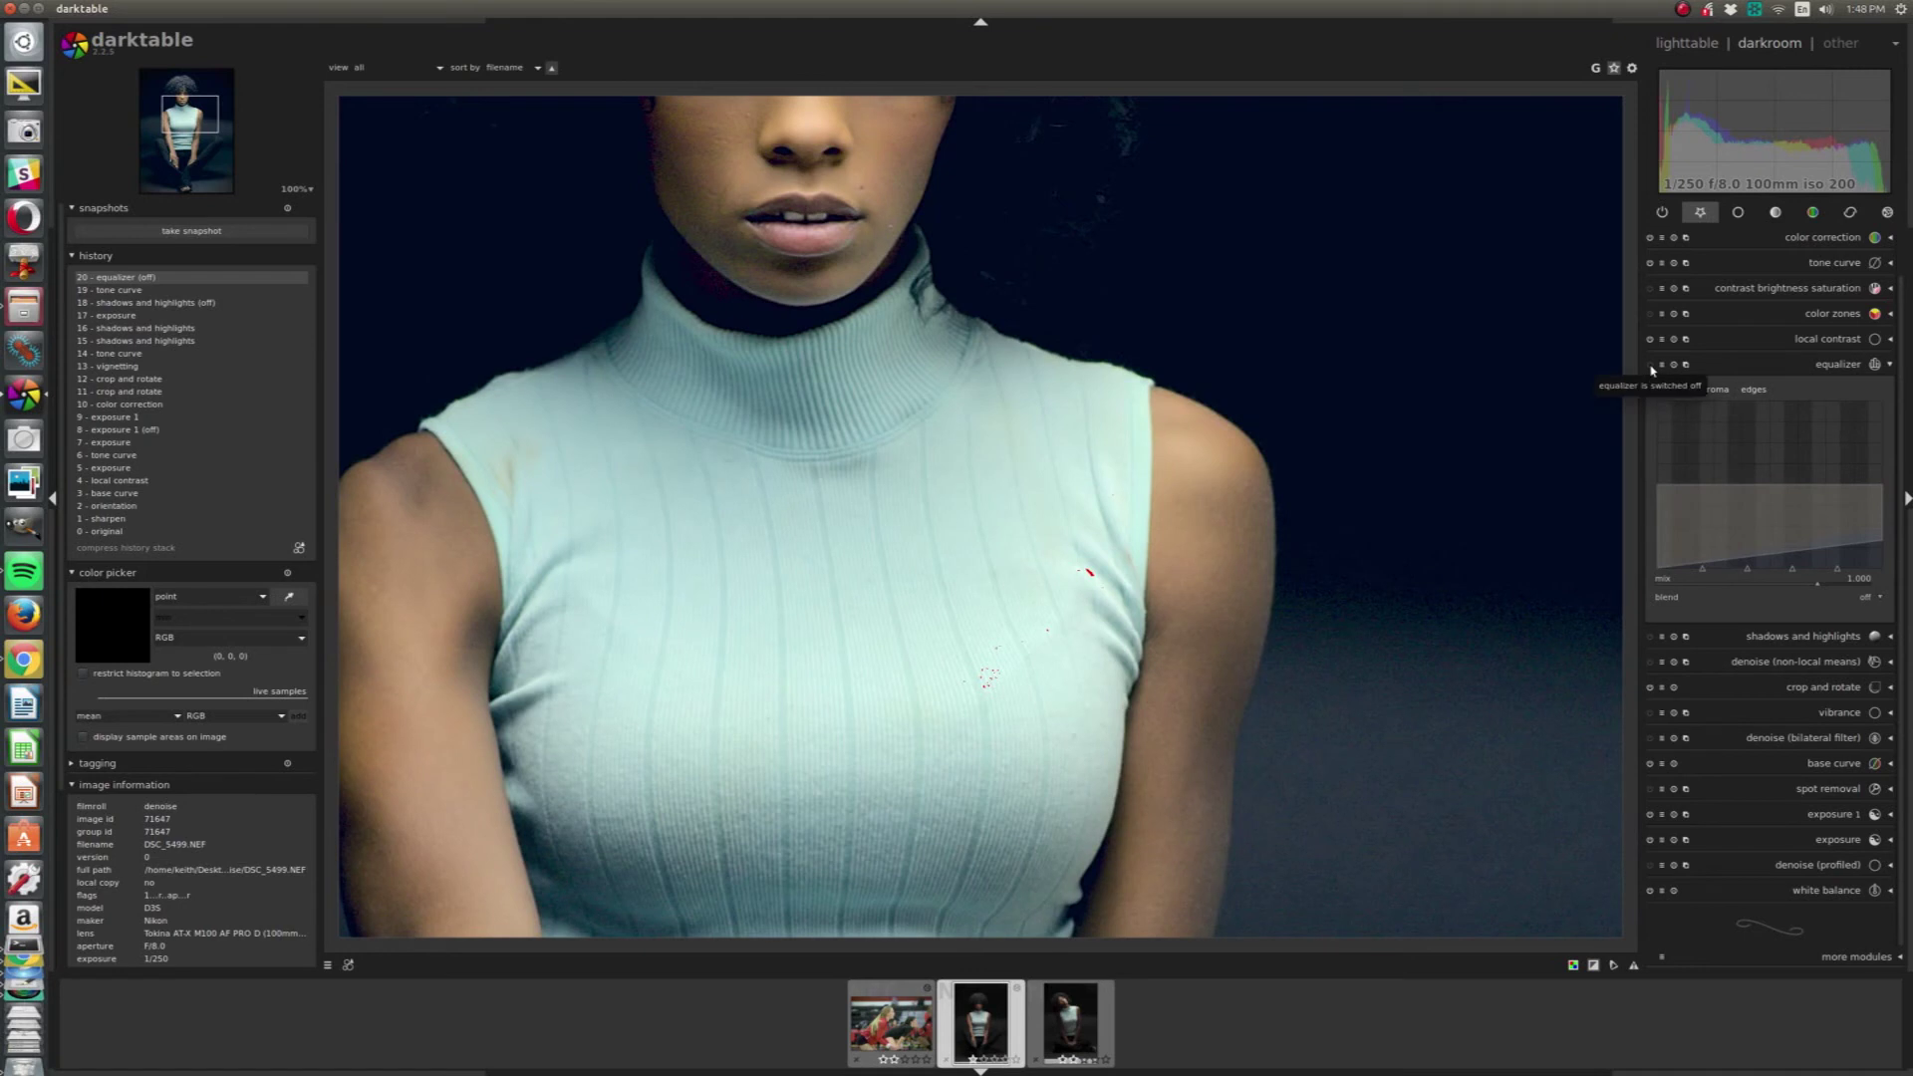
click(1650, 365)
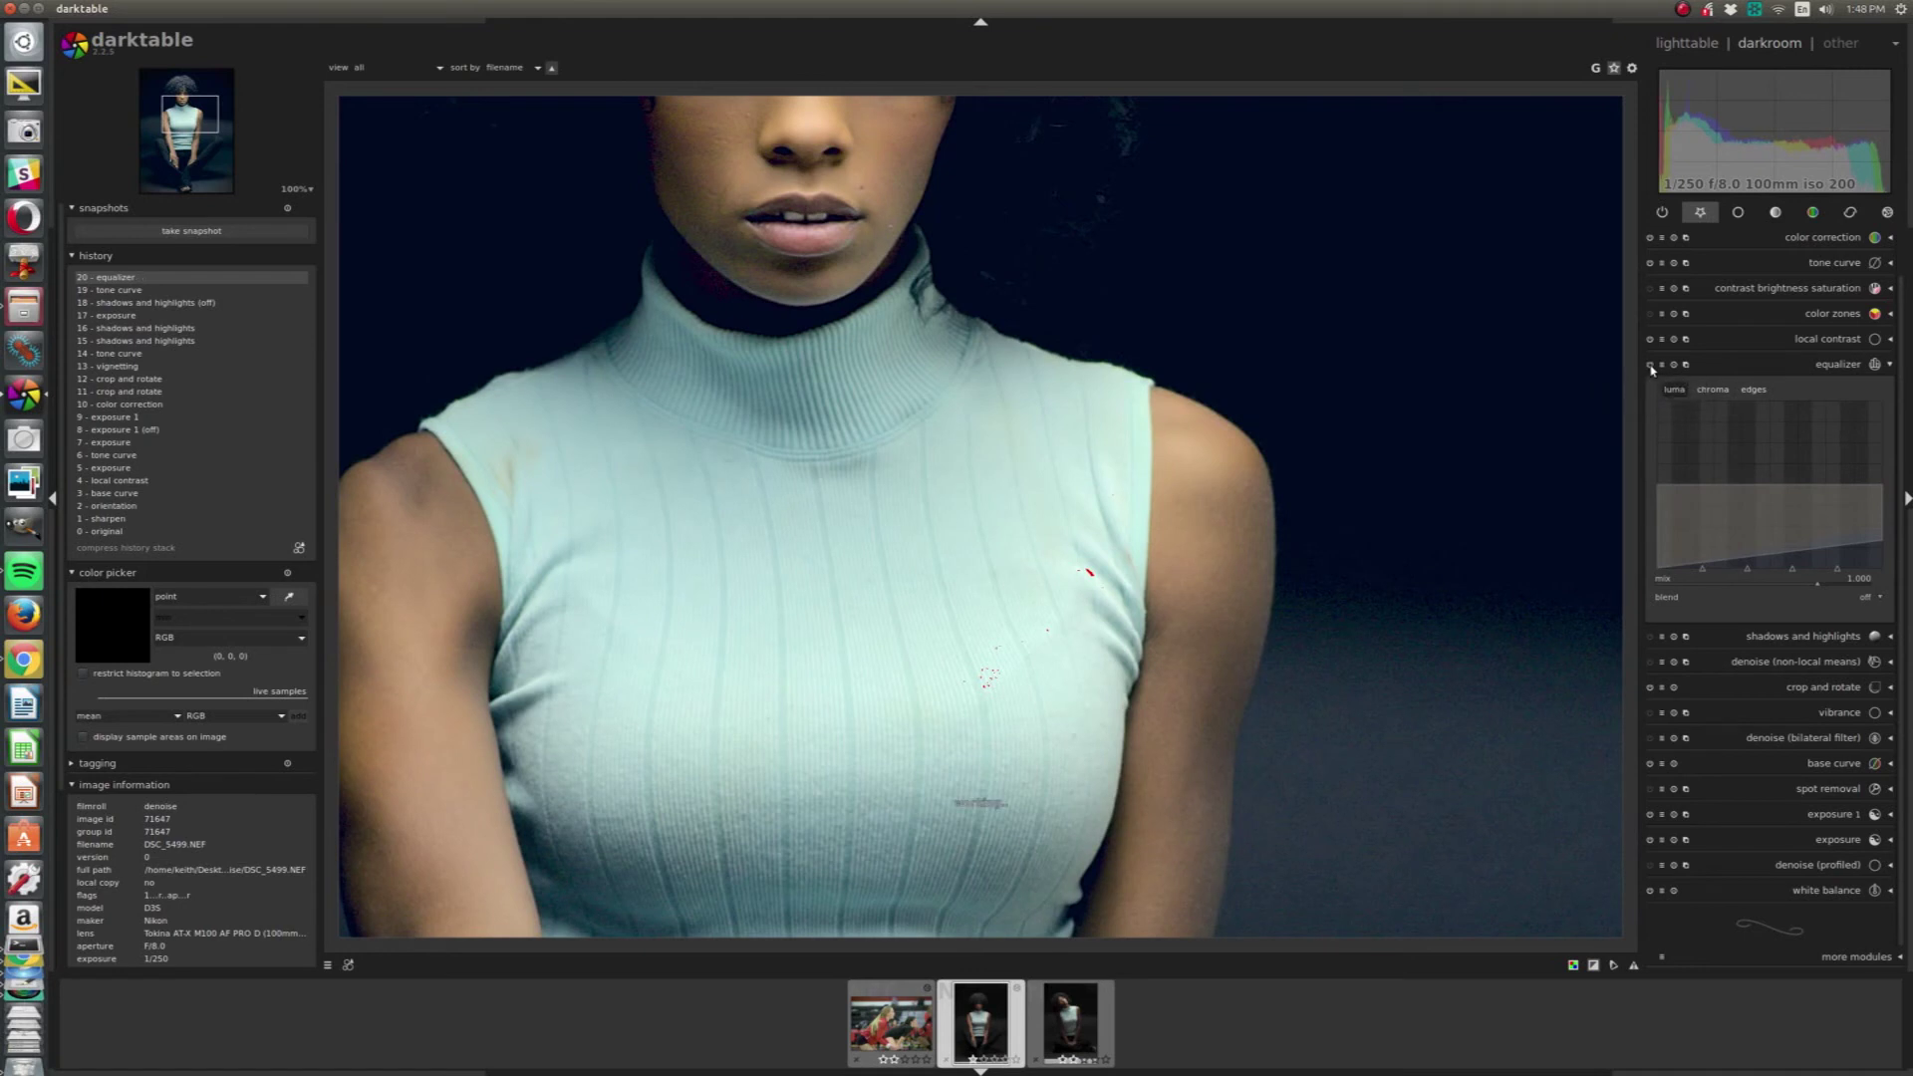
click(1650, 365)
click(1651, 368)
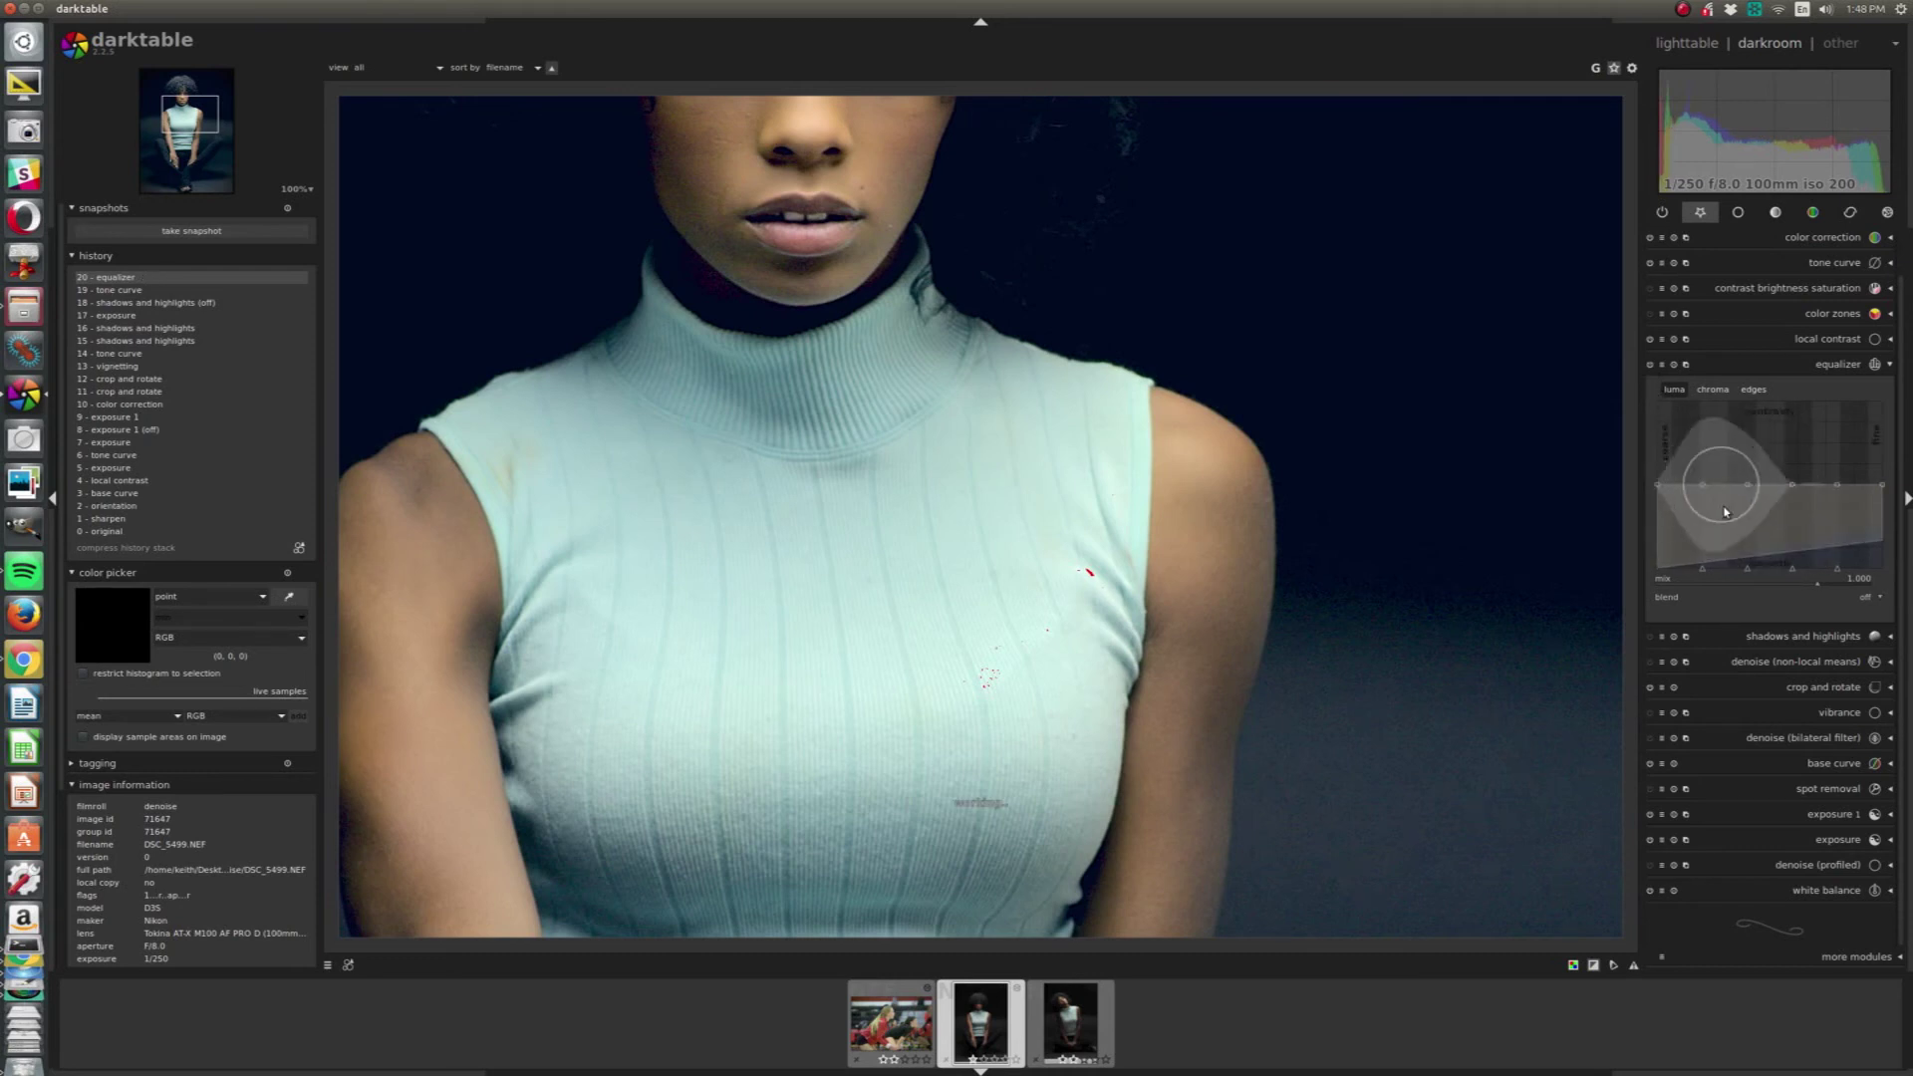
Try an equalizer mix of 0.300, and switch the equalizer off.
scroll(1774, 586, down, 1)
scroll(1773, 588, down, 6)
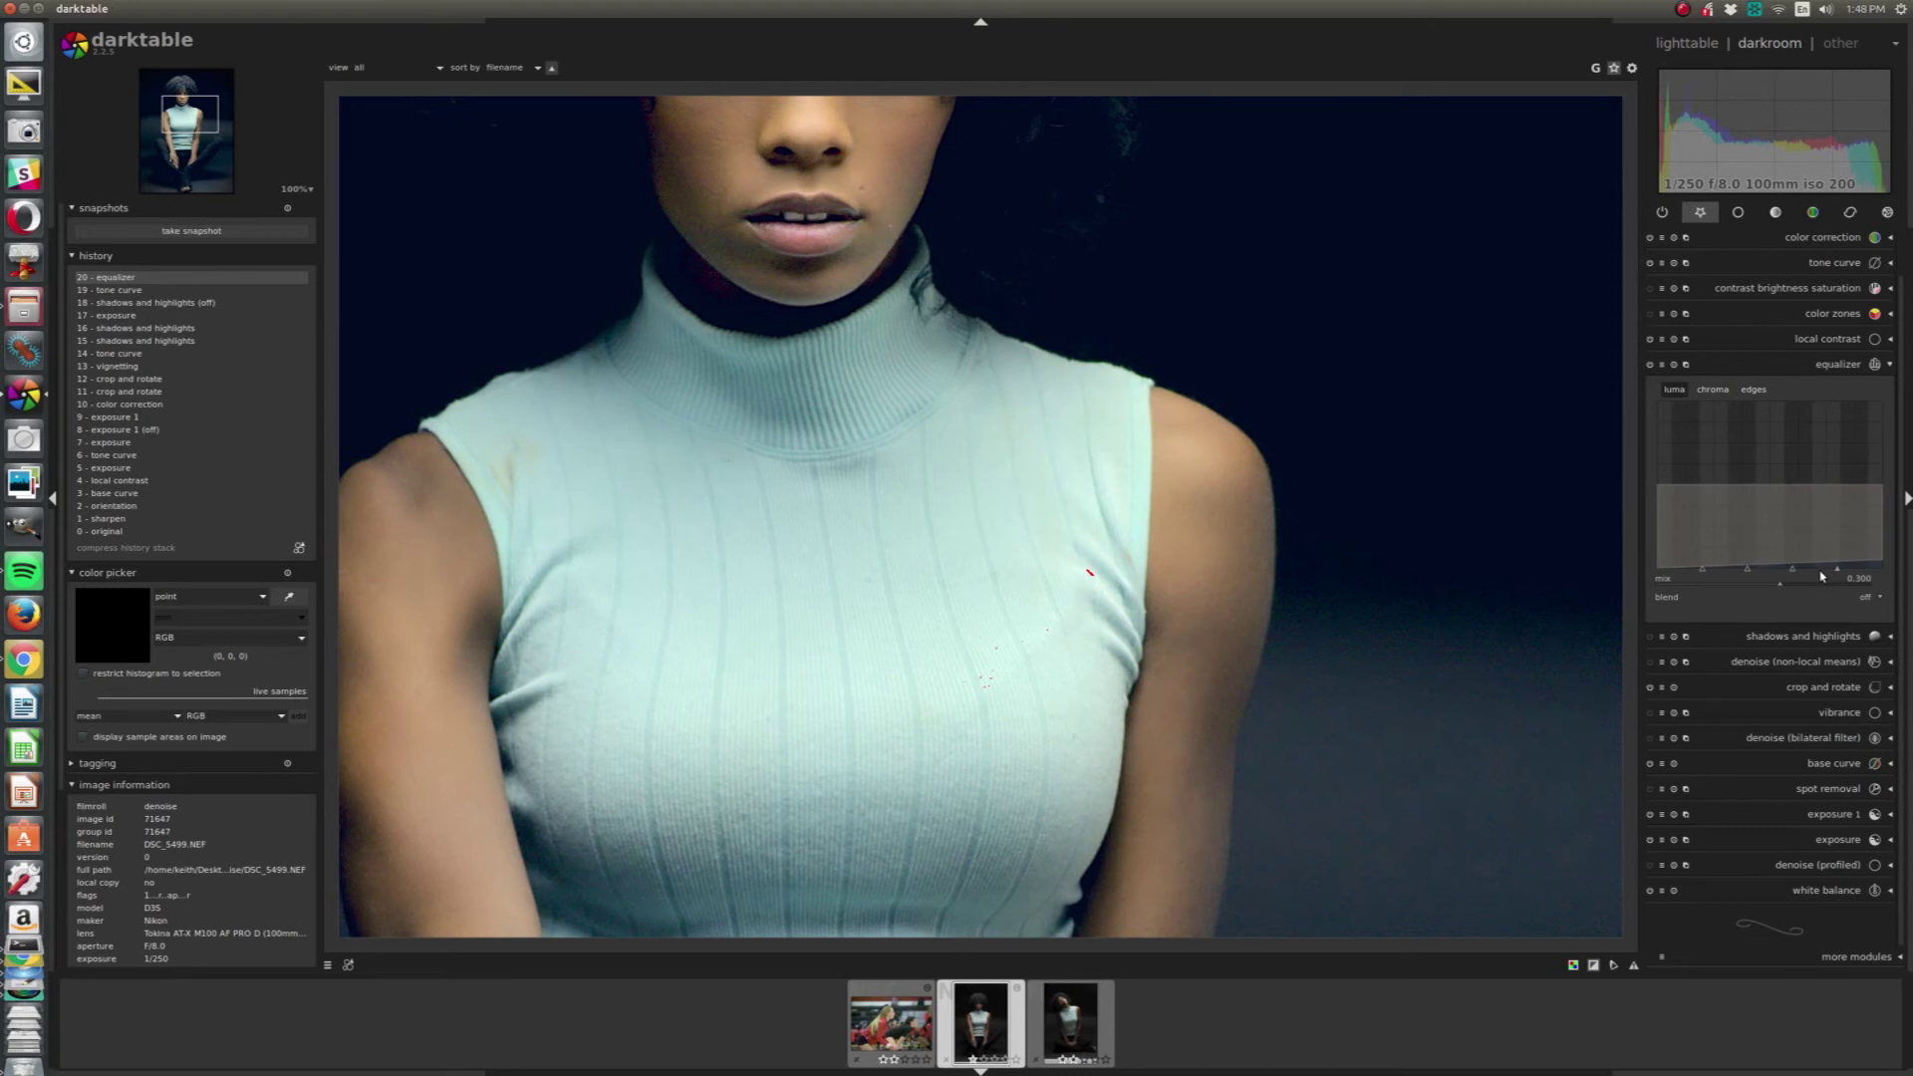
click(1649, 366)
Try denoise (bilateral filter) on the sweater and background, compare it on and off, and leave it off.
click(1650, 738)
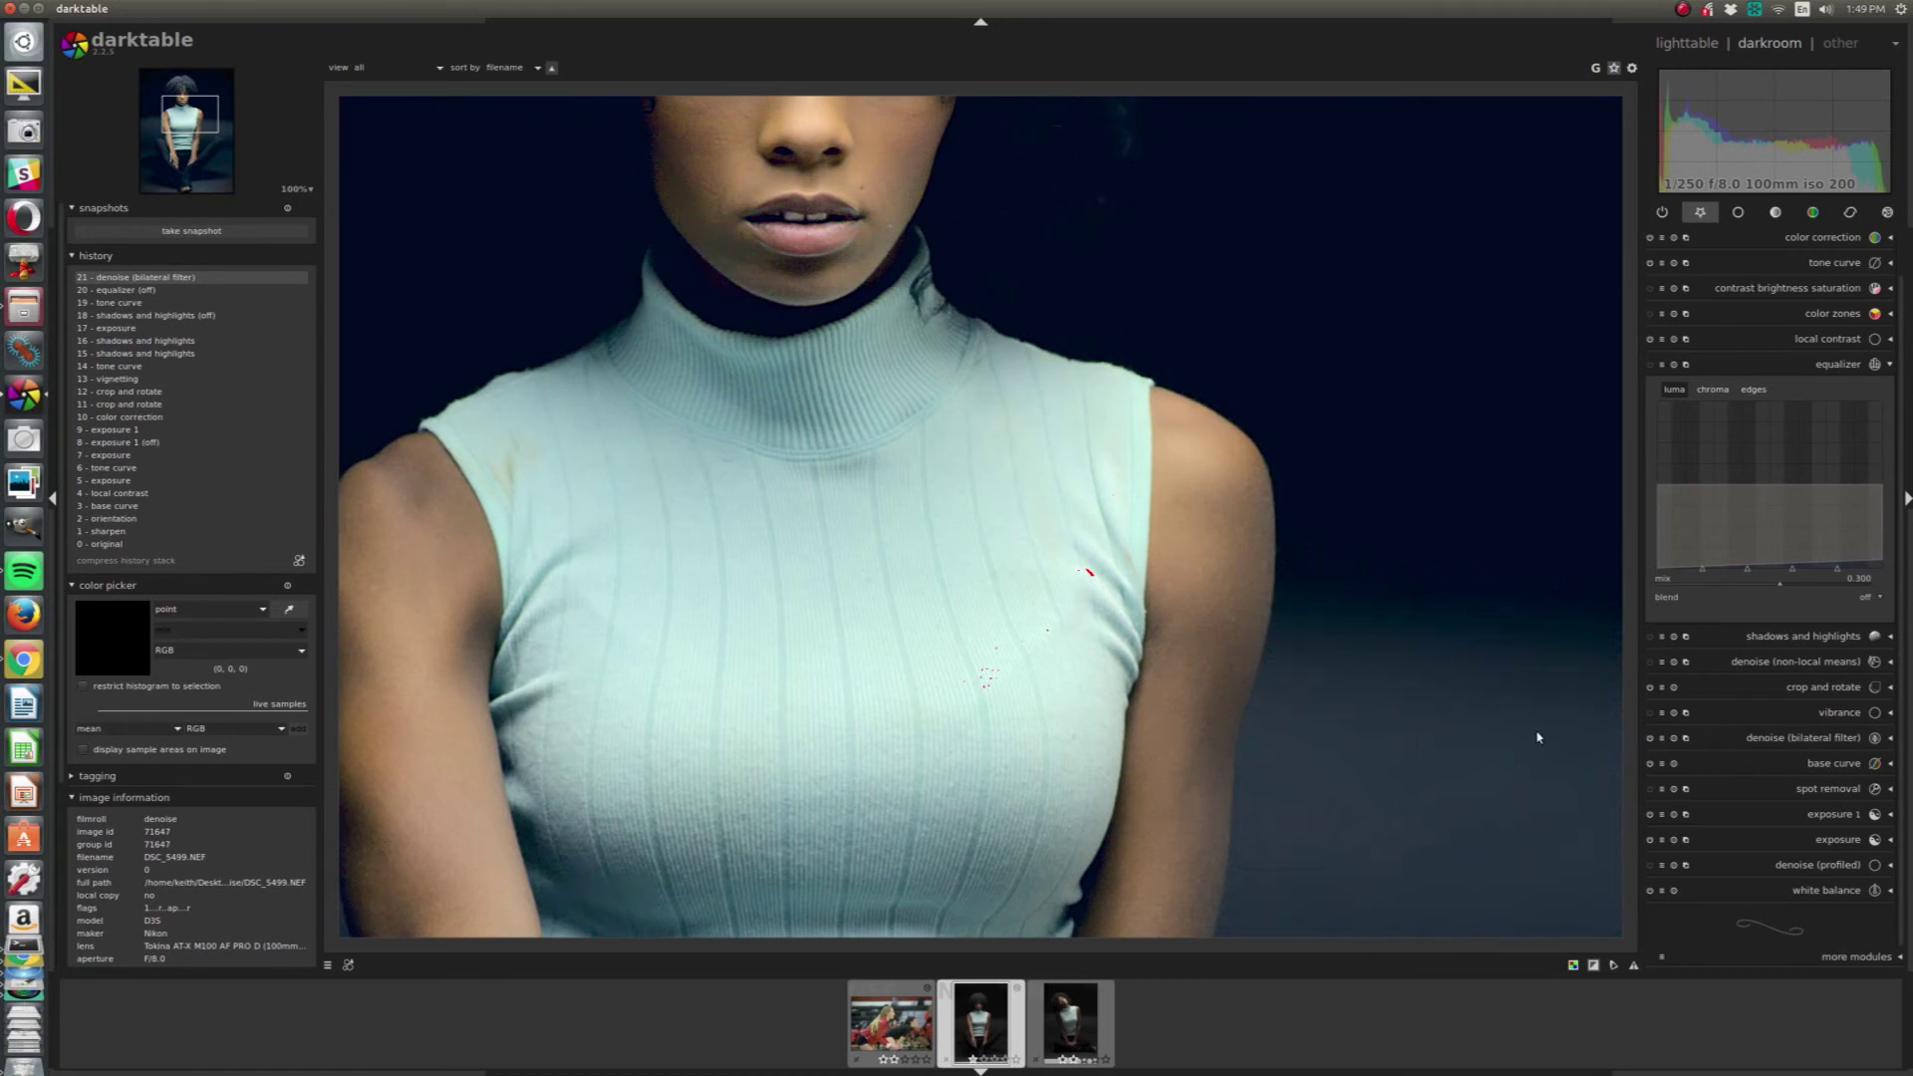
click(1648, 738)
click(1649, 738)
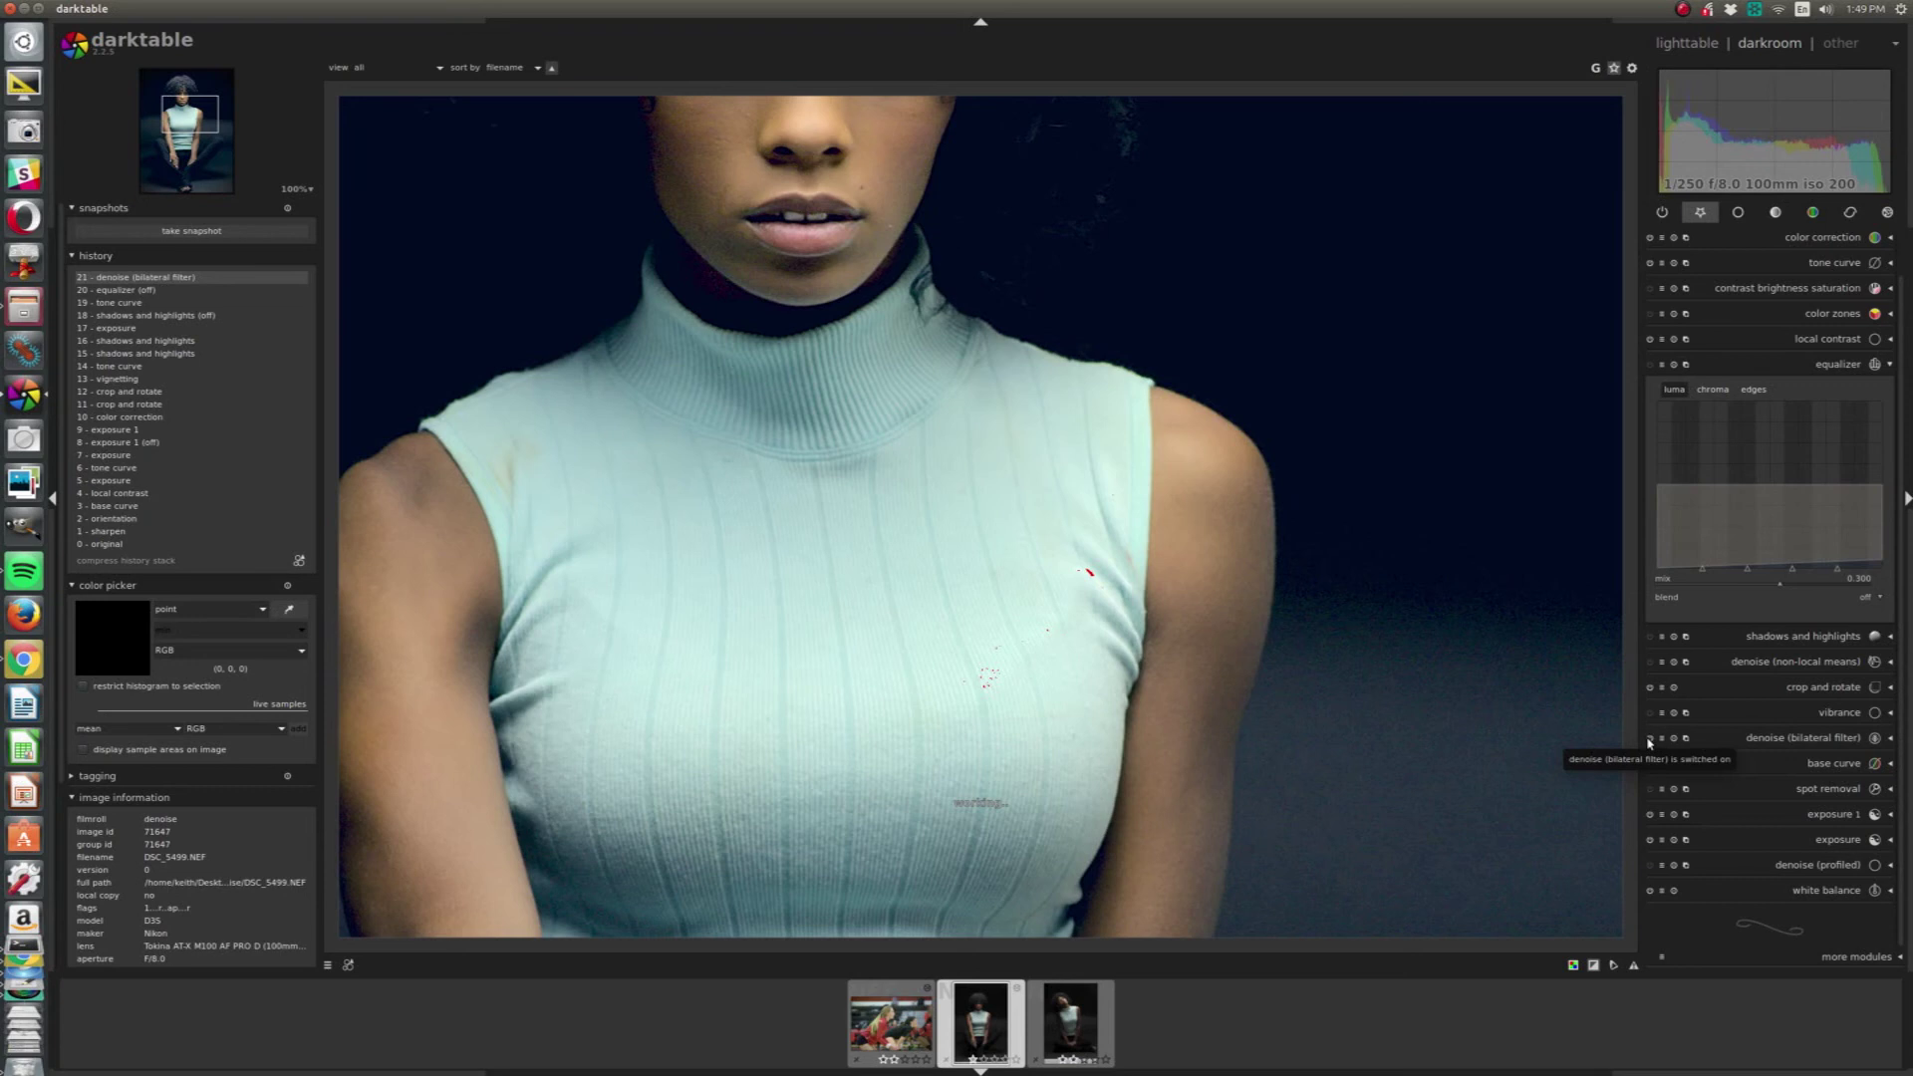
click(1649, 739)
Examine the woman's face and hair in close-up with denoise (bilateral filter) switched on and off.
drag(1018, 209, 1159, 536)
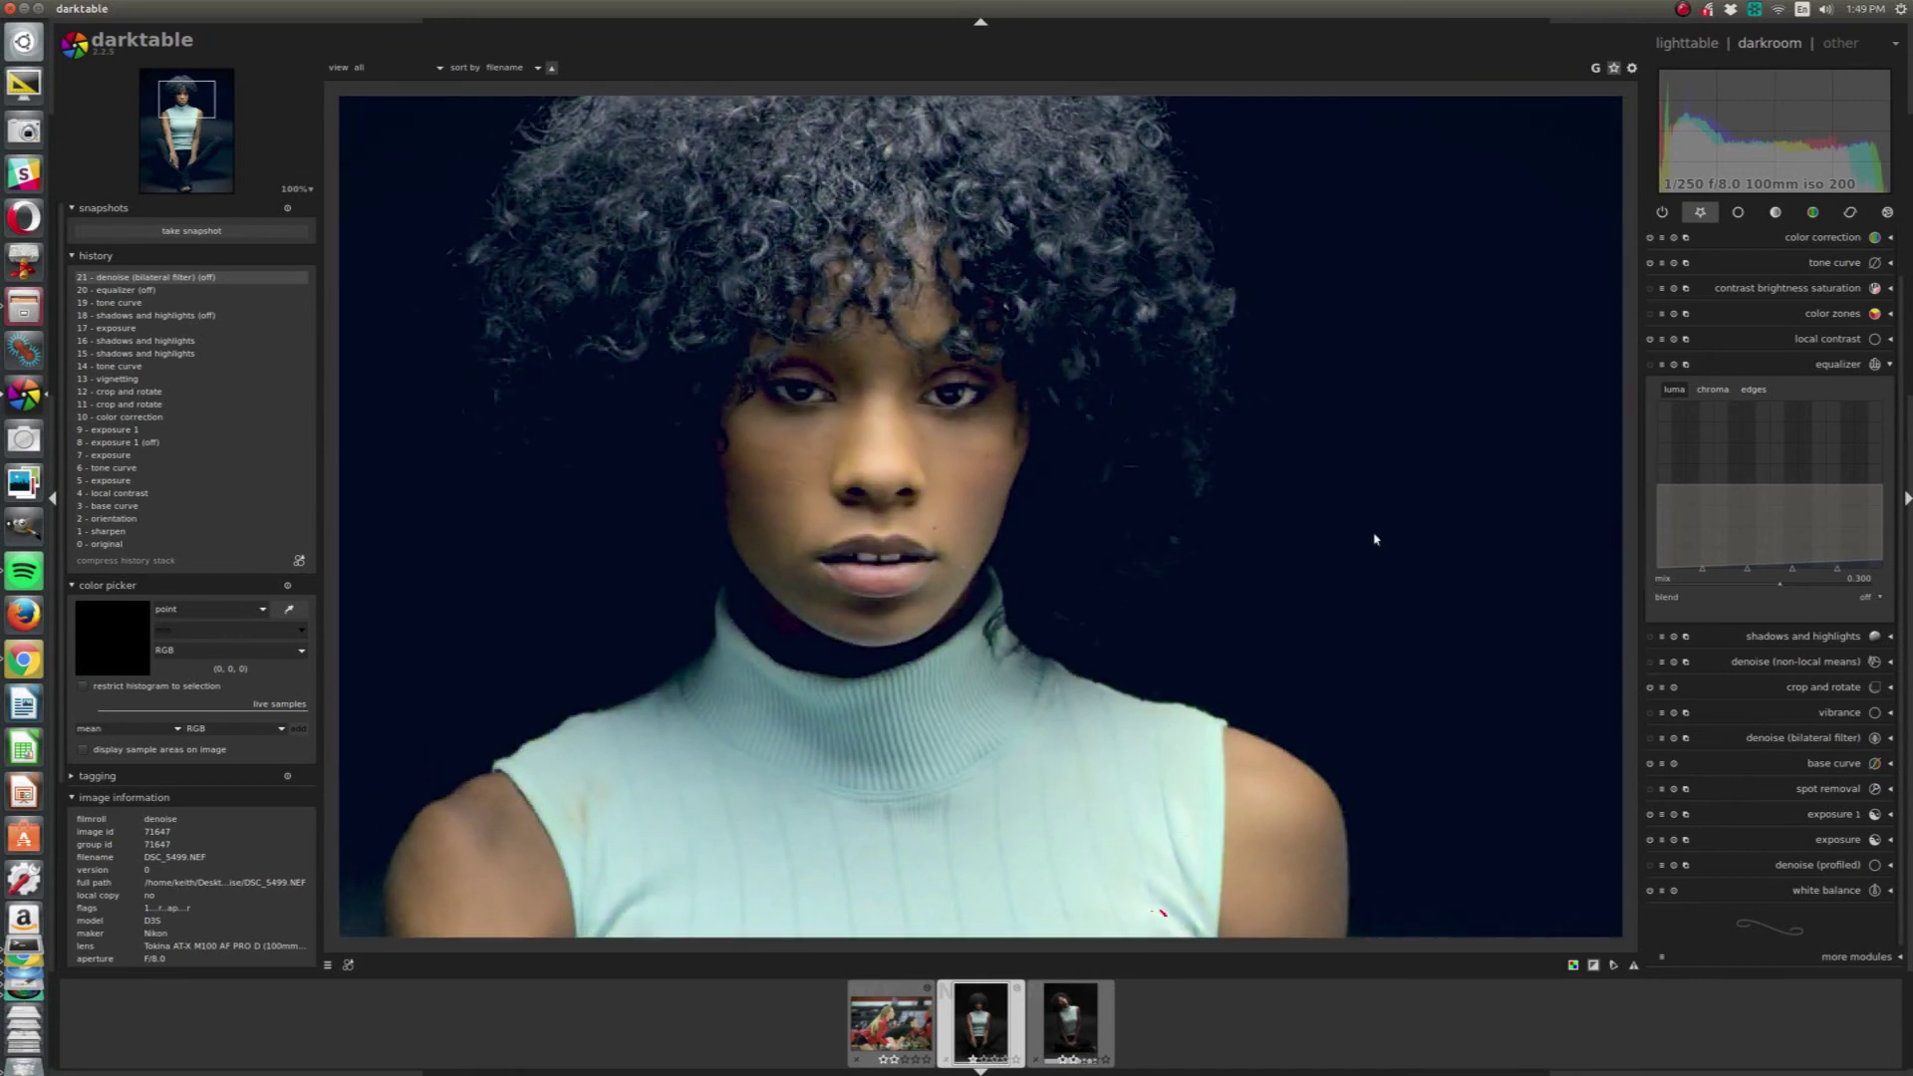
scroll(1141, 308, up, 3)
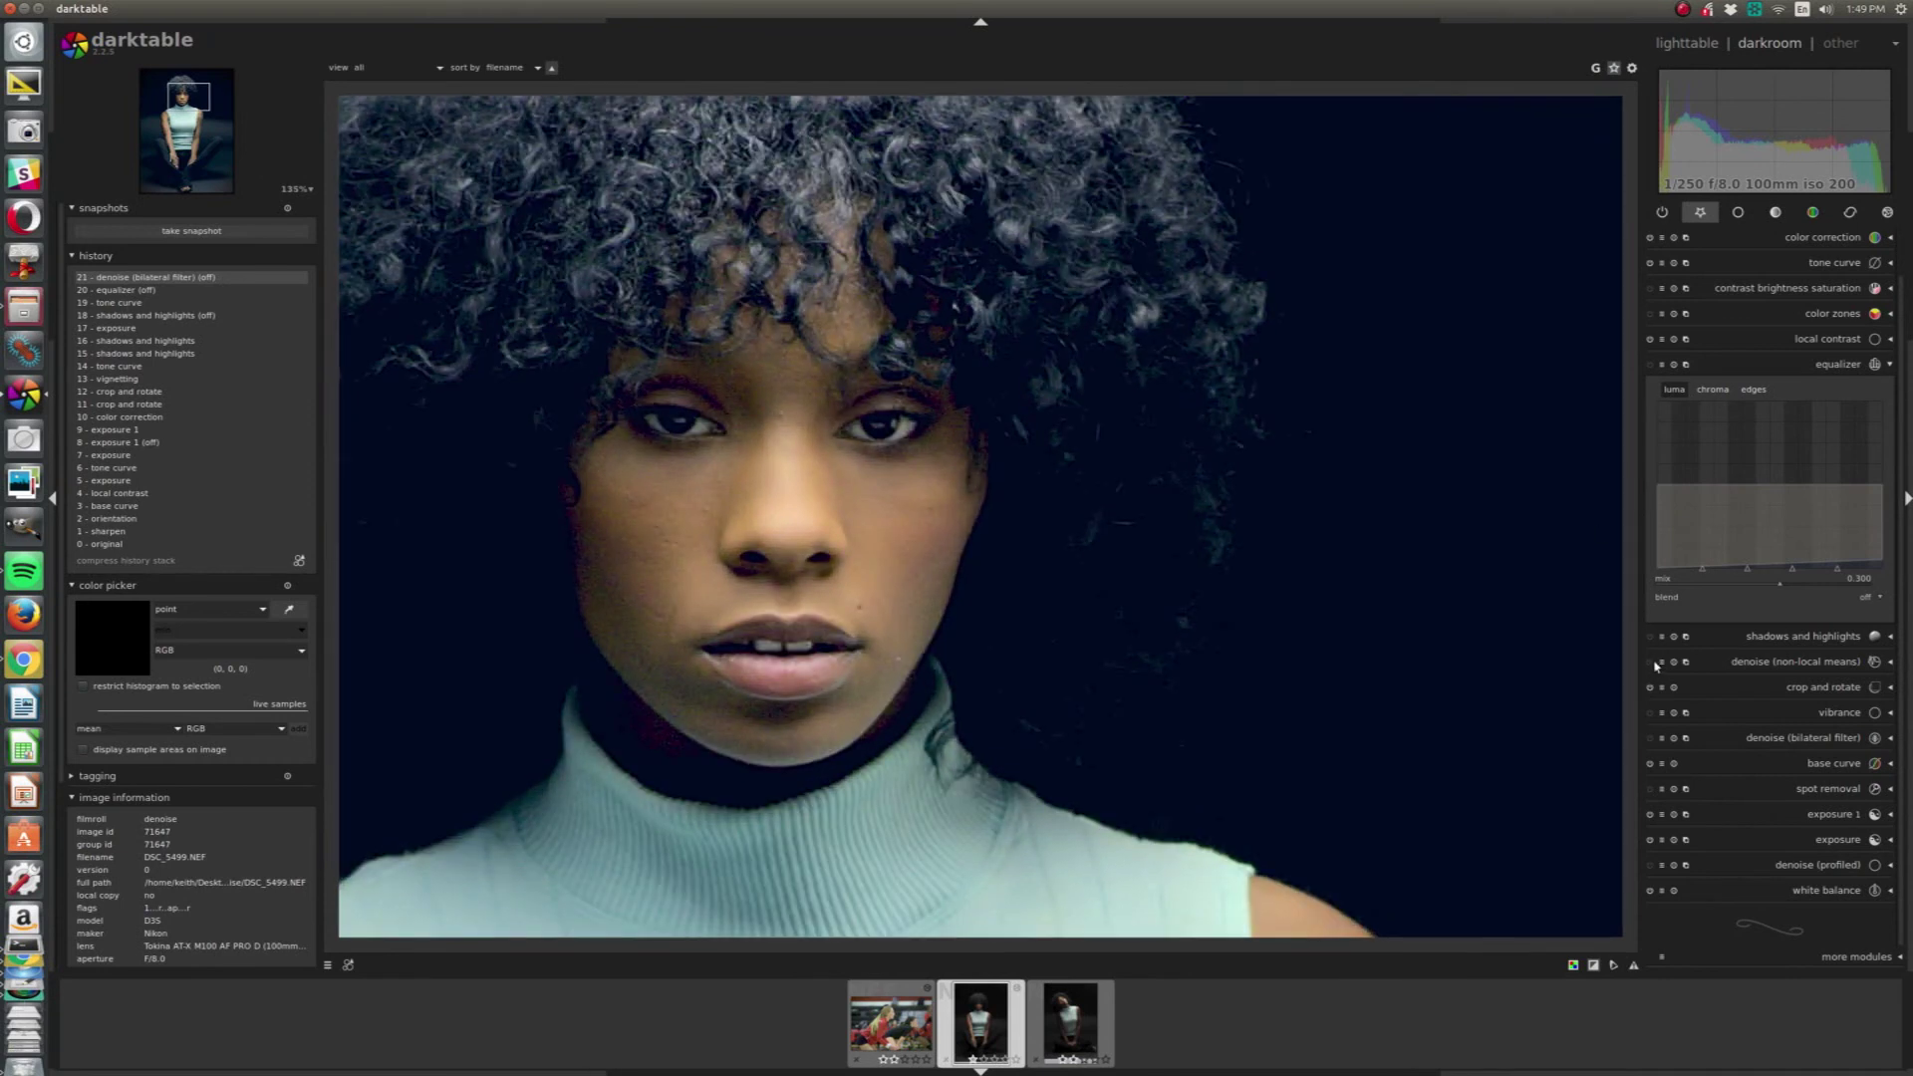
click(1650, 738)
click(1650, 738)
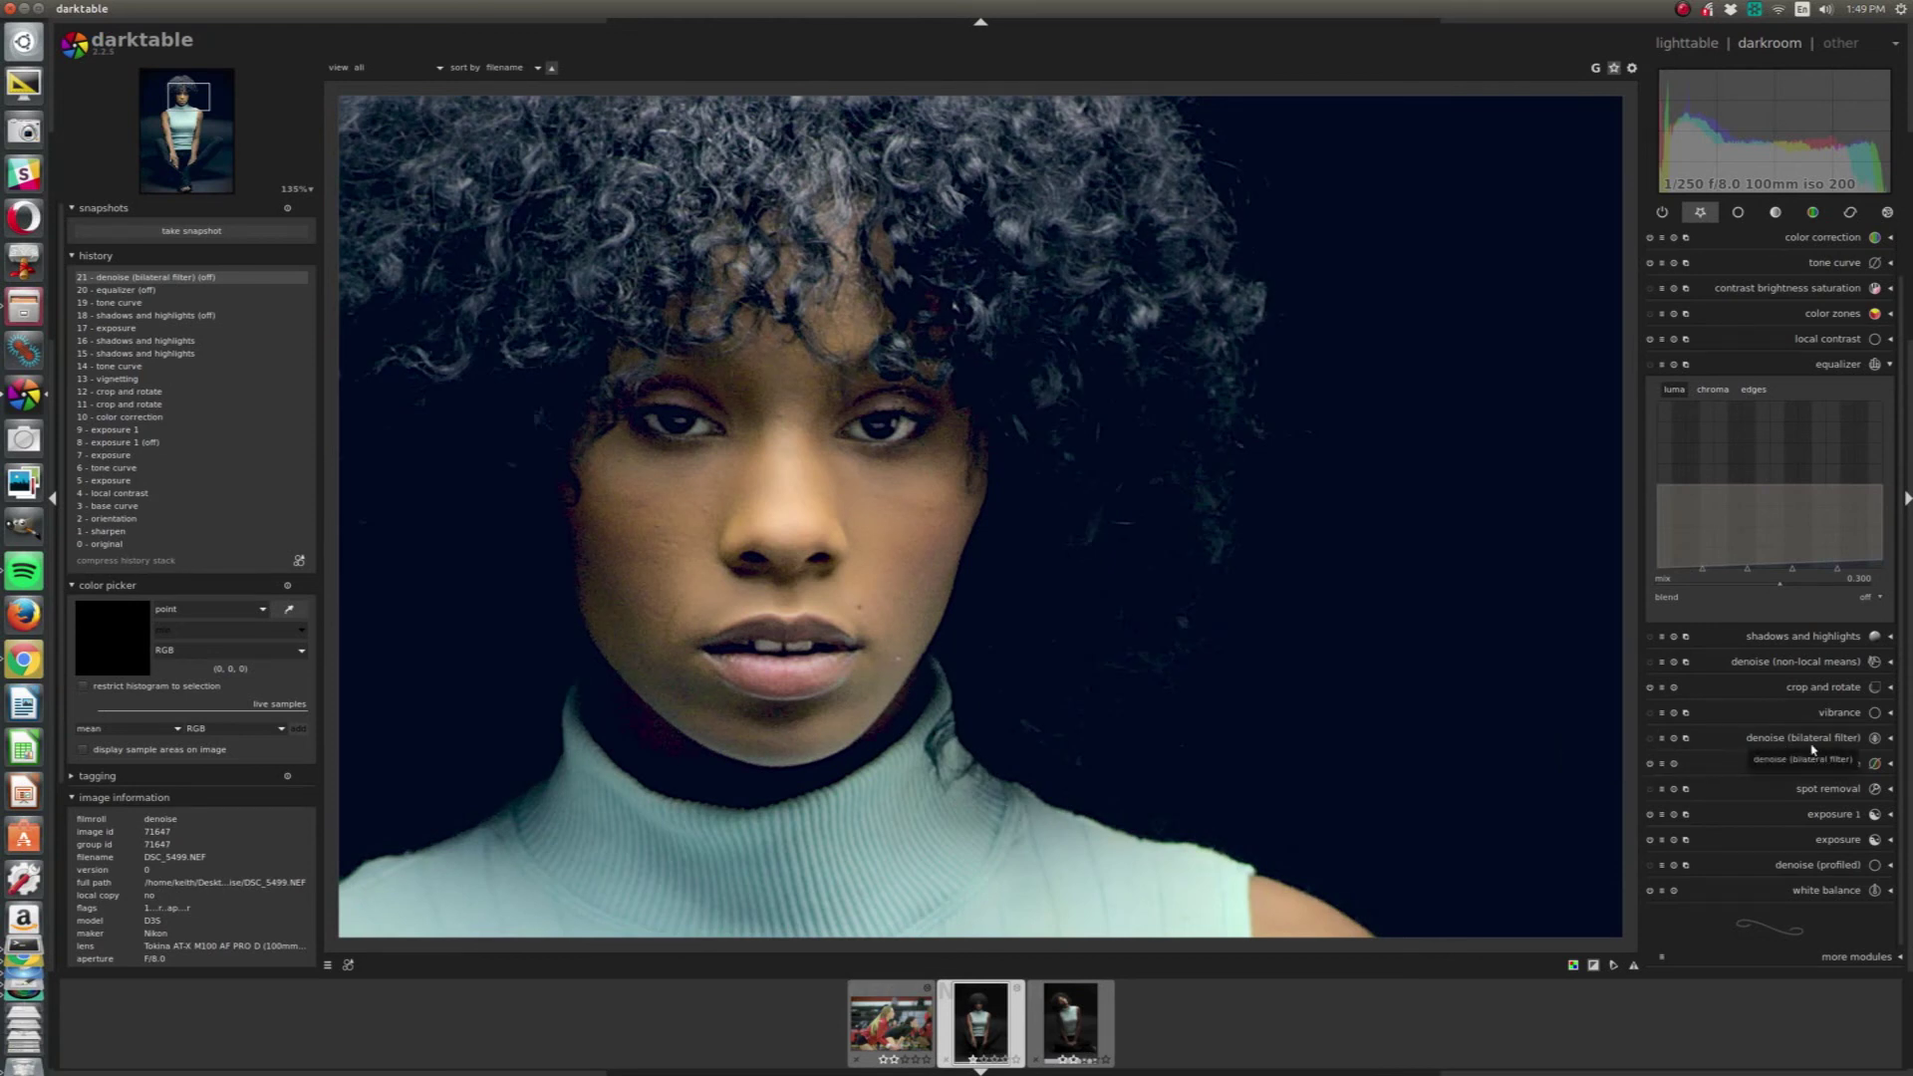
click(1650, 739)
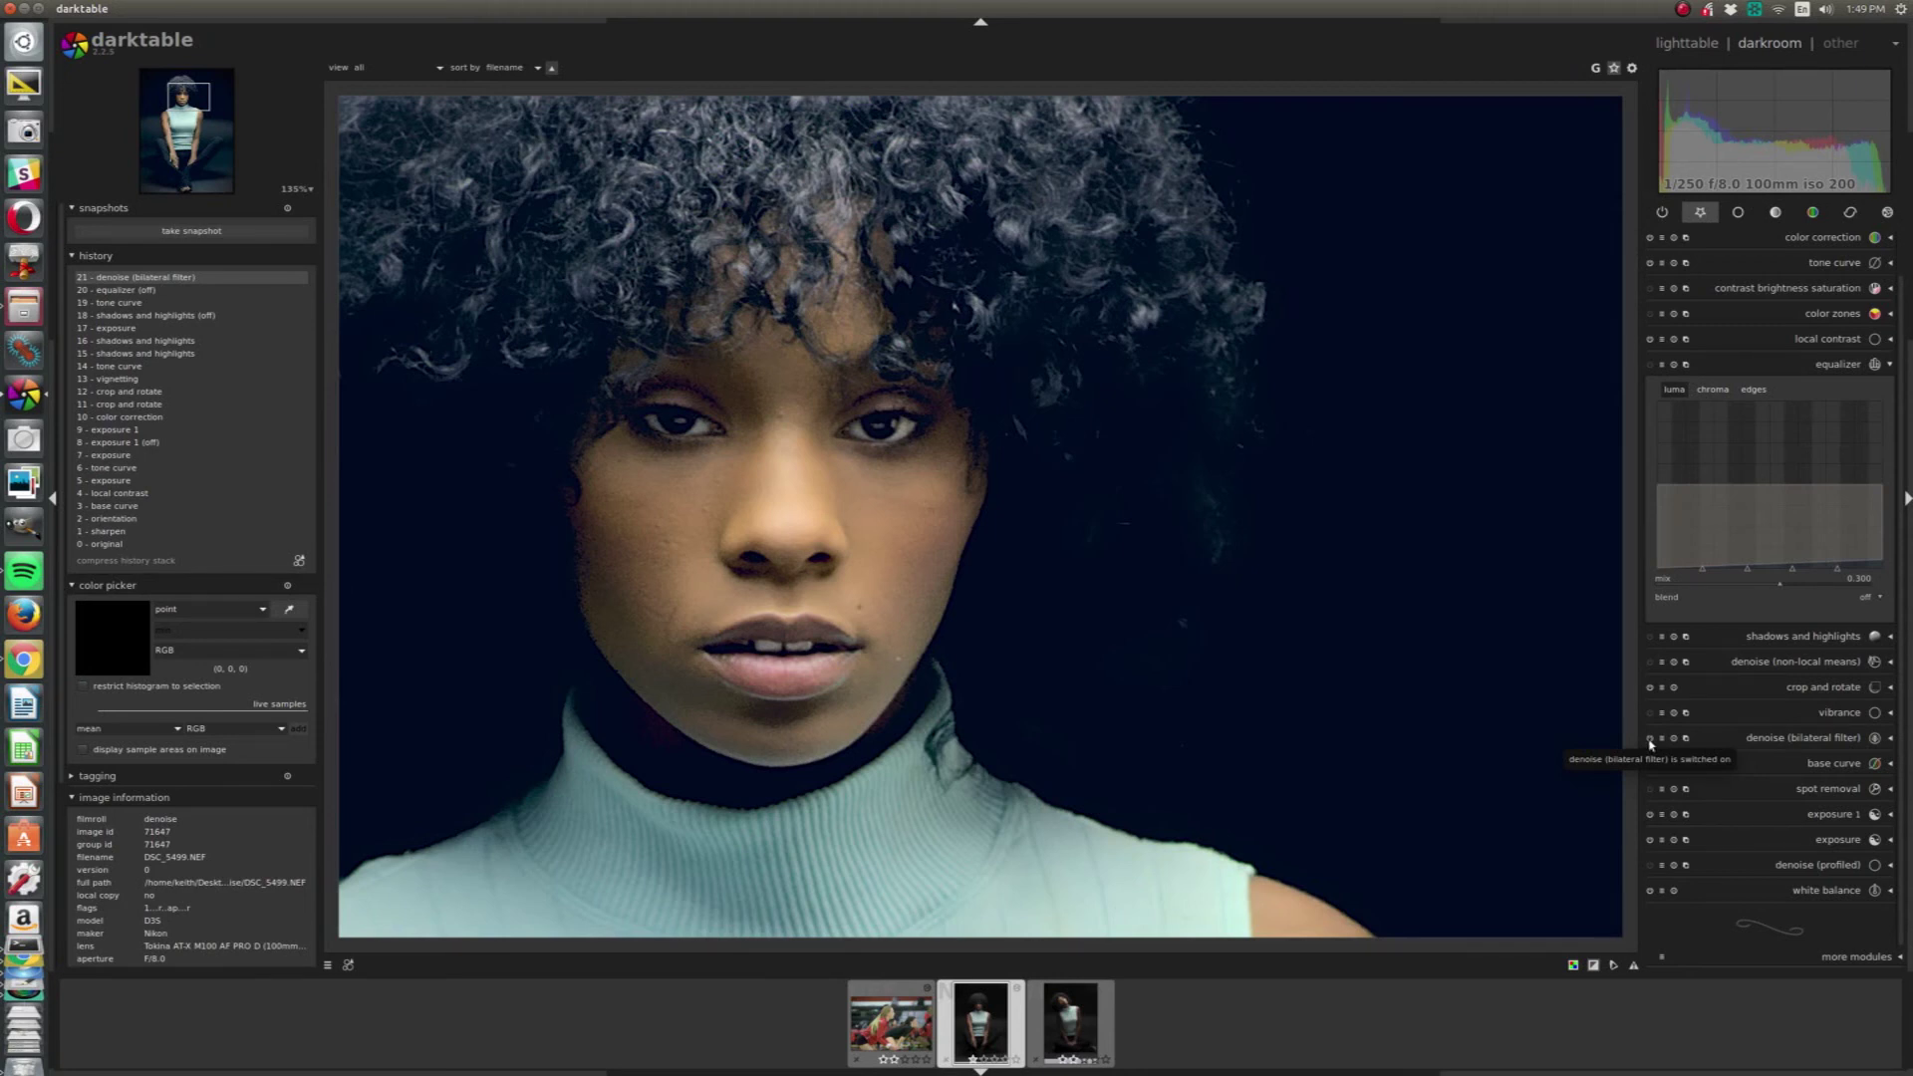
click(1650, 739)
Try denoise (profiled) blended uniformly at 52% opacity, and switch it off.
click(1650, 866)
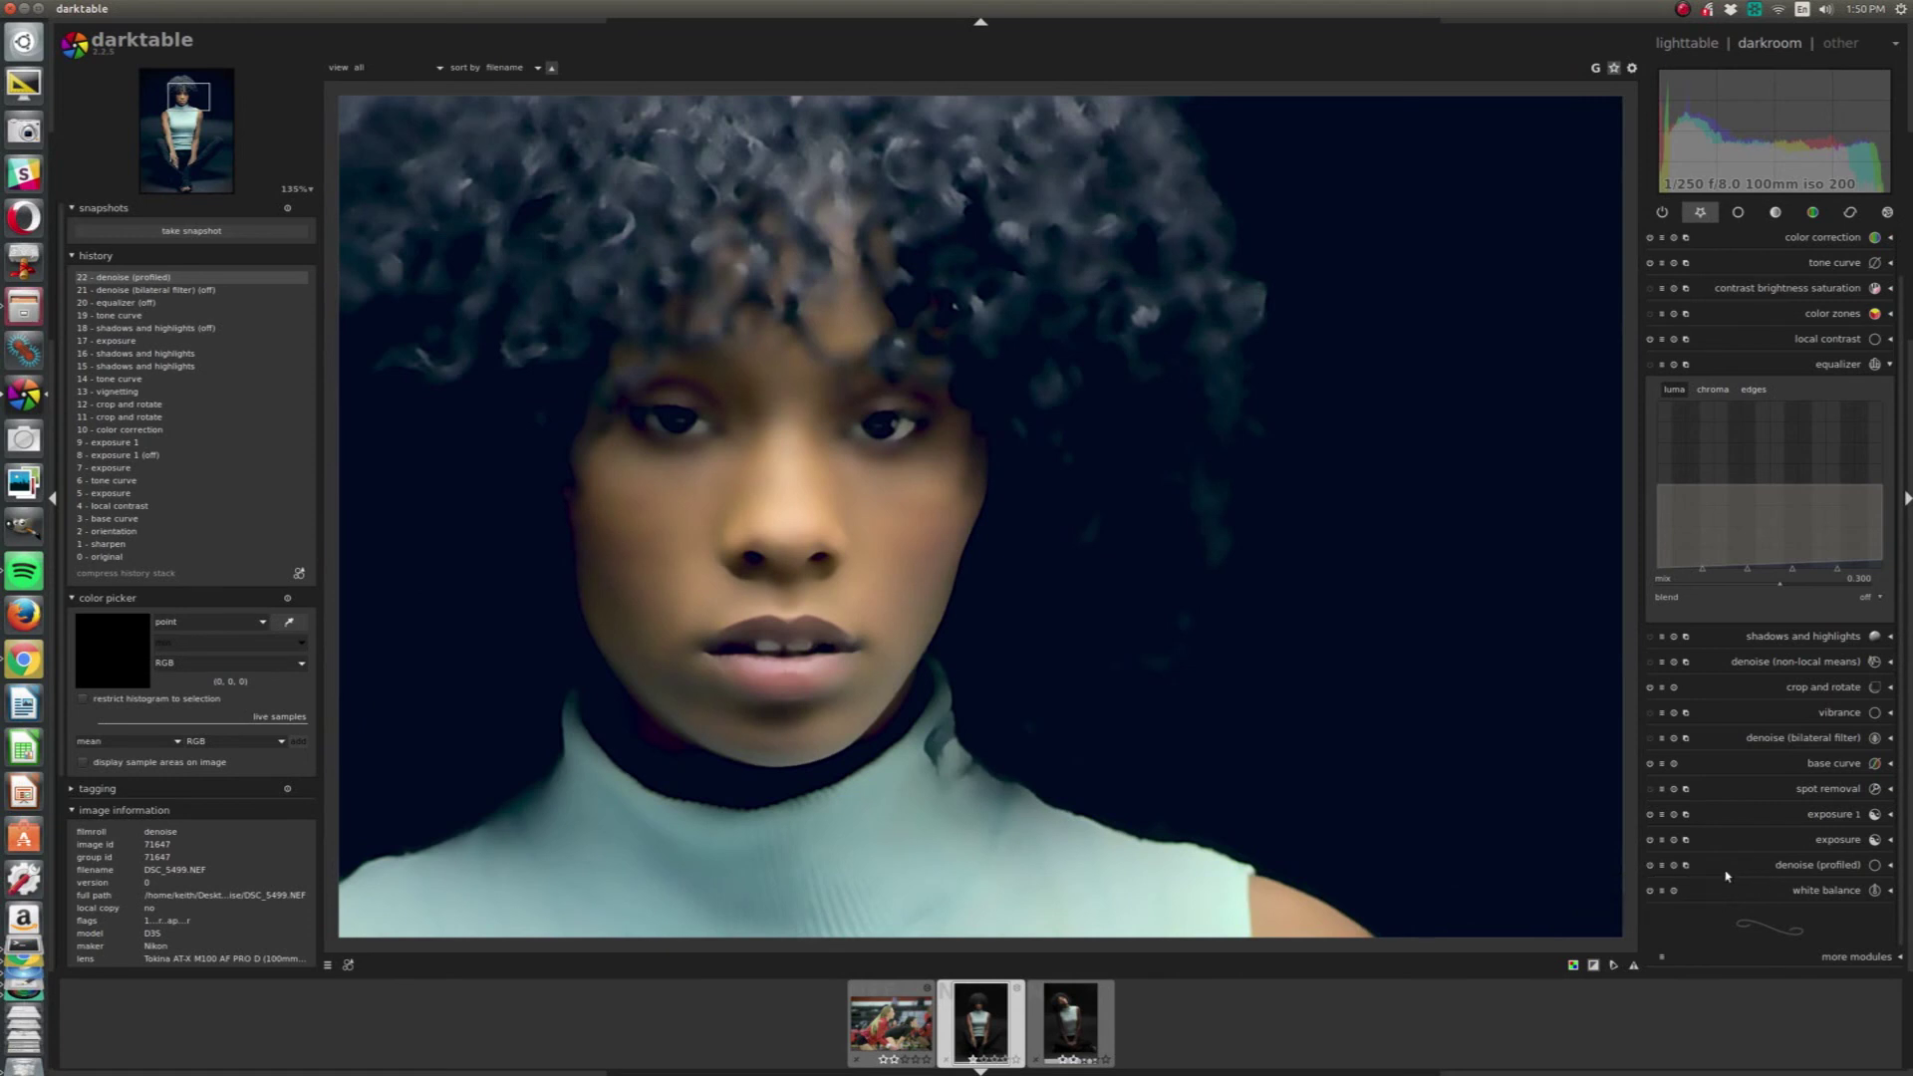
click(1839, 866)
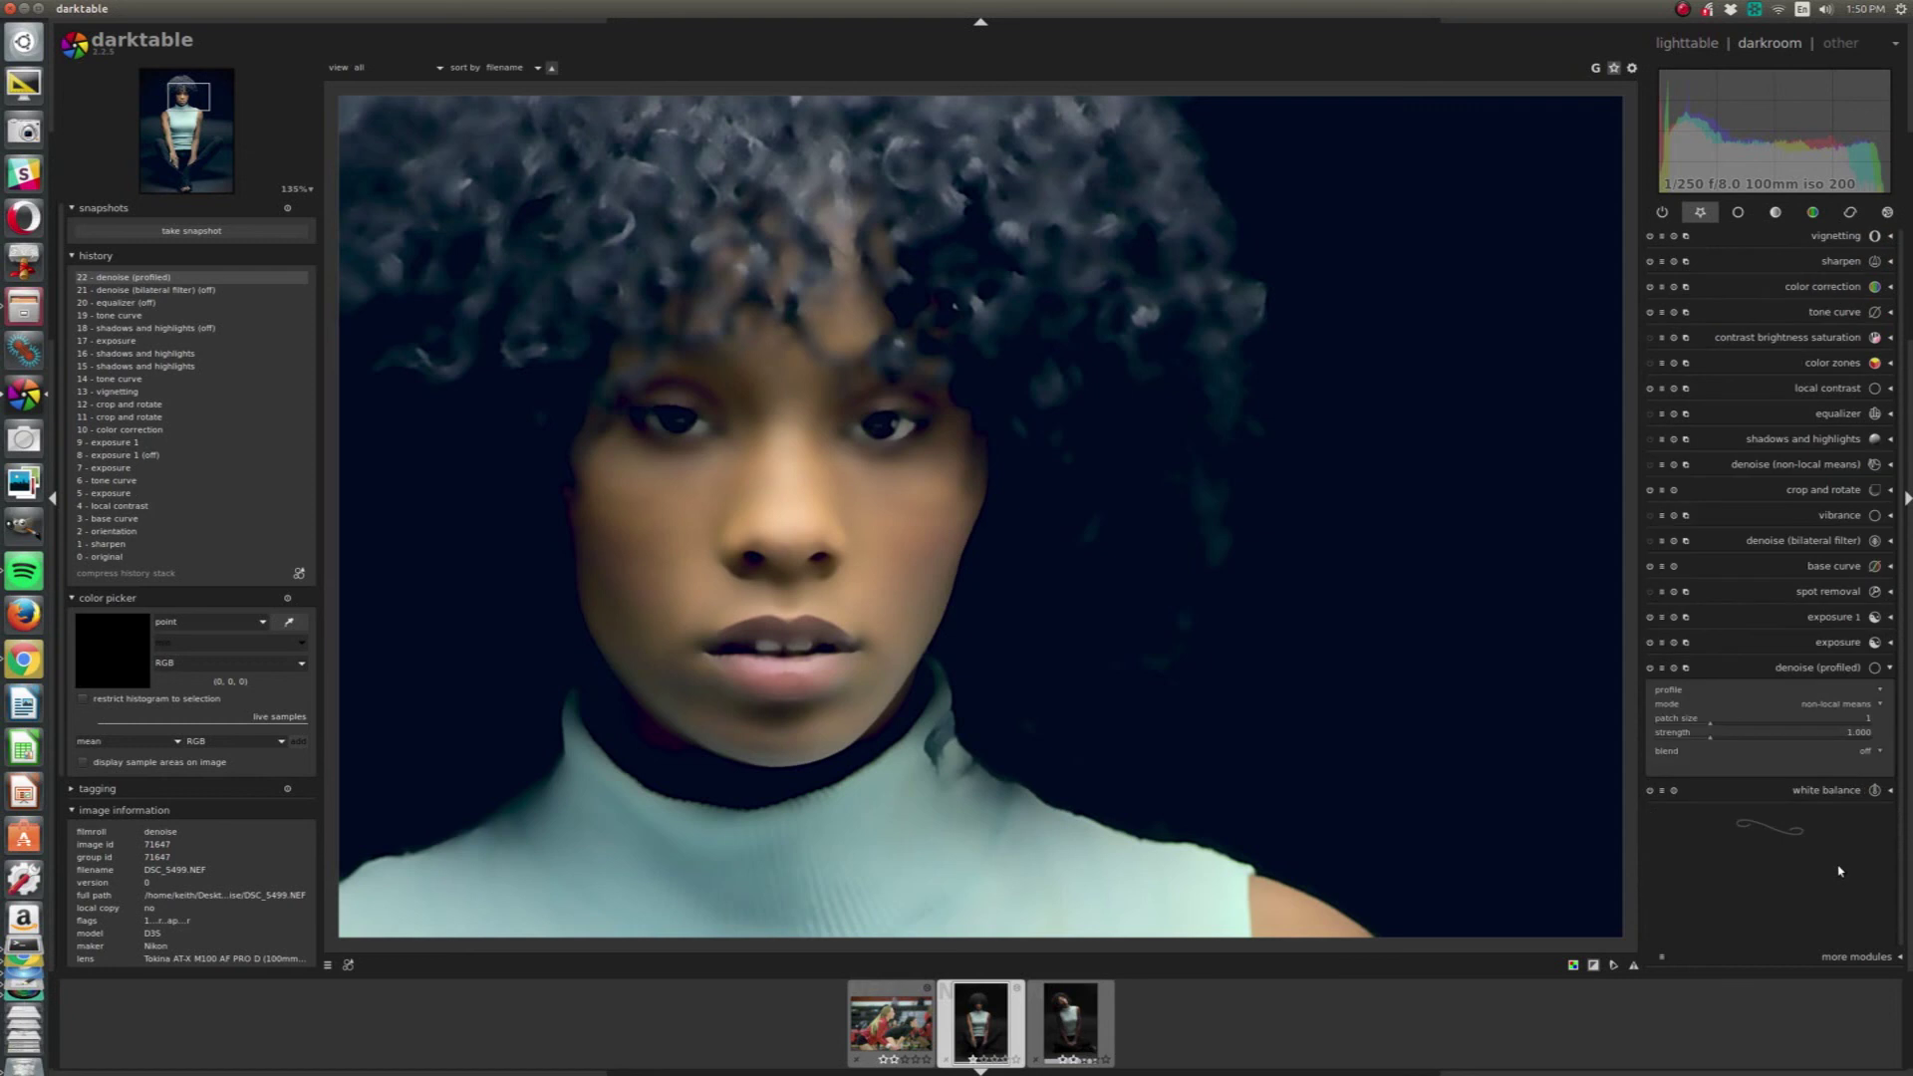
click(1870, 751)
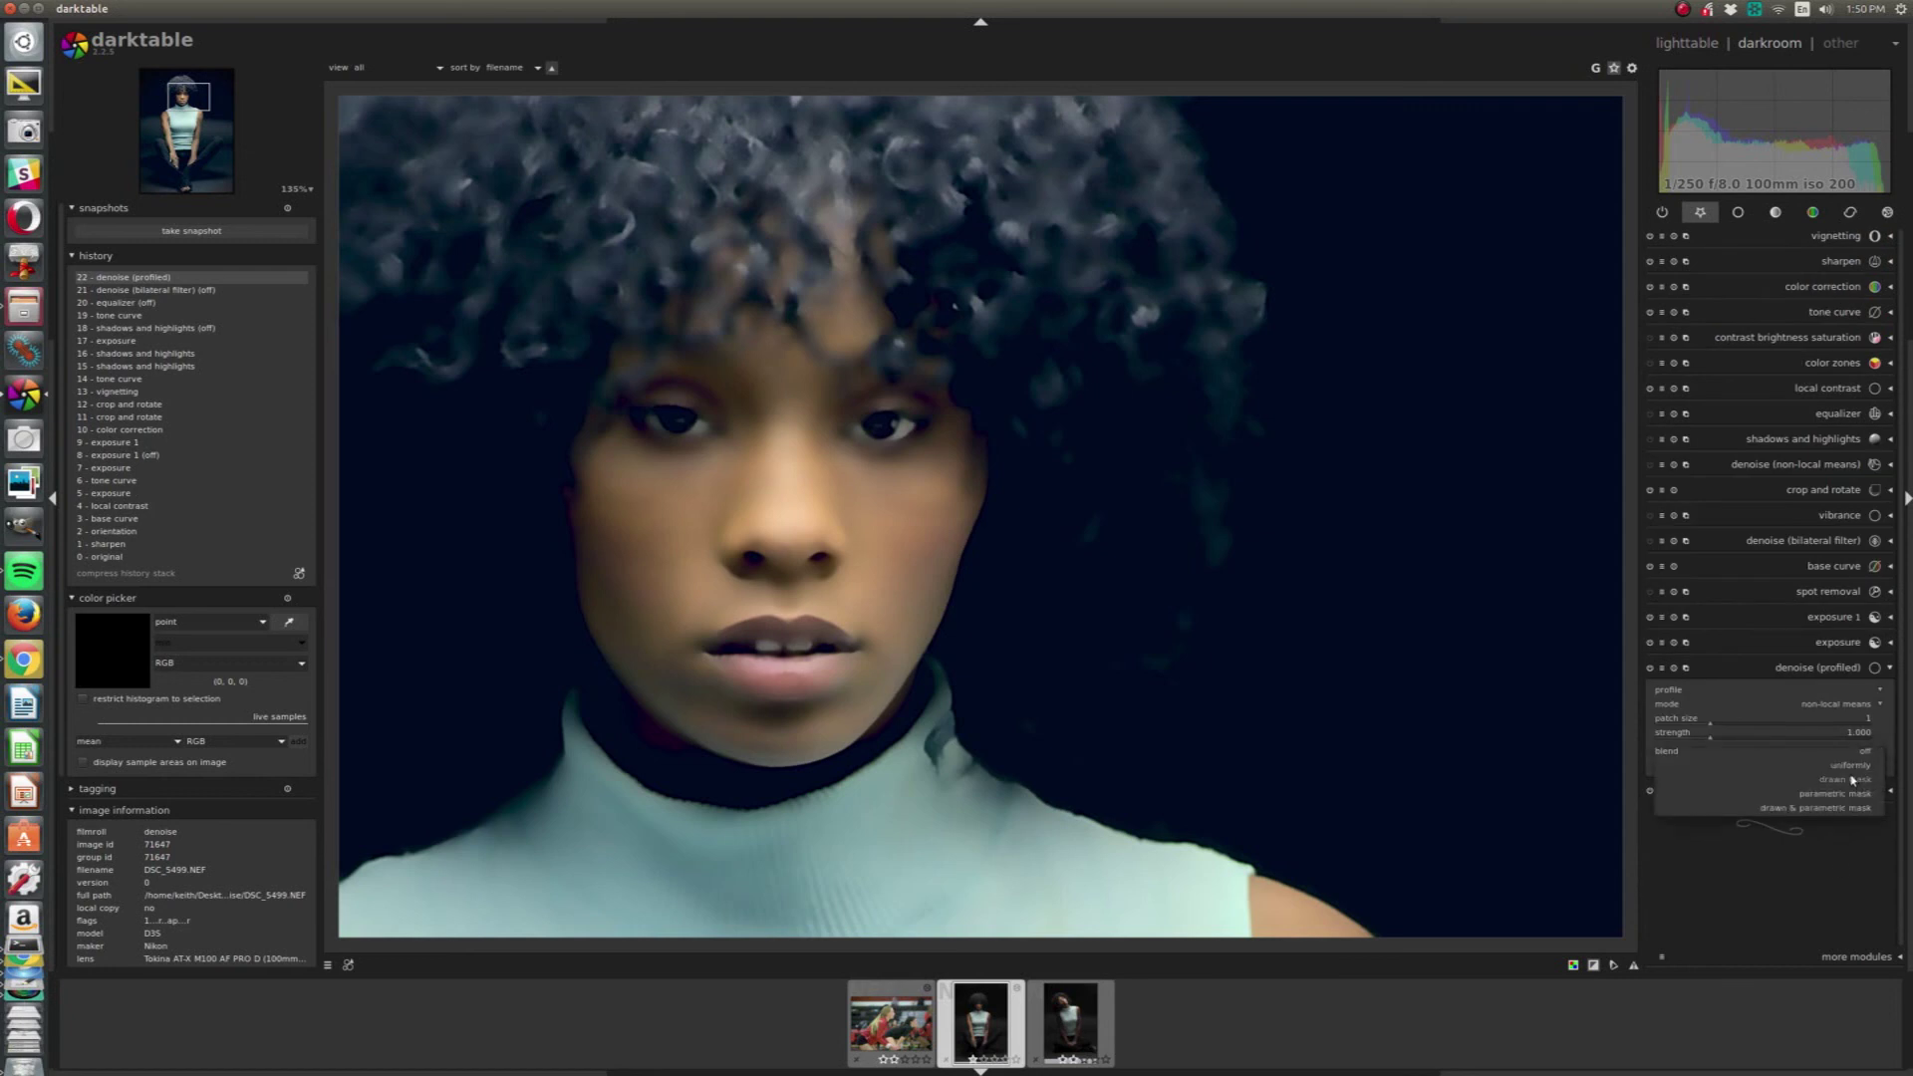
click(1851, 765)
click(1764, 784)
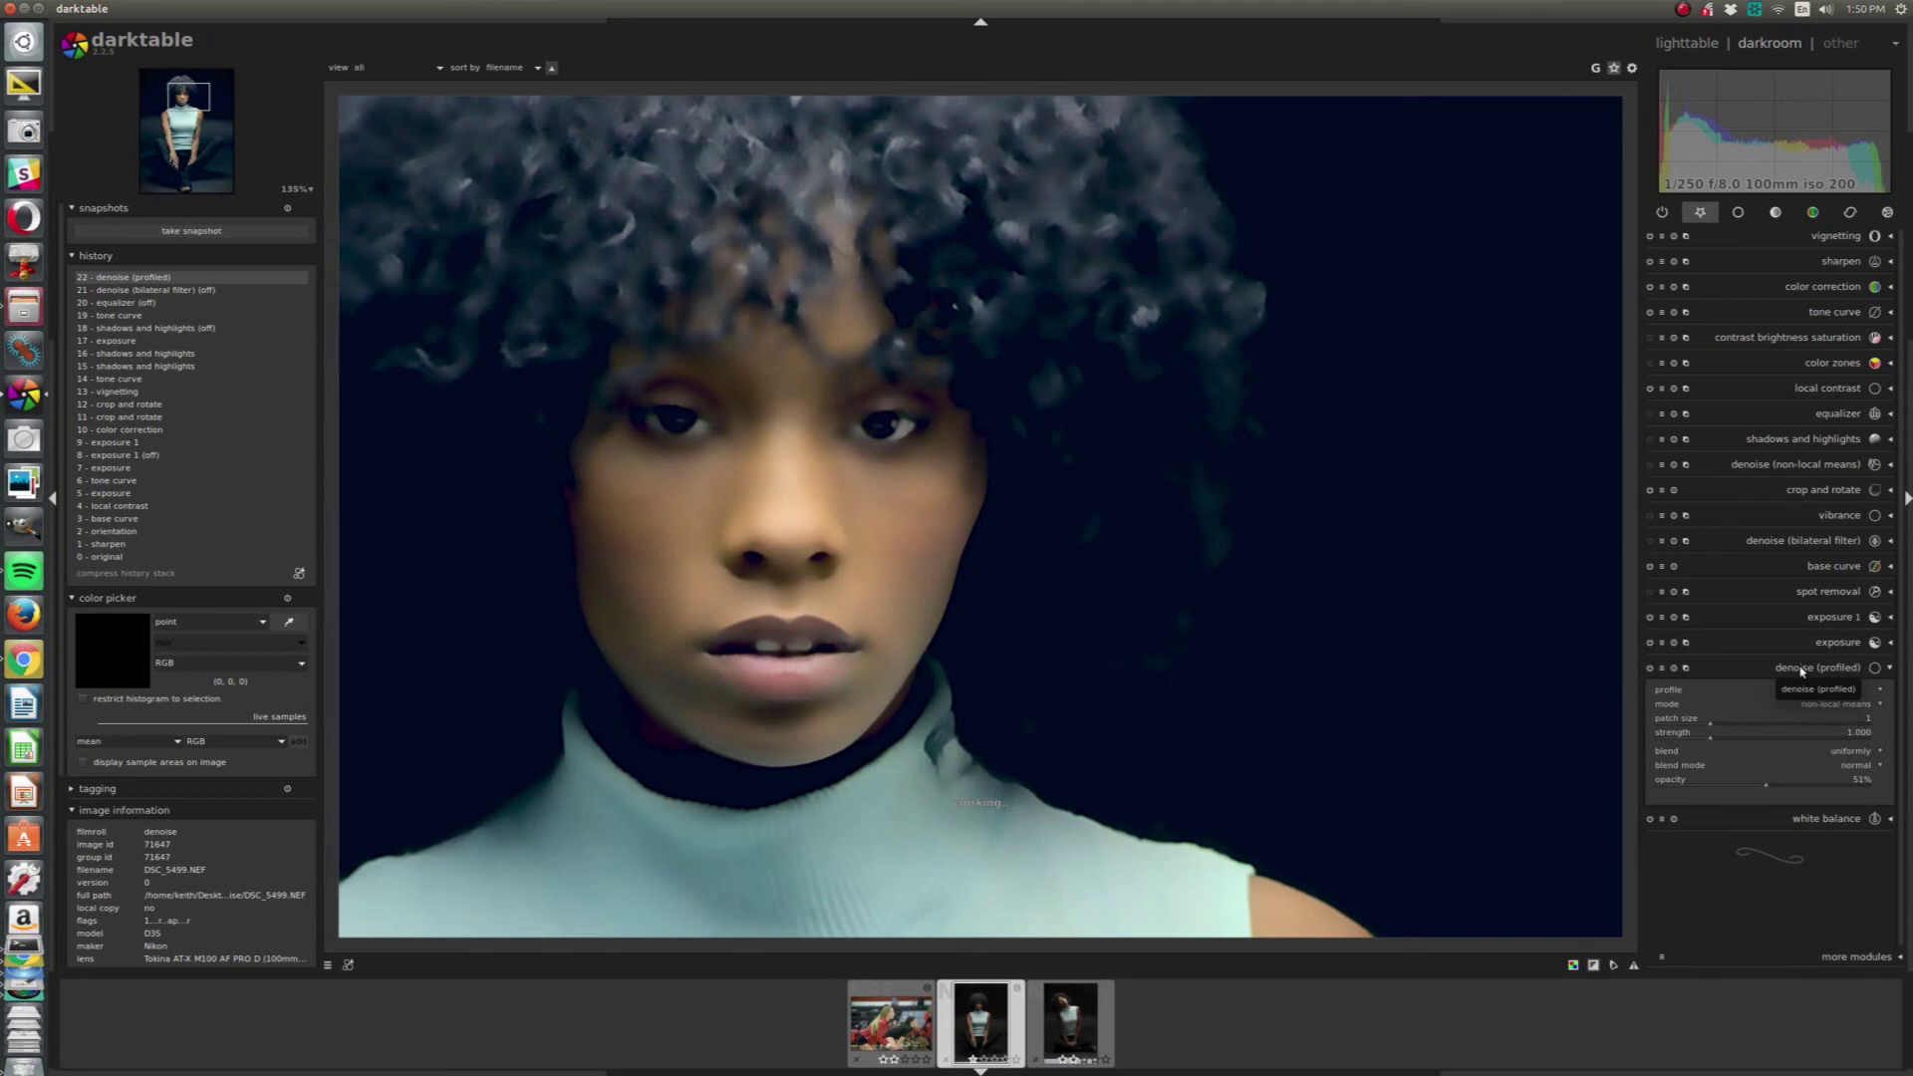
click(1651, 668)
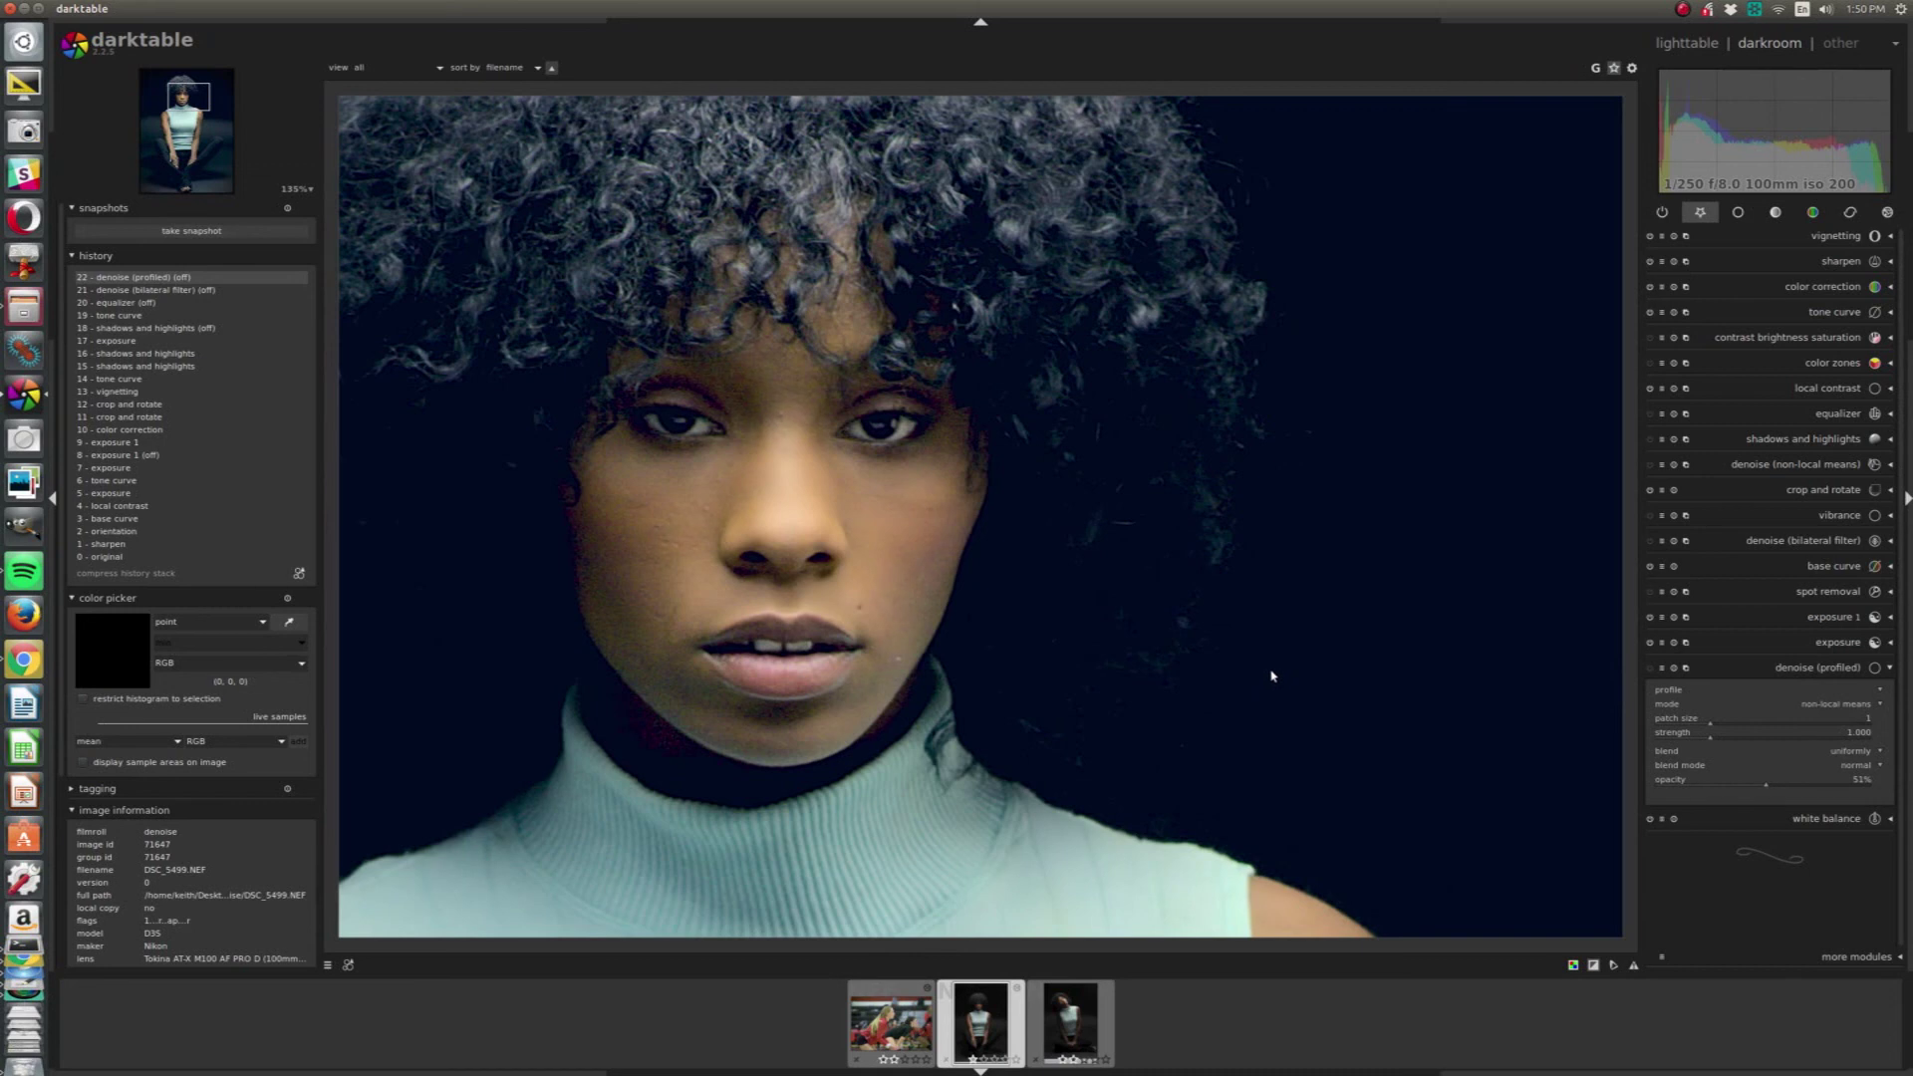
Switch on denoise (bilateral filter) for the portrait, and hide the over- and underexposure indication.
scroll(1273, 683, down, 4)
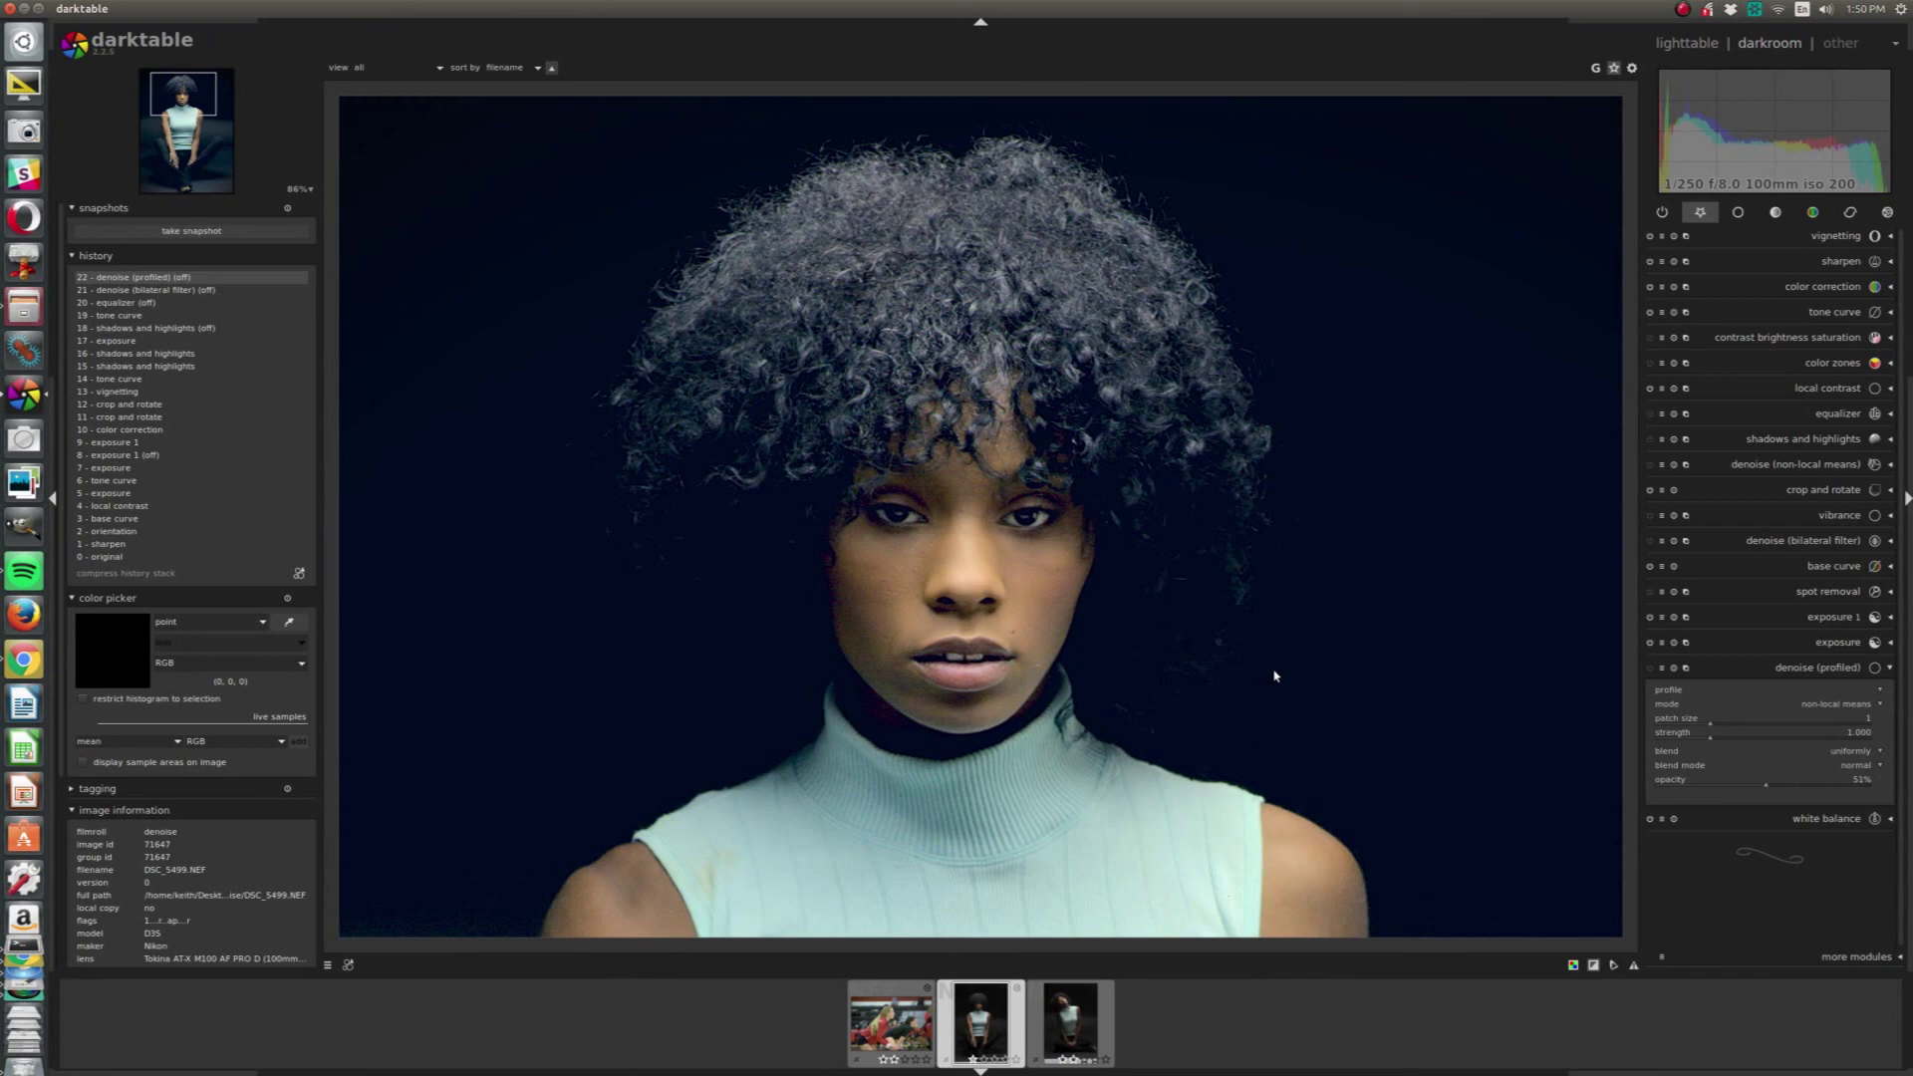
click(1770, 542)
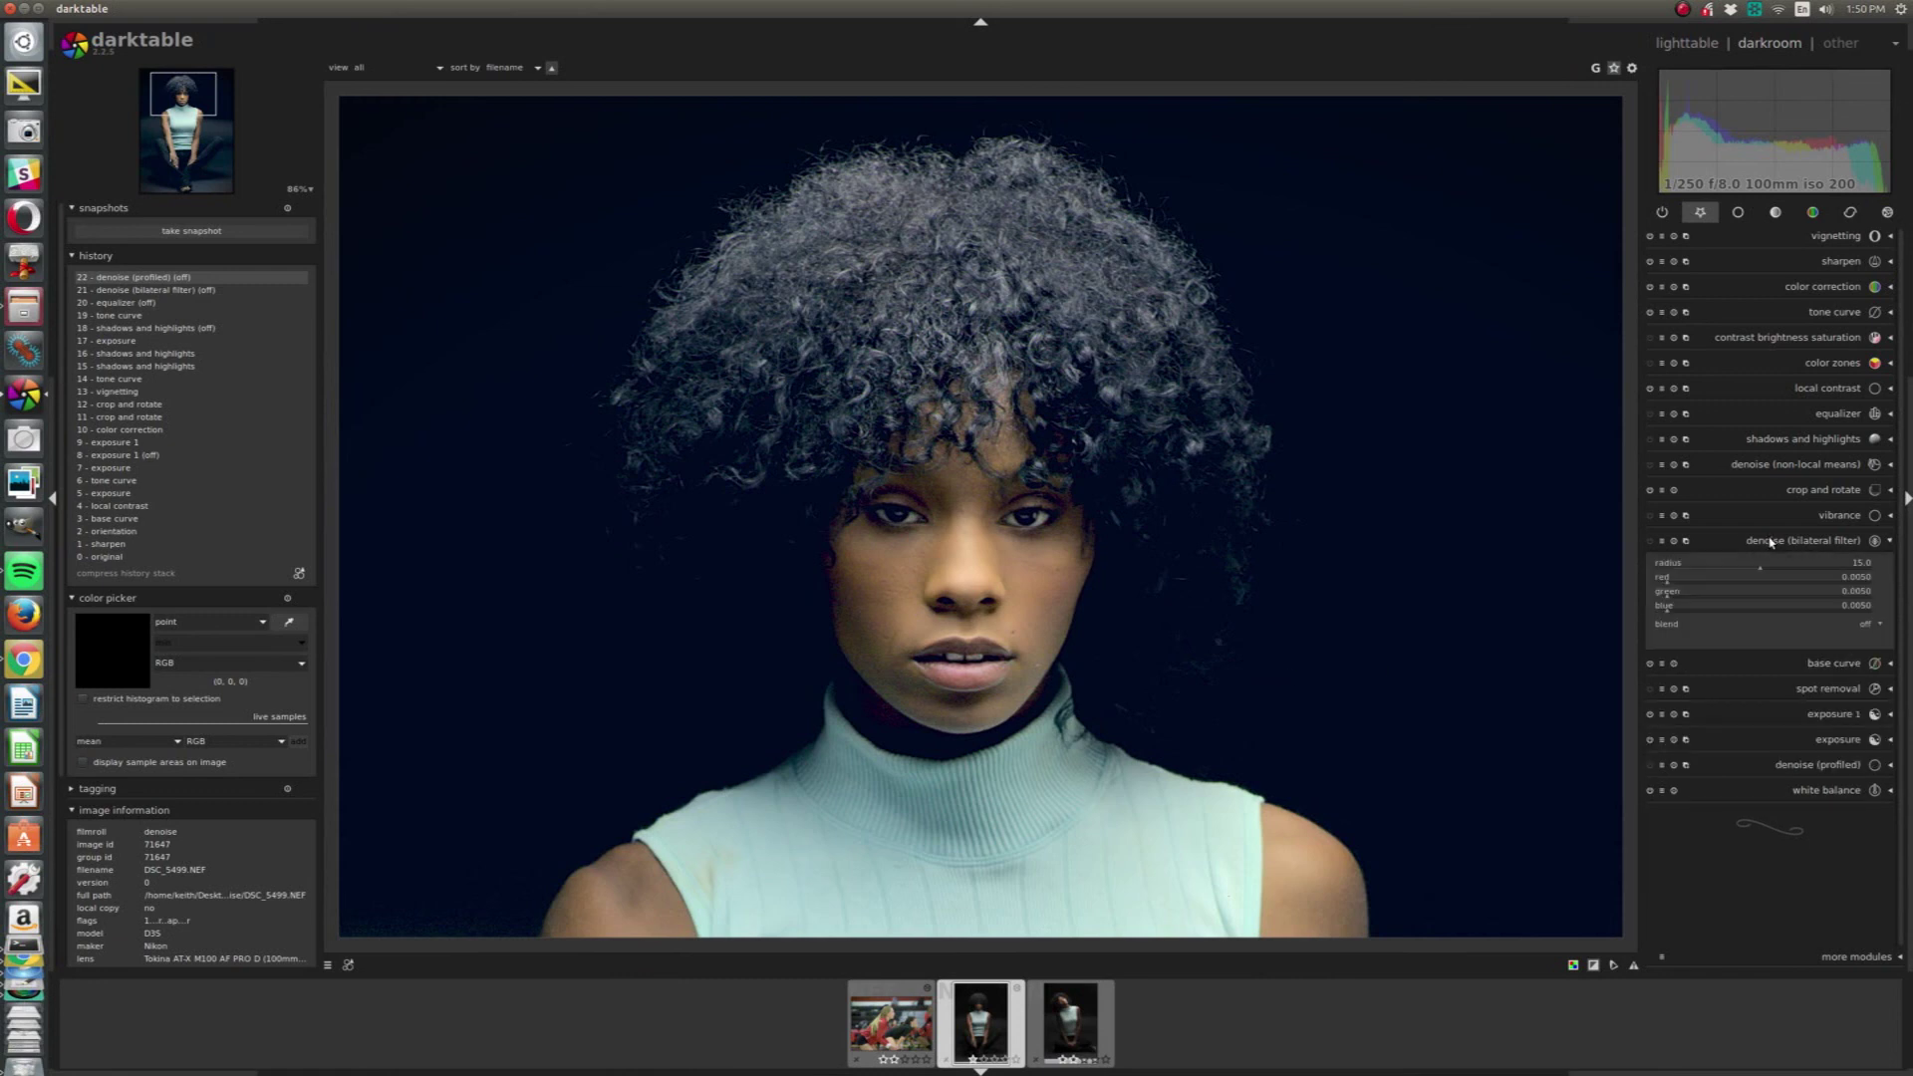
click(1649, 541)
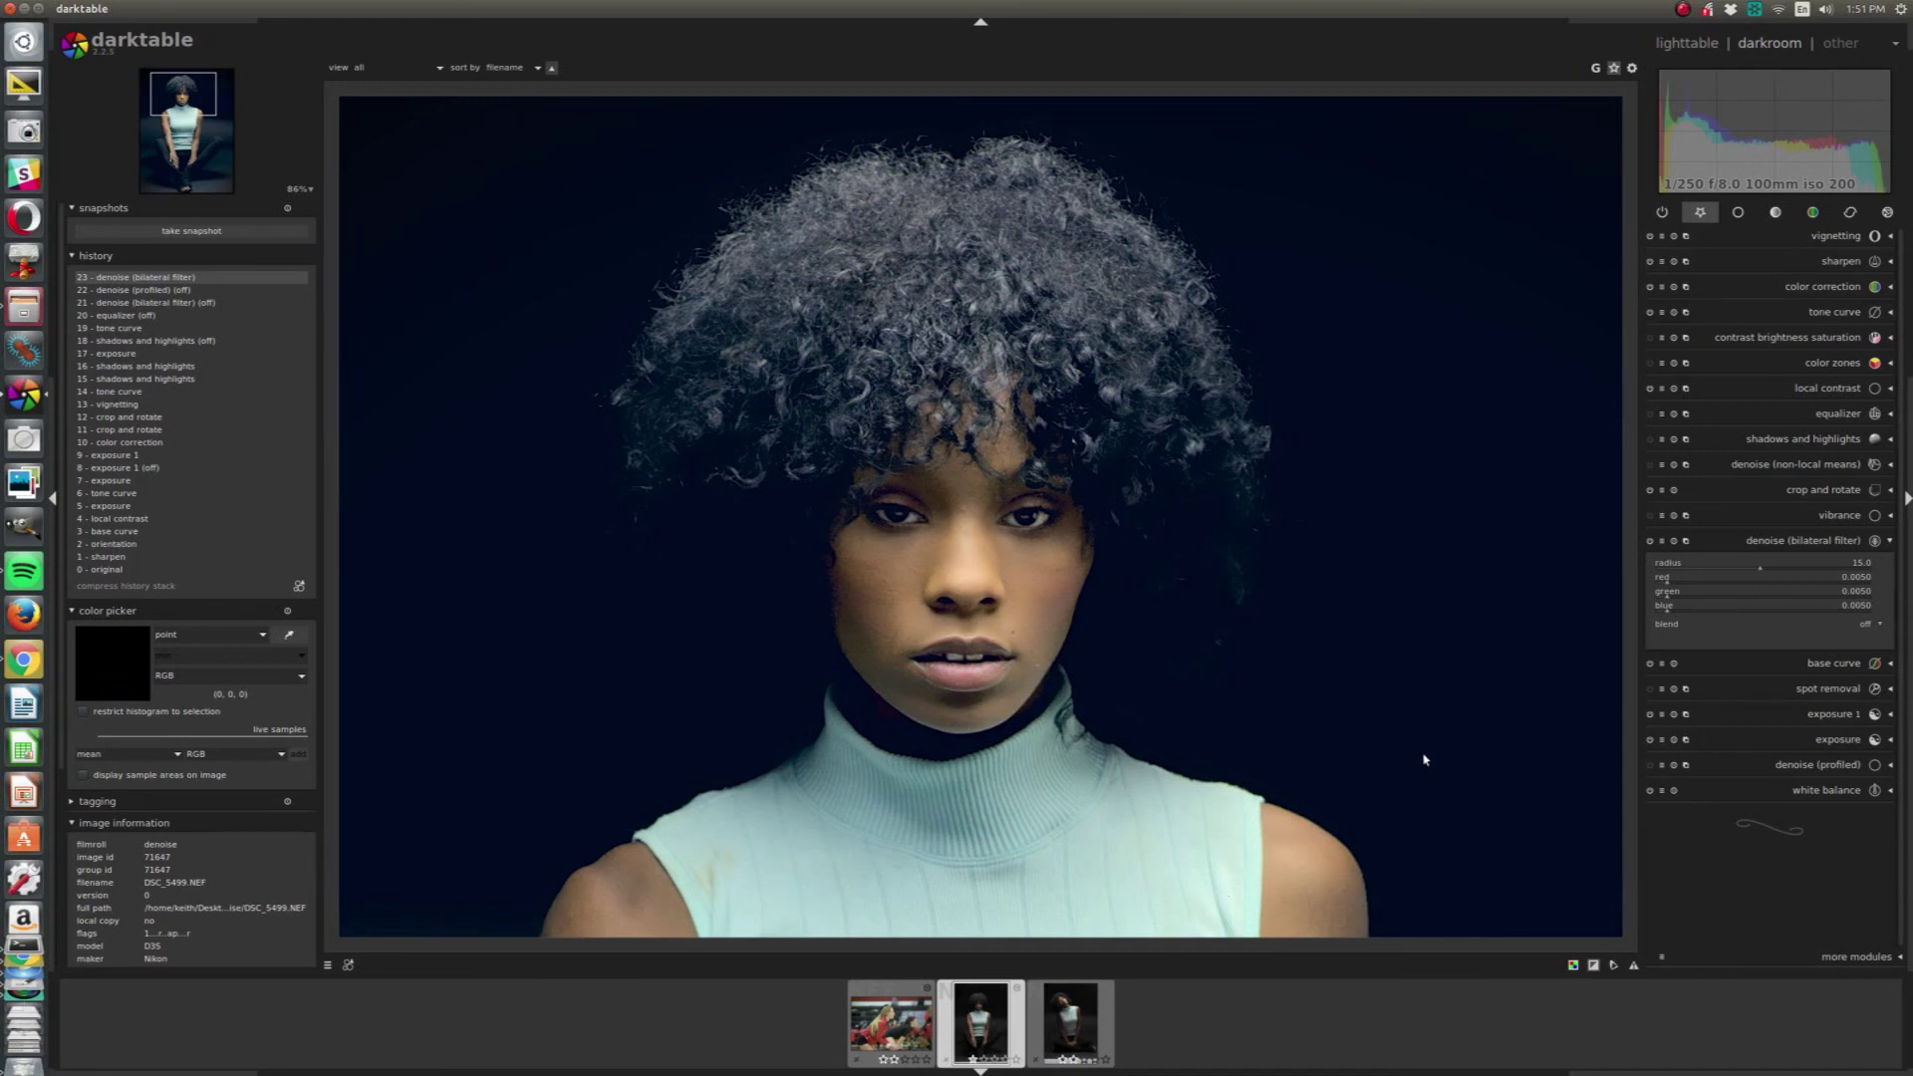
scroll(1424, 759, down, 2)
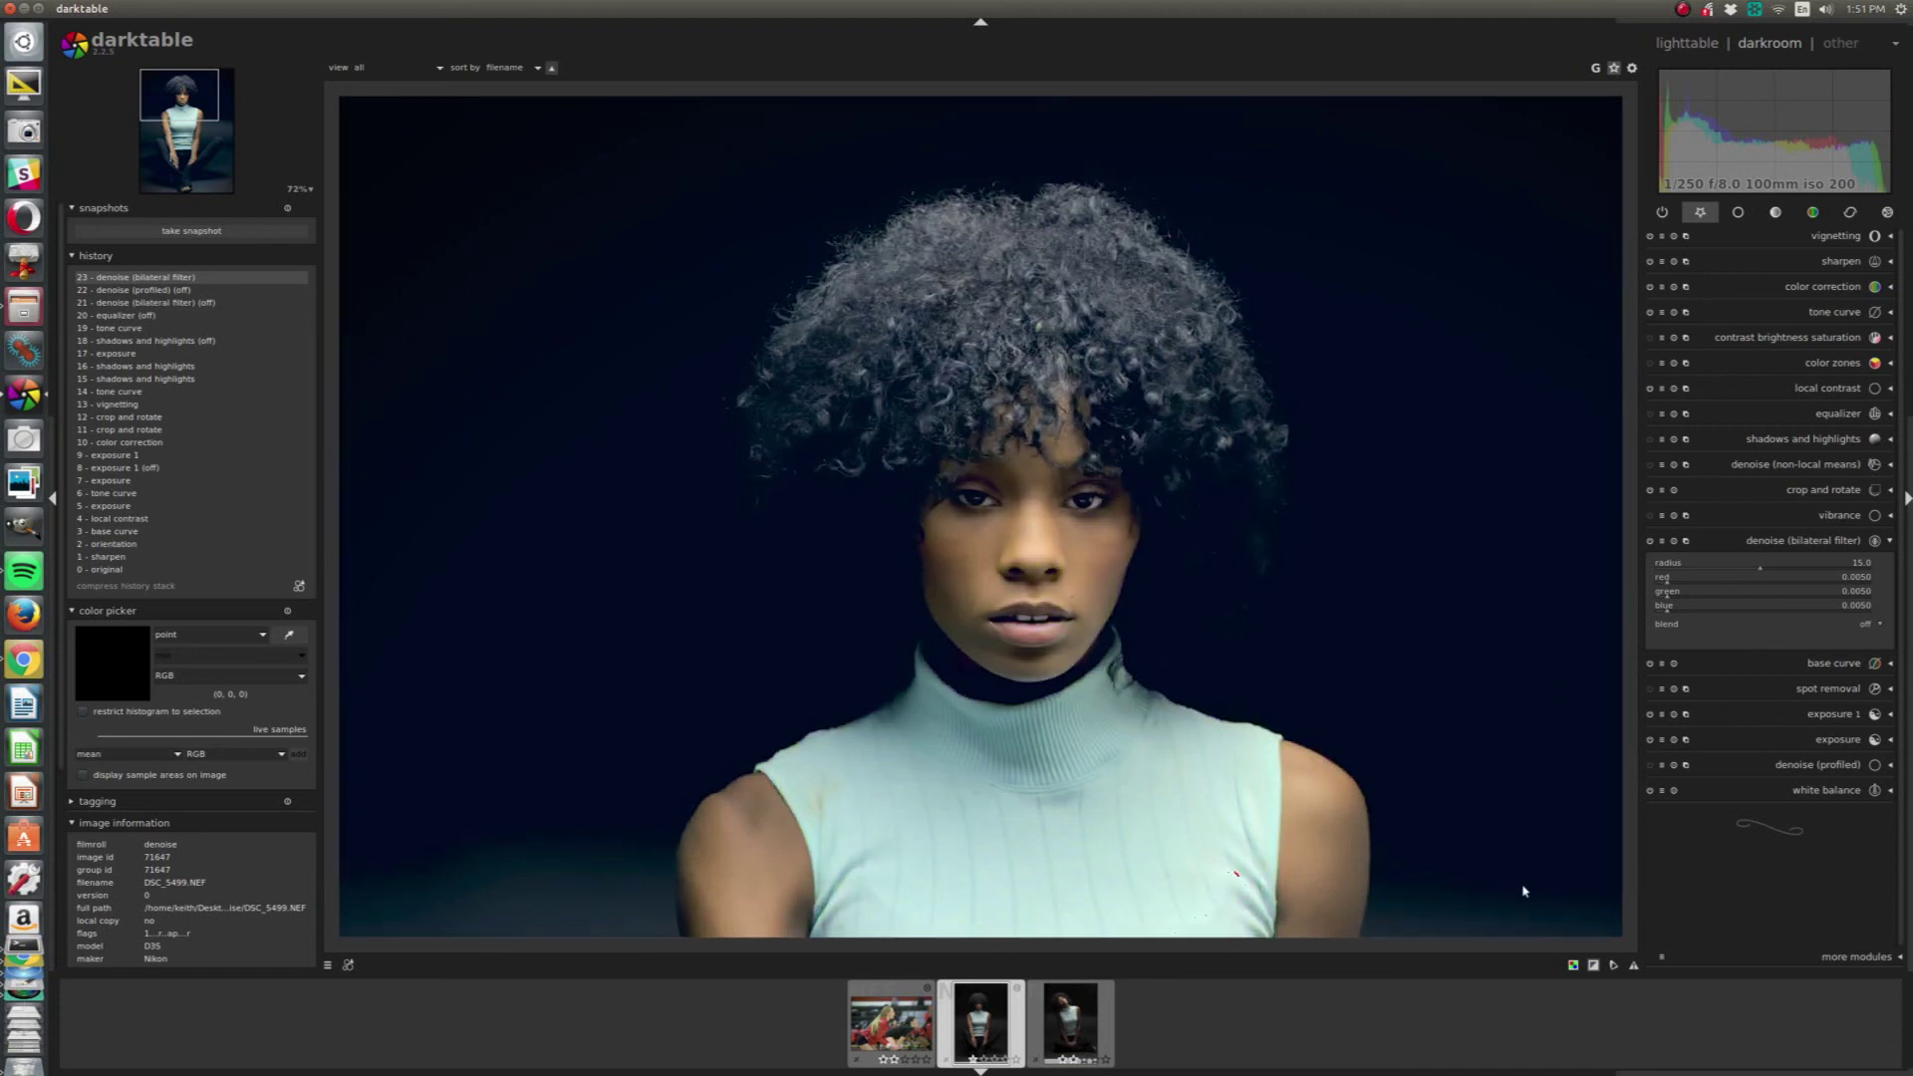
click(1593, 965)
Exclude the woman's face and hair from denoise (bilateral filter) with an inverted drawn mask, brushed over them in one stroke.
click(1870, 638)
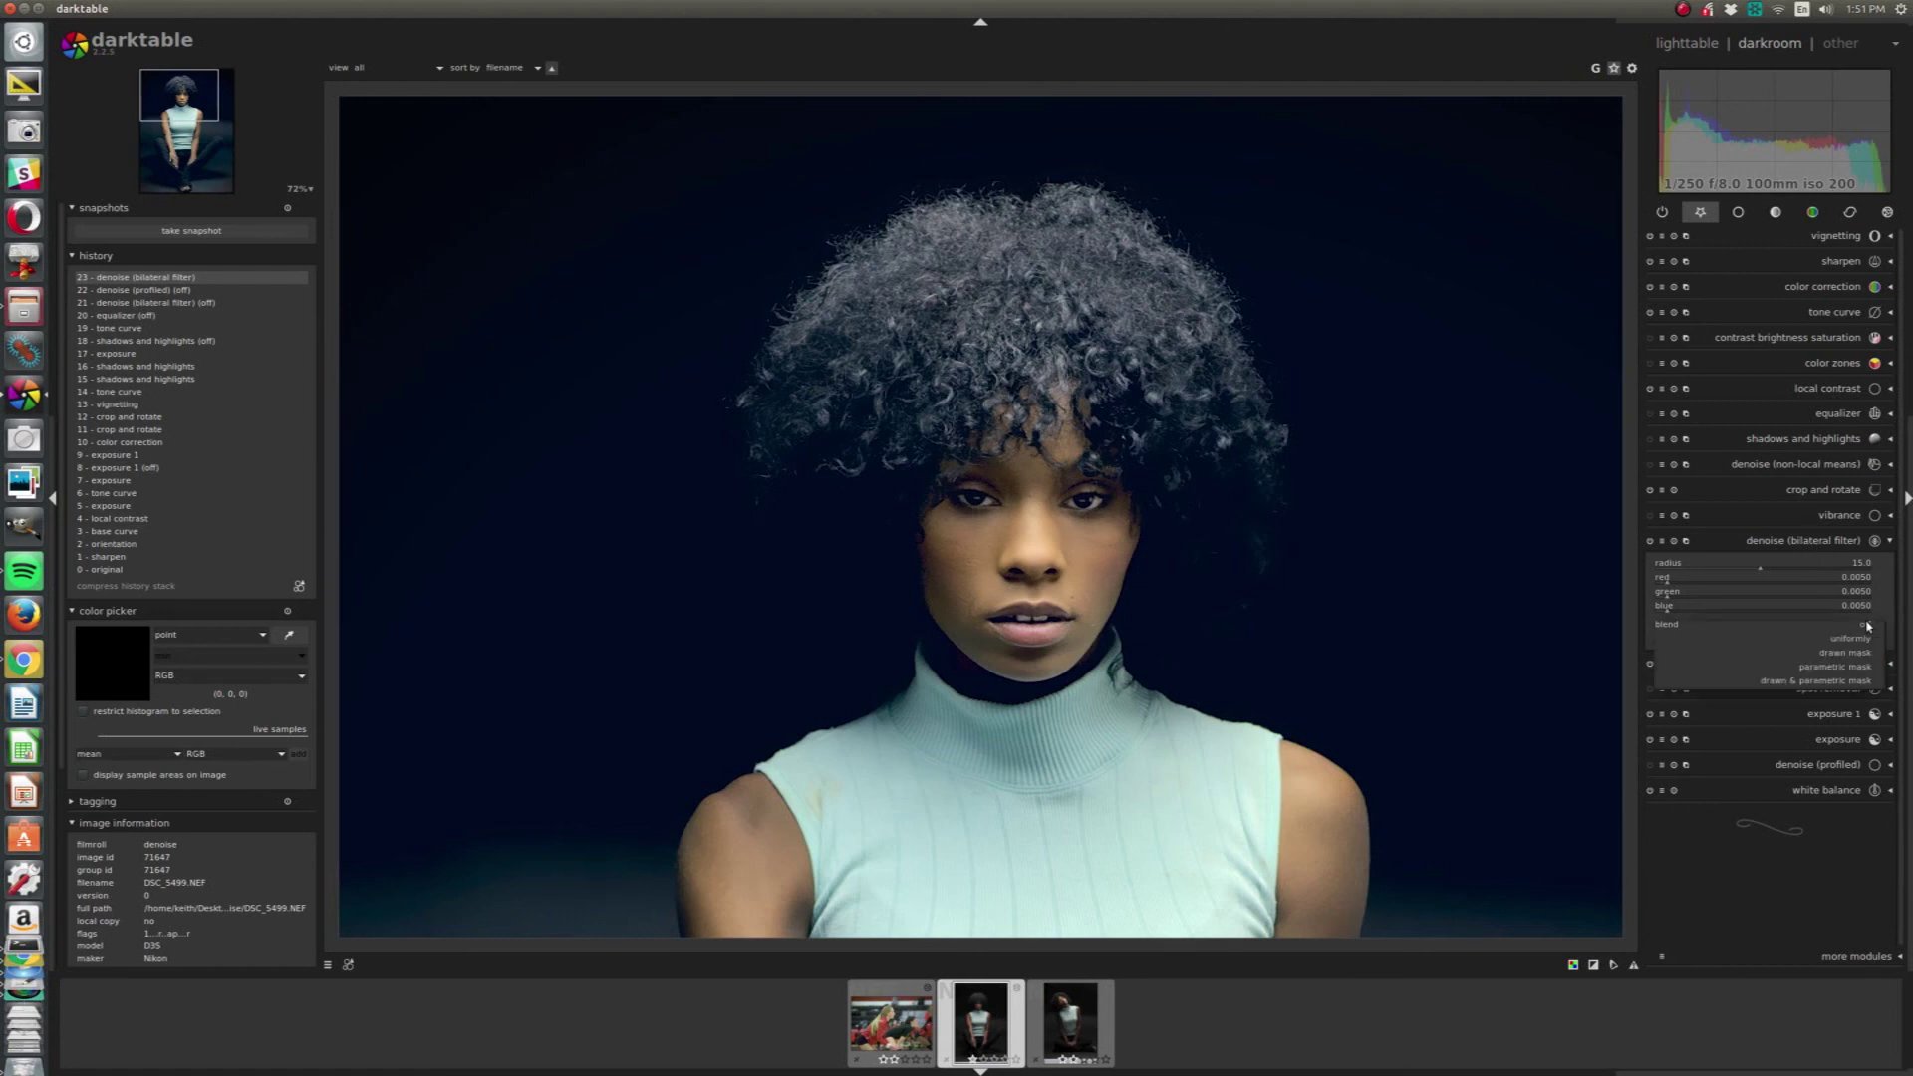
click(1851, 661)
click(1870, 716)
click(1871, 721)
click(1797, 687)
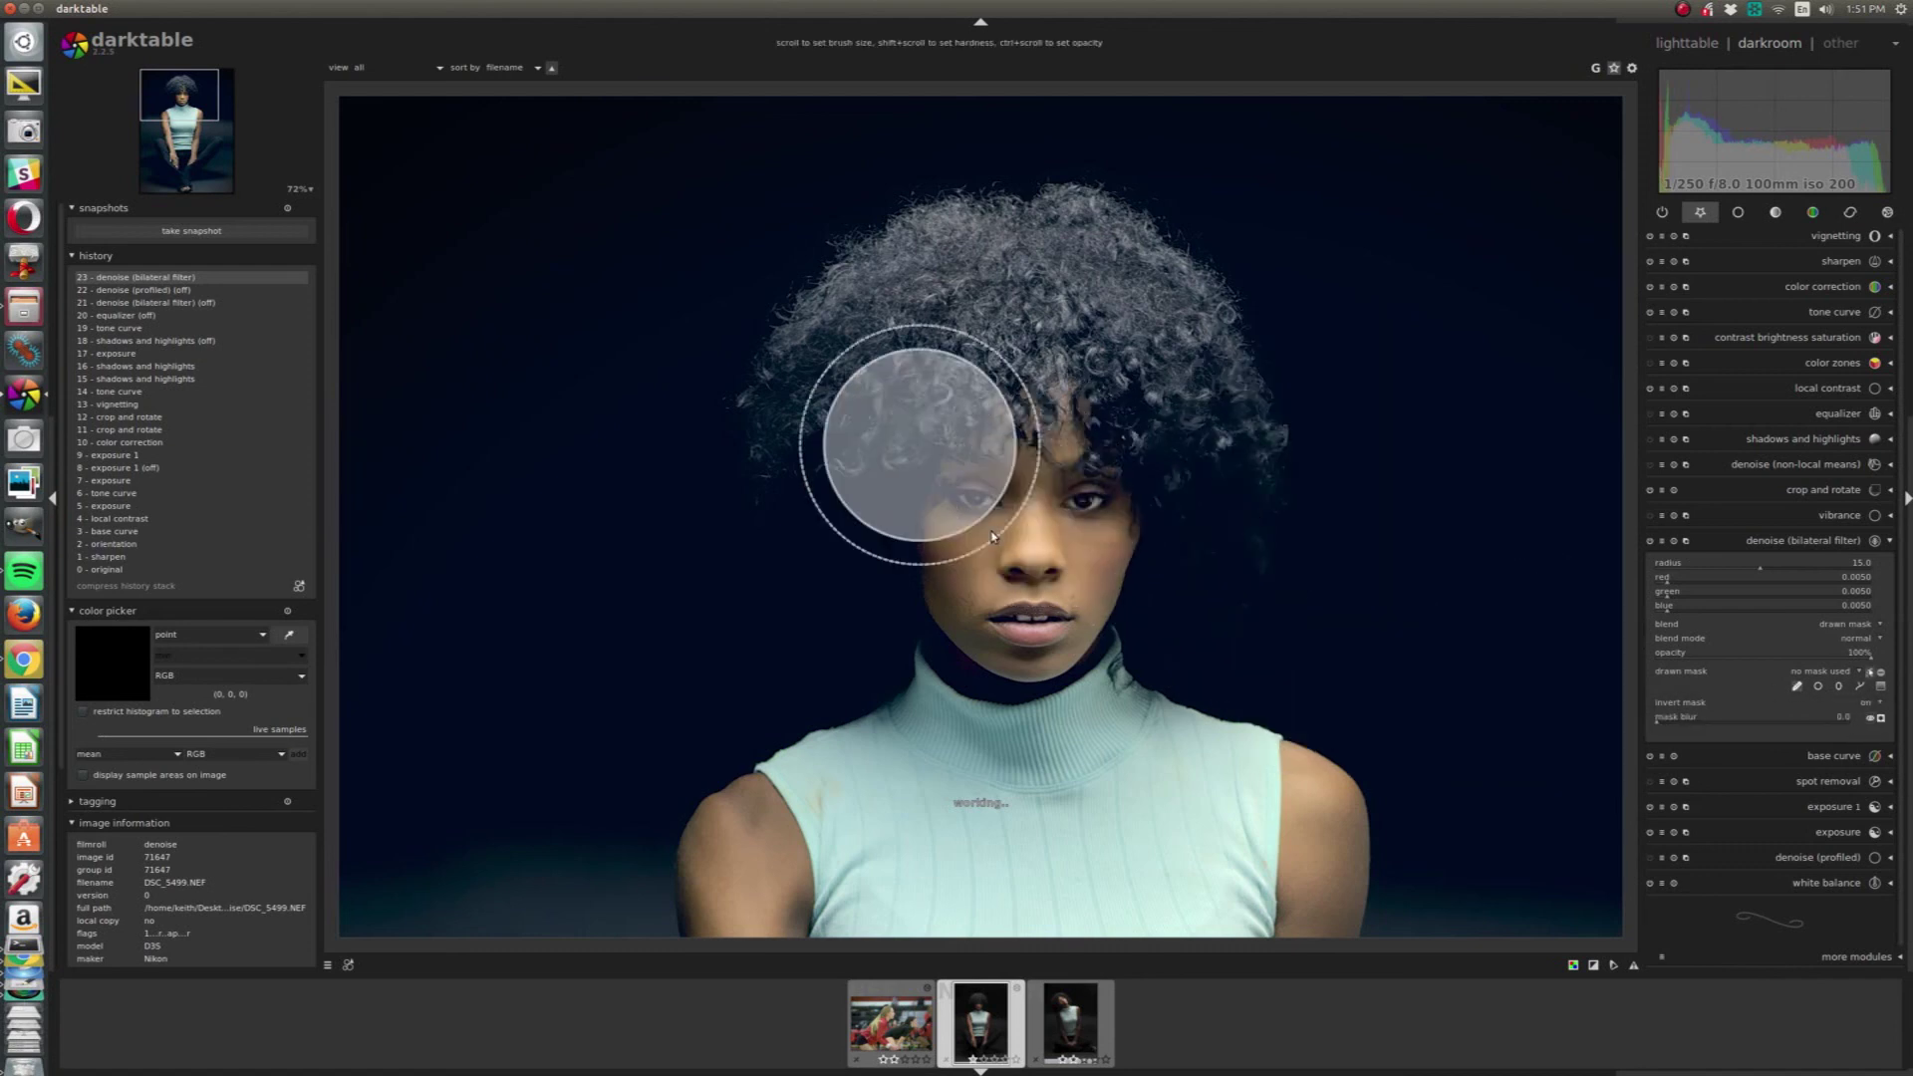
mouse_move(1024, 575)
mouse_down()
mouse_move(972, 538)
mouse_move(986, 463)
mouse_move(915, 361)
mouse_move(882, 374)
mouse_move(956, 303)
mouse_move(1041, 308)
mouse_move(1113, 349)
mouse_move(1164, 424)
mouse_move(1114, 339)
mouse_move(1079, 316)
mouse_move(967, 331)
mouse_move(901, 361)
mouse_move(847, 424)
mouse_up()
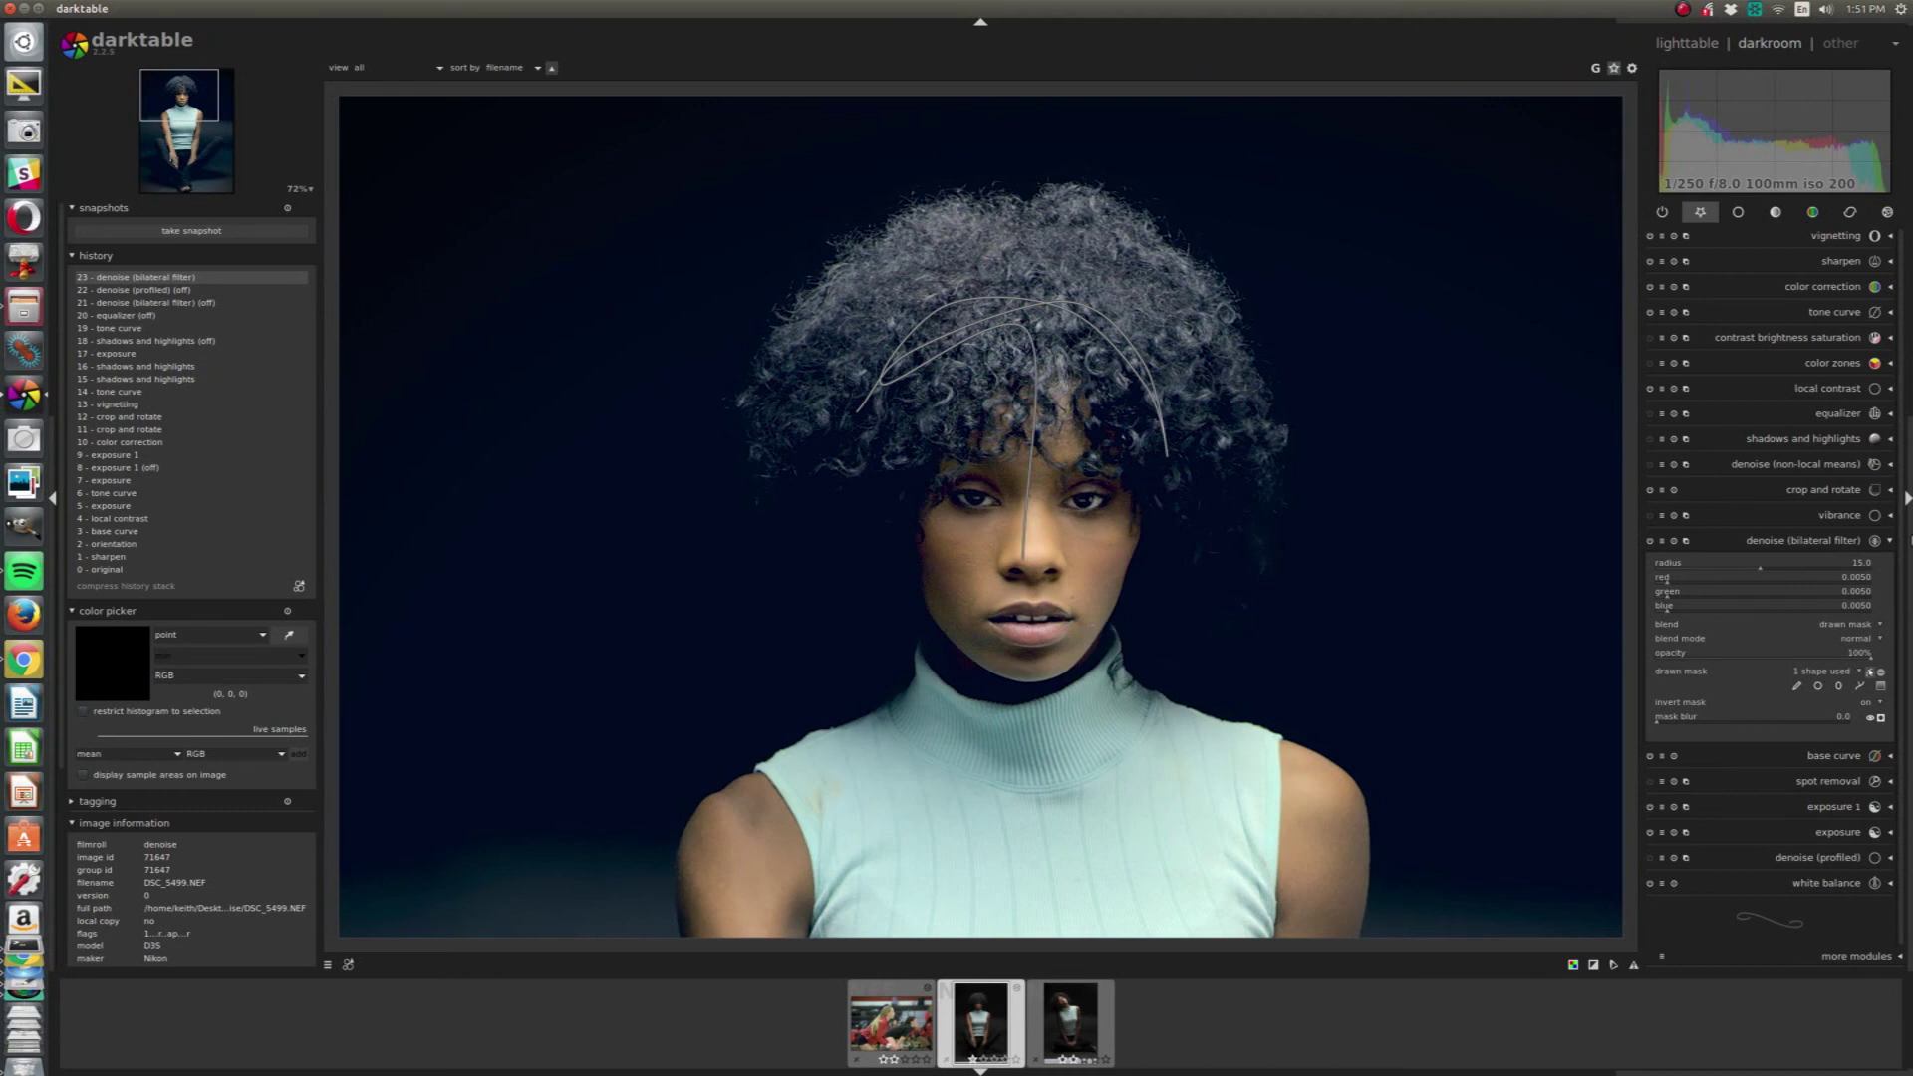
click(1803, 540)
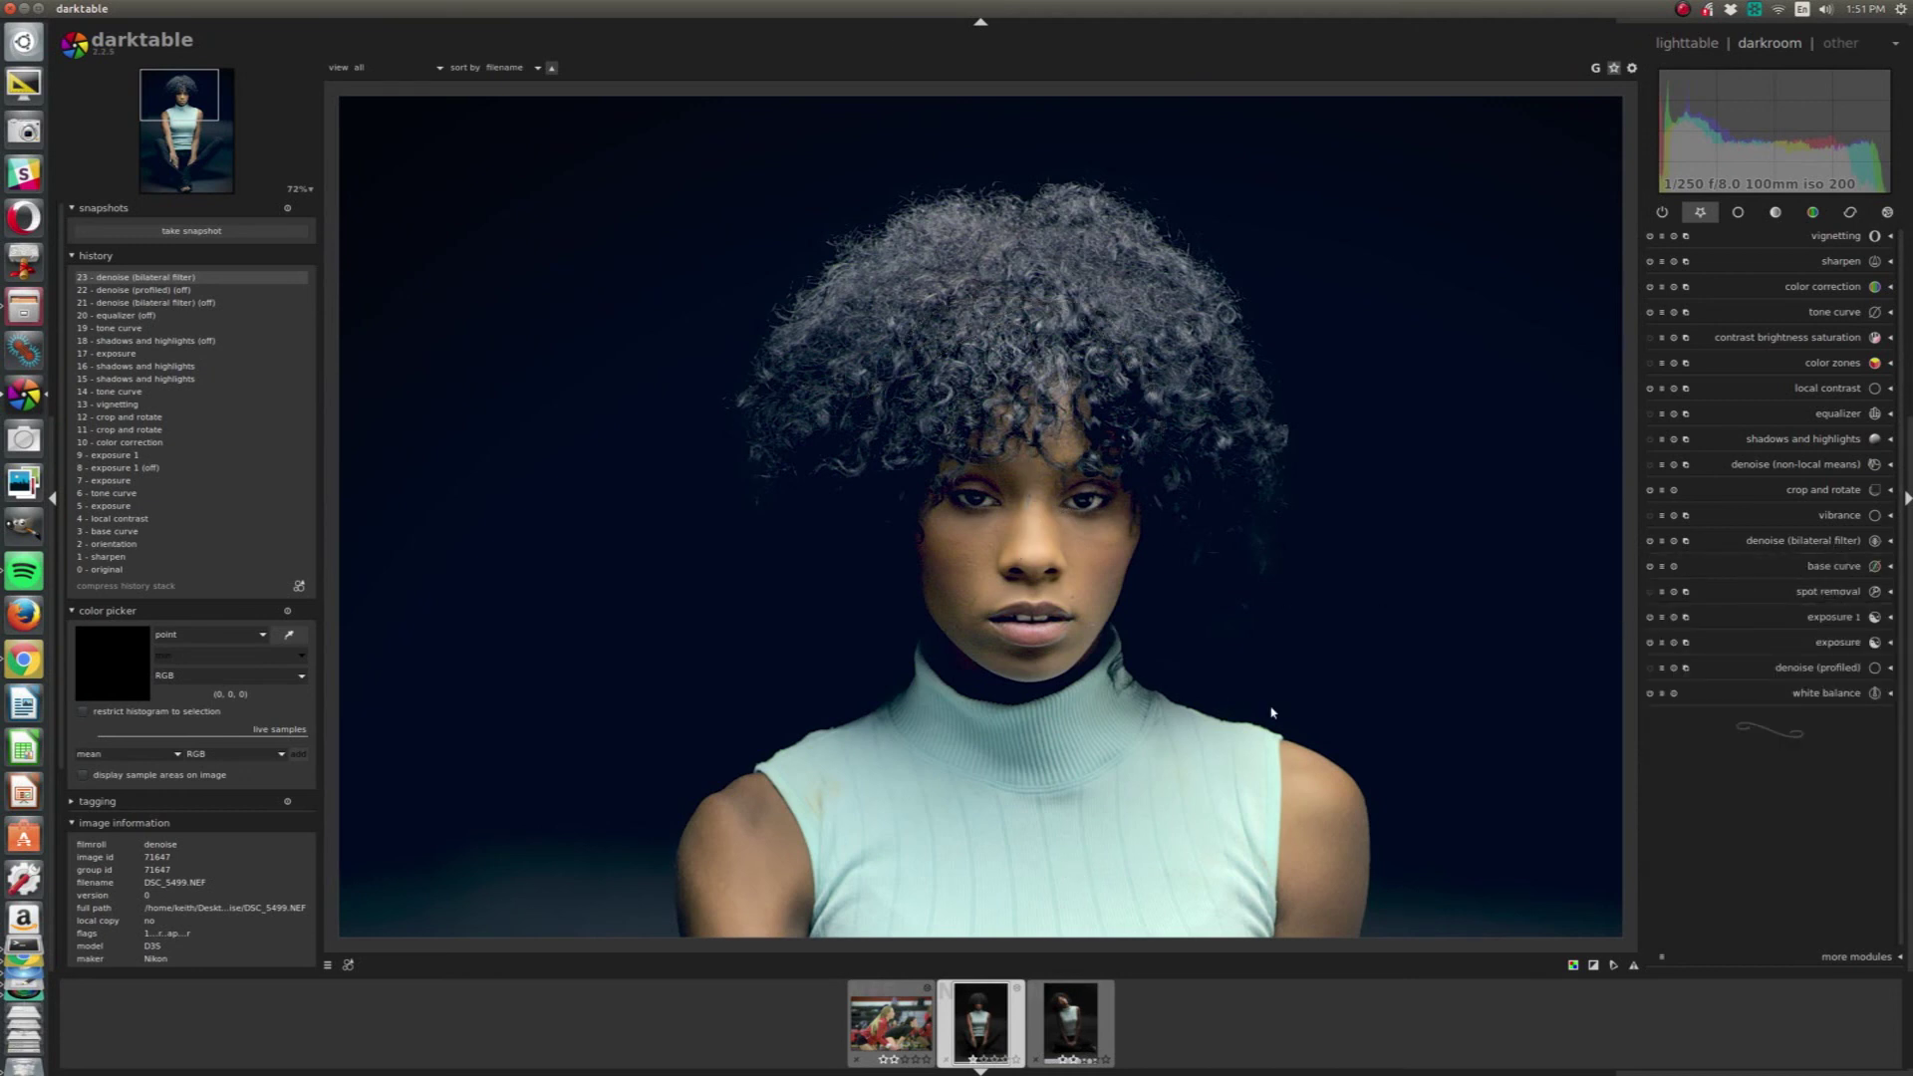
Review the whole portrait with the masked denoise (bilateral filter) applied.
scroll(1271, 712, down, 1)
scroll(1271, 713, down, 1)
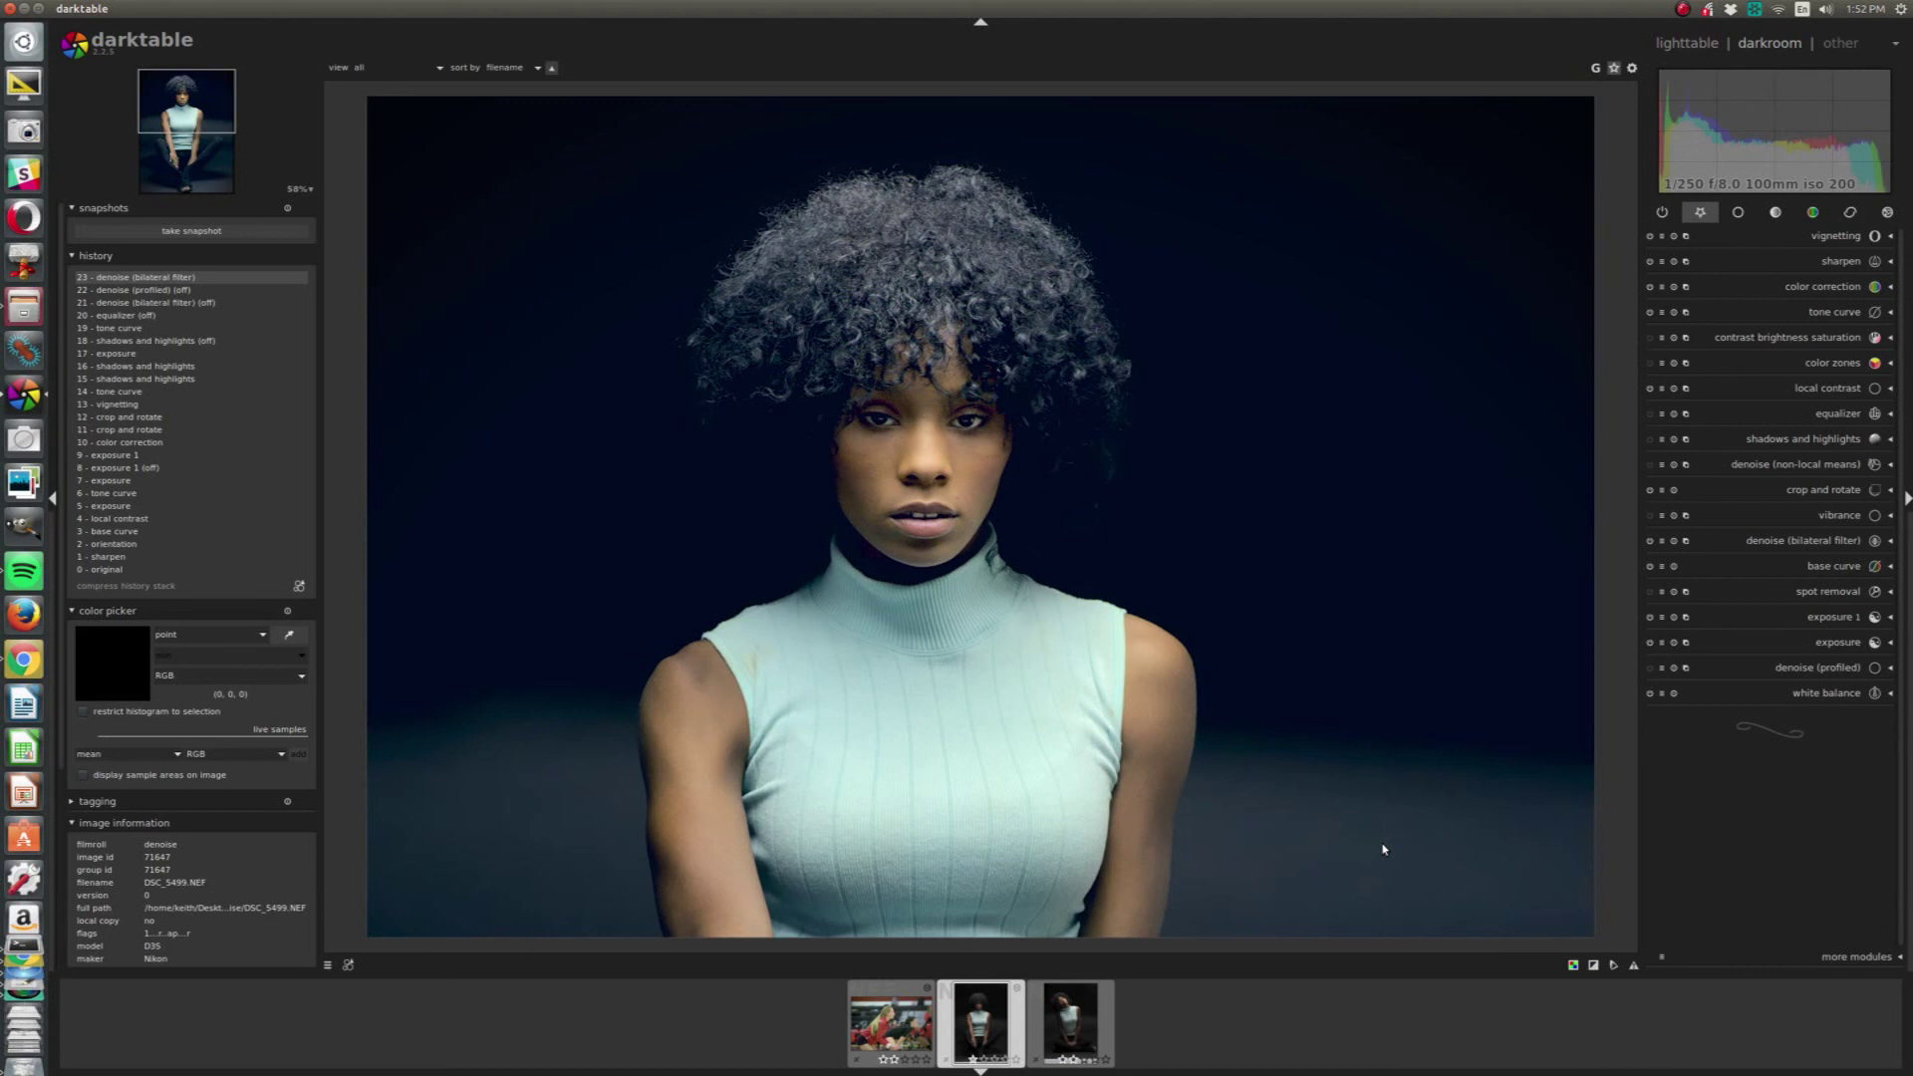
scroll(1352, 811, down, 5)
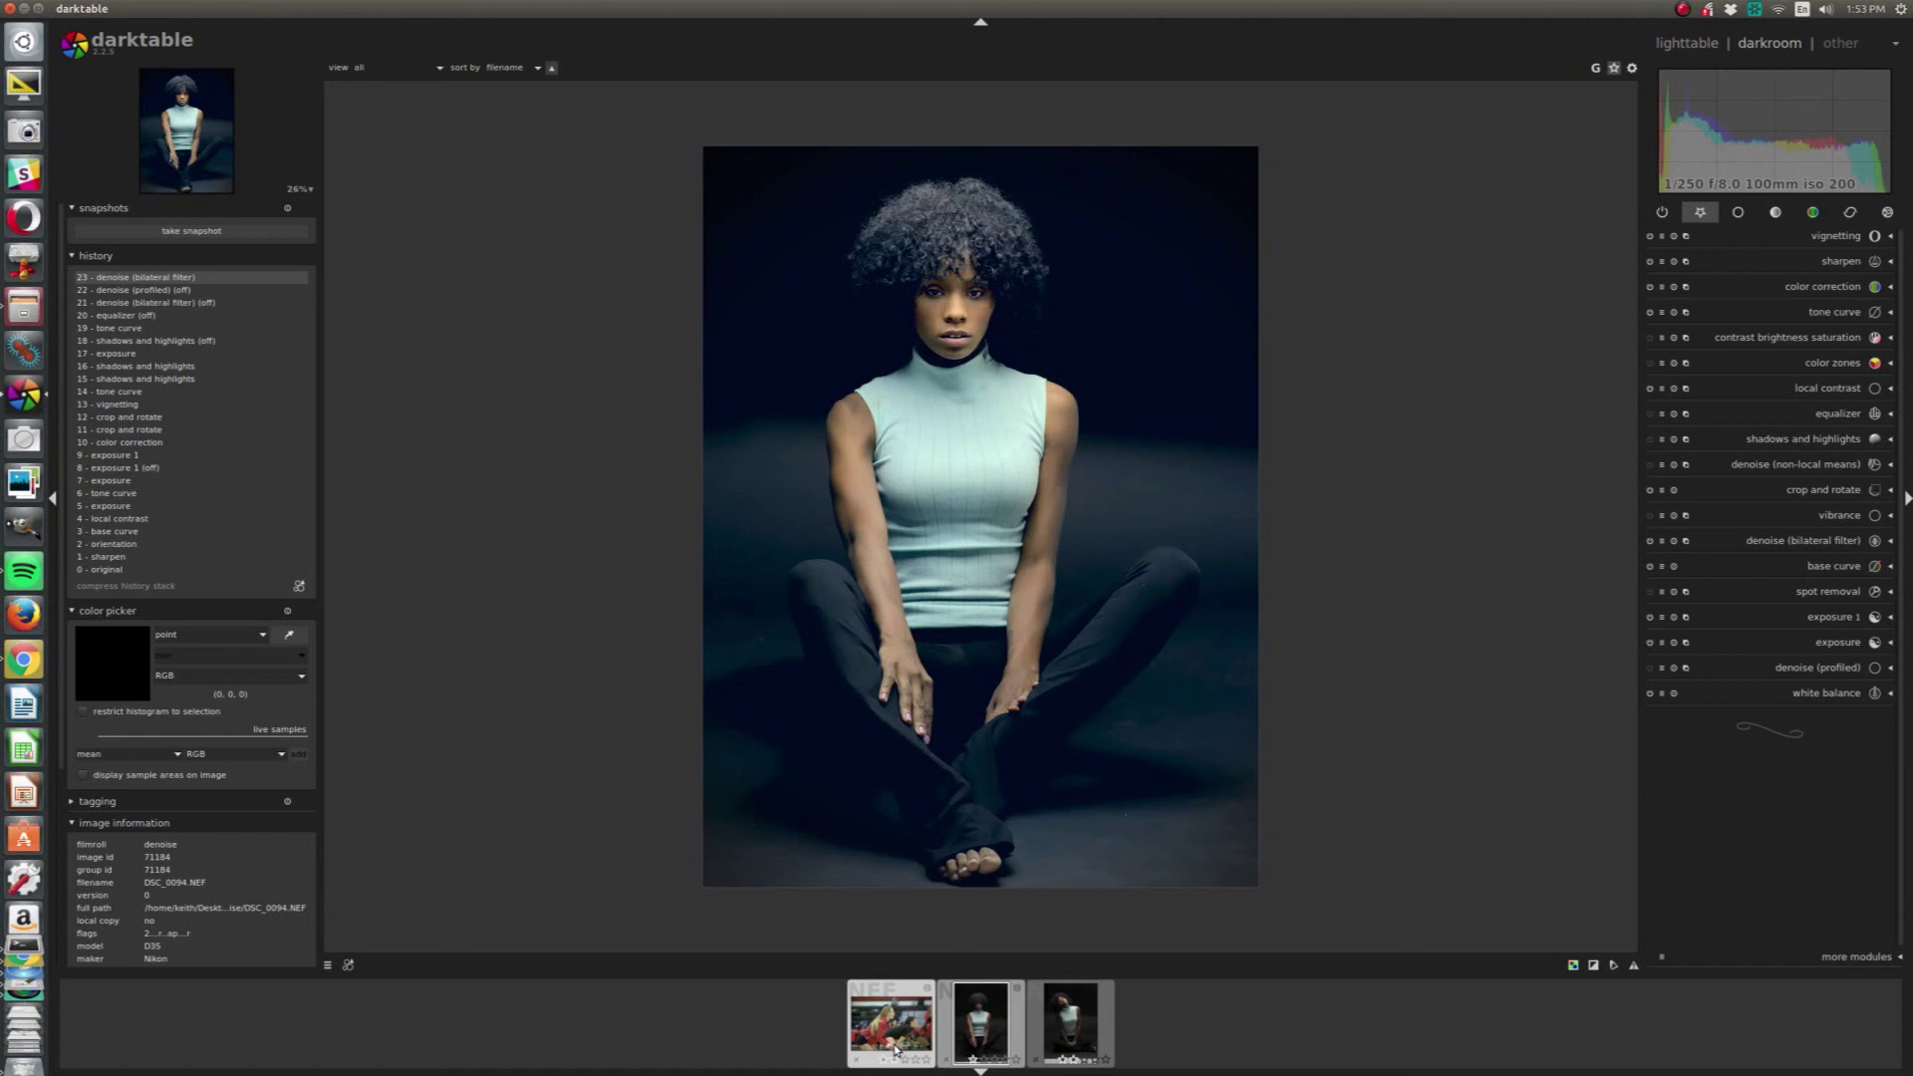
click(894, 1049)
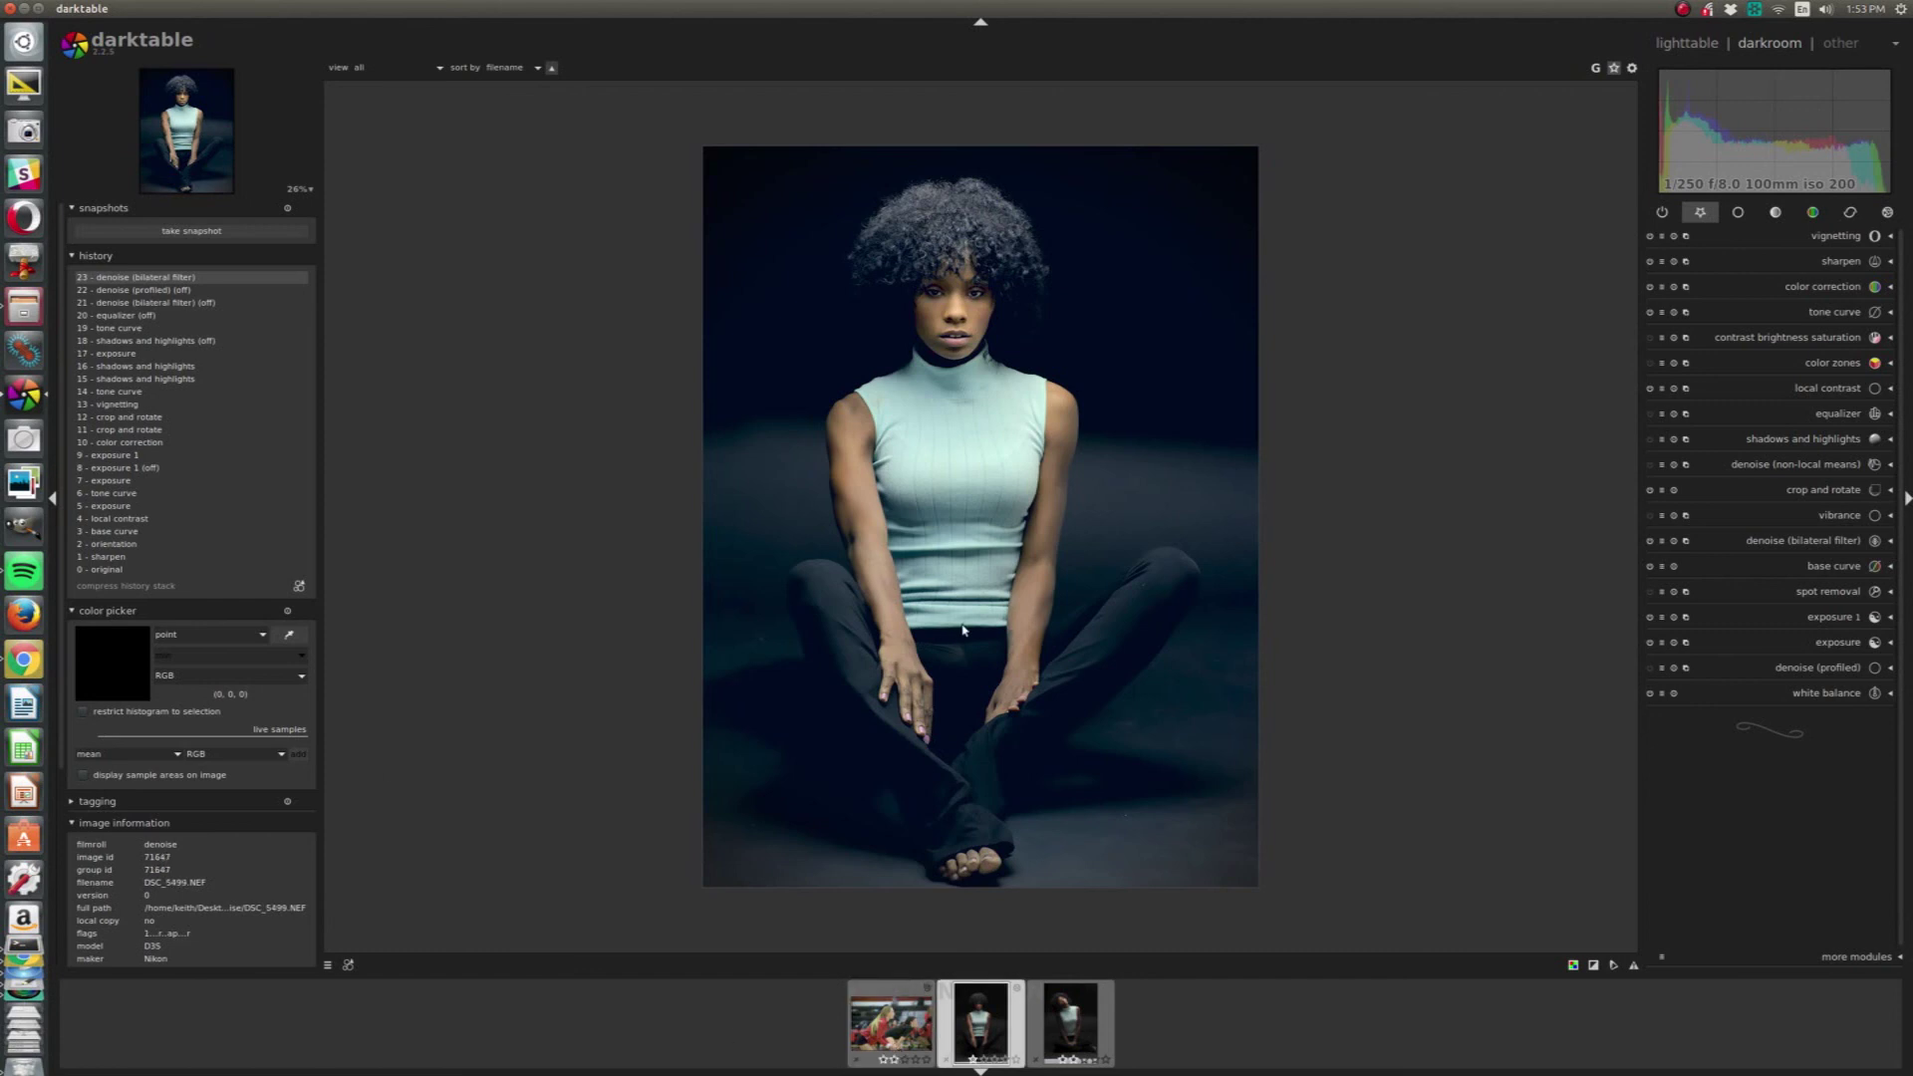